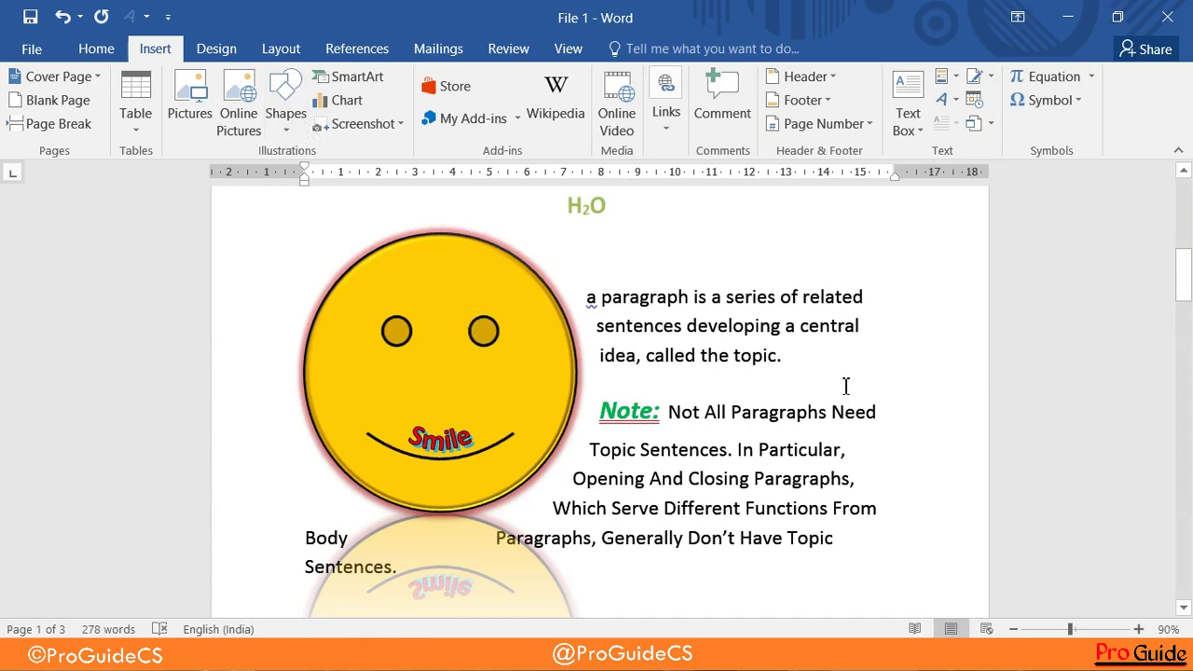
- Select the smiley, then put the cursor on the blank third page after the table
click(467, 258)
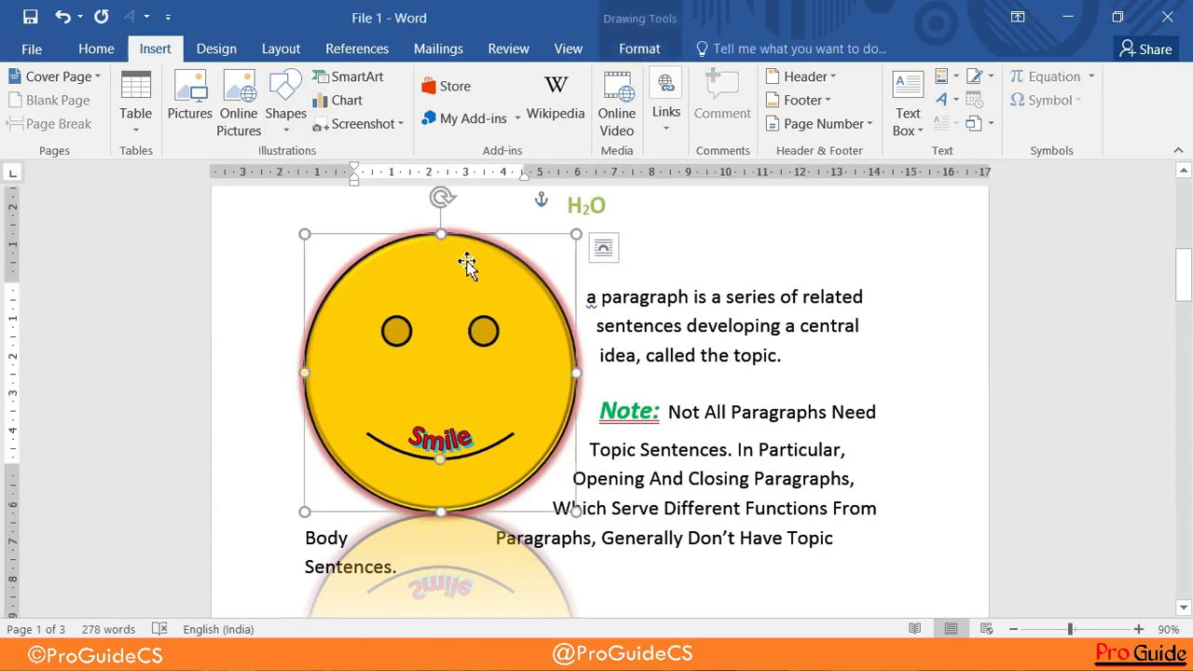
click(627, 51)
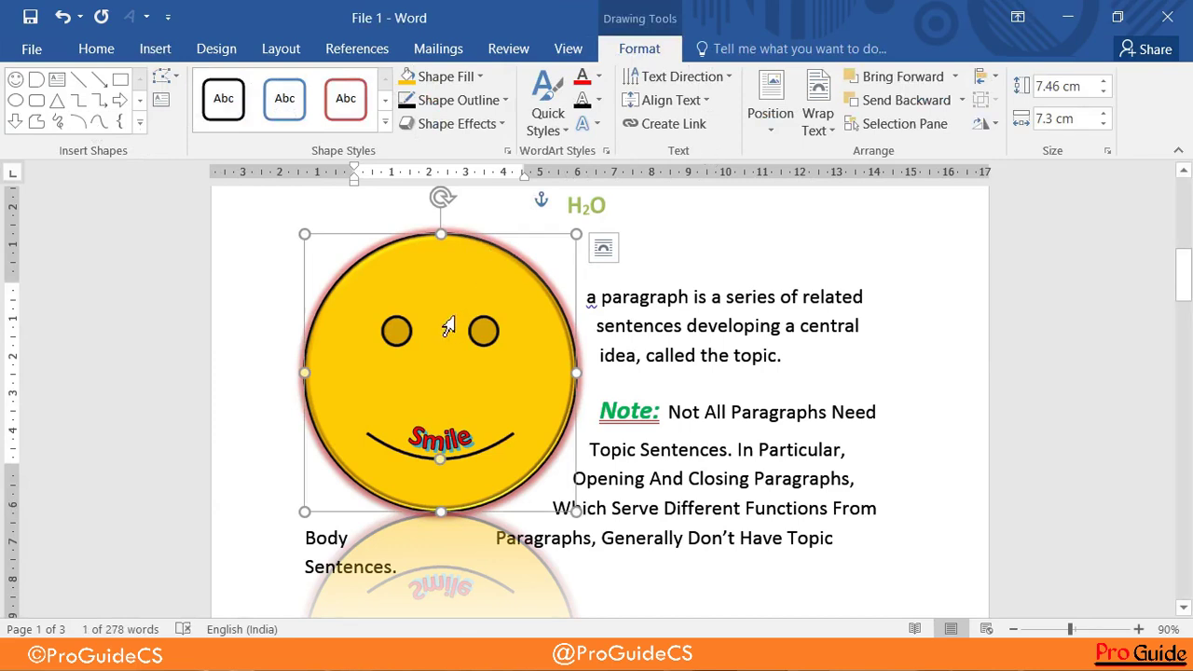
click(160, 49)
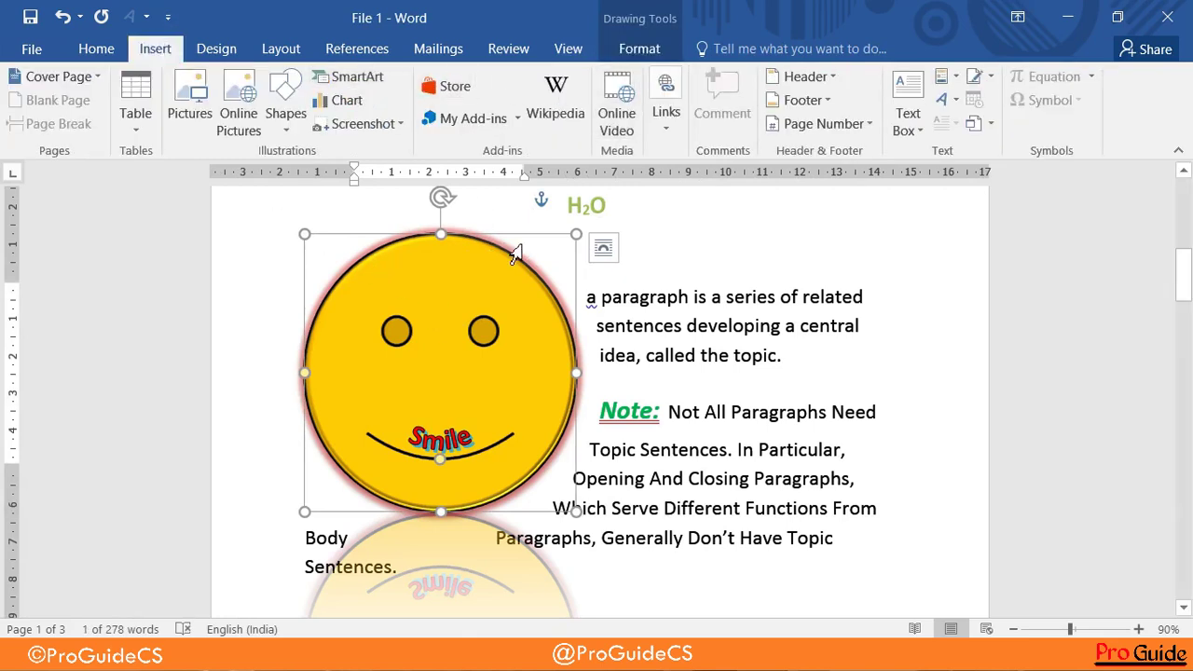
drag(1176, 292, 1186, 478)
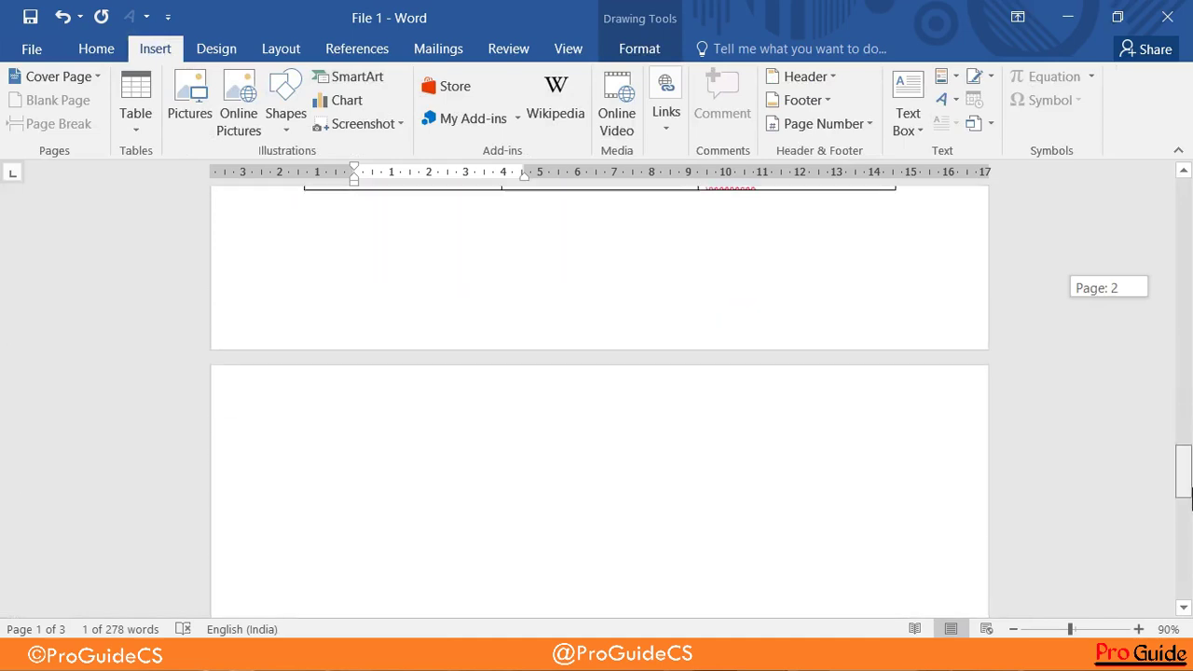
click(532, 439)
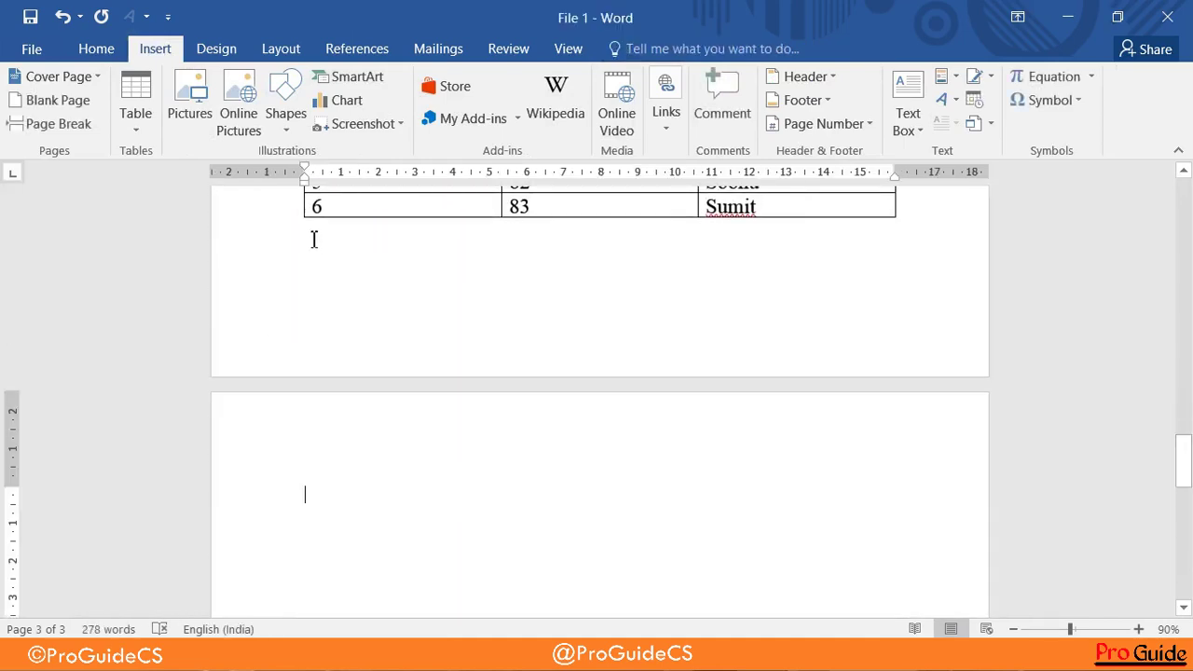
scroll(560, 424, down, 1)
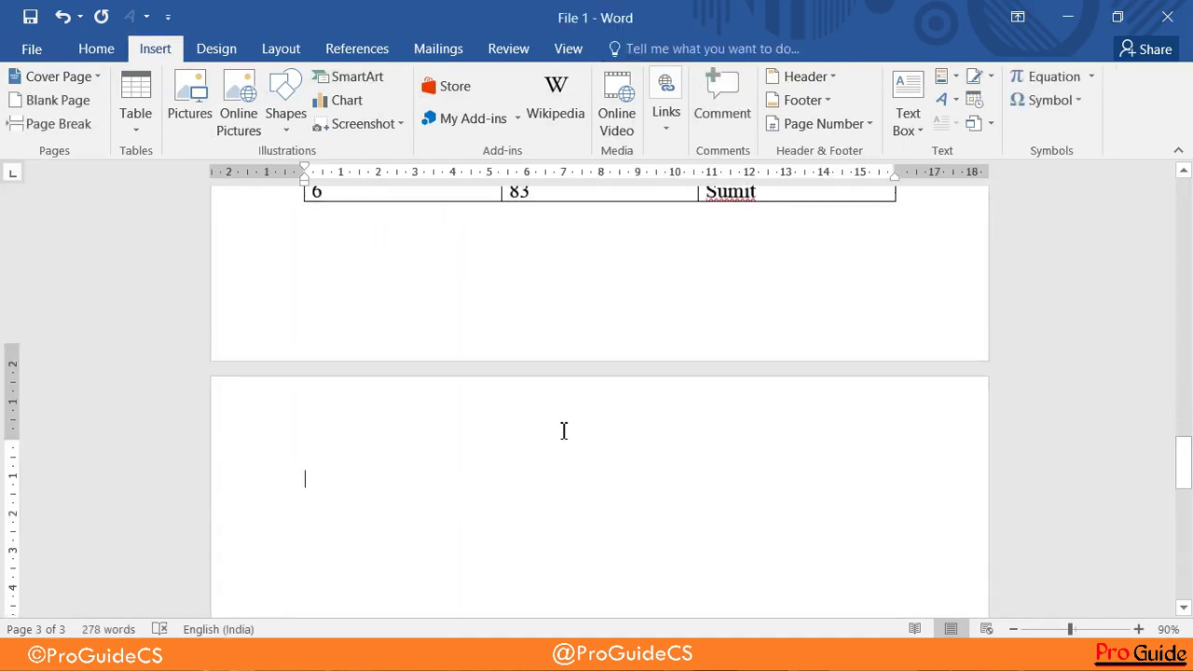
- Open the SmartArt chooser and preview Continuous Block Process and Grouped List layouts
click(359, 79)
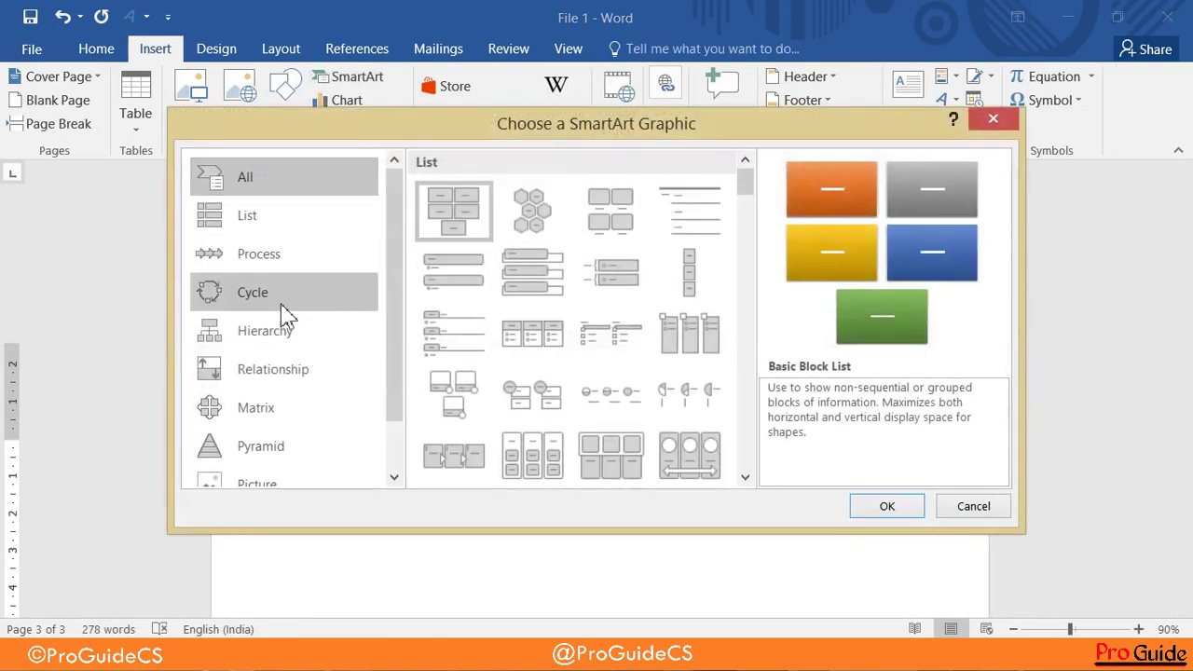
click(284, 265)
click(480, 212)
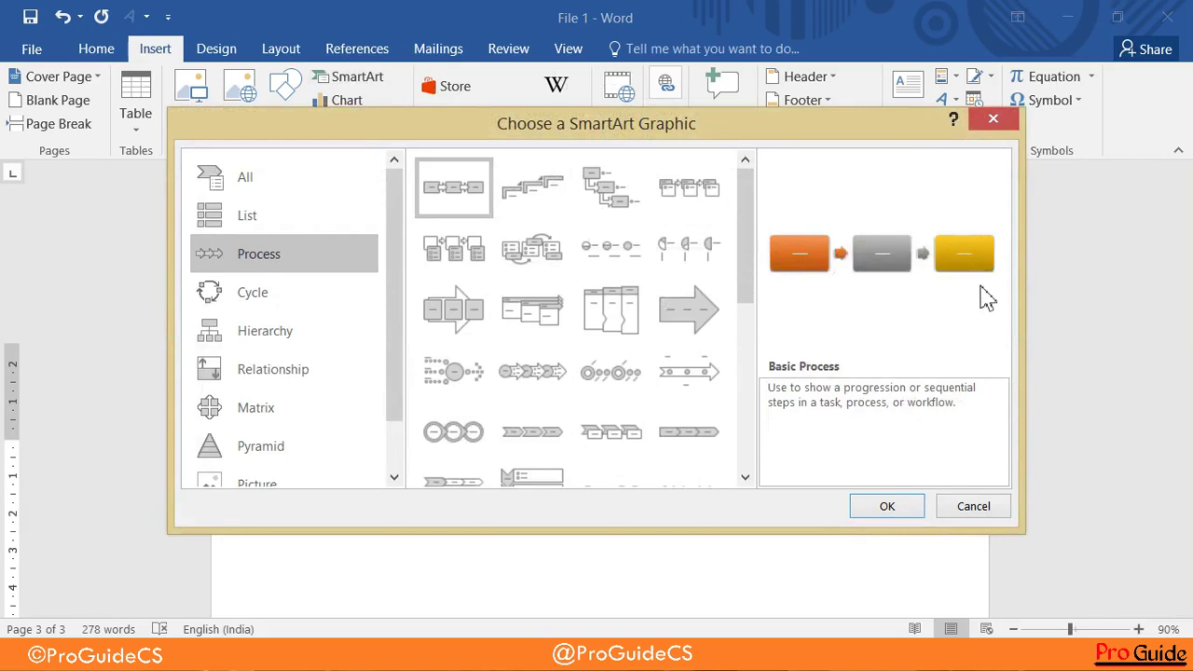
click(451, 321)
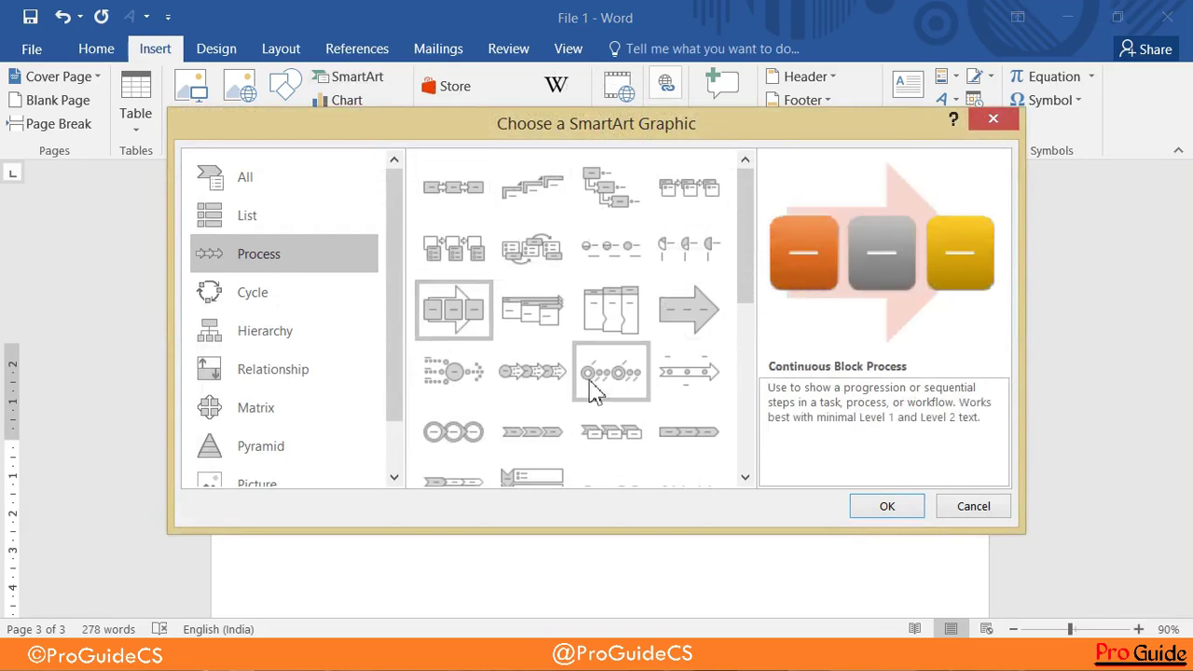
click(204, 219)
click(528, 256)
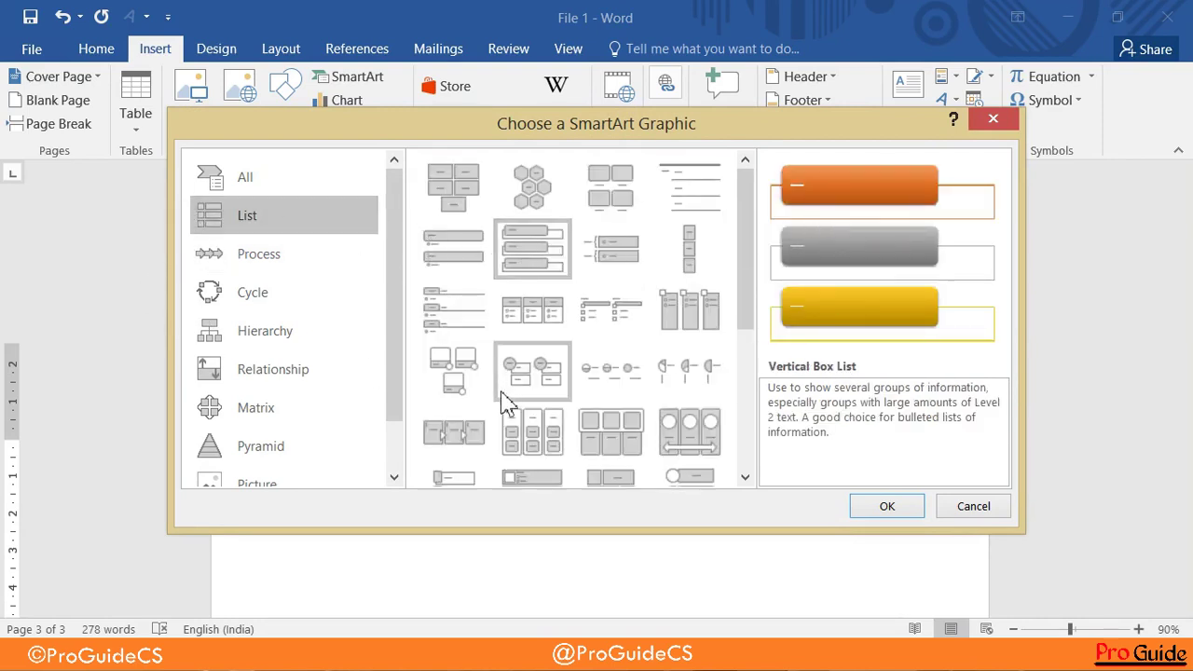
click(518, 431)
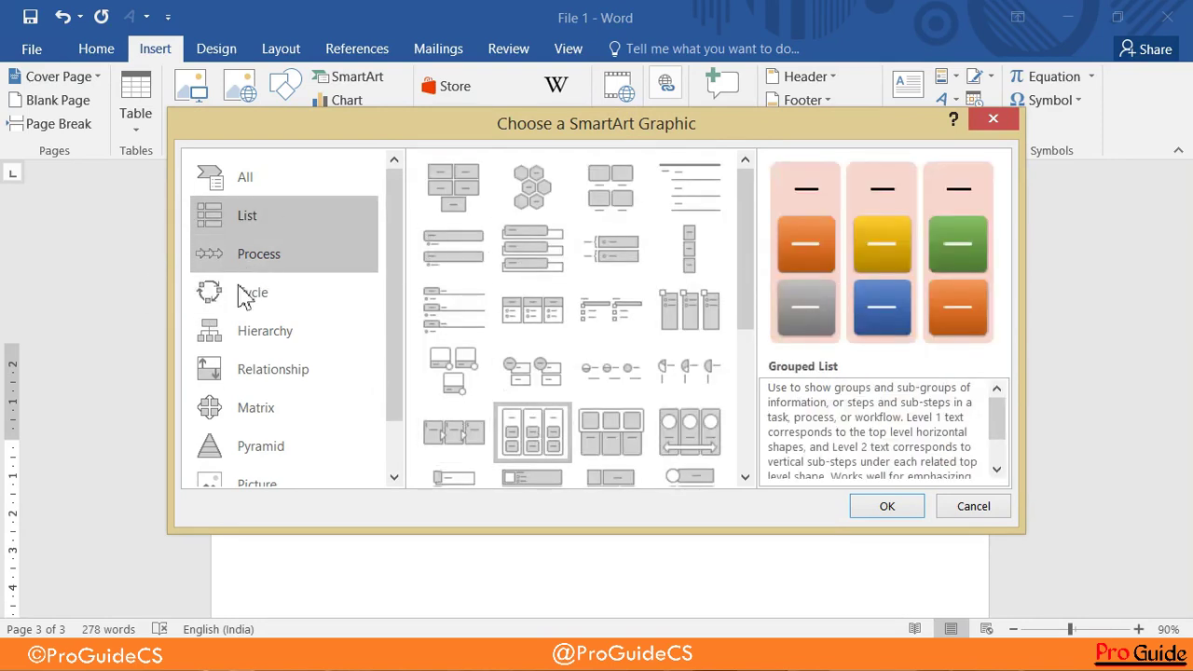
- Browse the Hierarchy, Relationship, Matrix, Pyramid and Cycle categories, previewing Basic Pyramid
click(263, 333)
click(304, 374)
click(295, 417)
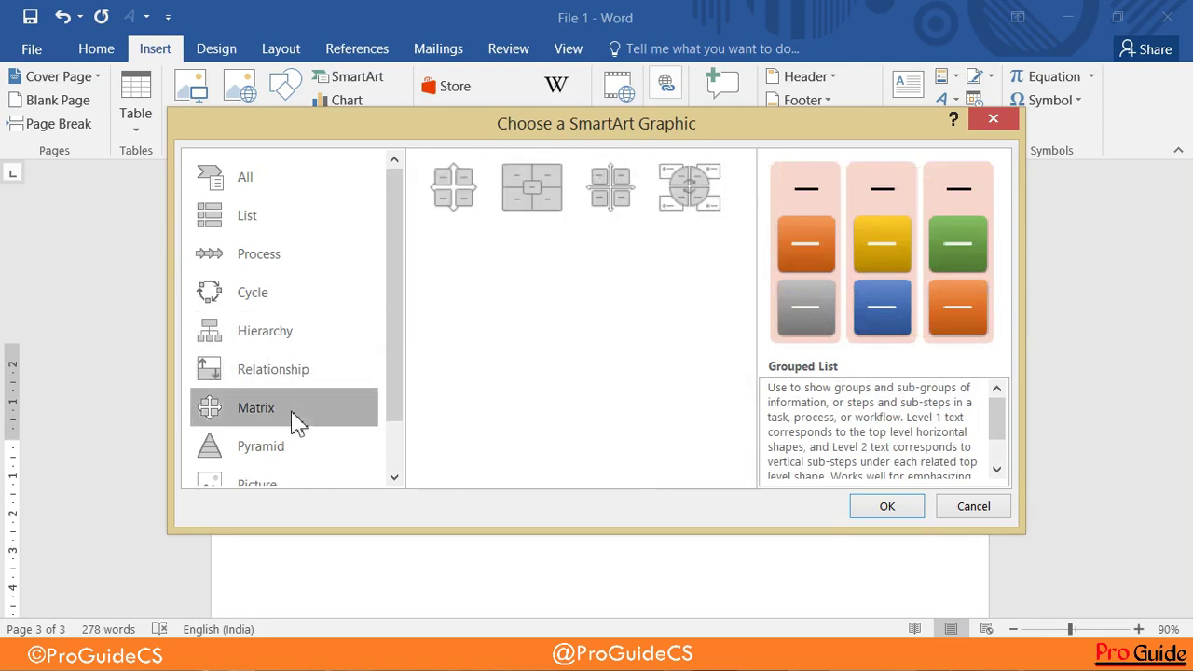
click(304, 451)
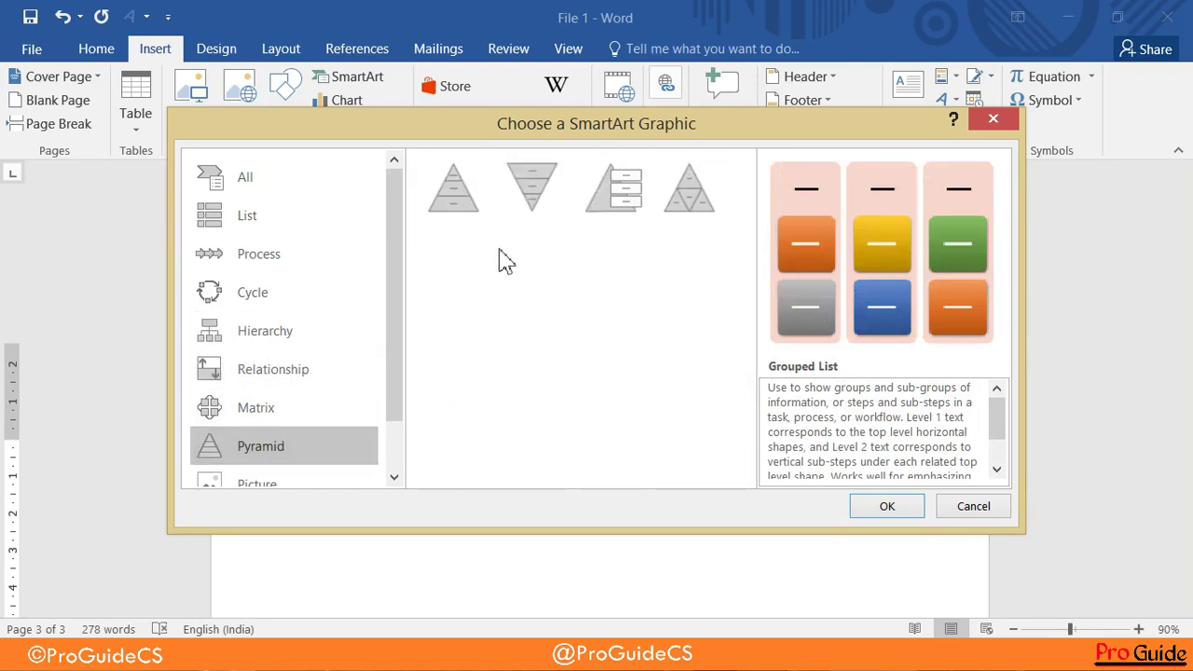
click(487, 200)
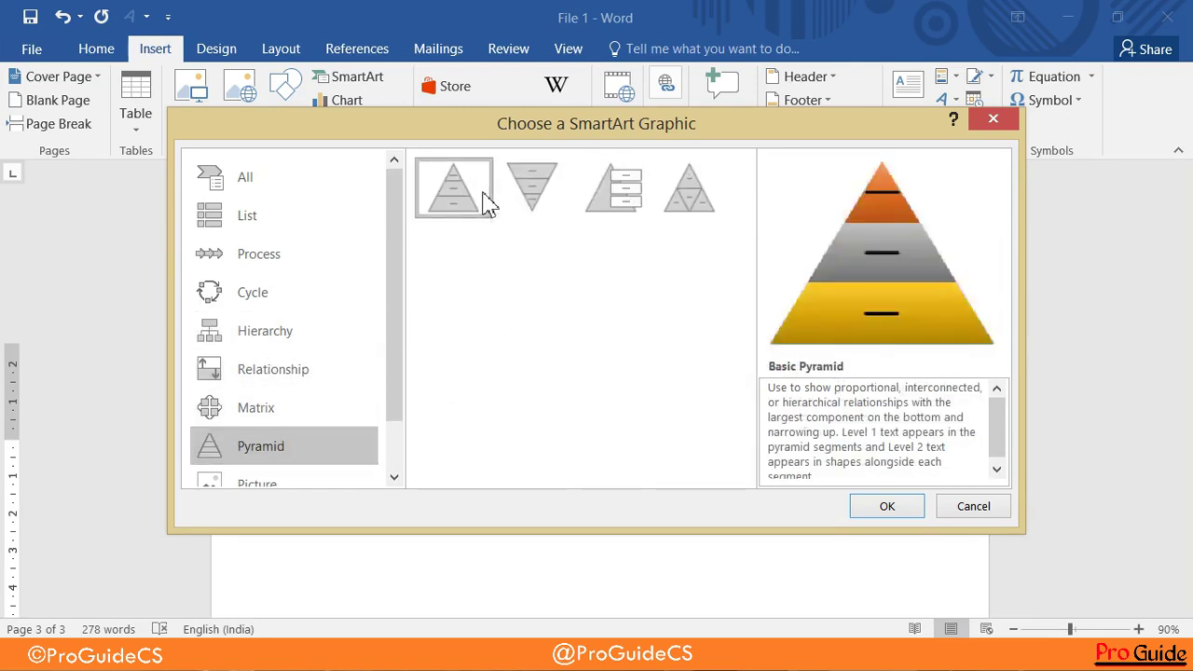
click(235, 301)
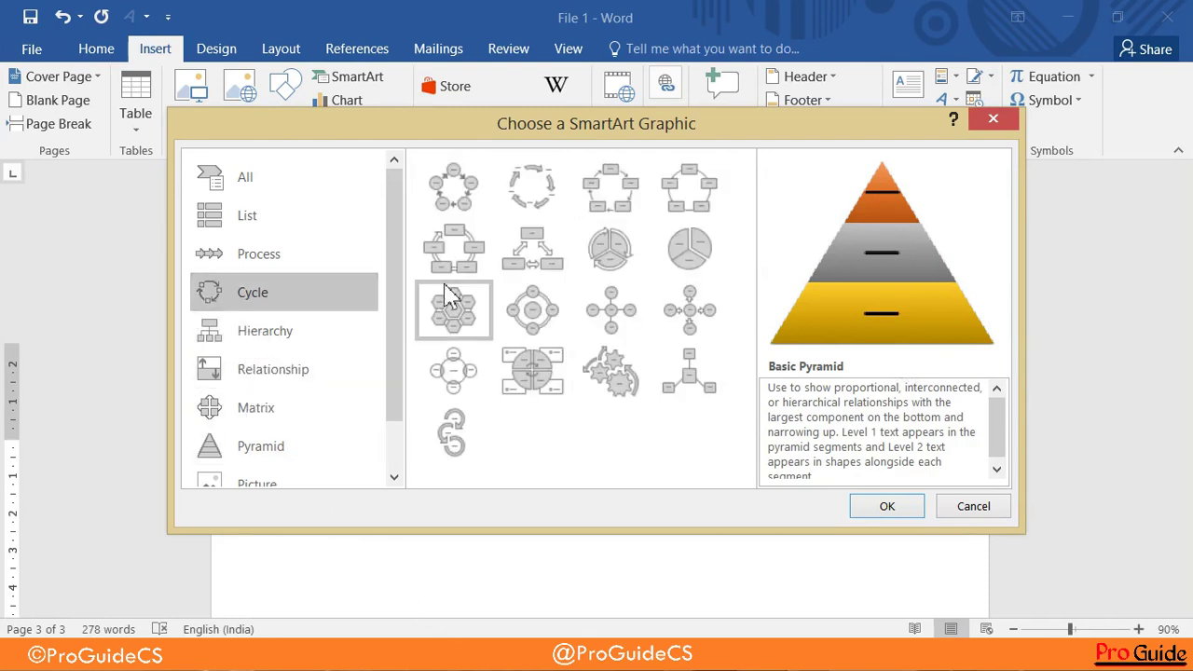
- Preview Basic Cycle, then settle on Organization Chart in the Hierarchy category
click(452, 187)
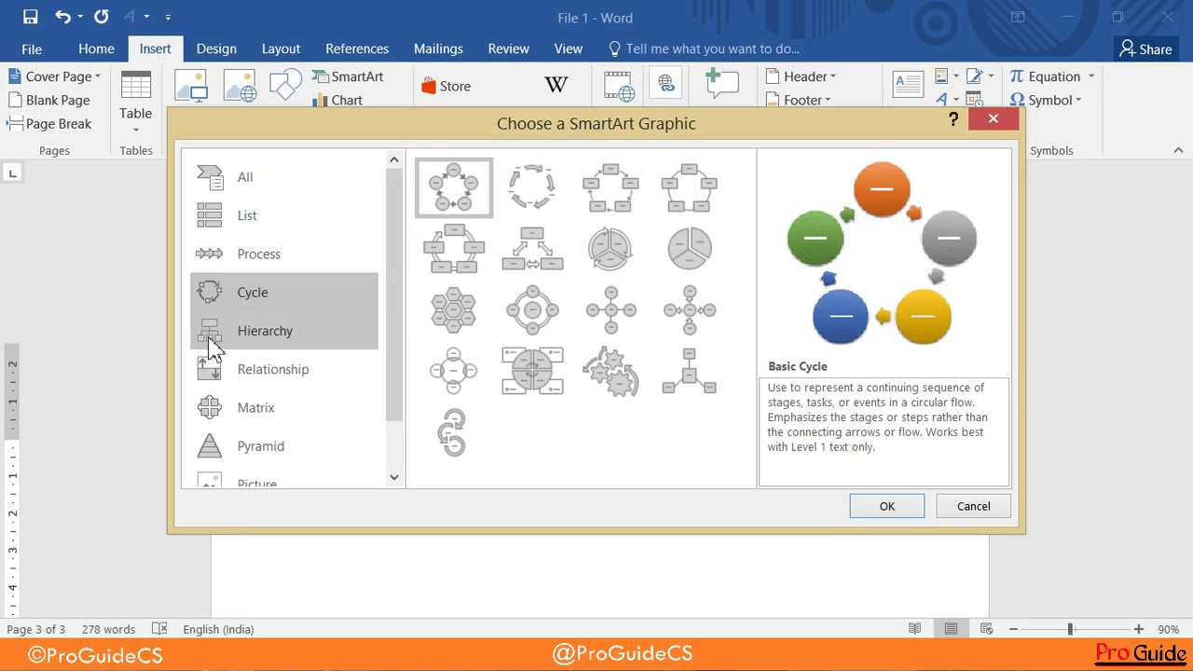
click(335, 333)
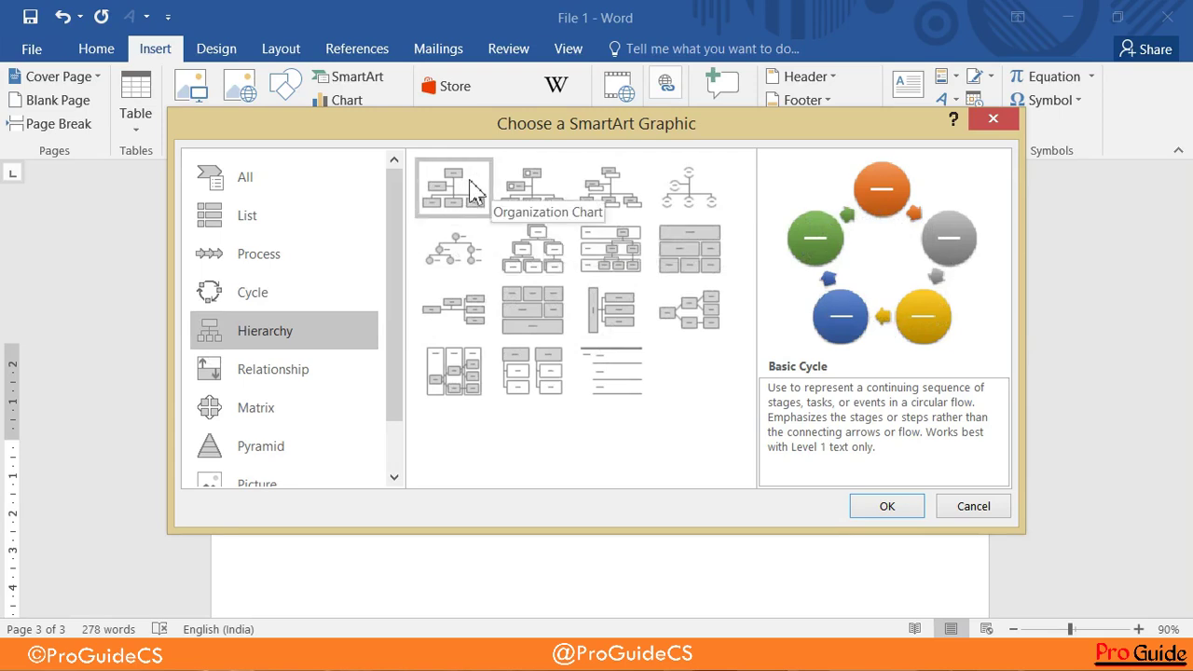
click(474, 191)
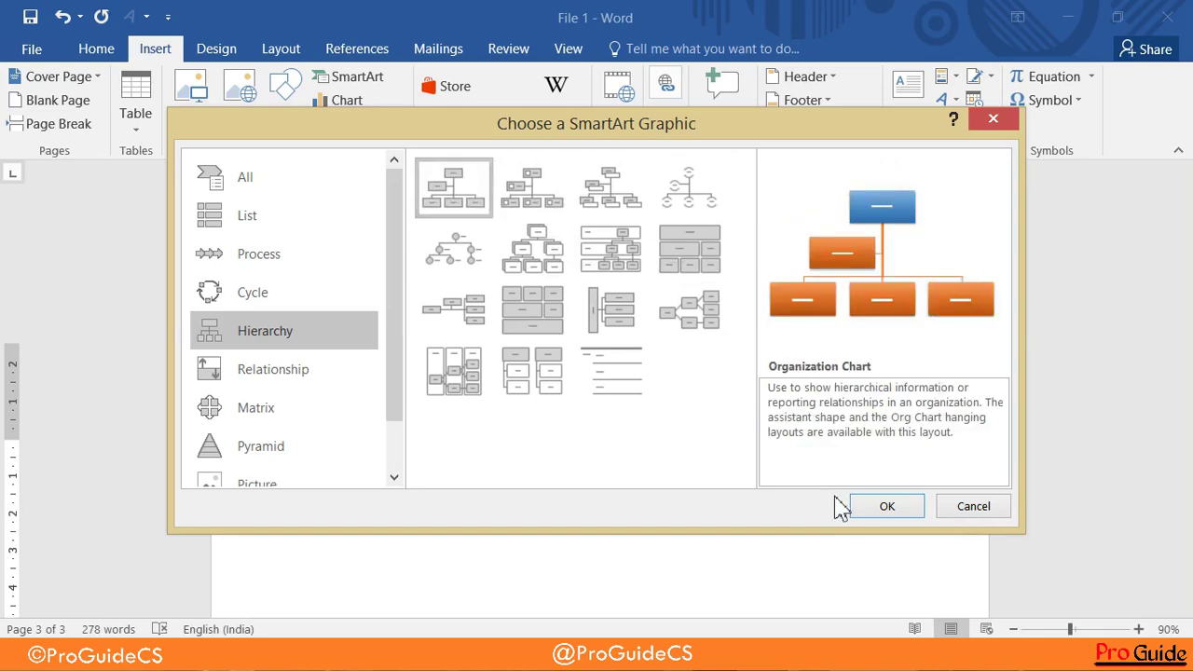
click(453, 373)
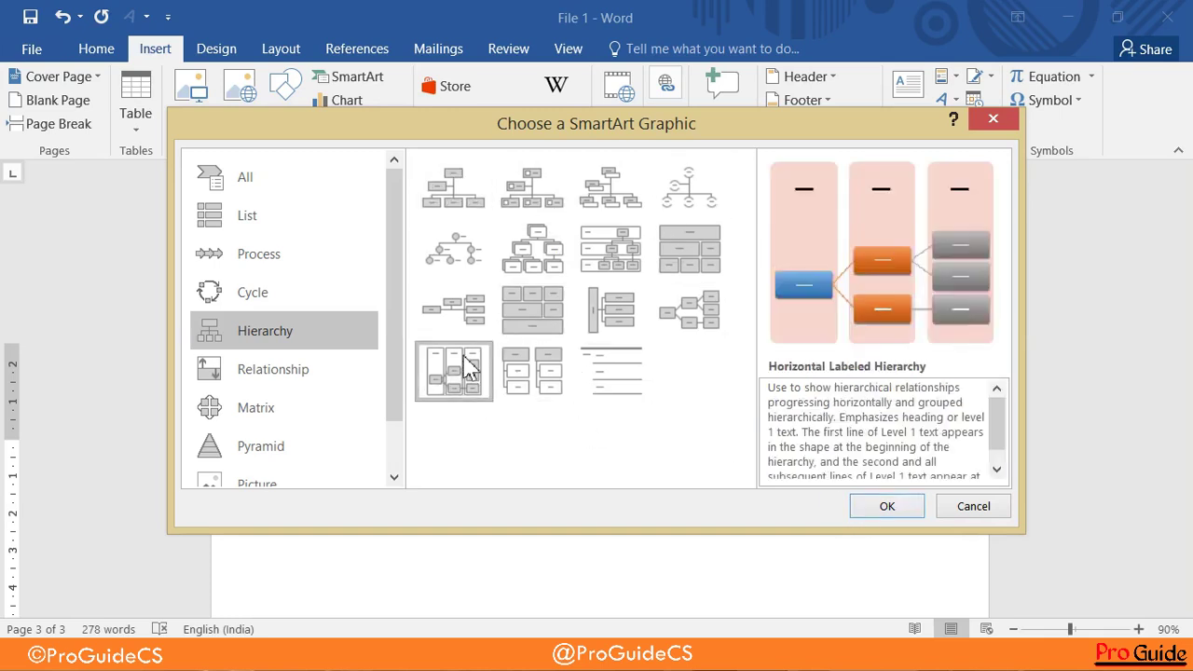
click(436, 207)
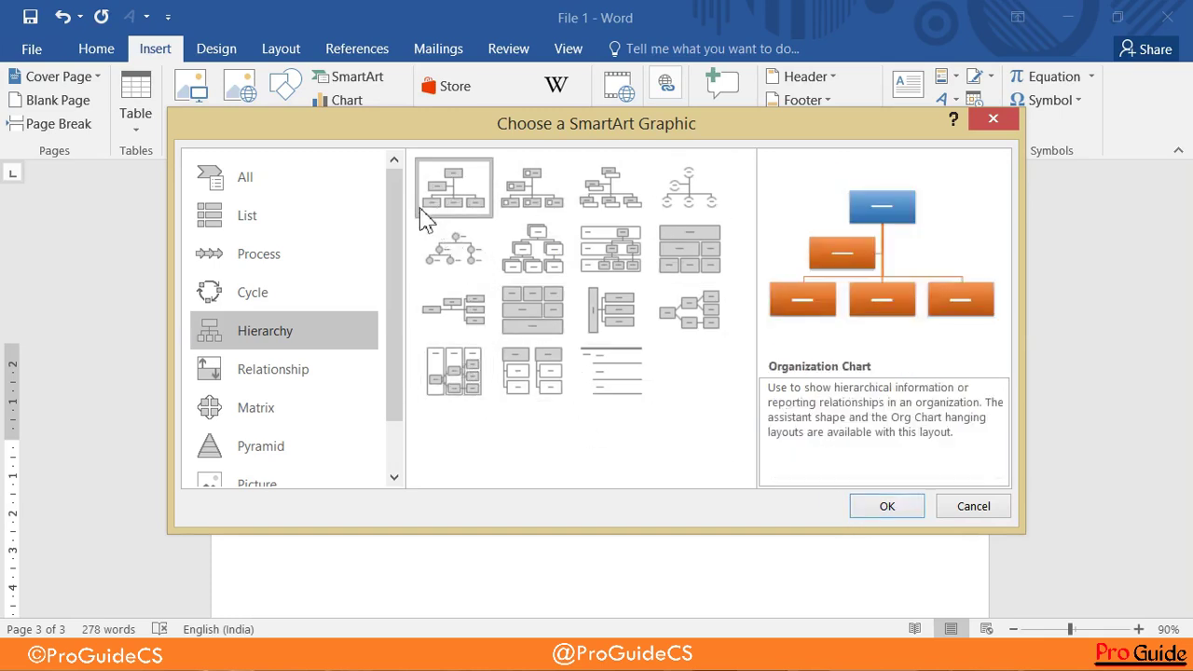
- Insert the Organization Chart and type 'Computer' in its top box
click(890, 511)
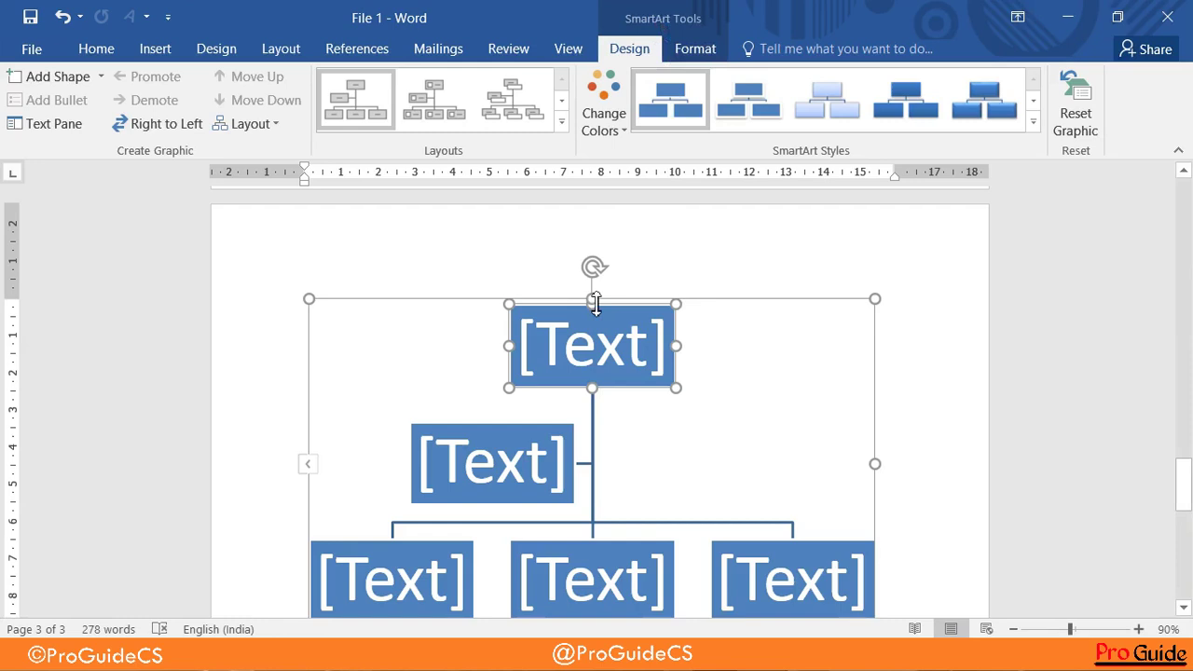
click(600, 336)
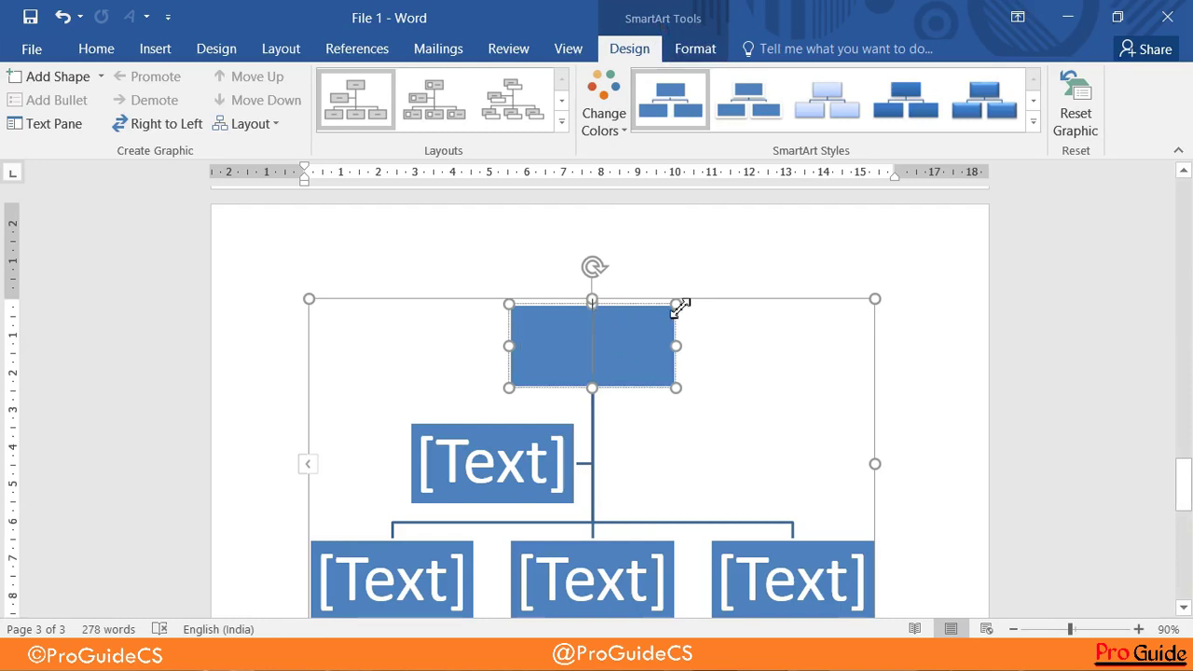
text(Co)
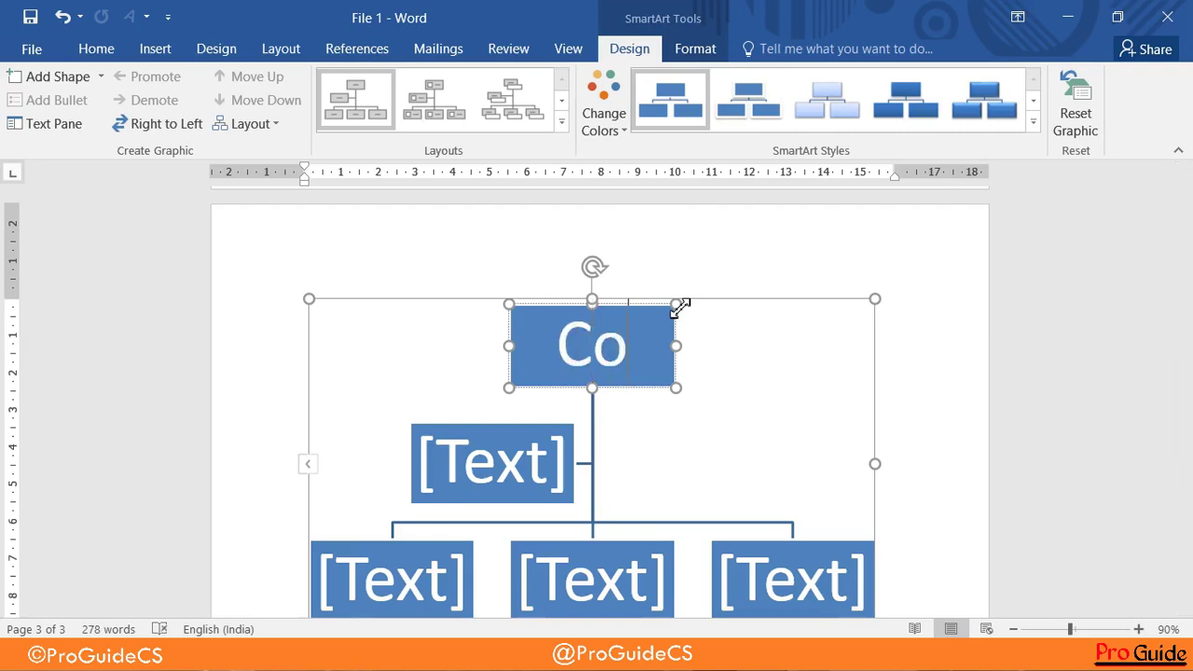
text(mput)
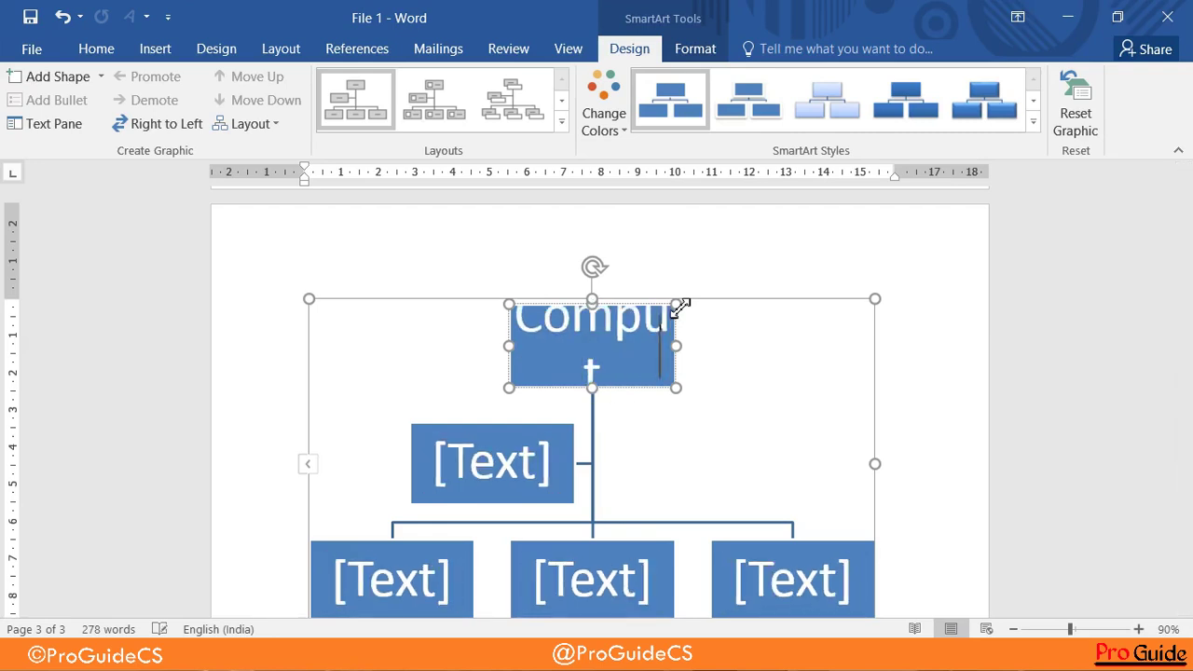
text(er)
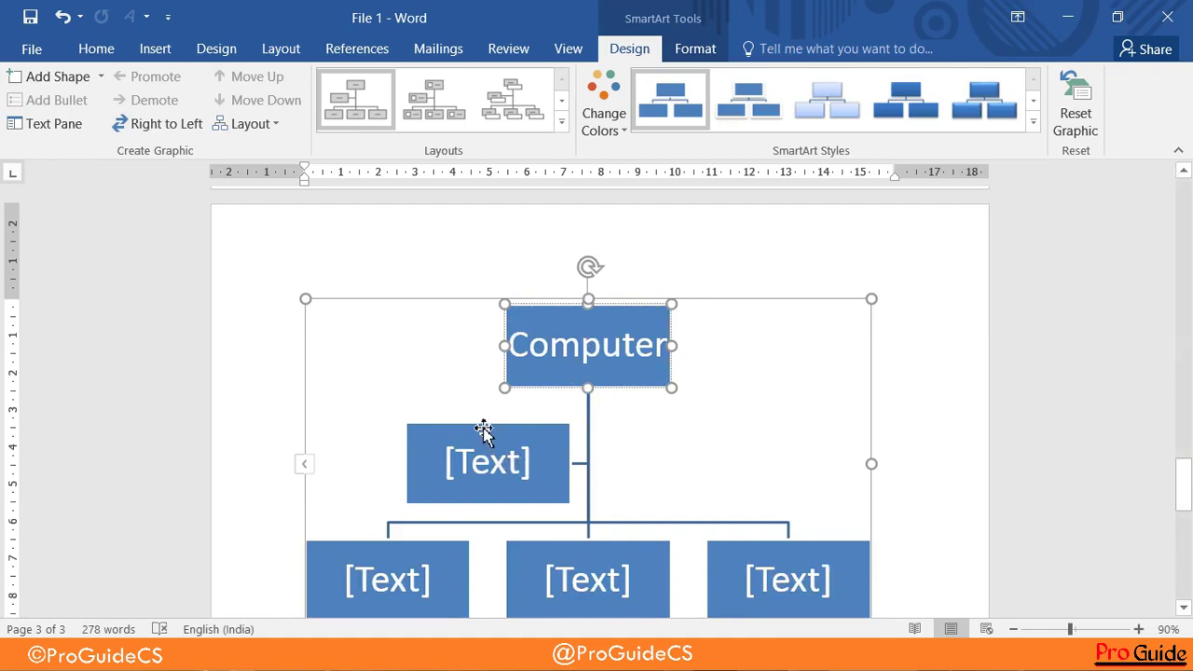
click(483, 430)
- Delete the assistant box and the middle bottom box from the chart
key(Delete)
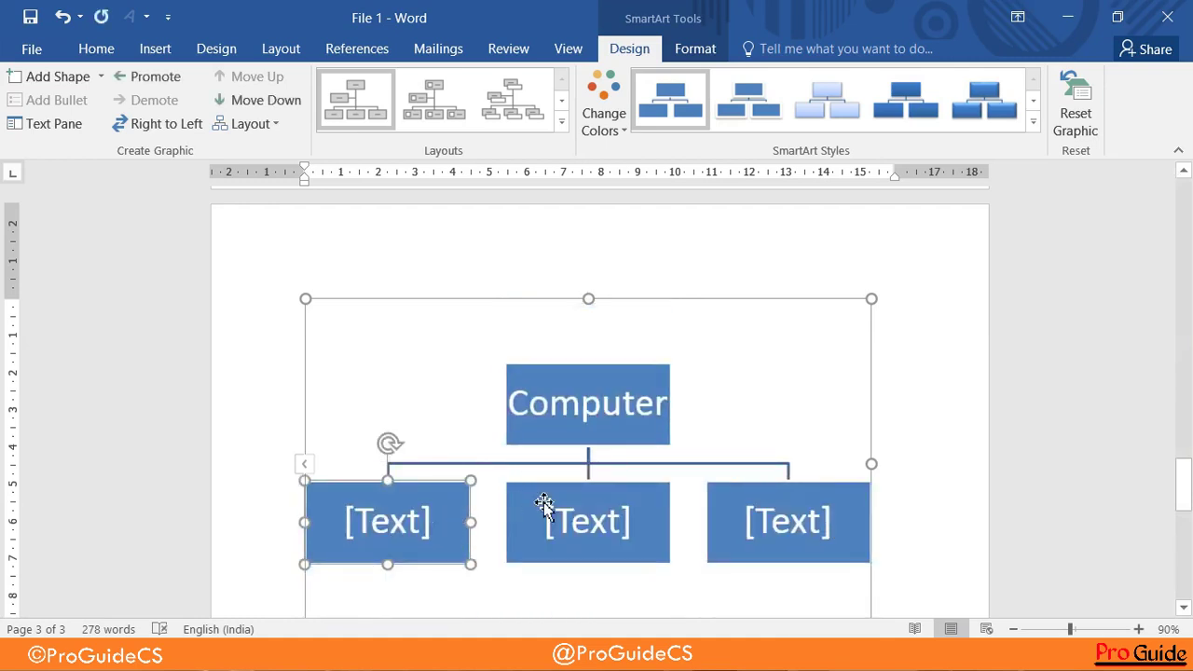
click(543, 492)
key(Delete)
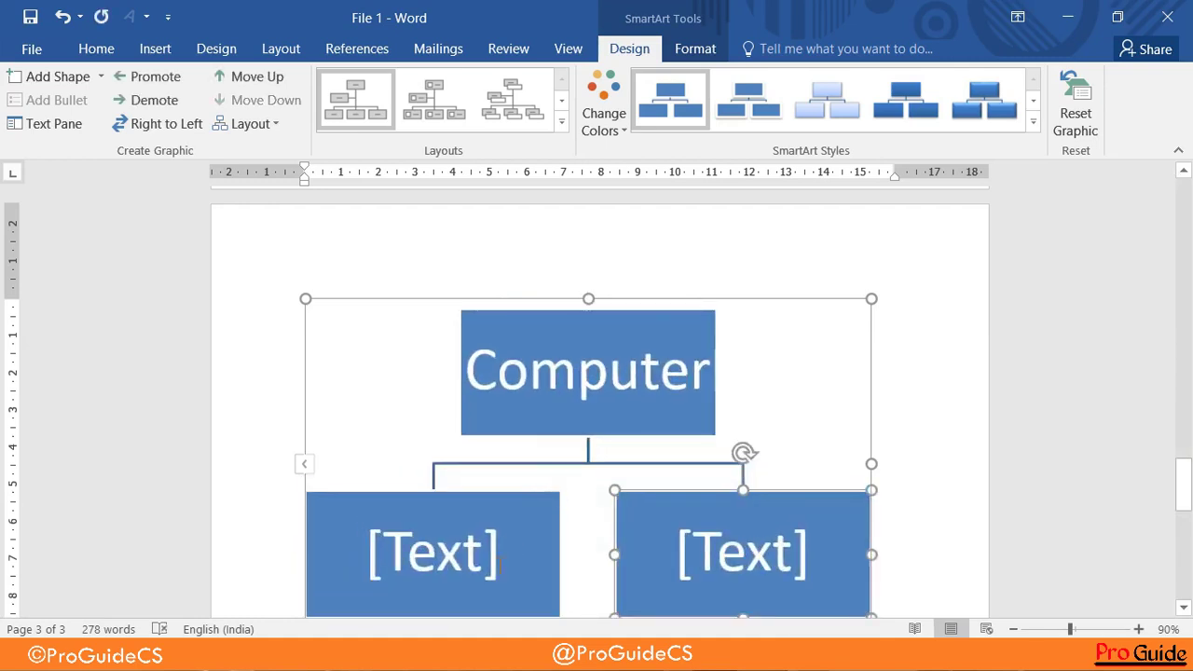
scroll(479, 554, down, 2)
- Label the two remaining bottom boxes 'Input' and 'Output'
click(460, 472)
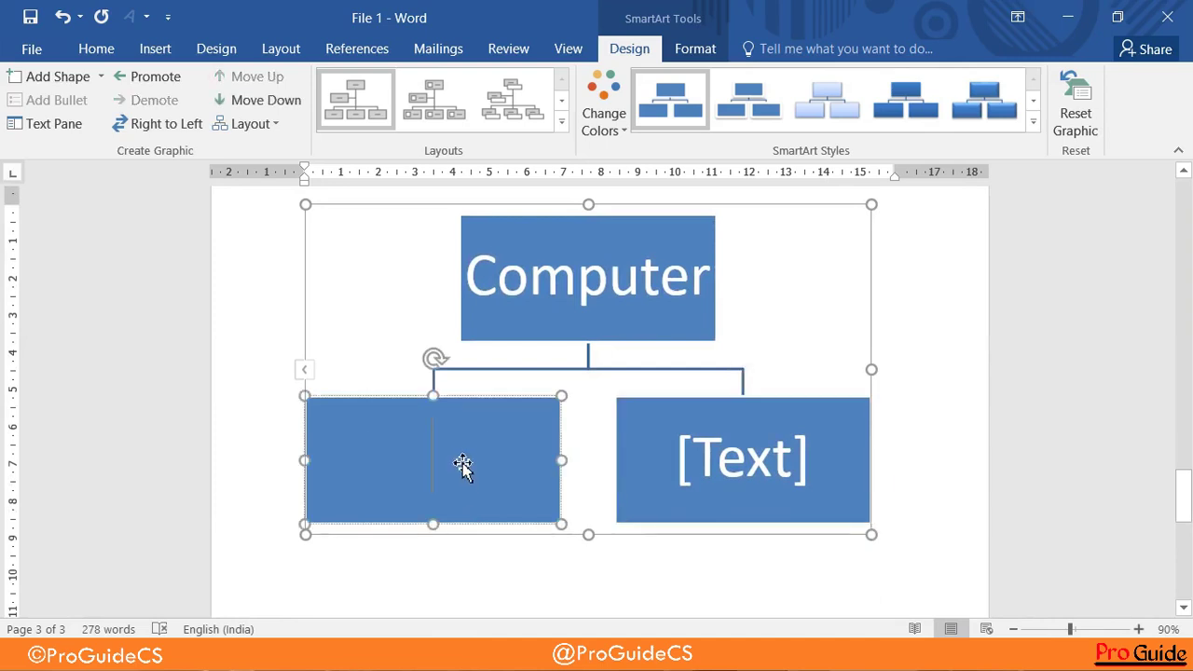
text(Input)
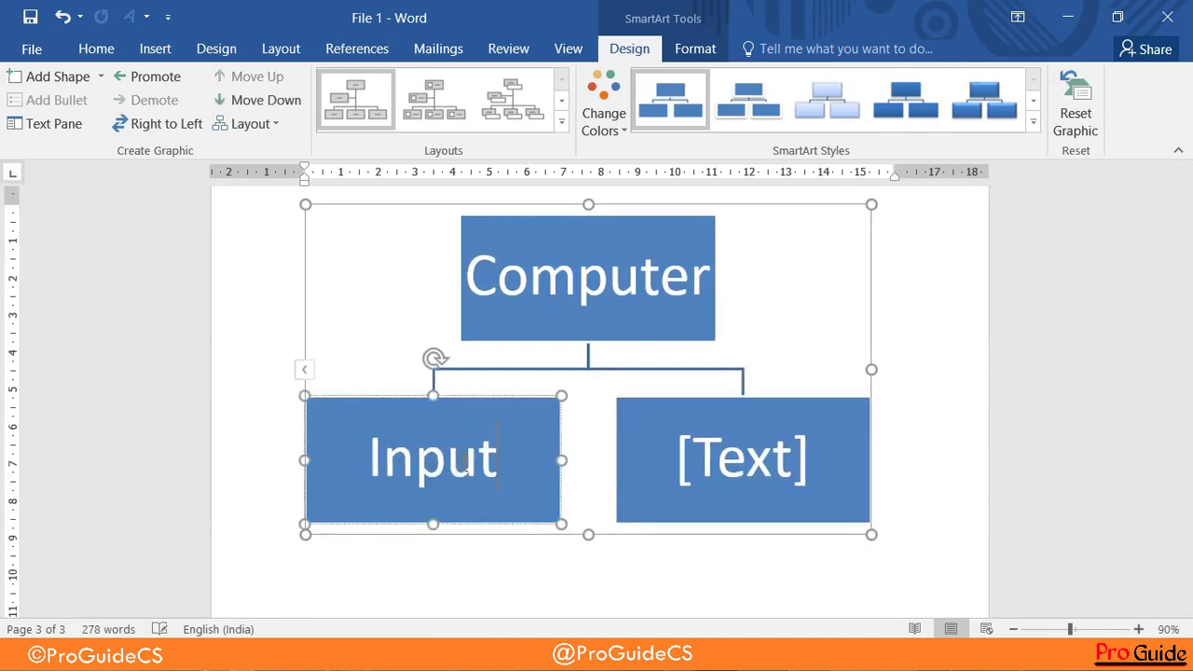
click(714, 451)
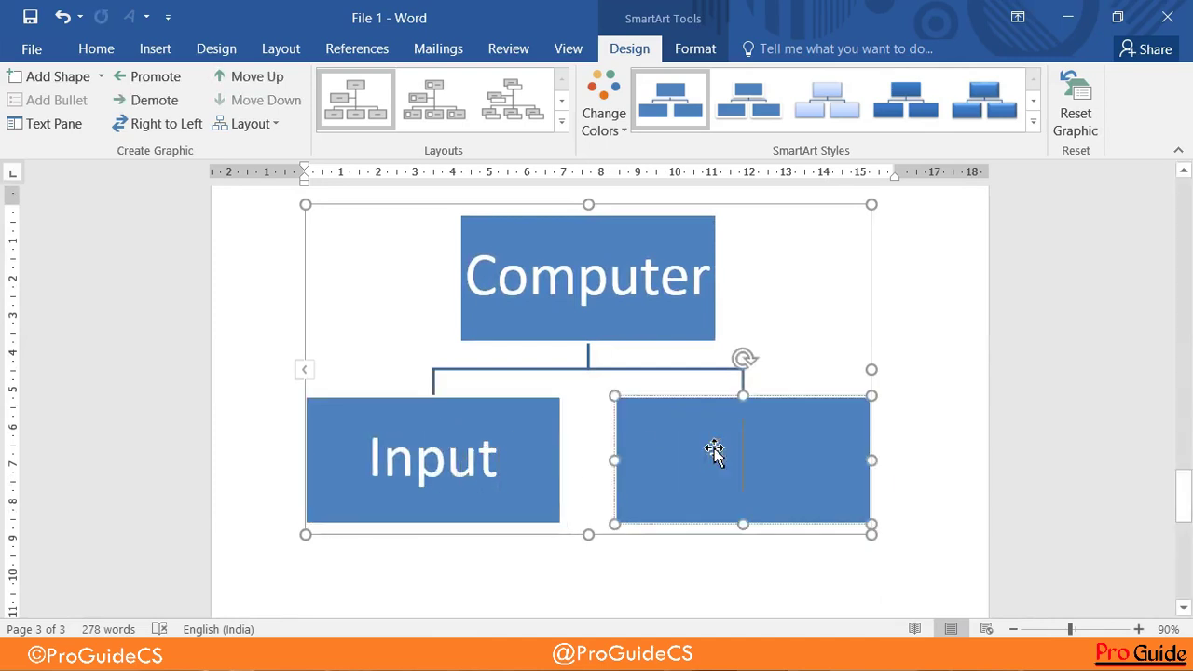
text(Outpu)
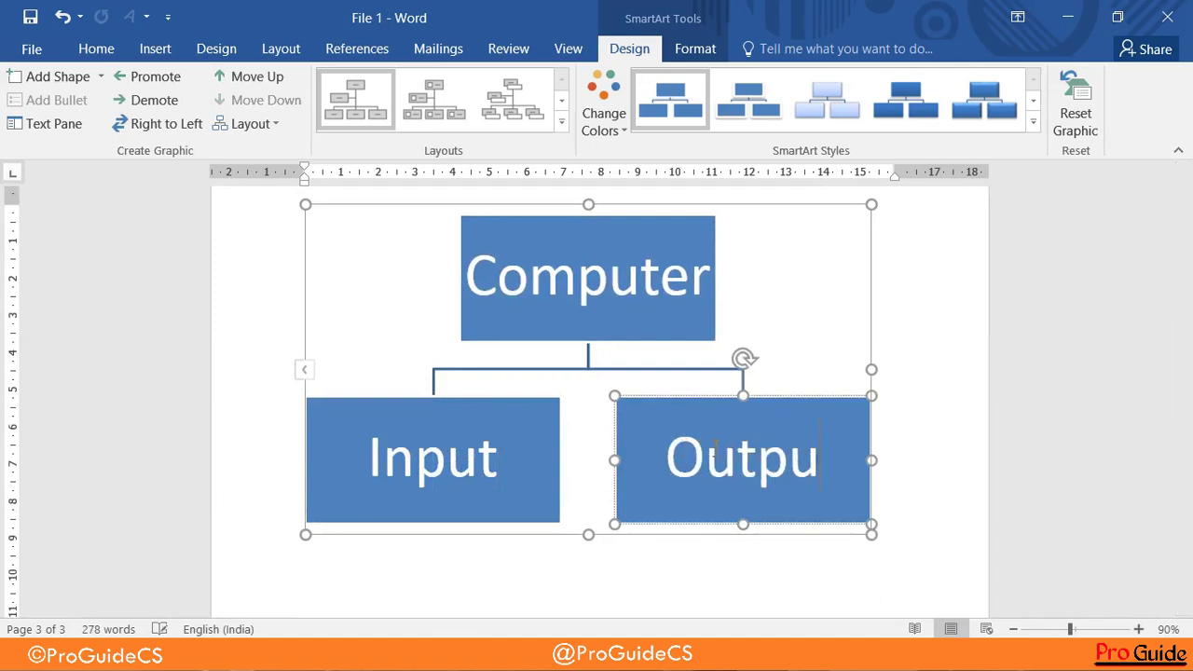
text(t)
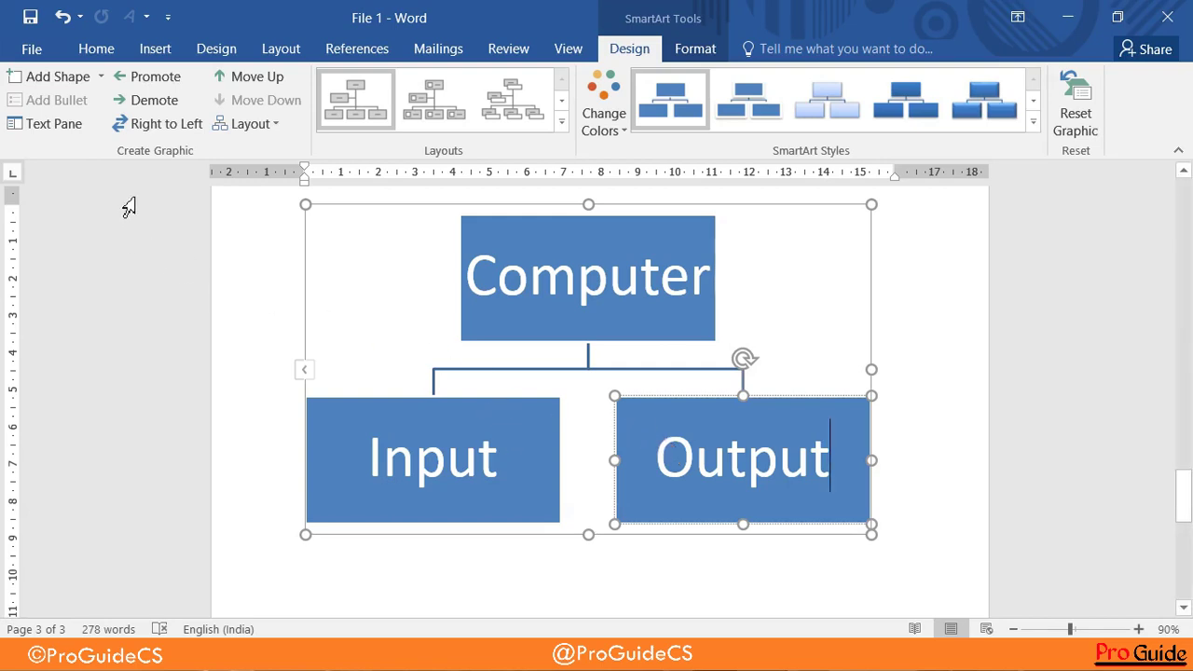
- Widen the chart by dragging its right edge, and delete the two trial boxes added near Input
click(499, 401)
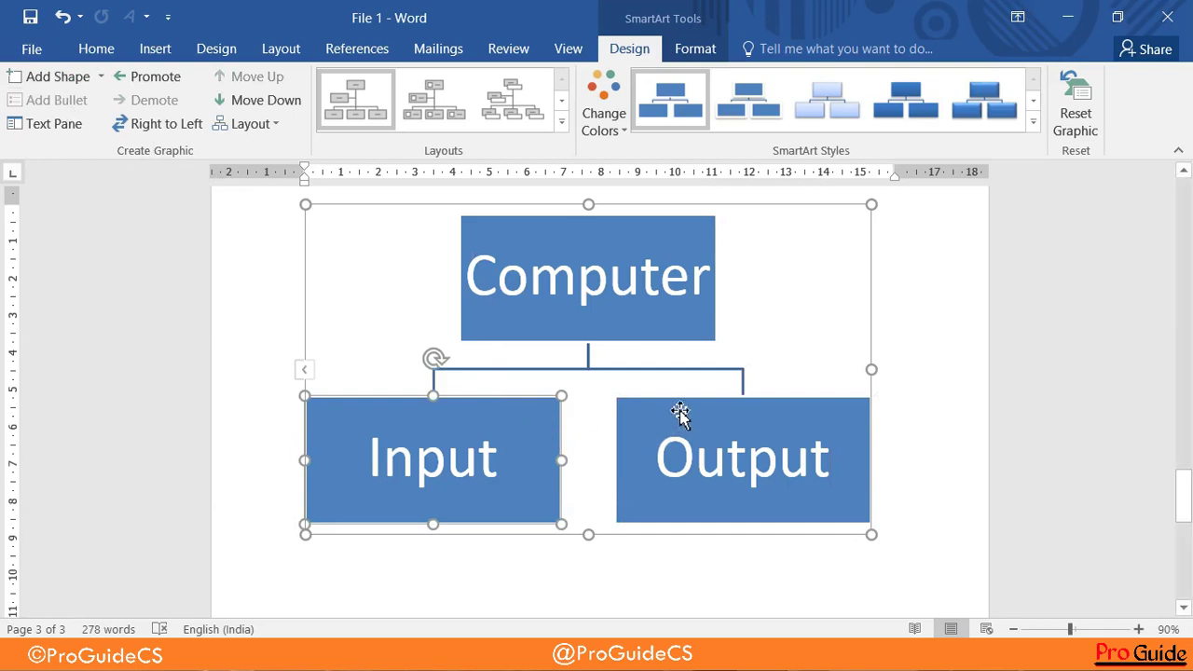
click(31, 74)
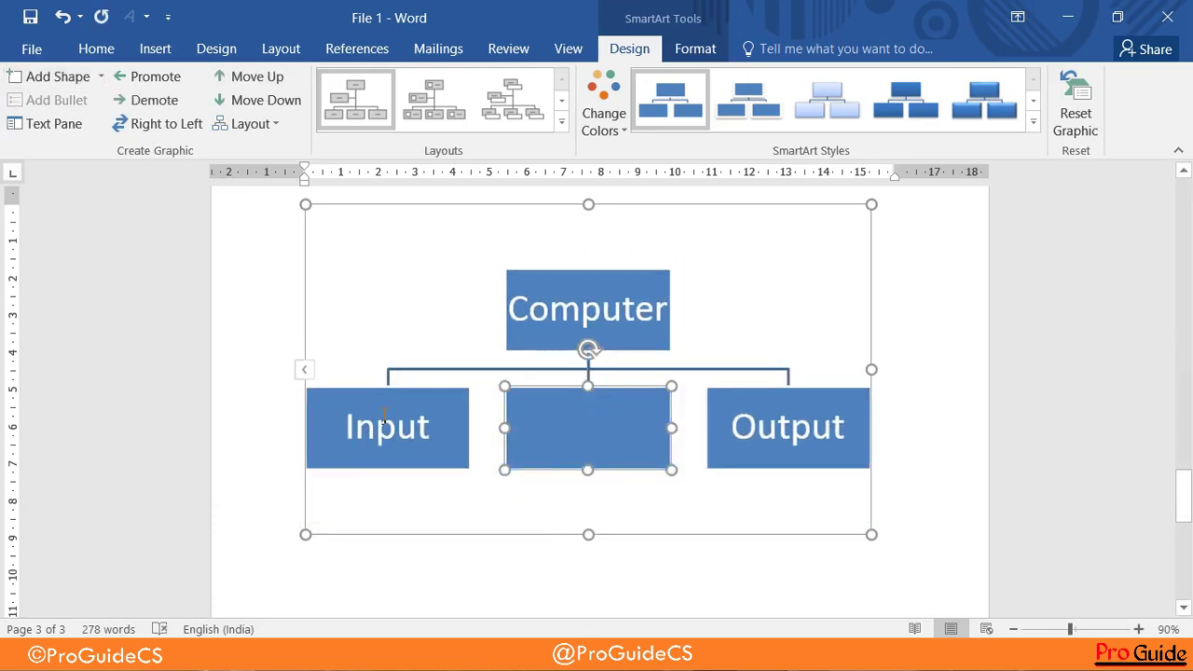
click(58, 82)
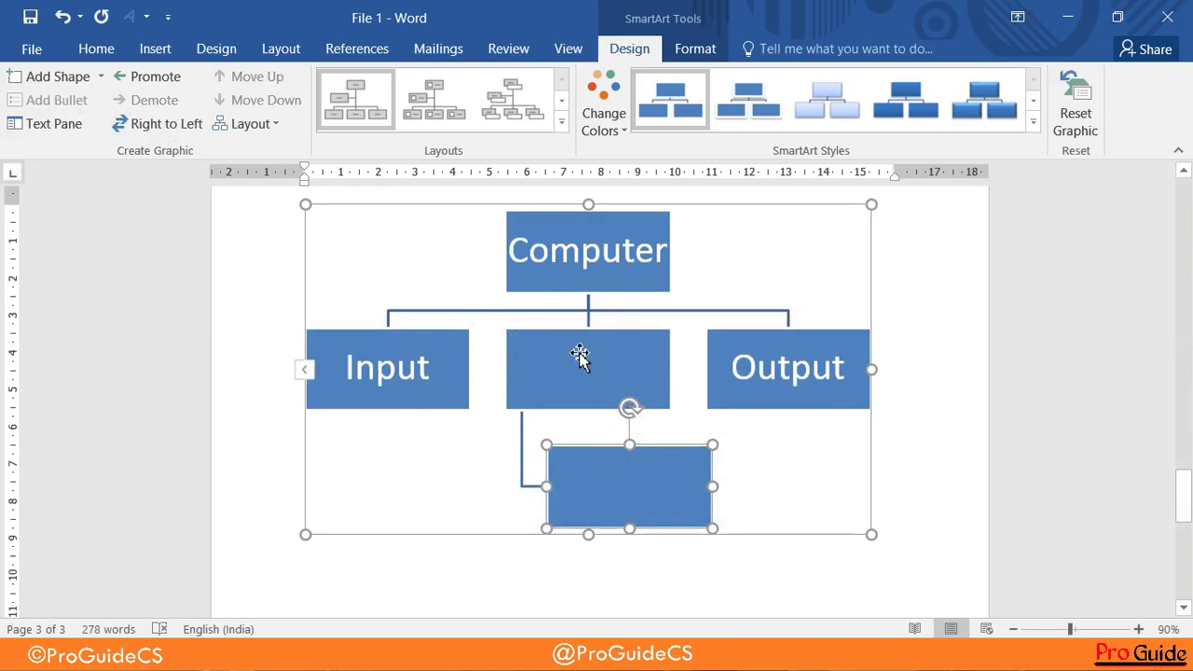
drag(871, 369, 950, 386)
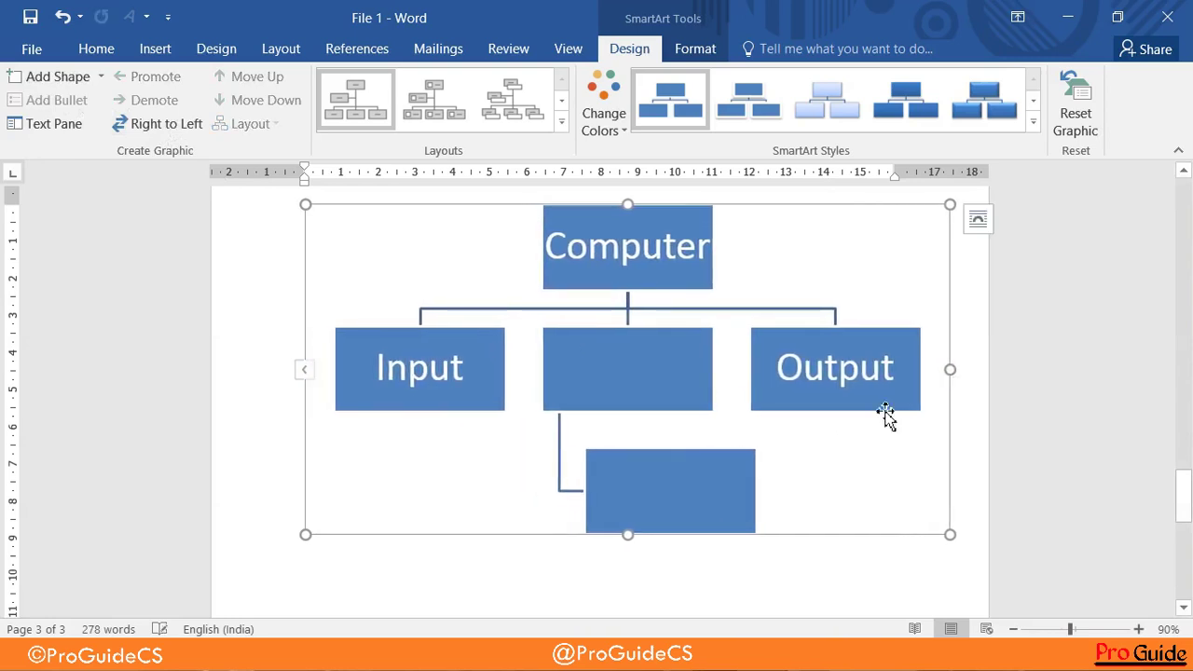
click(646, 459)
key(Delete)
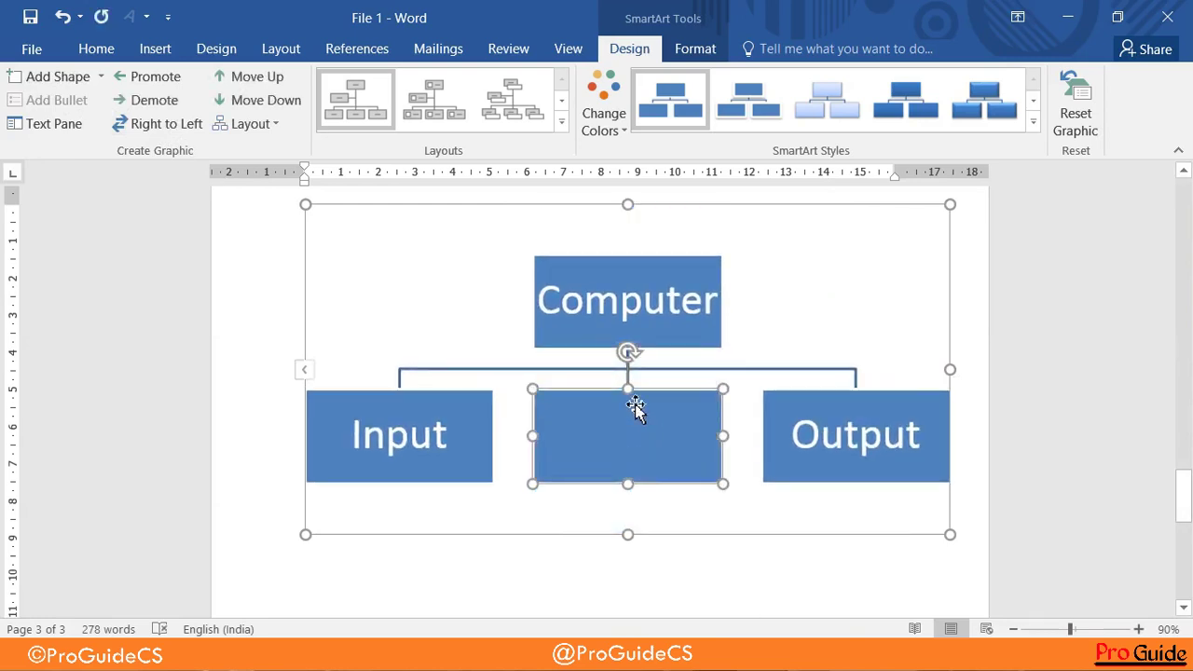
key(Delete)
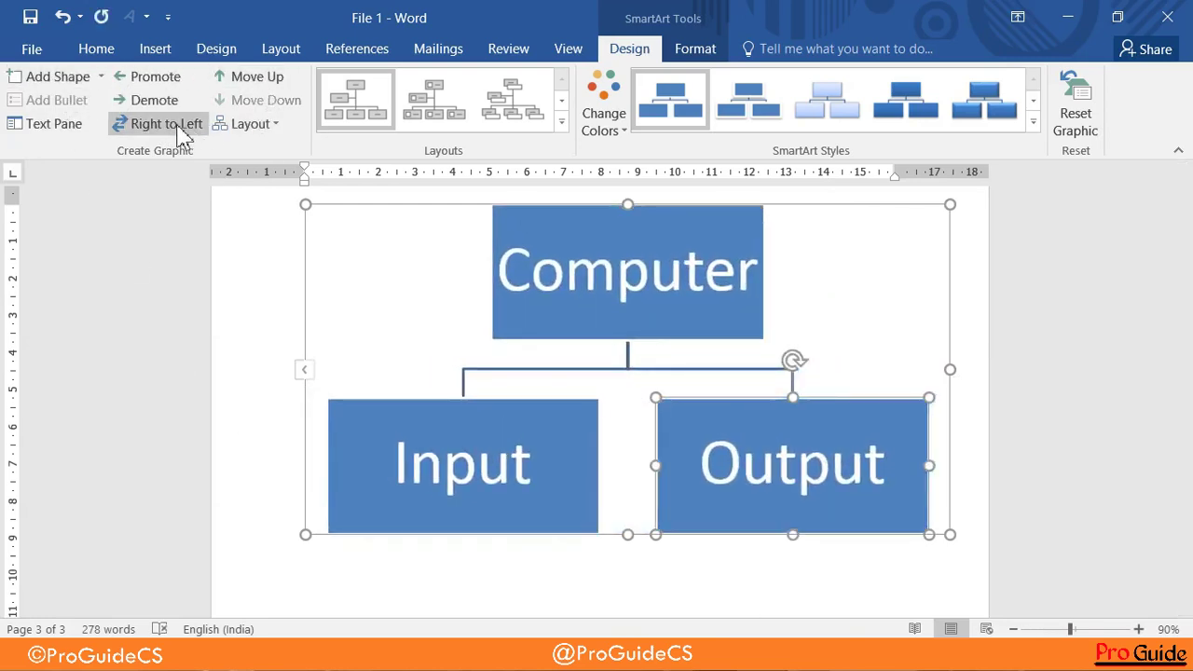
- Add a blank box below Input, undoing a wrongly placed extra box
click(463, 444)
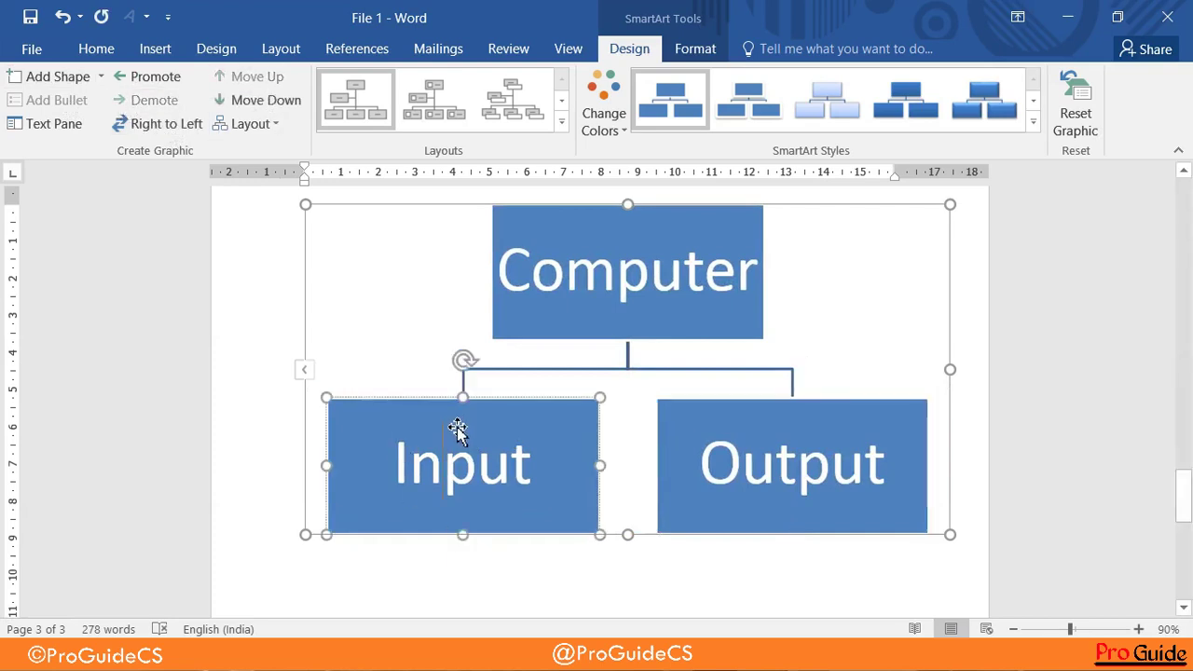
right_click(449, 408)
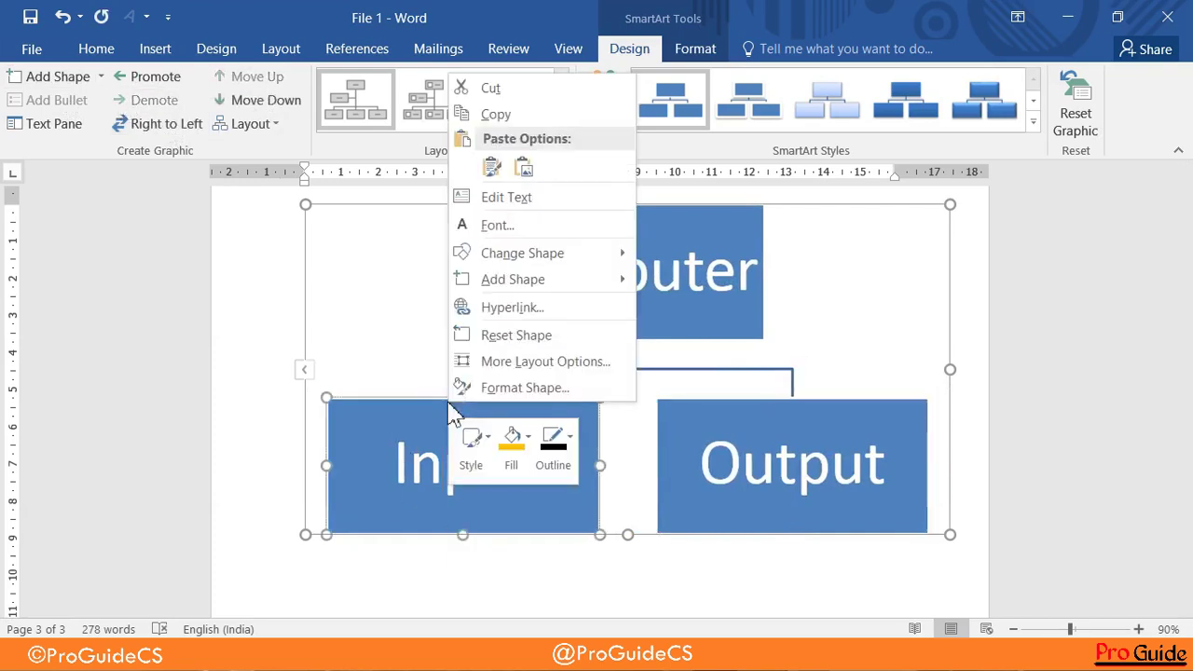
mouse_move(560, 280)
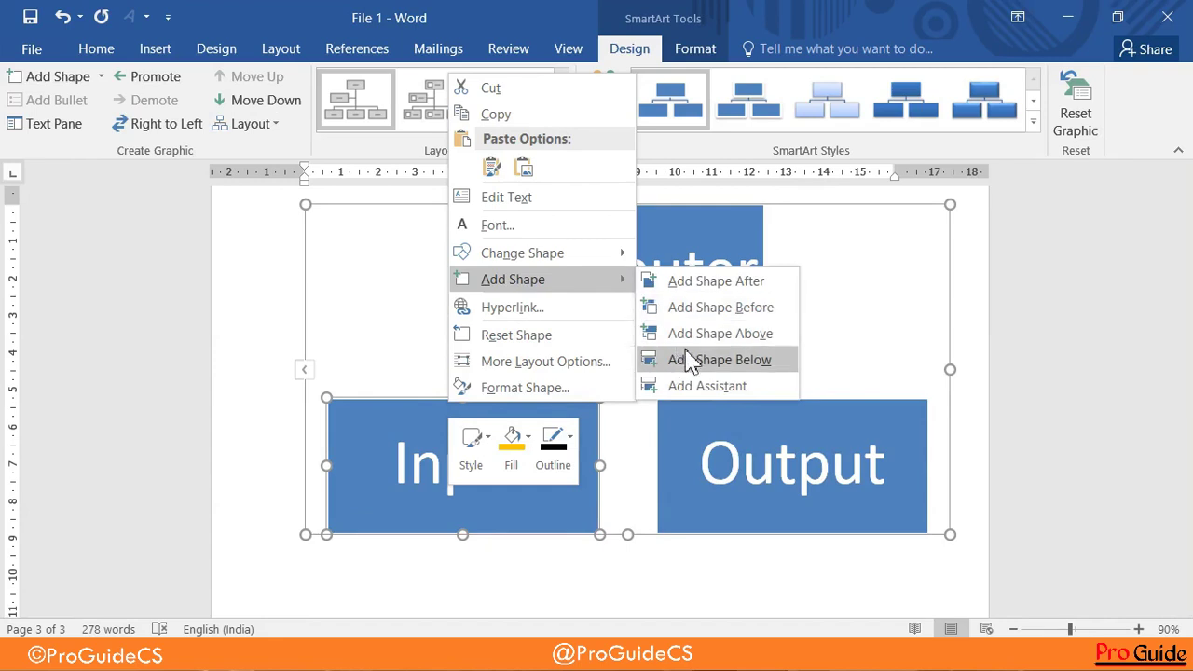
click(690, 362)
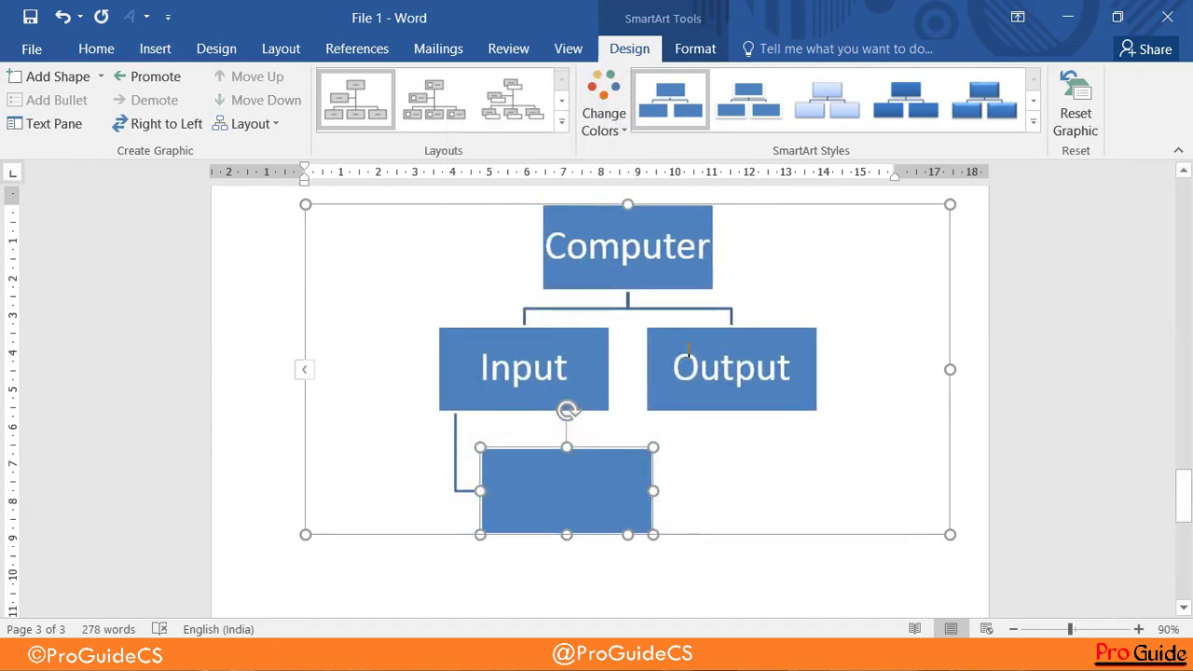
right_click(556, 454)
mouse_move(628, 333)
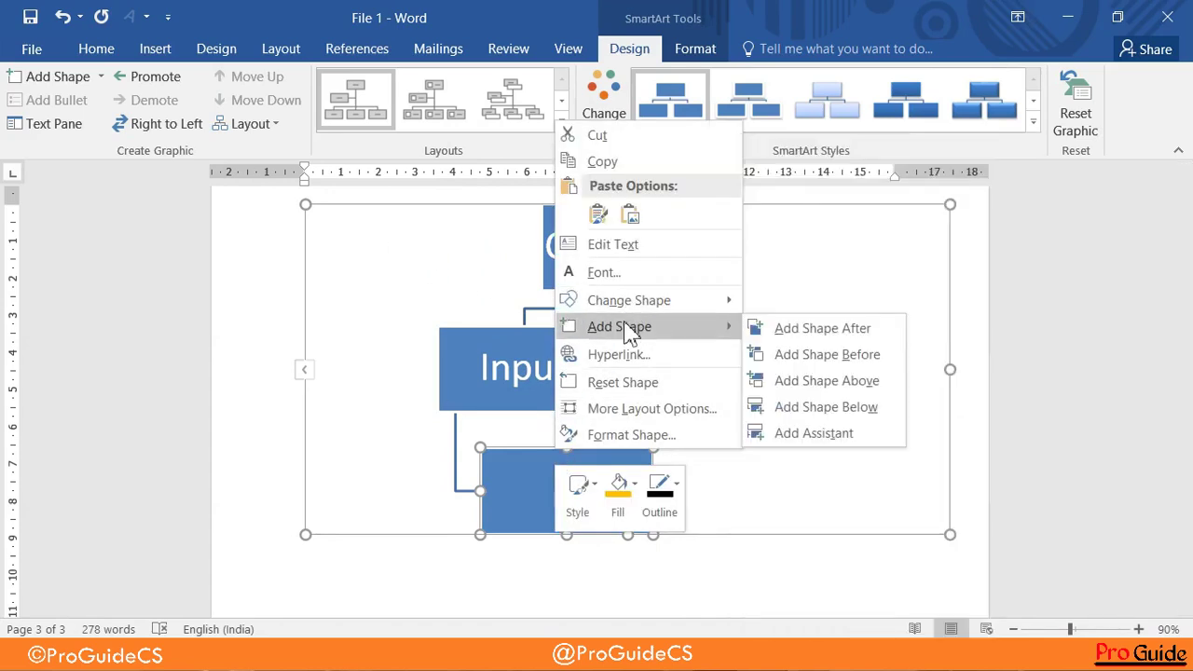
click(801, 406)
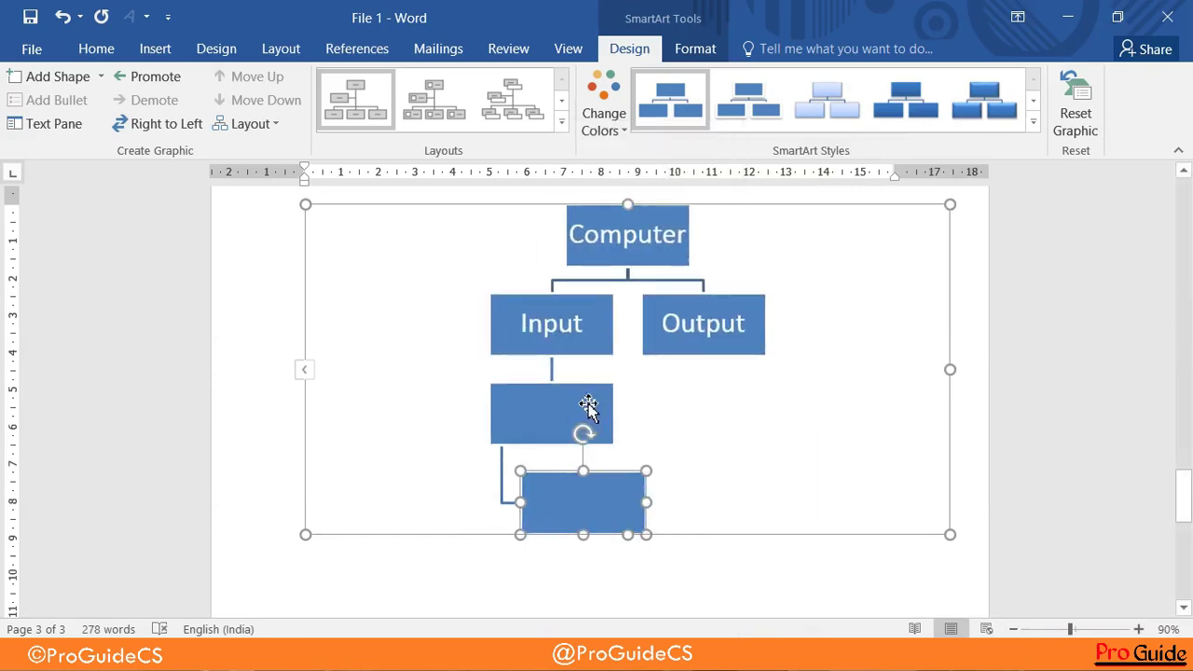
key(ctrl+z)
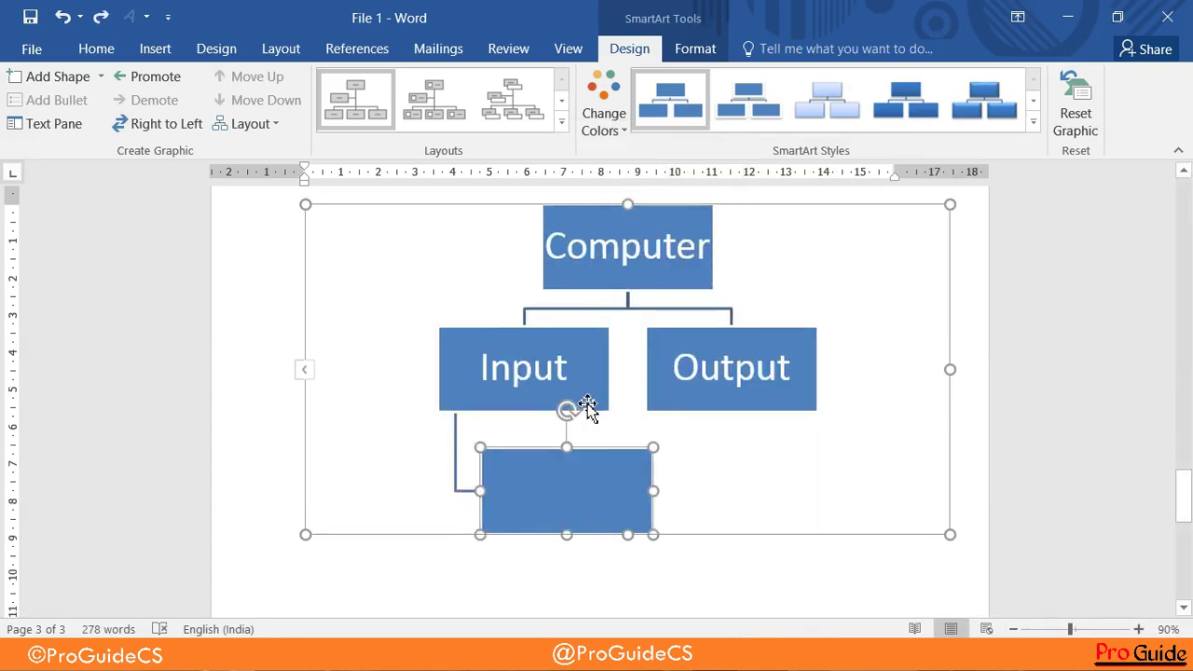
- Add two more boxes after it to form a column of three under Input
right_click(532, 448)
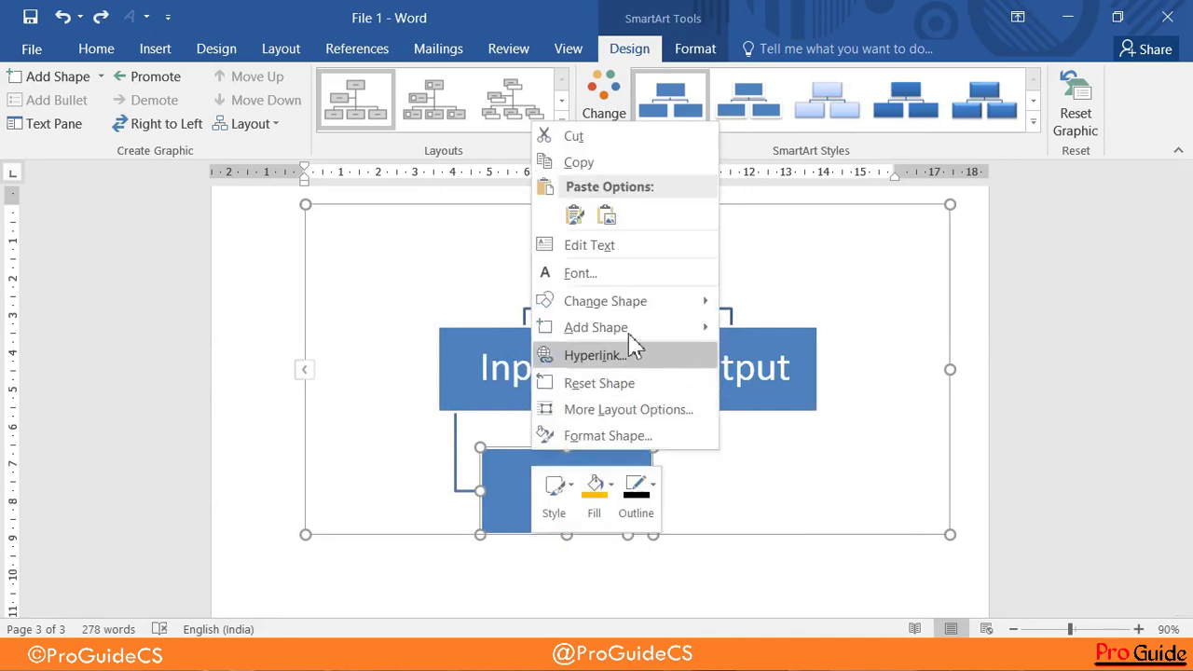
mouse_move(694, 333)
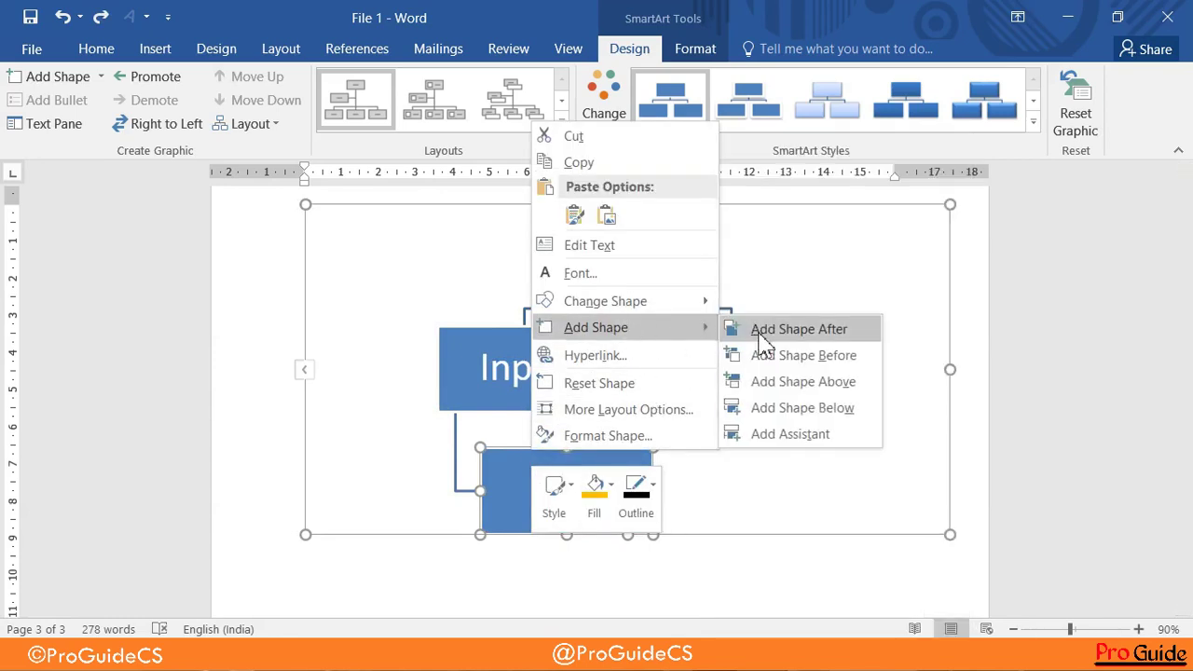
click(799, 329)
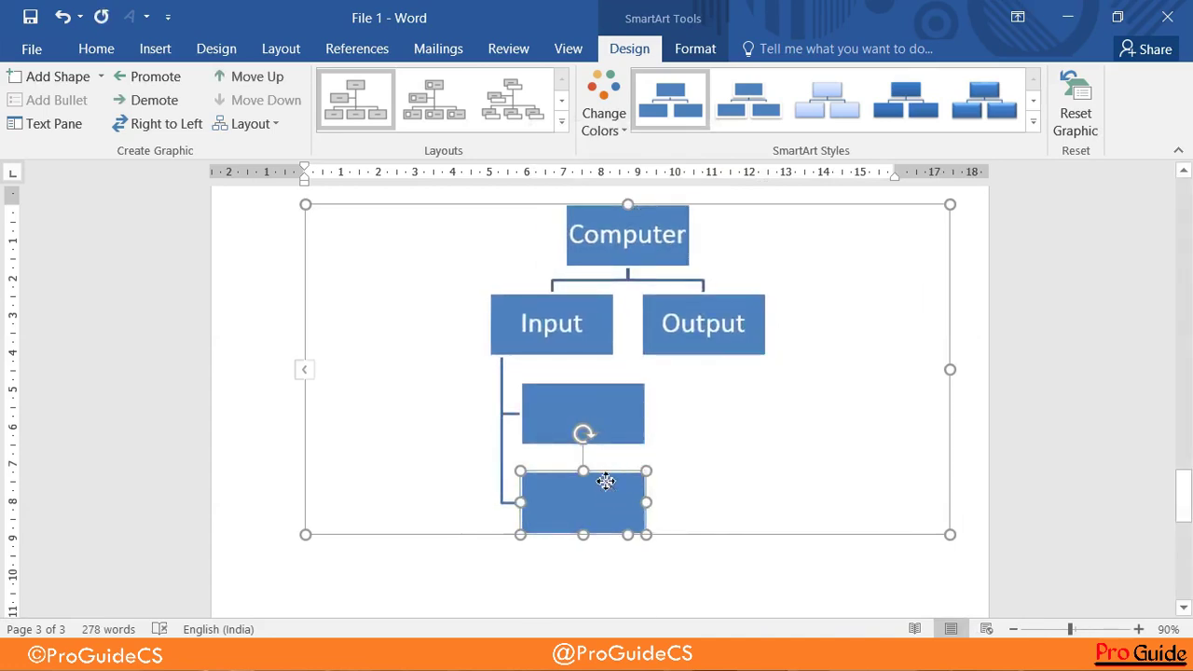
right_click(605, 481)
mouse_move(620, 359)
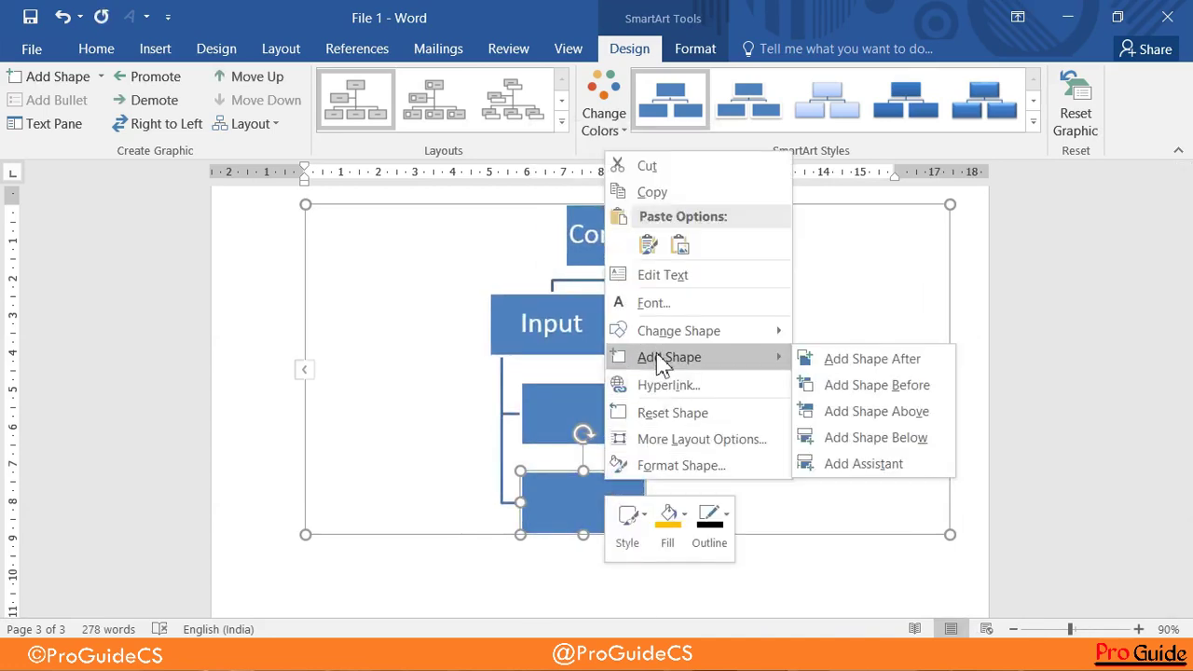
click(829, 363)
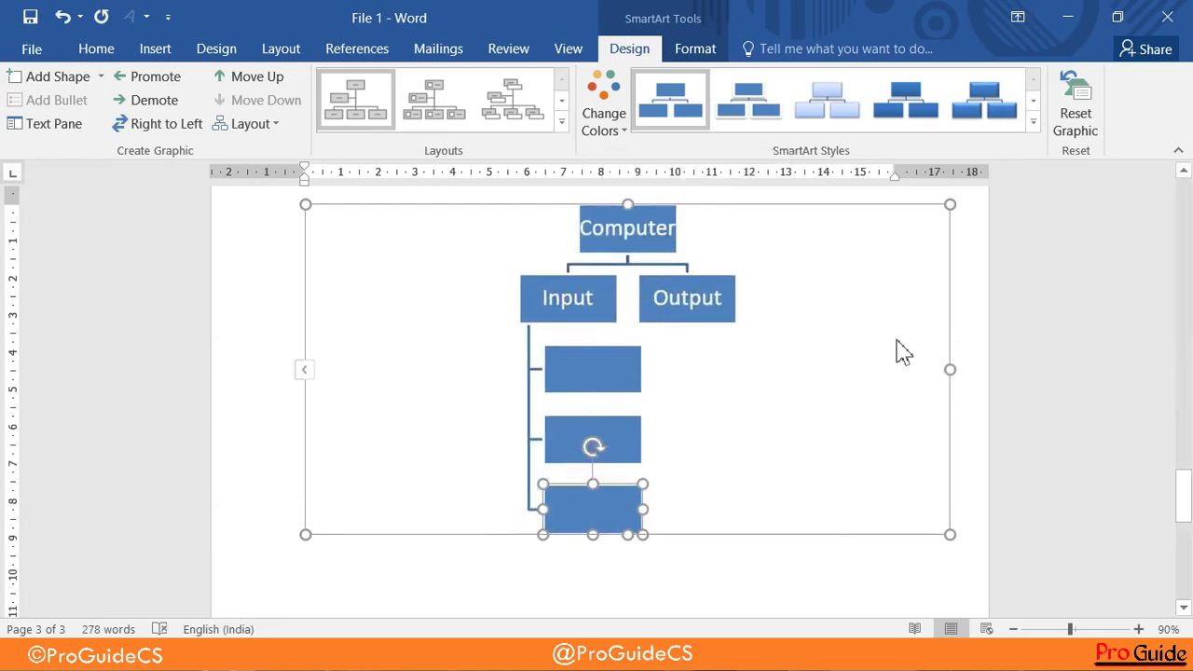
- Label the first two boxes under Input 'Mouse' and 'Keyboard'
click(611, 375)
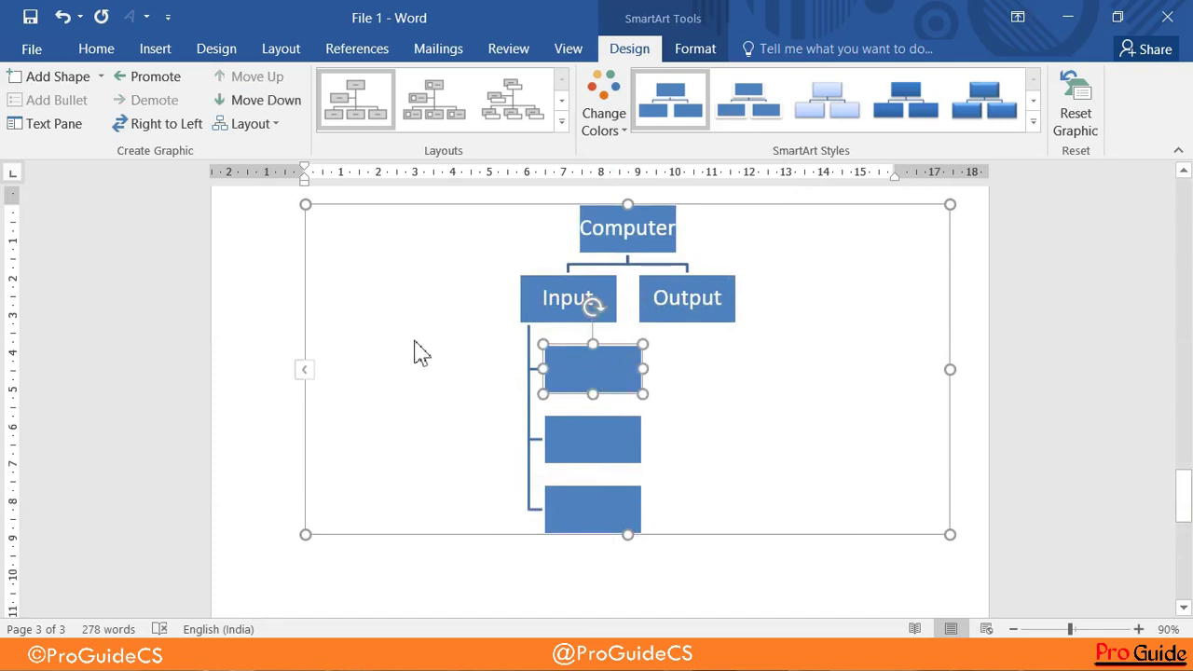
right_click(572, 369)
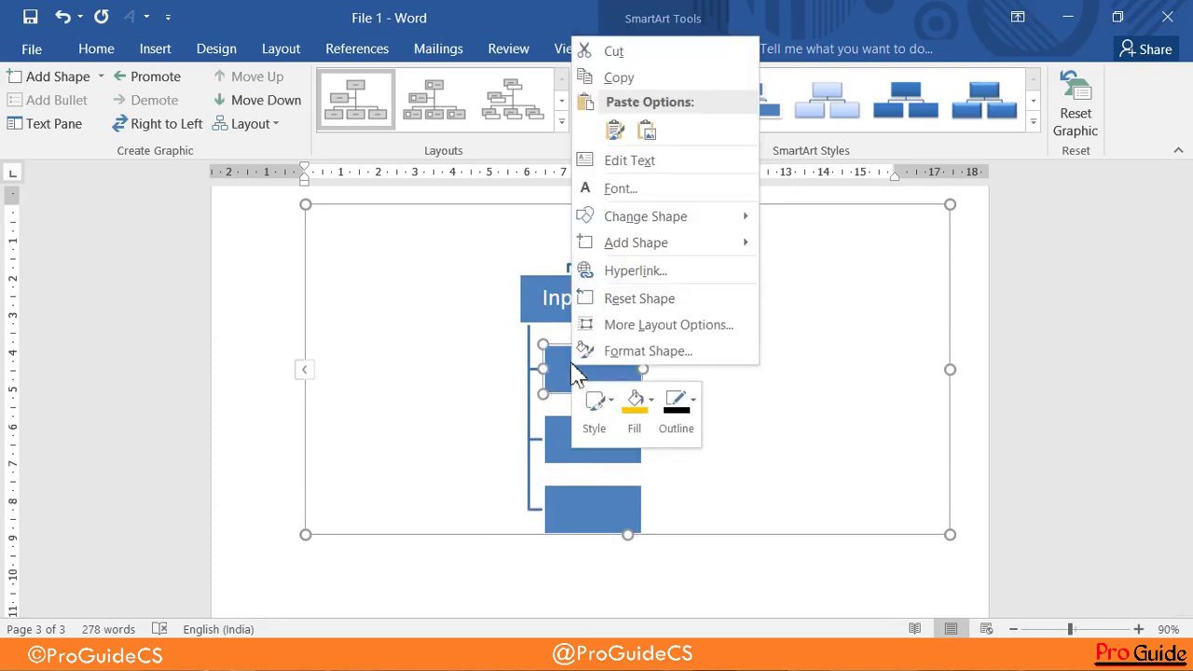
click(625, 166)
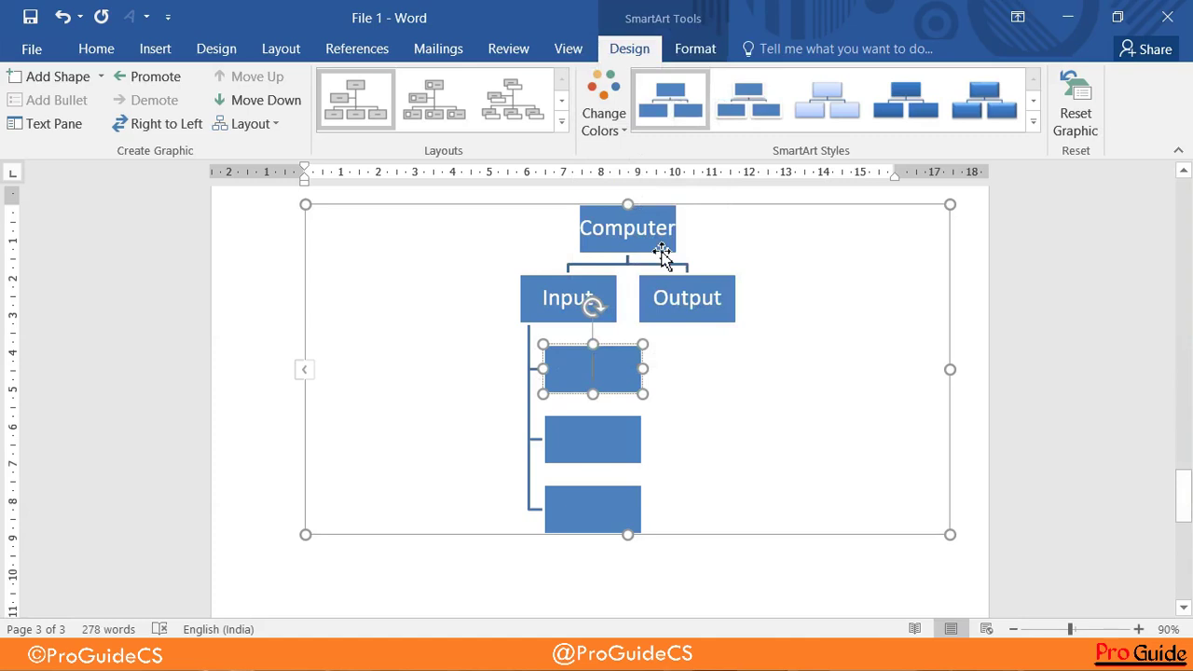
text(Mo)
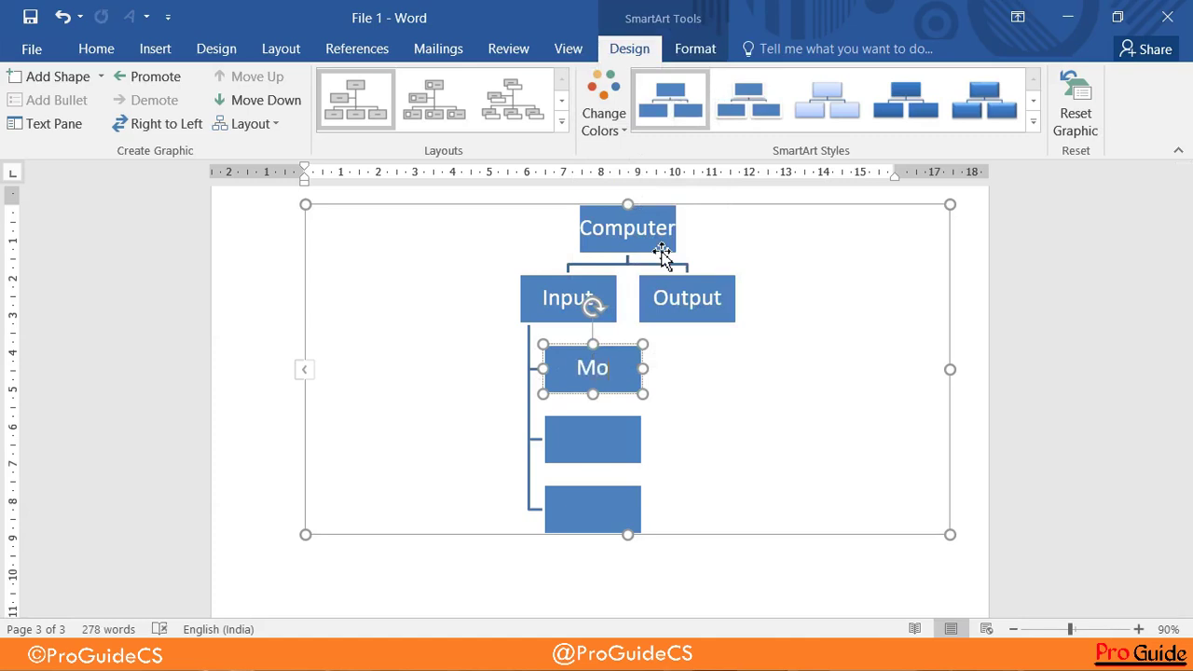
text(use)
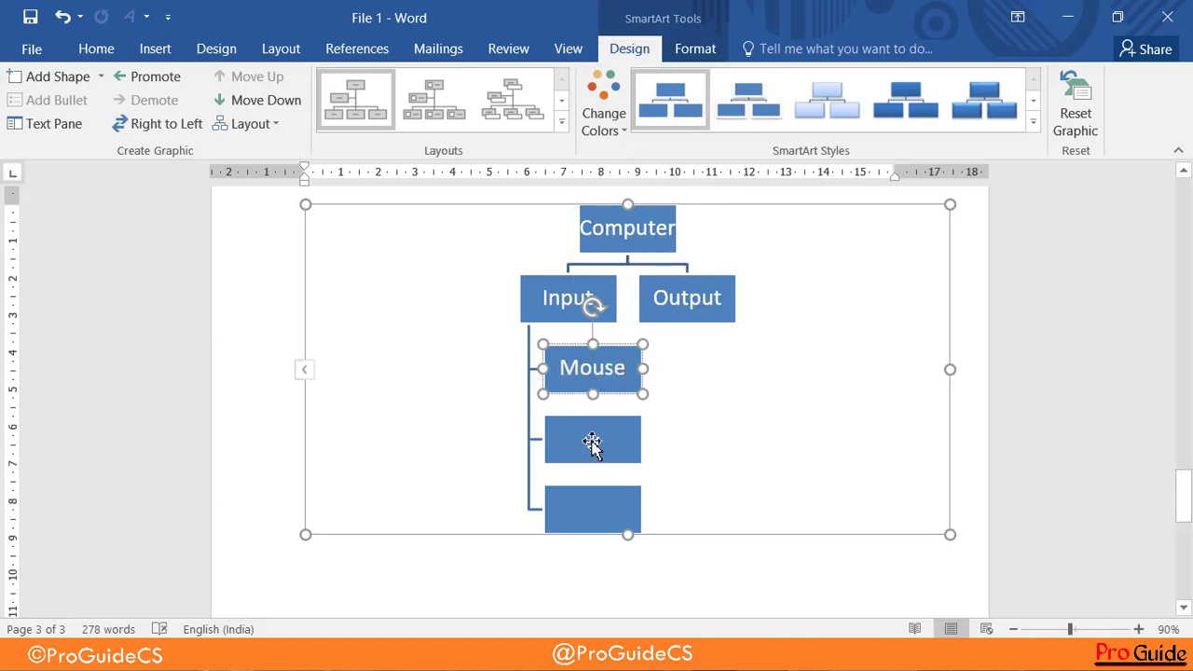
click(592, 439)
right_click(594, 448)
click(641, 236)
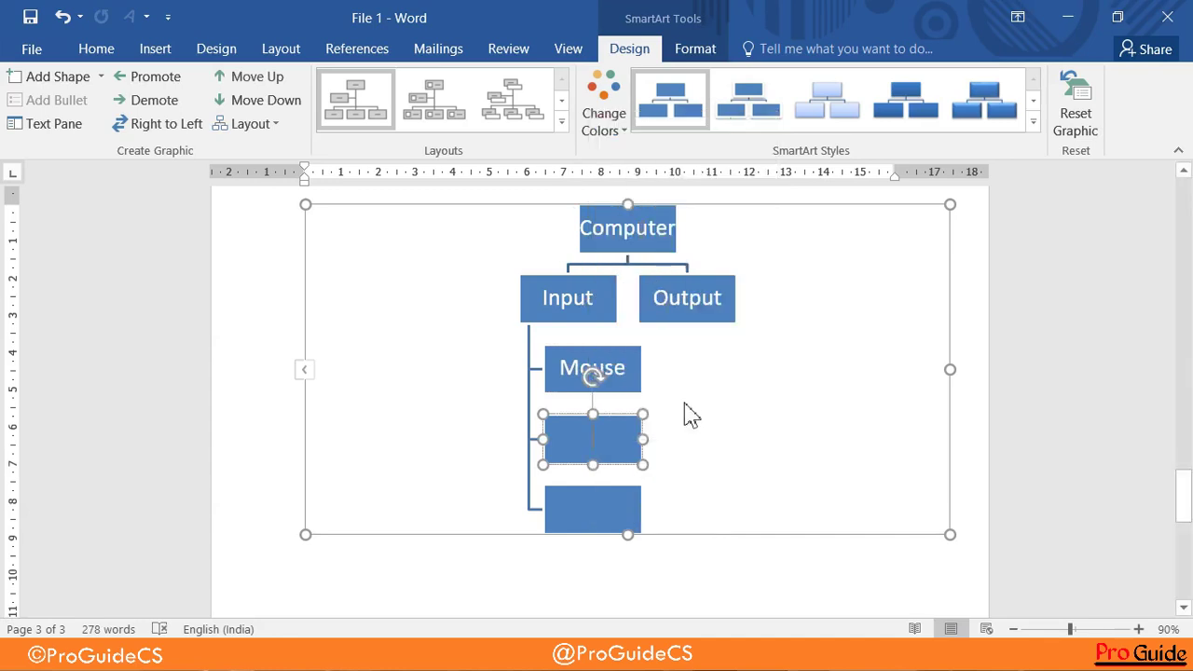
text(K)
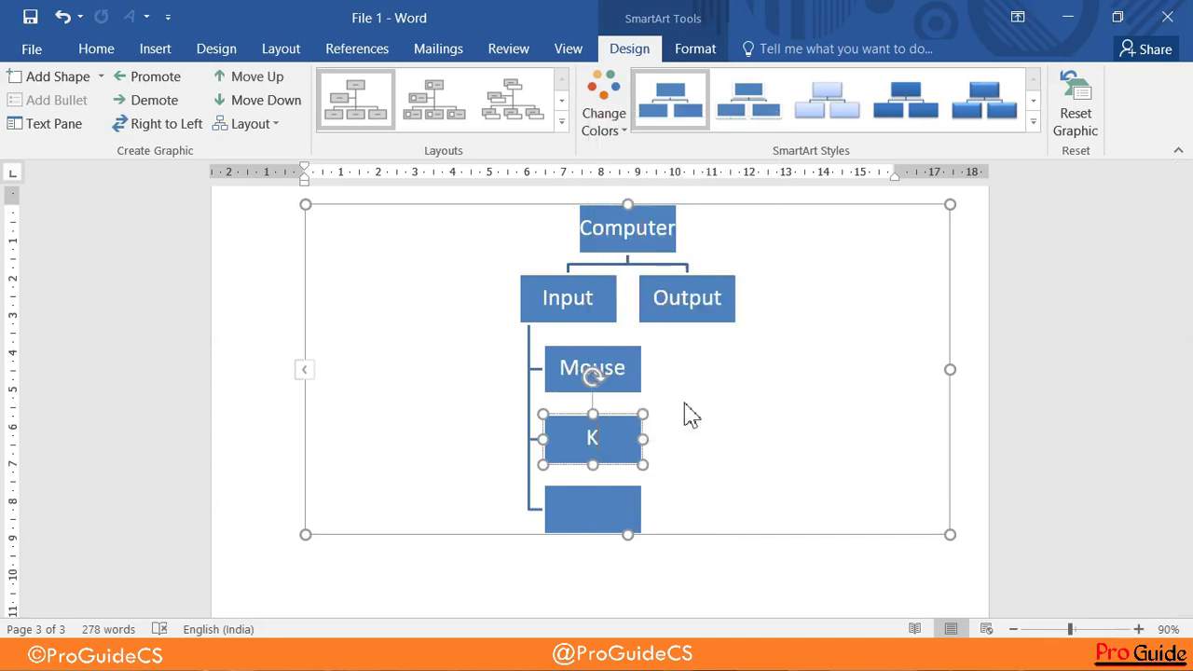
text(eyboar)
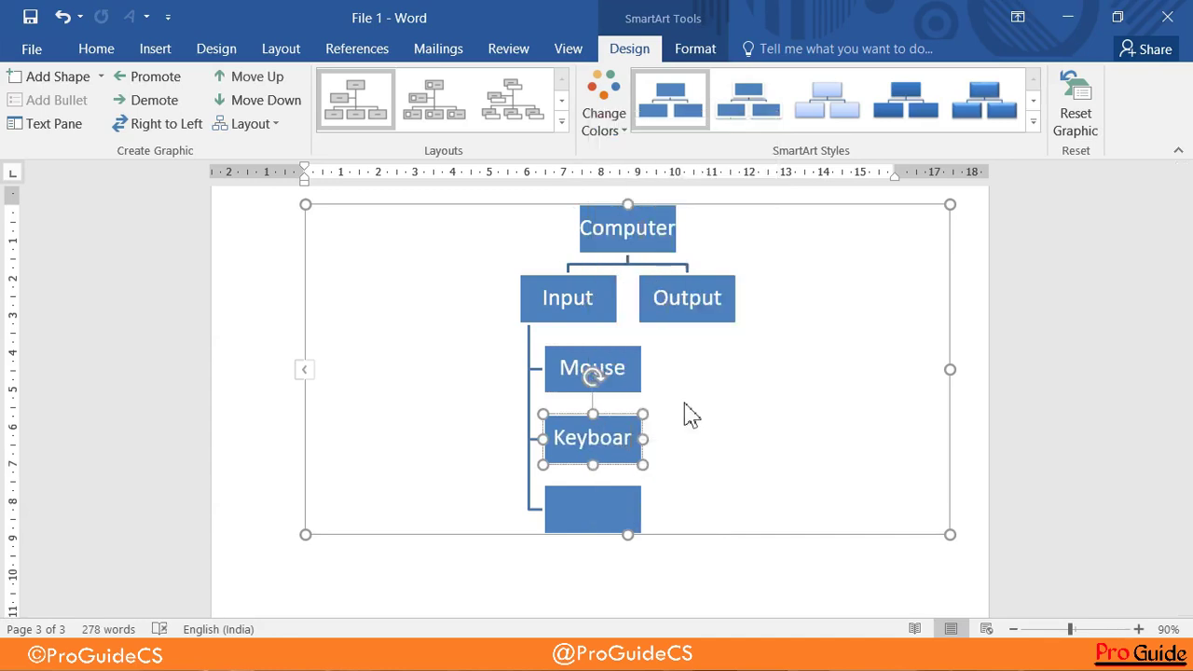
text(e)
key(BackSpace)
text(d)
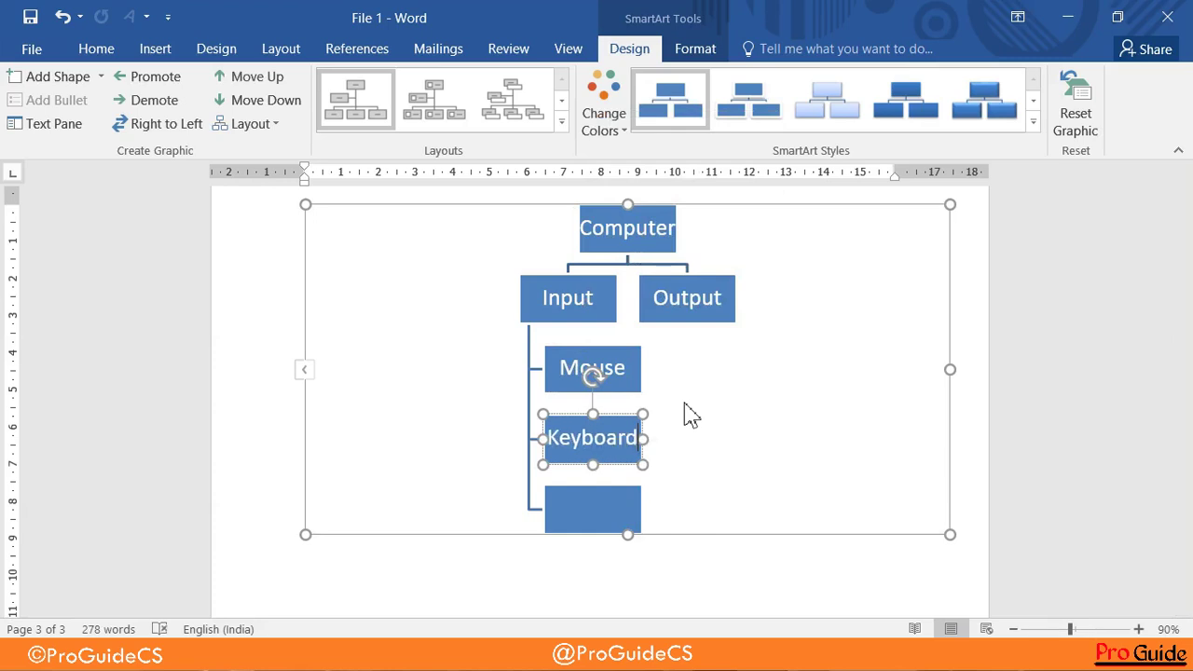
- Label the bottom box under Input 'Mic'
click(608, 505)
right_click(608, 507)
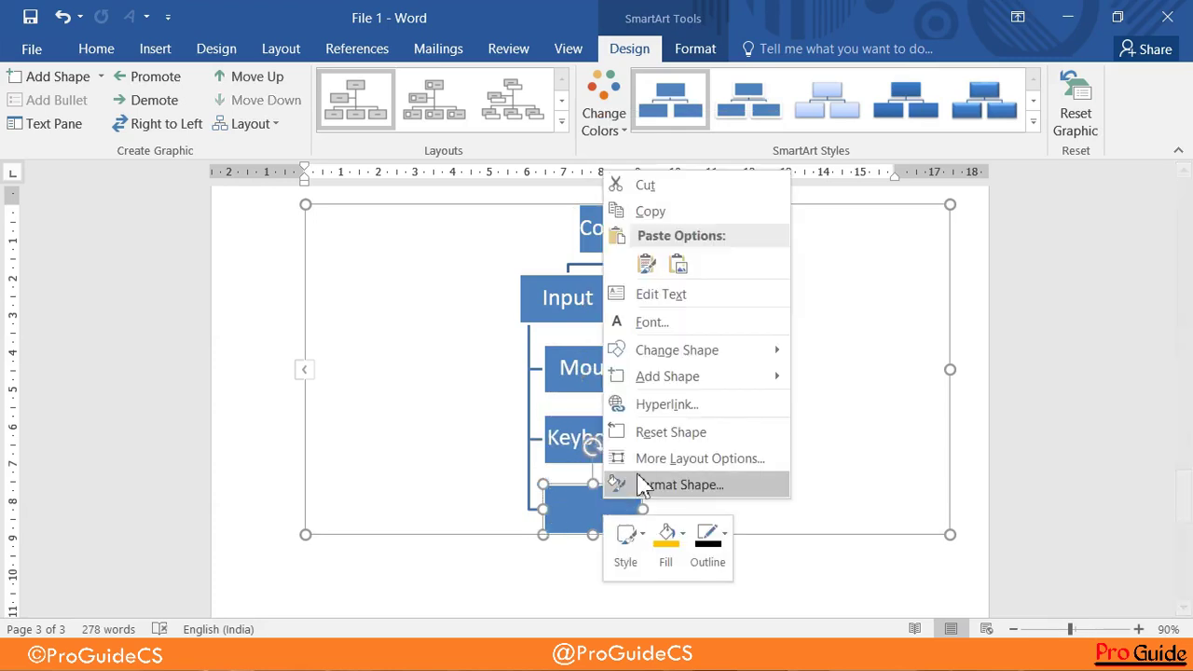
click(690, 299)
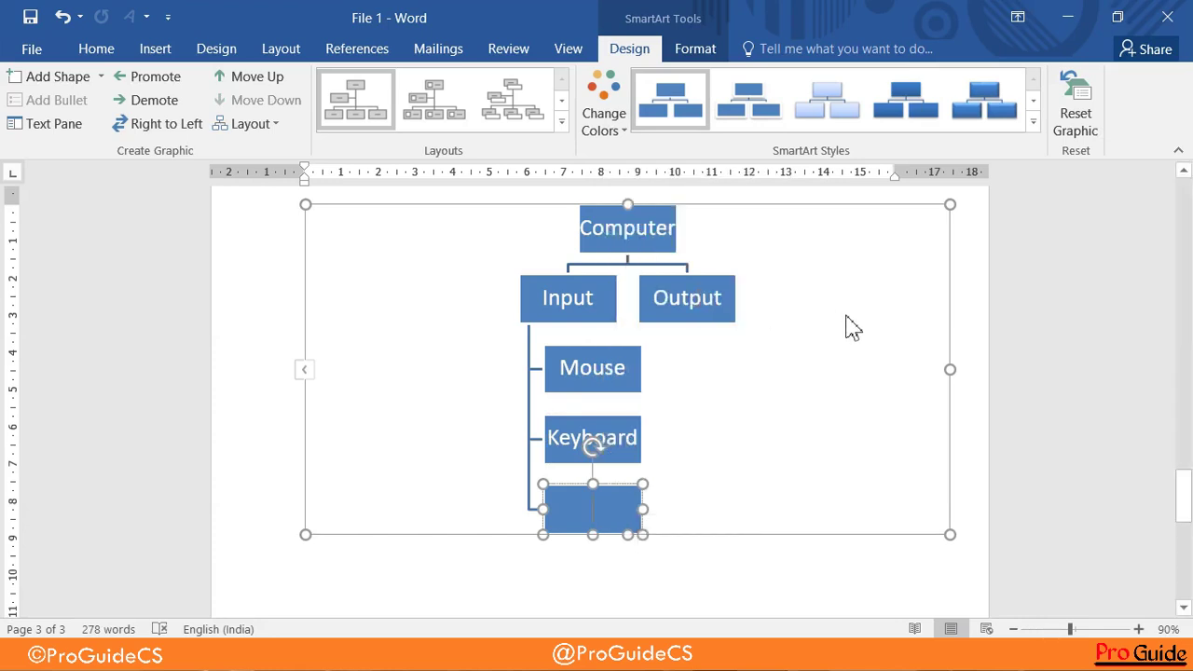
text(Mic)
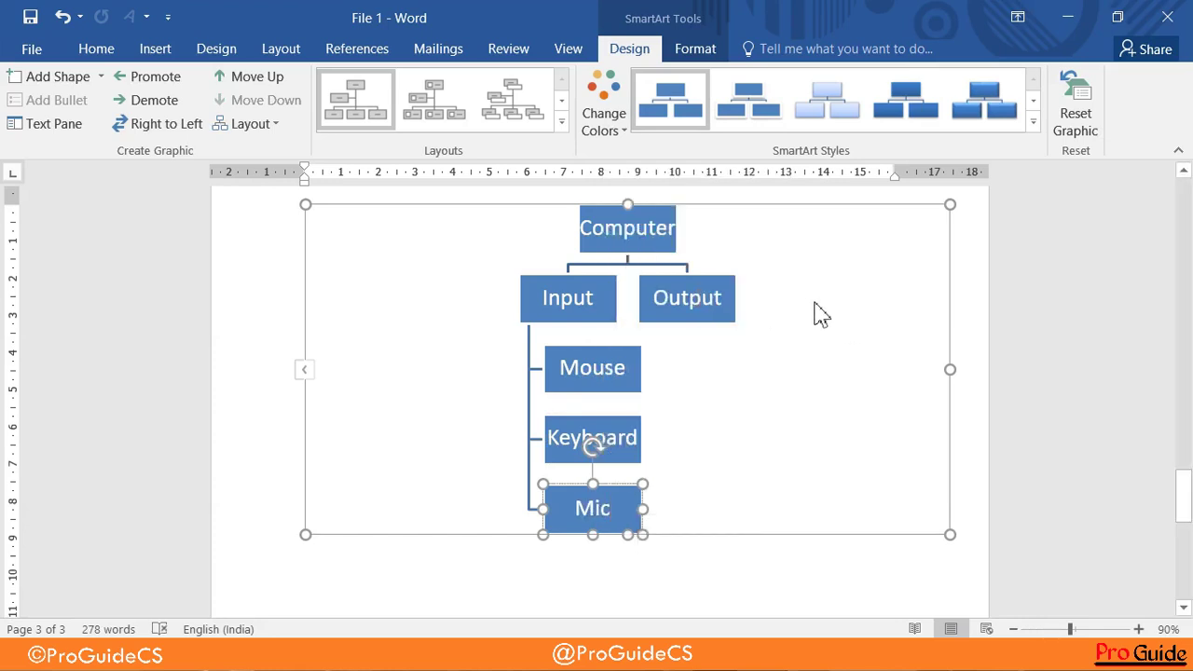
click(617, 248)
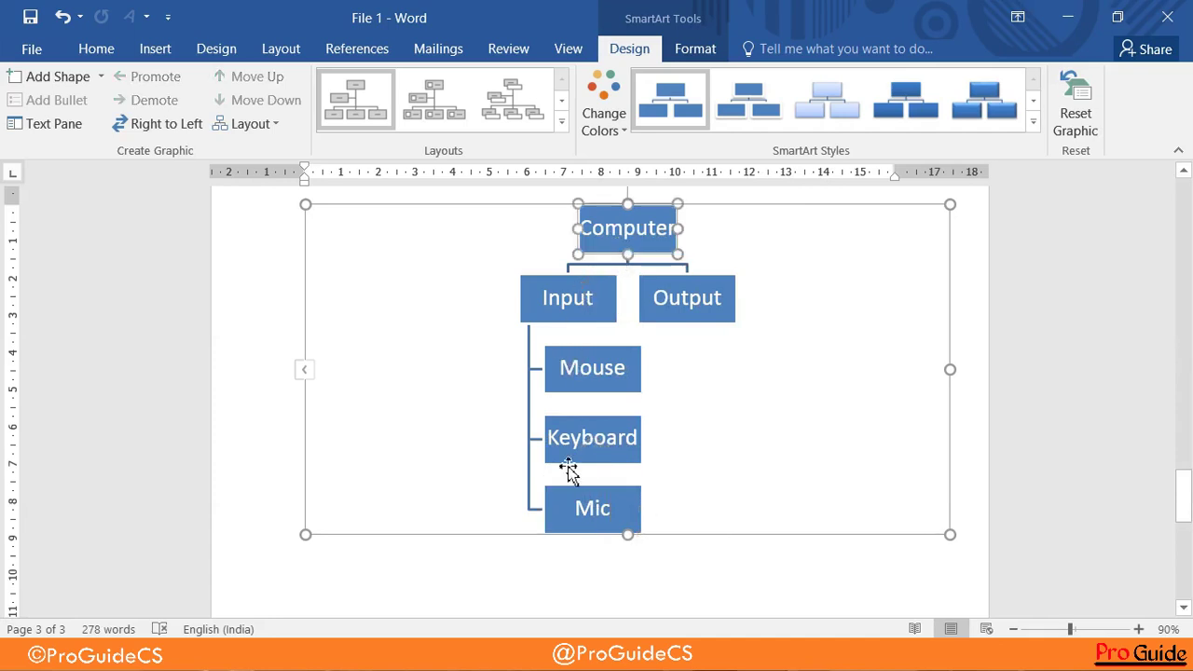
- Add a child box beneath Output, after removing a box mistakenly added beside it
click(671, 315)
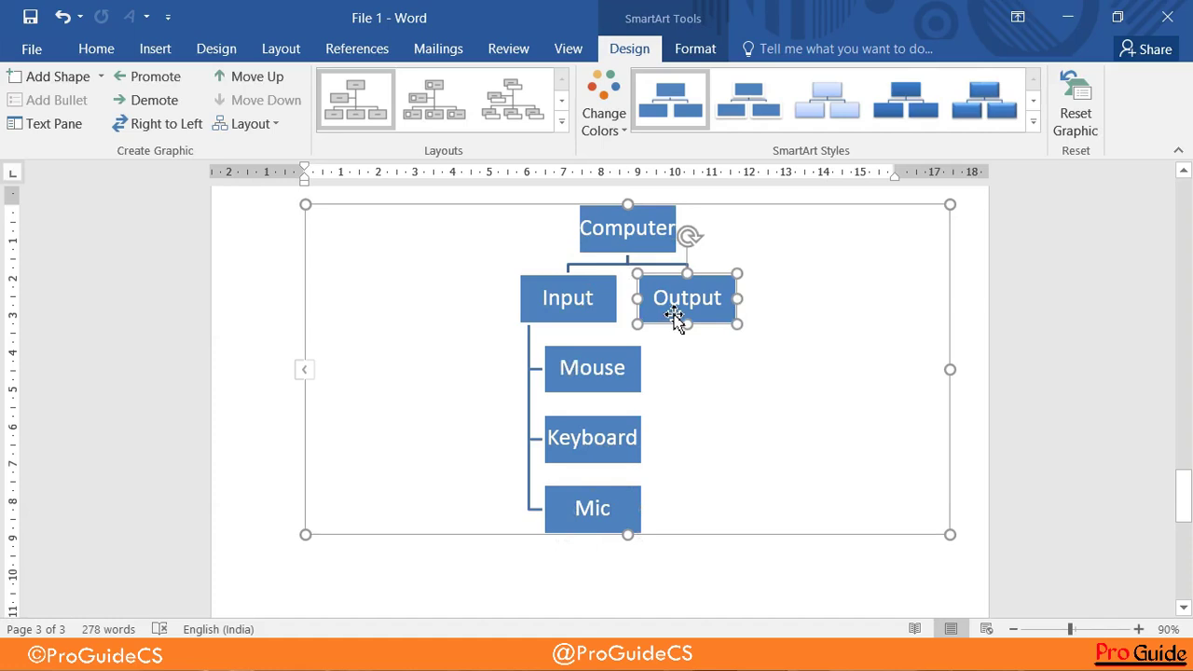
right_click(675, 317)
right_click(676, 317)
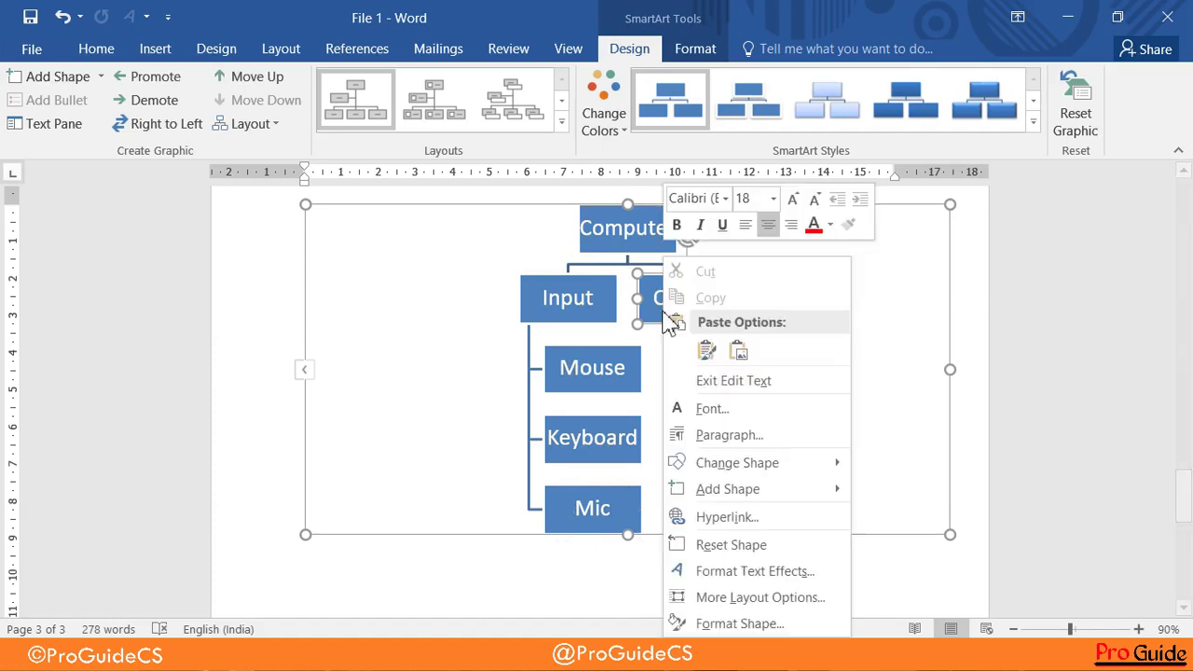
mouse_move(751, 501)
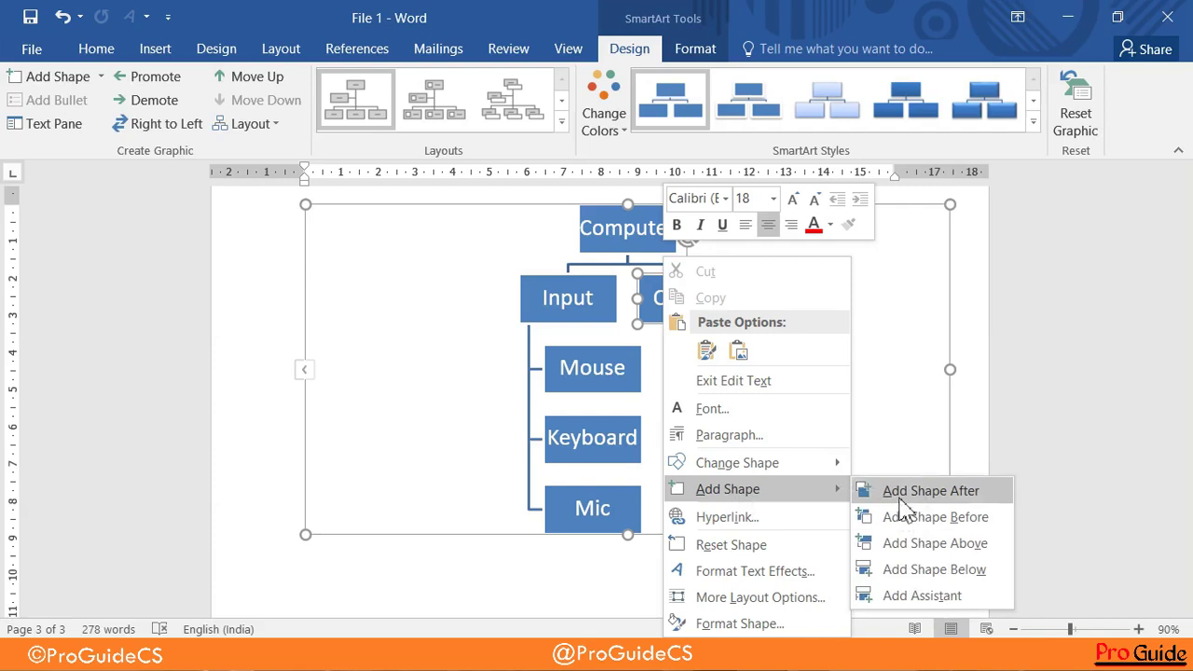
click(901, 500)
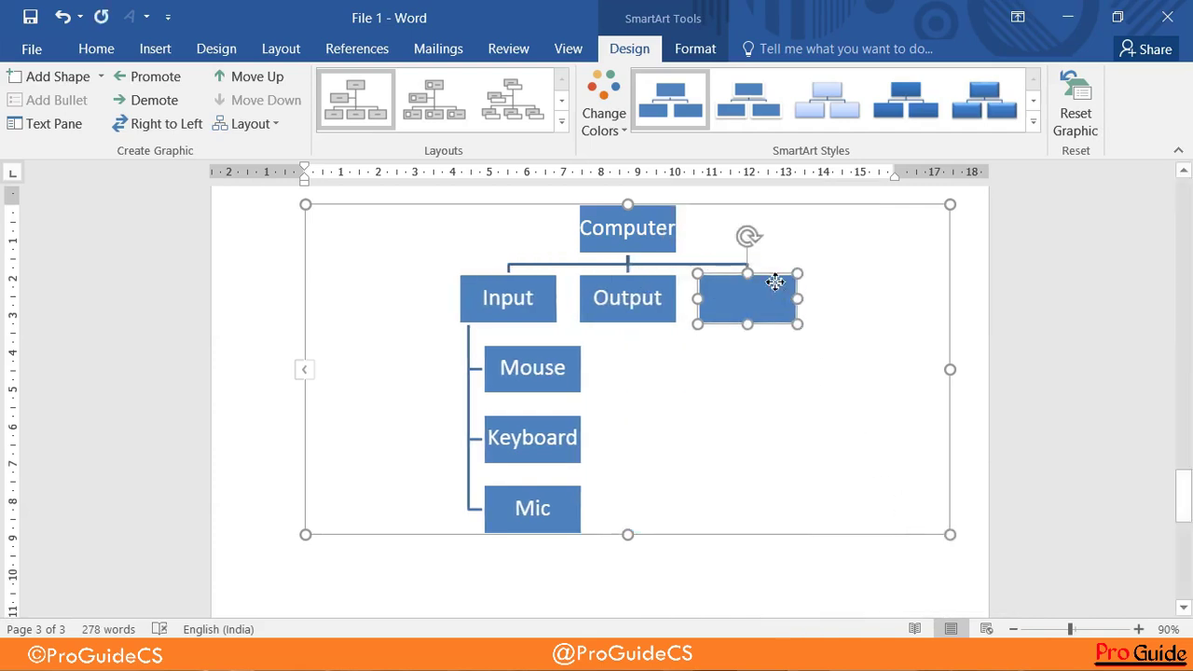
key(Delete)
right_click(706, 314)
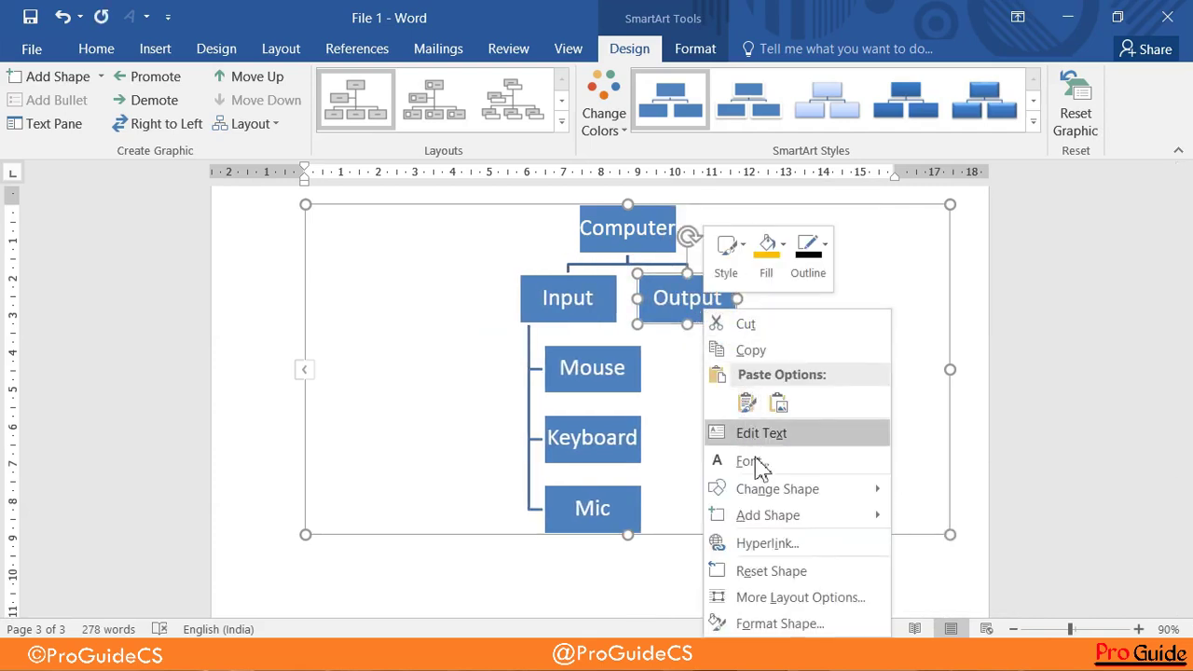
mouse_move(862, 514)
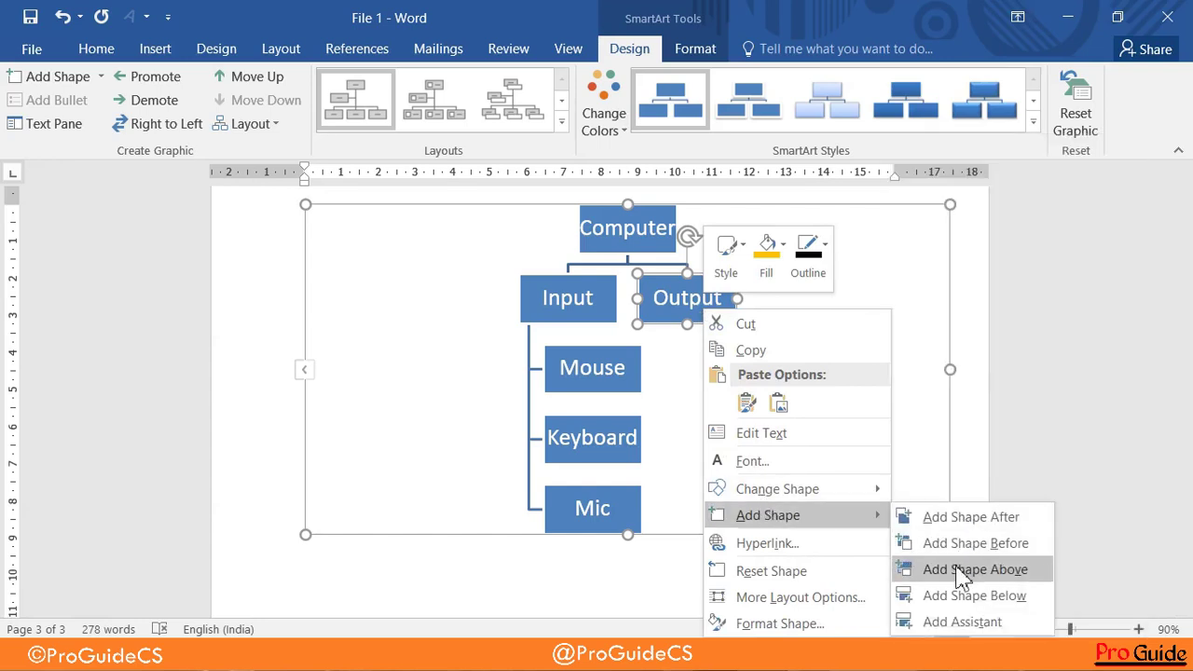
click(970, 594)
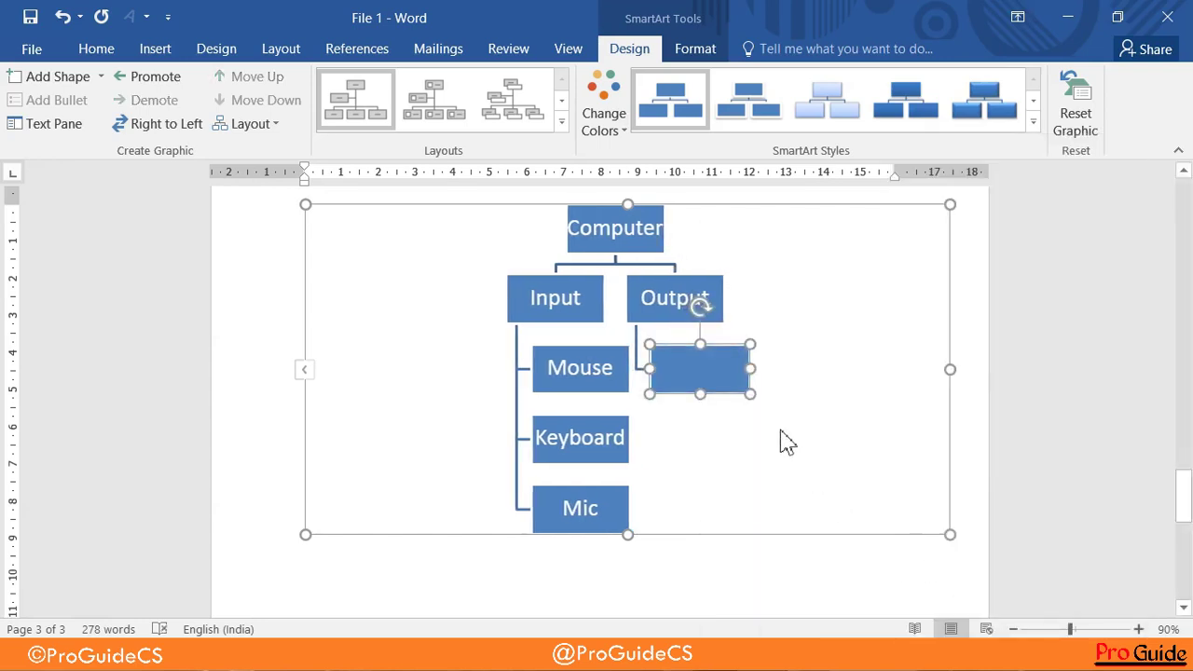
- Add two more boxes after it, making a column of three under Output
right_click(710, 390)
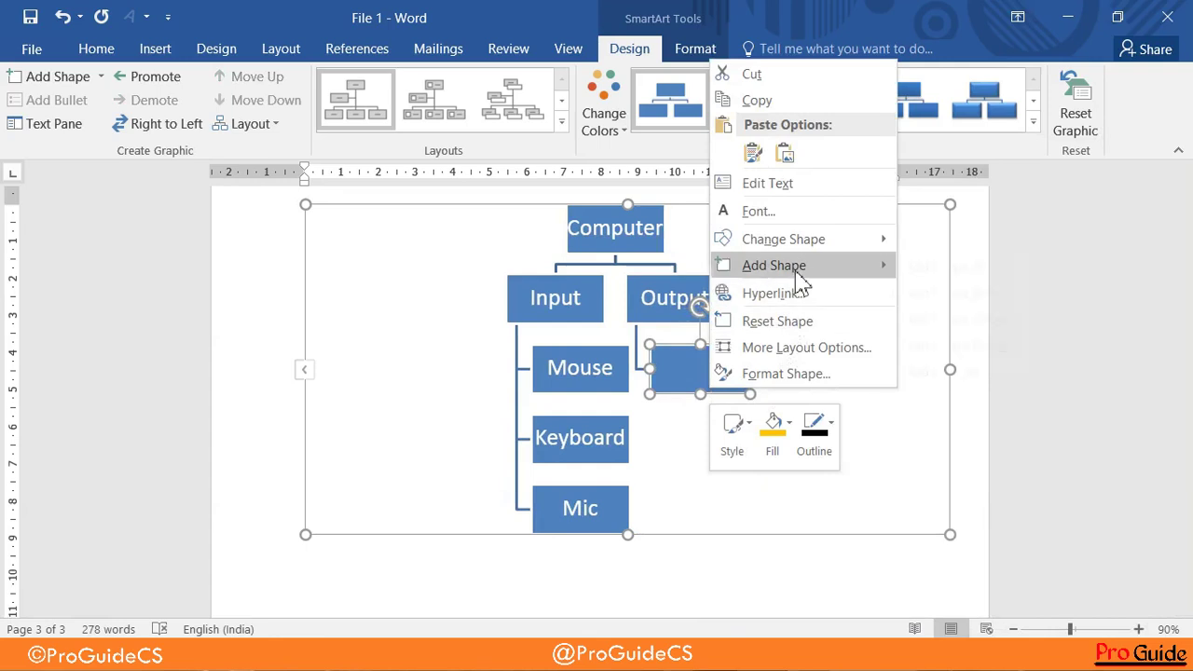
mouse_move(800, 270)
click(939, 272)
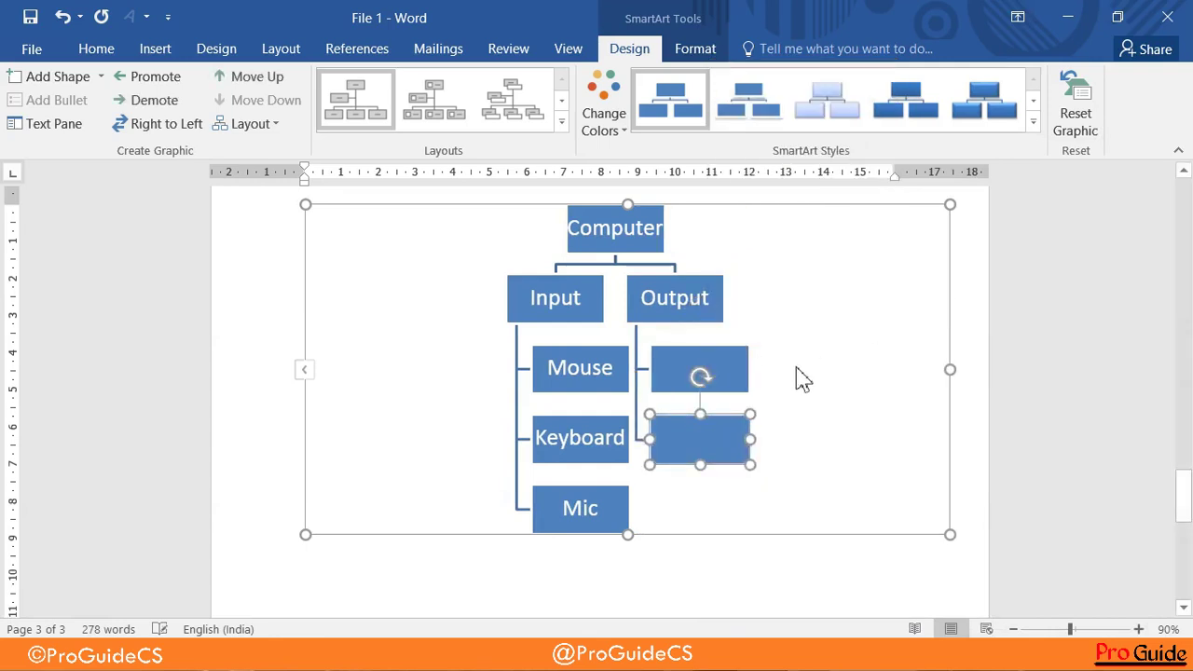
right_click(681, 454)
mouse_move(789, 329)
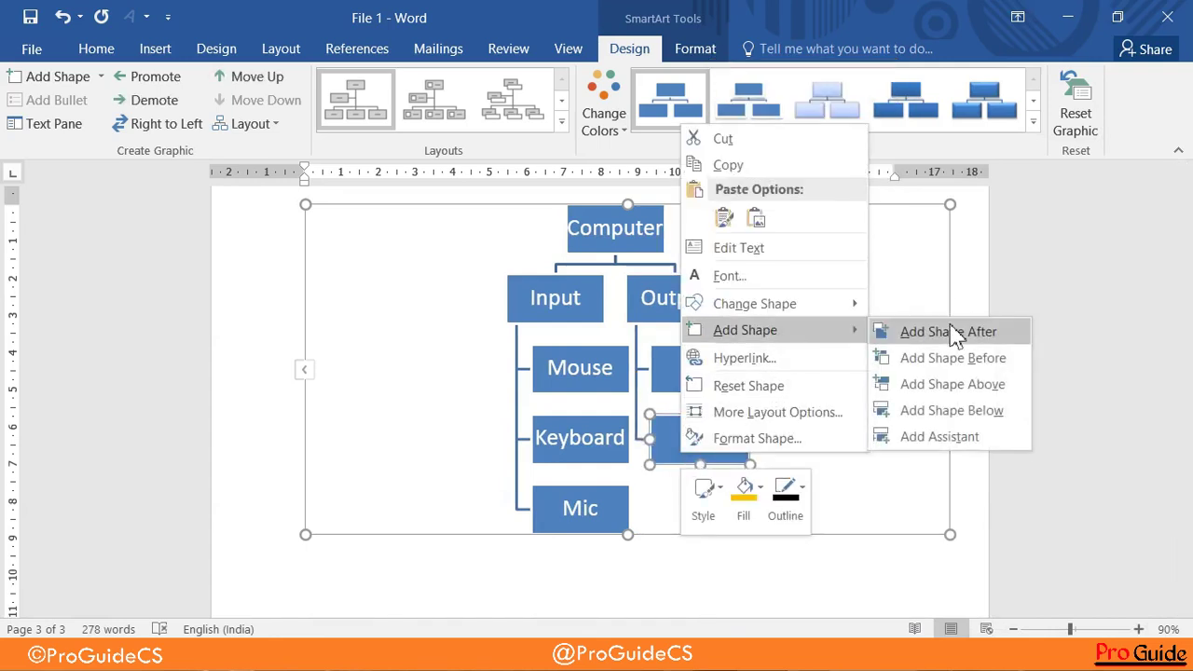
click(961, 334)
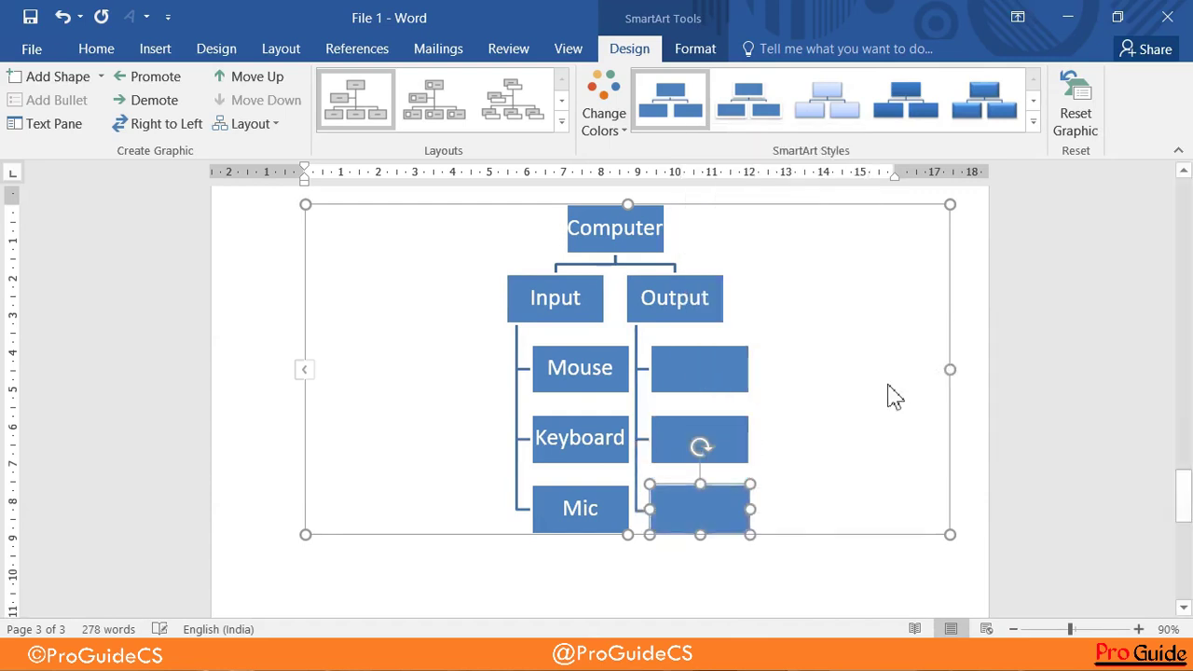
click(693, 368)
- Label the first two boxes under Output 'Speaker' and 'Monitor'
right_click(693, 368)
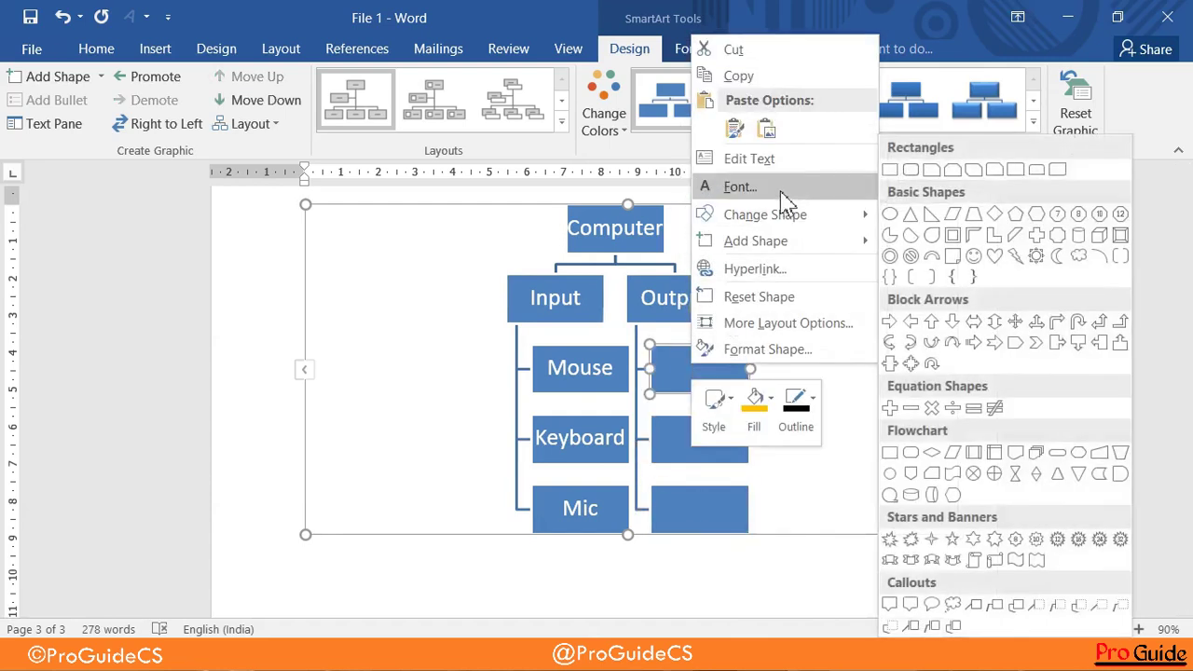
click(763, 177)
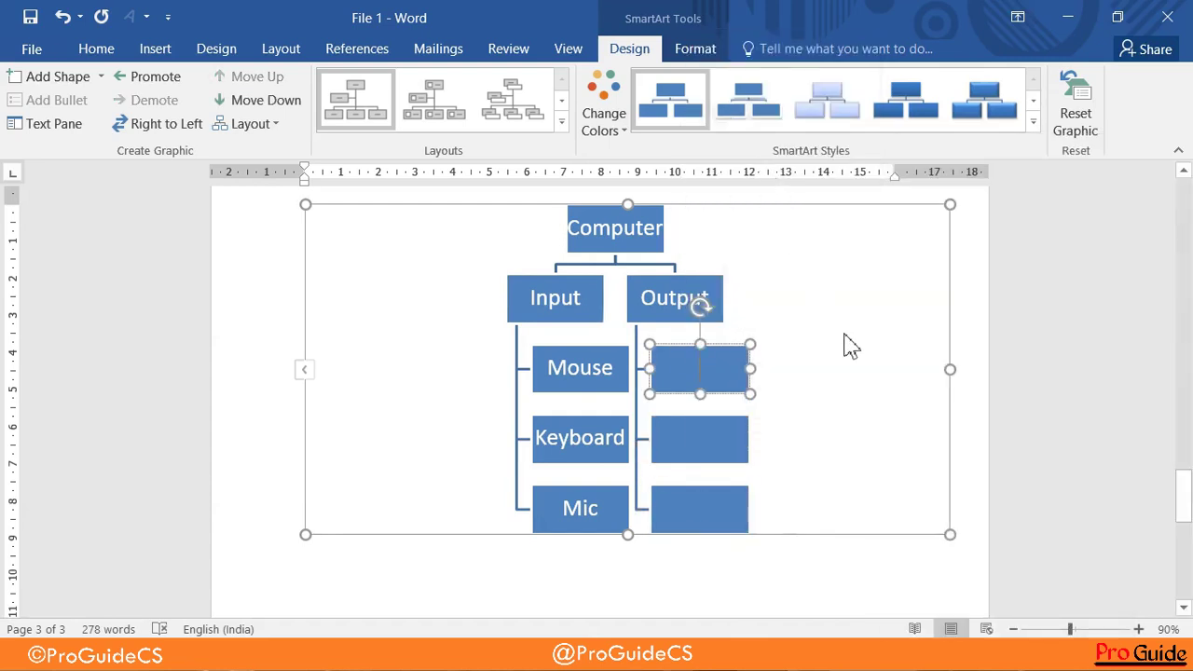
text(Sp)
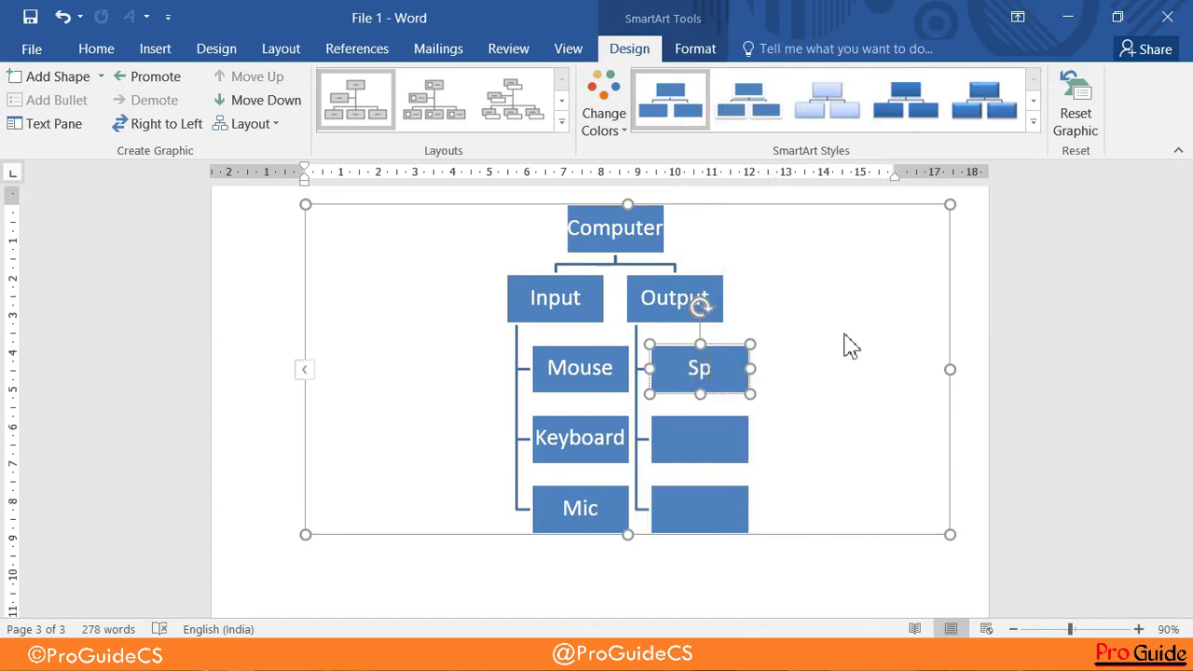
text(eaker)
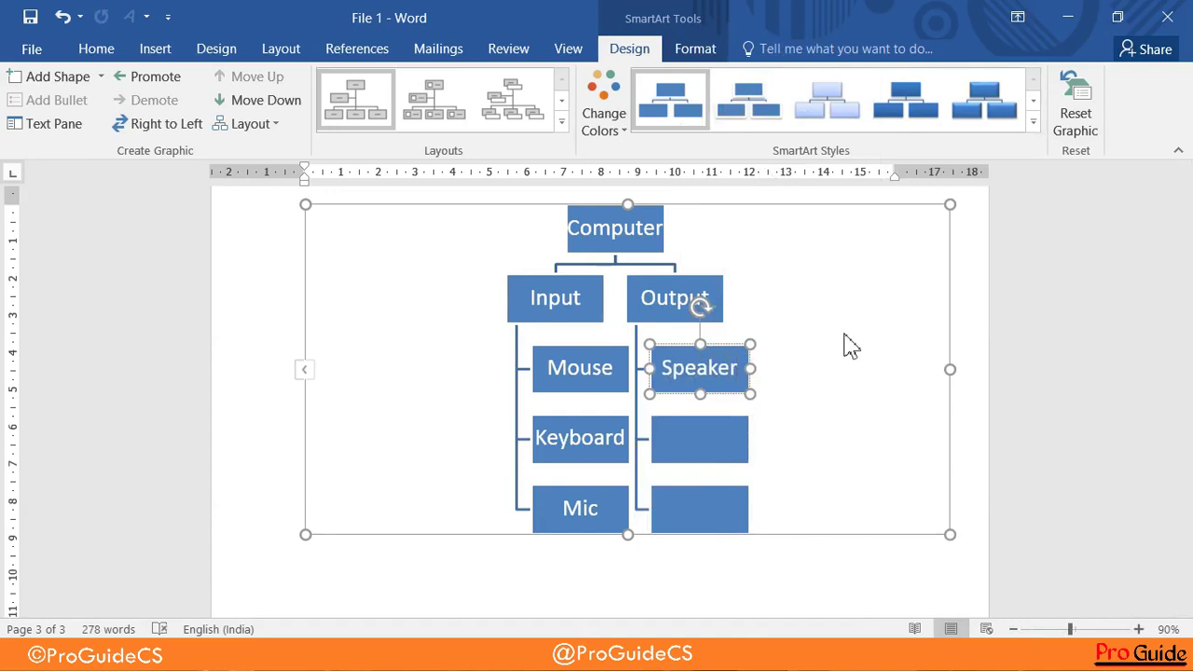
click(678, 461)
right_click(678, 456)
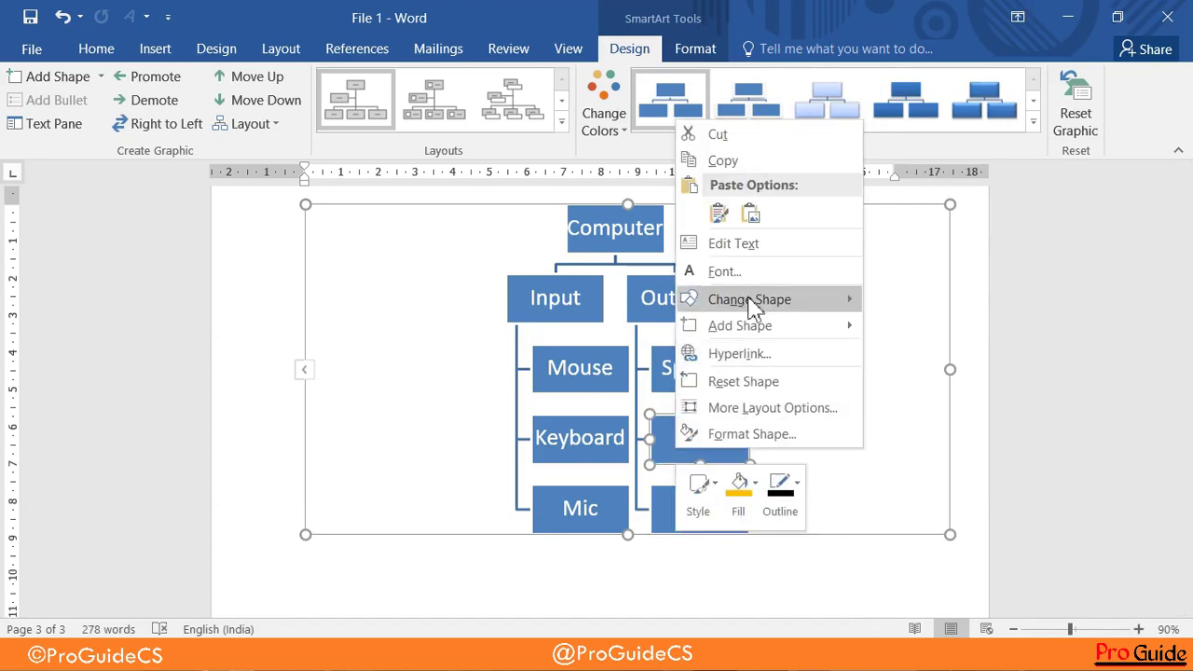
key(Escape)
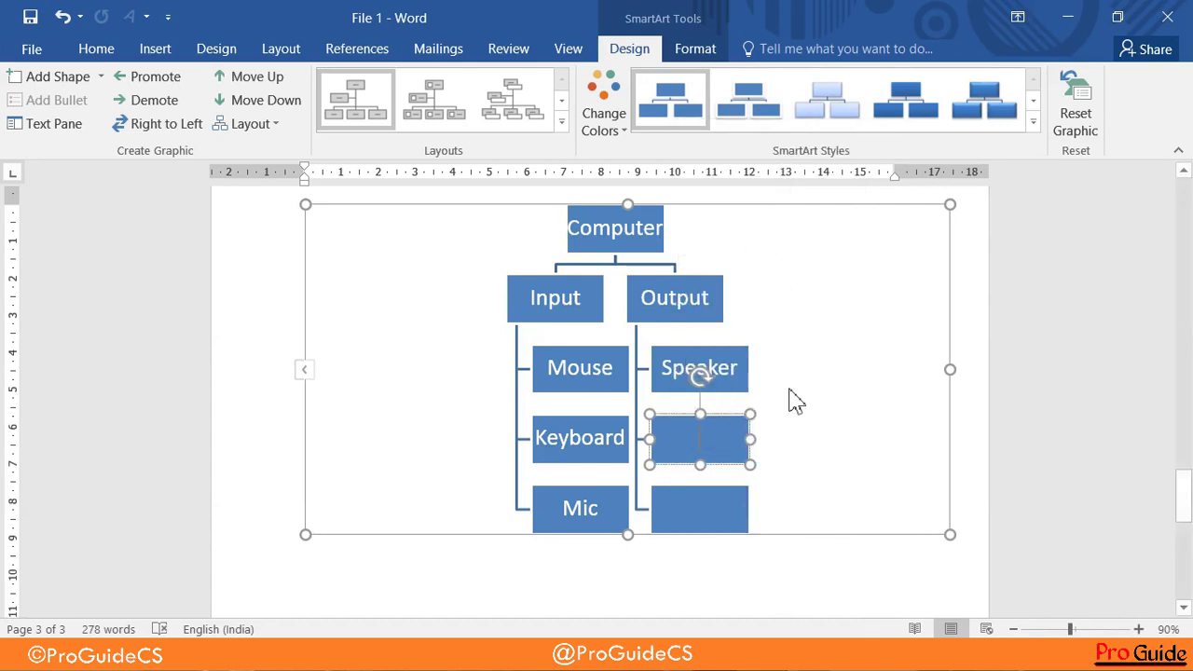
text(Moni)
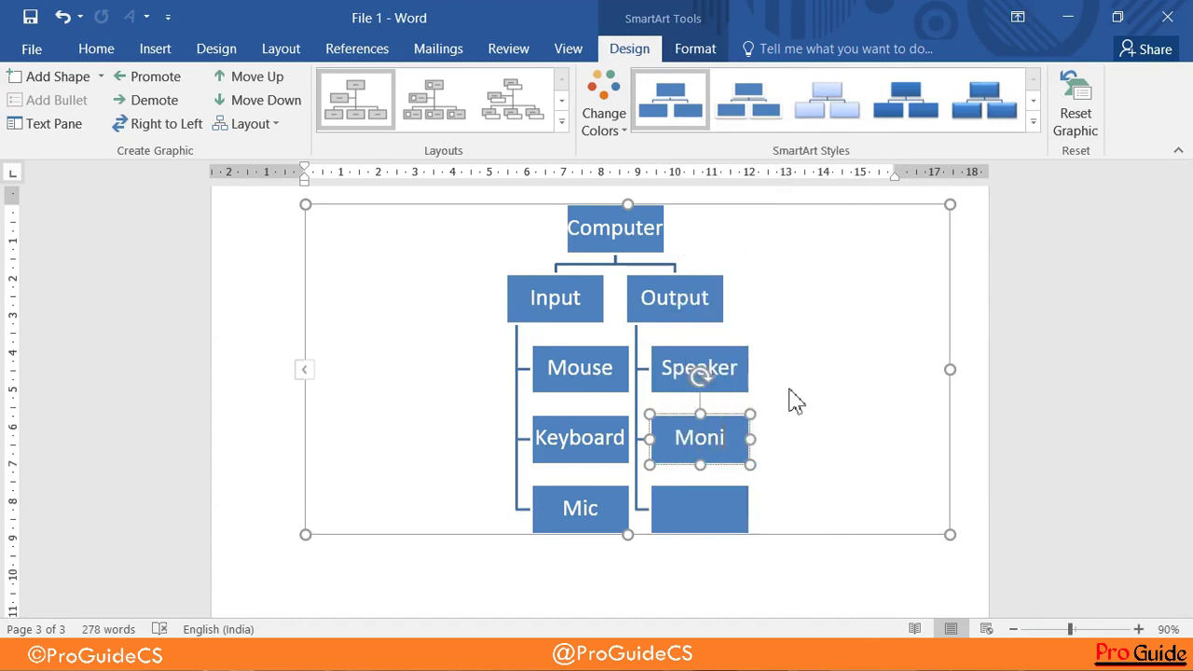
text(tor)
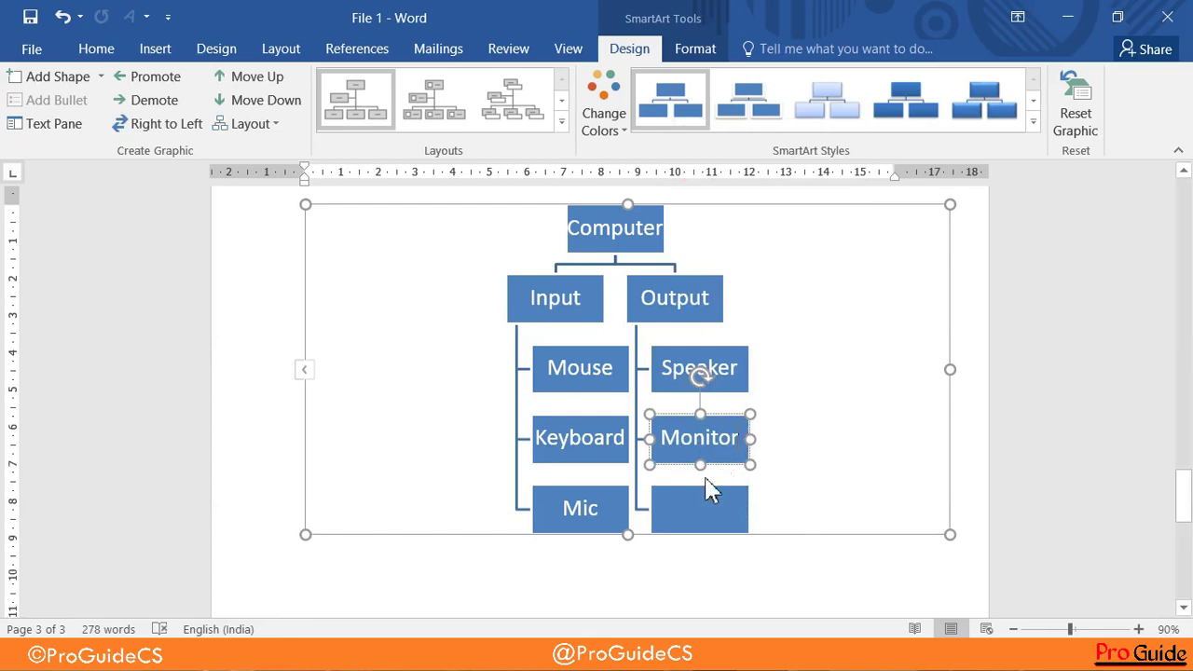
- Label the bottom box under Output 'Printer'
click(705, 515)
right_click(705, 503)
click(827, 302)
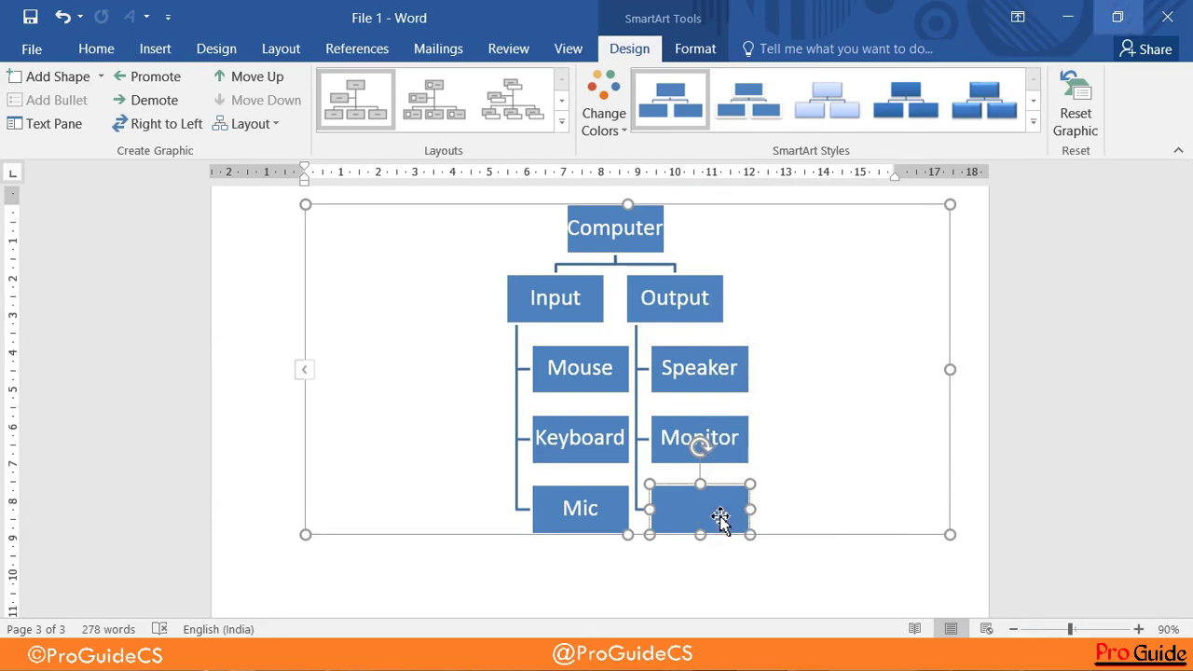
text(Prin)
text(ter)
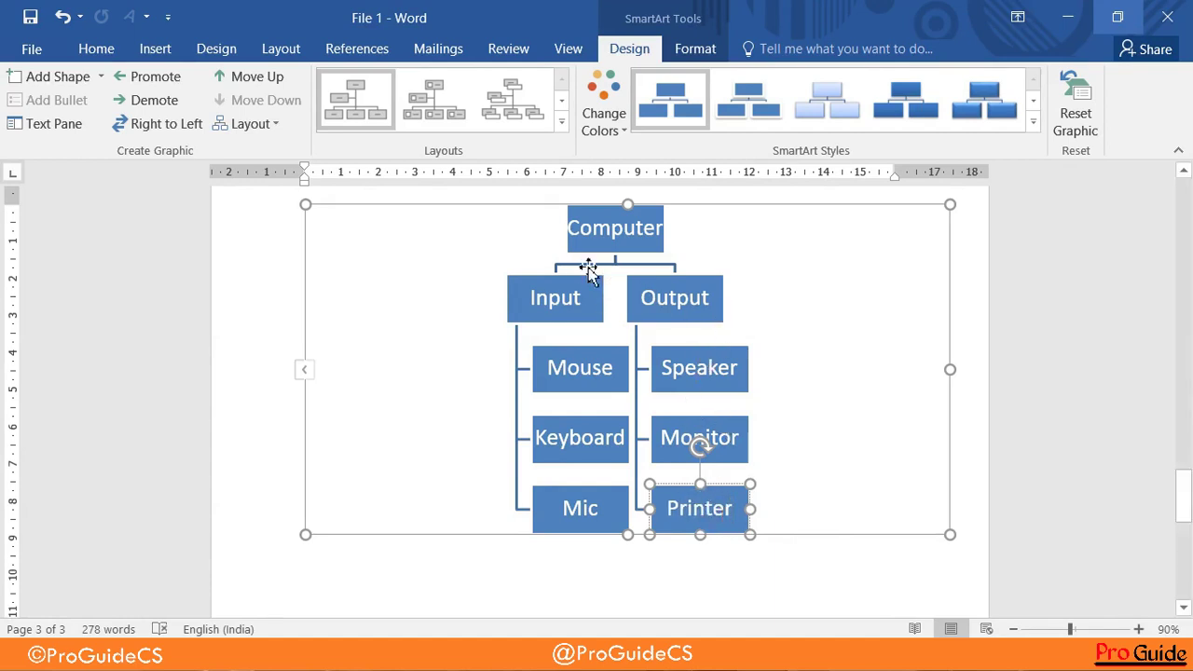
- Stretch the whole chart frame taller so its boxes grow, and select the Output box
click(450, 544)
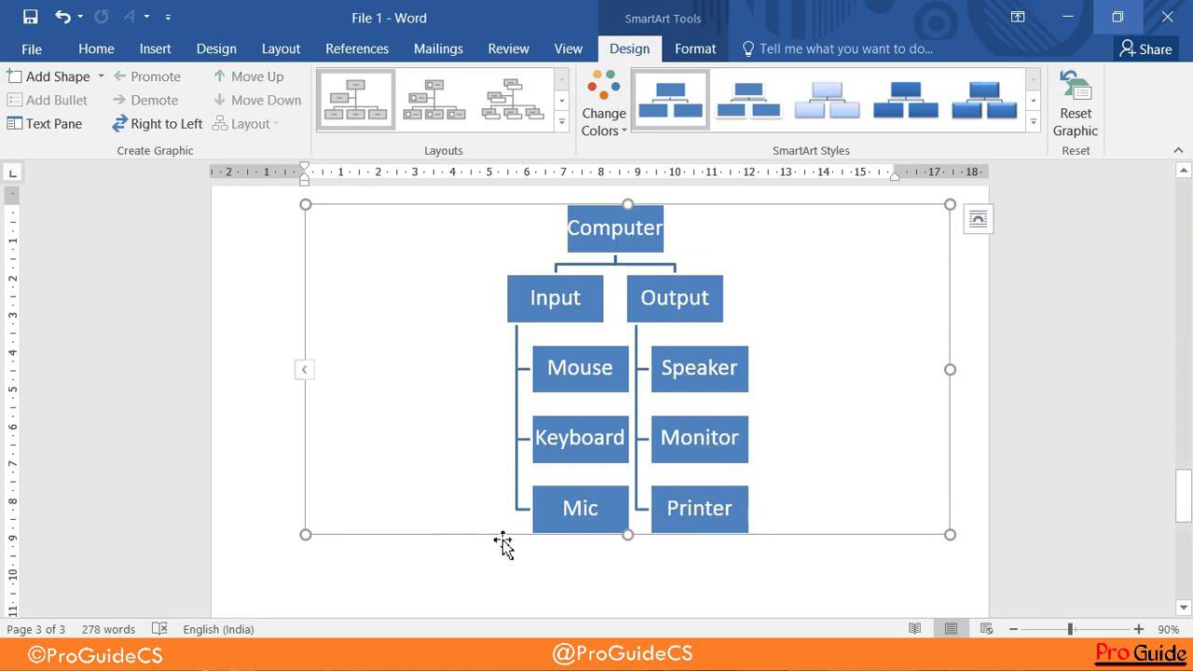
drag(628, 534, 627, 608)
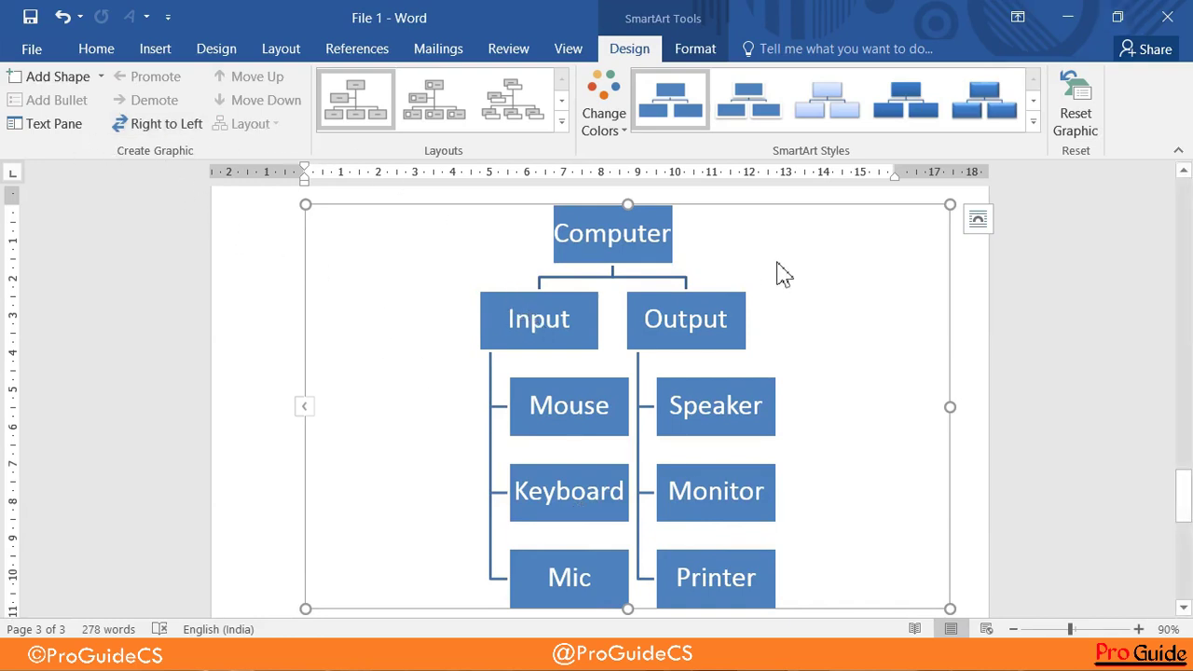
click(727, 319)
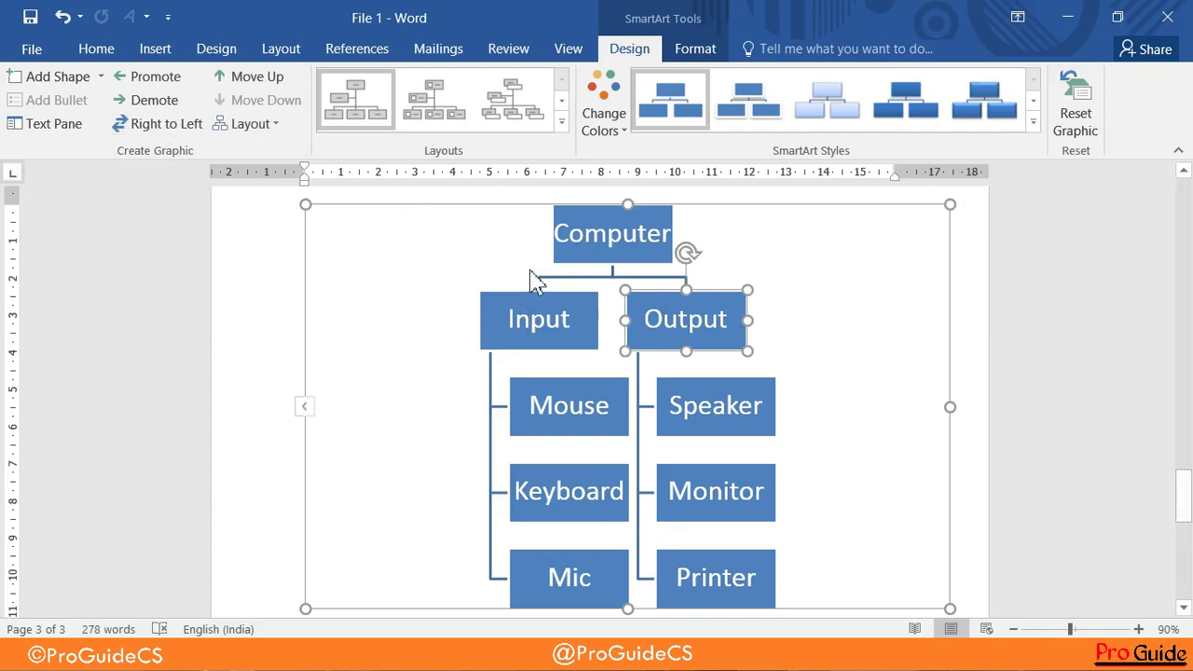
- Bring up the Output box's options and look through the Format and Design tabs
right_click(675, 296)
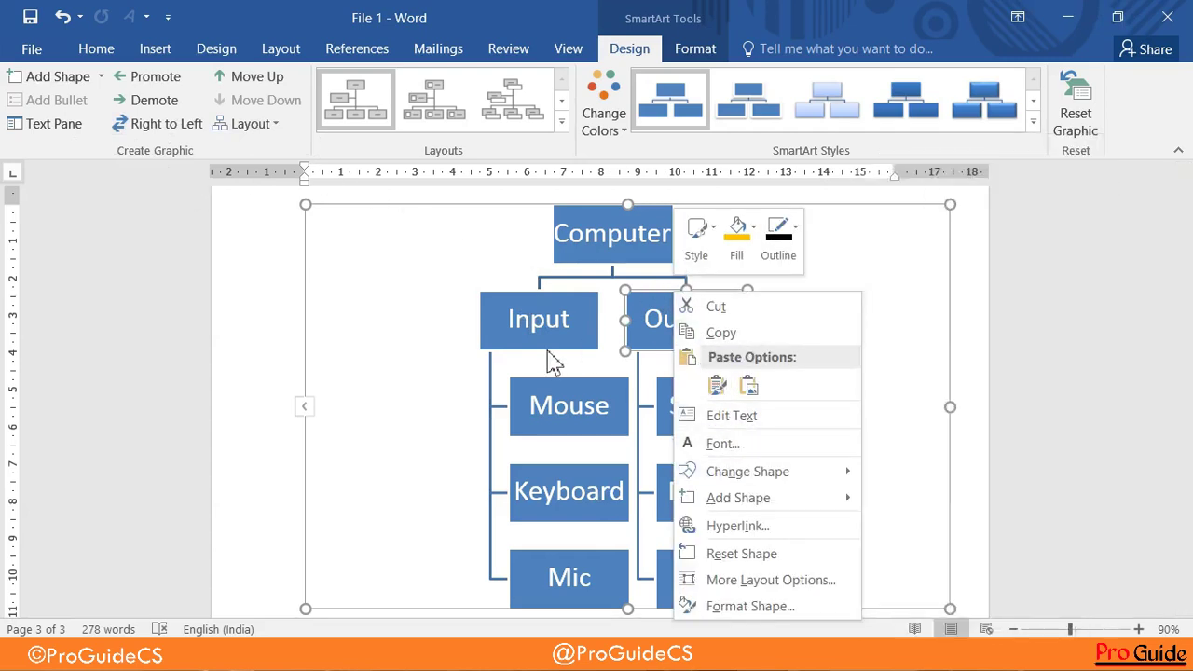
click(680, 52)
click(645, 54)
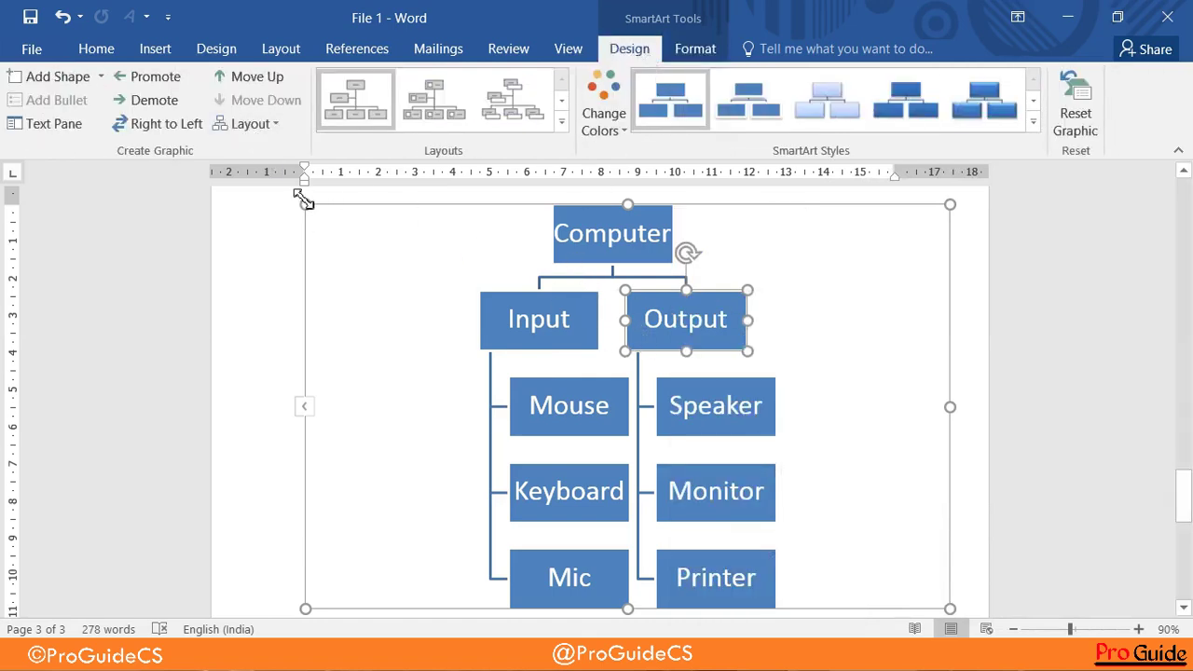
- Try Standard, Both, Left Hanging and Right Hanging for Output's children, ending on Right Hanging
click(252, 124)
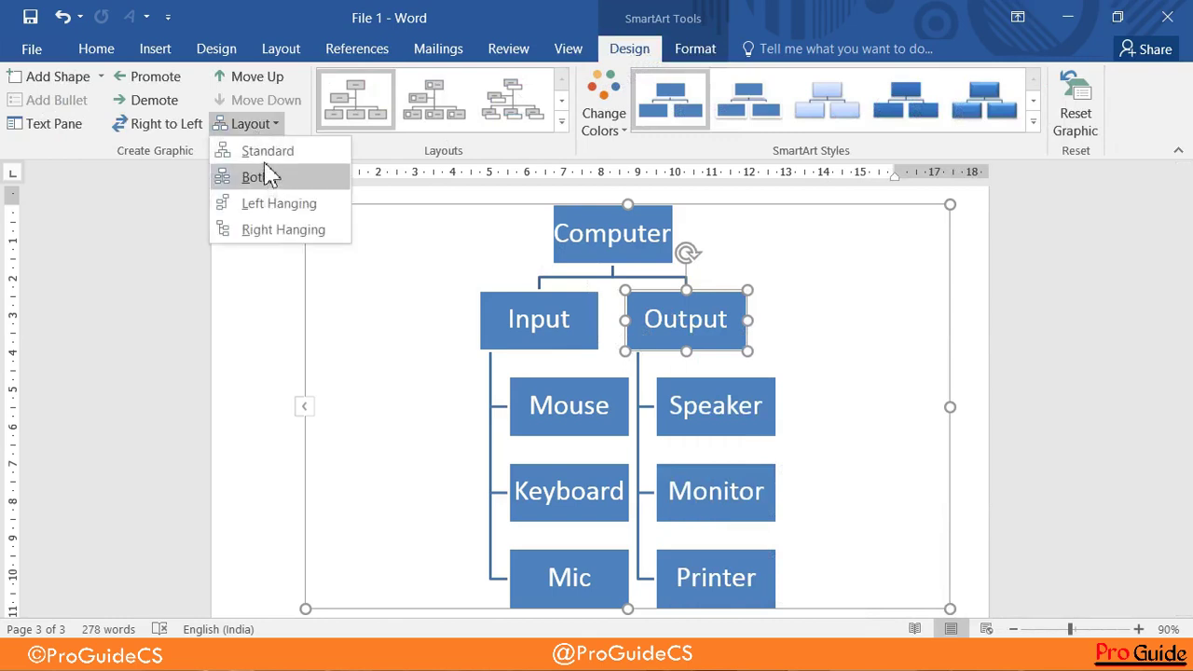
click(266, 158)
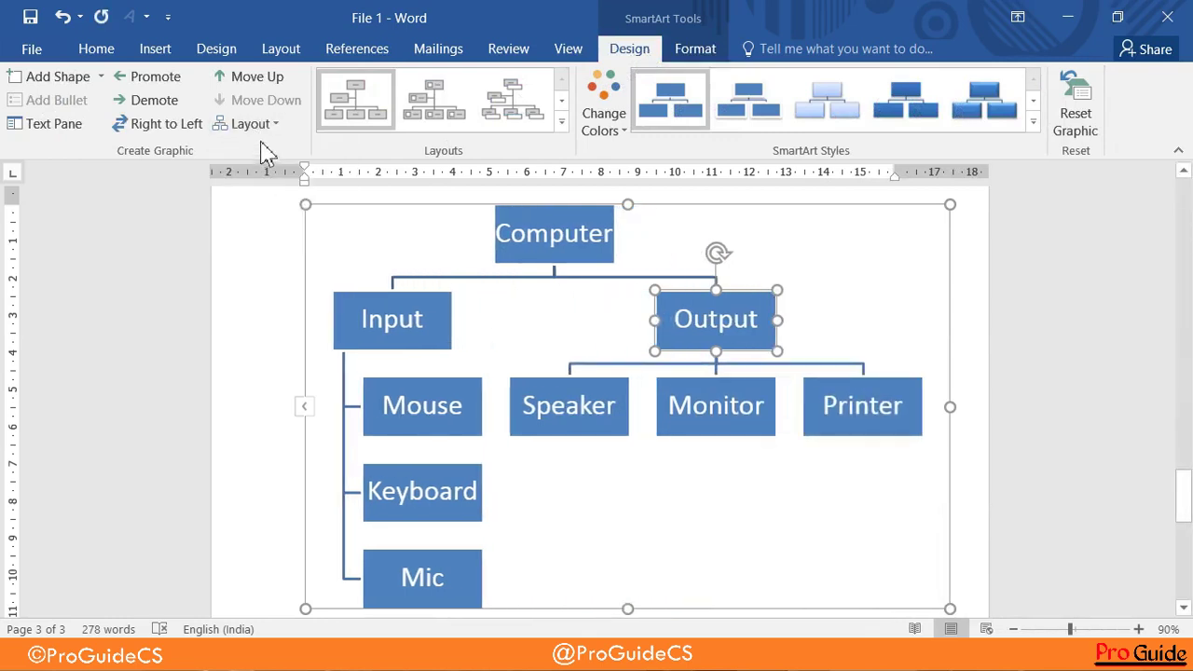
click(252, 124)
click(253, 187)
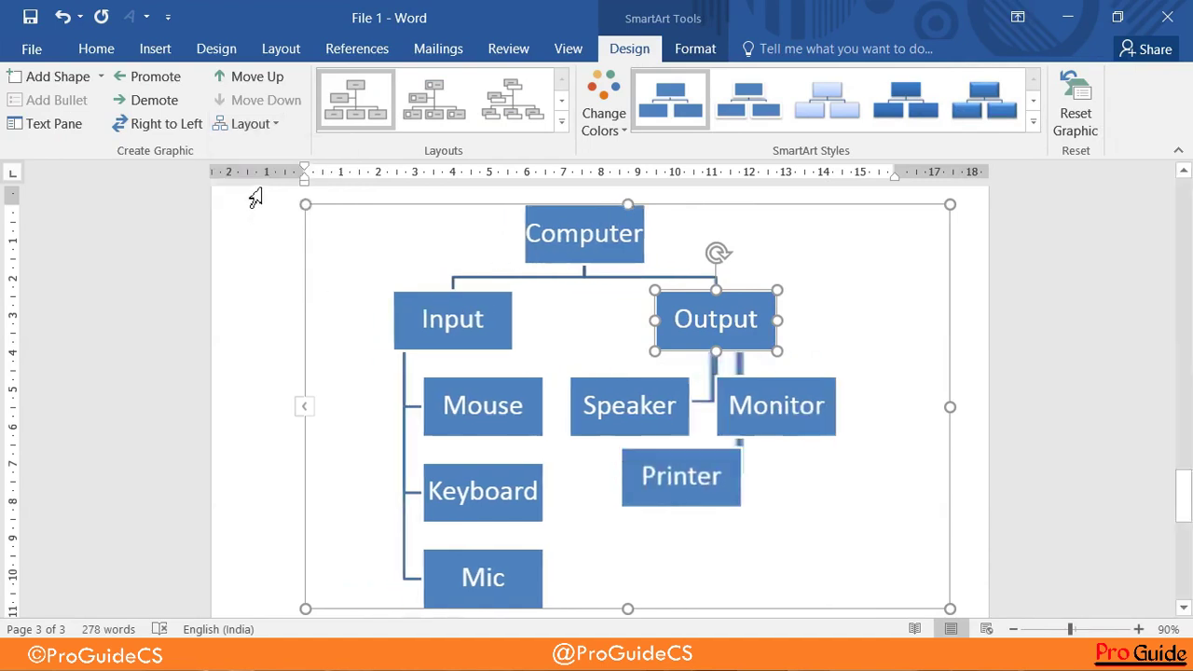
click(264, 124)
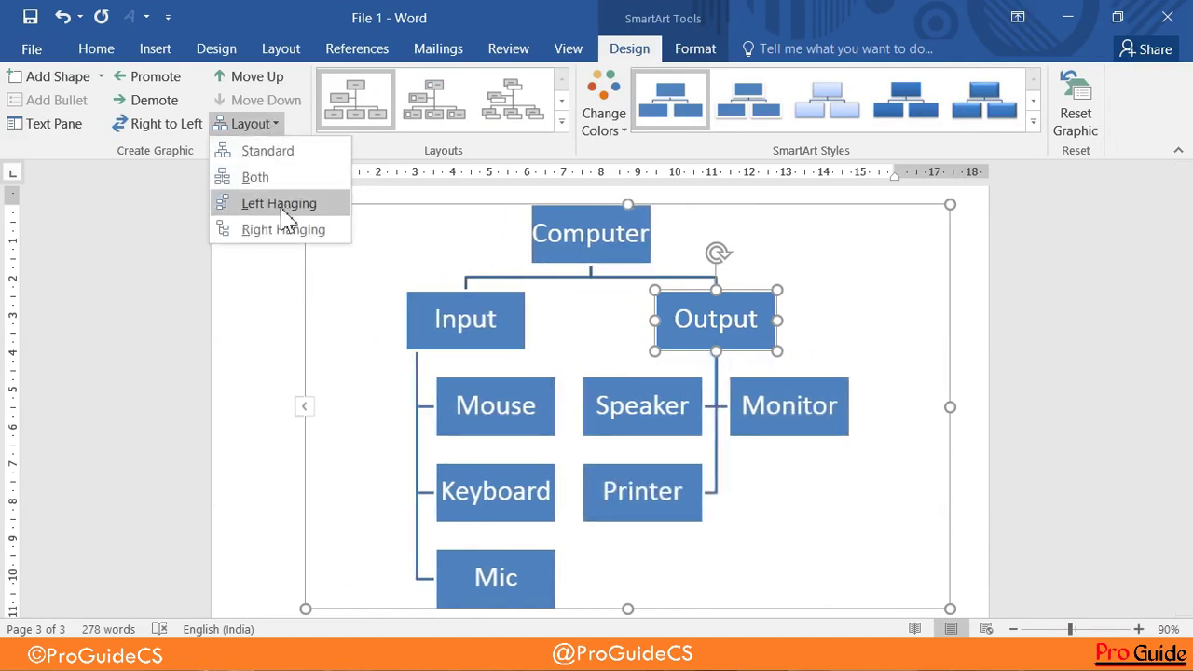
click(284, 209)
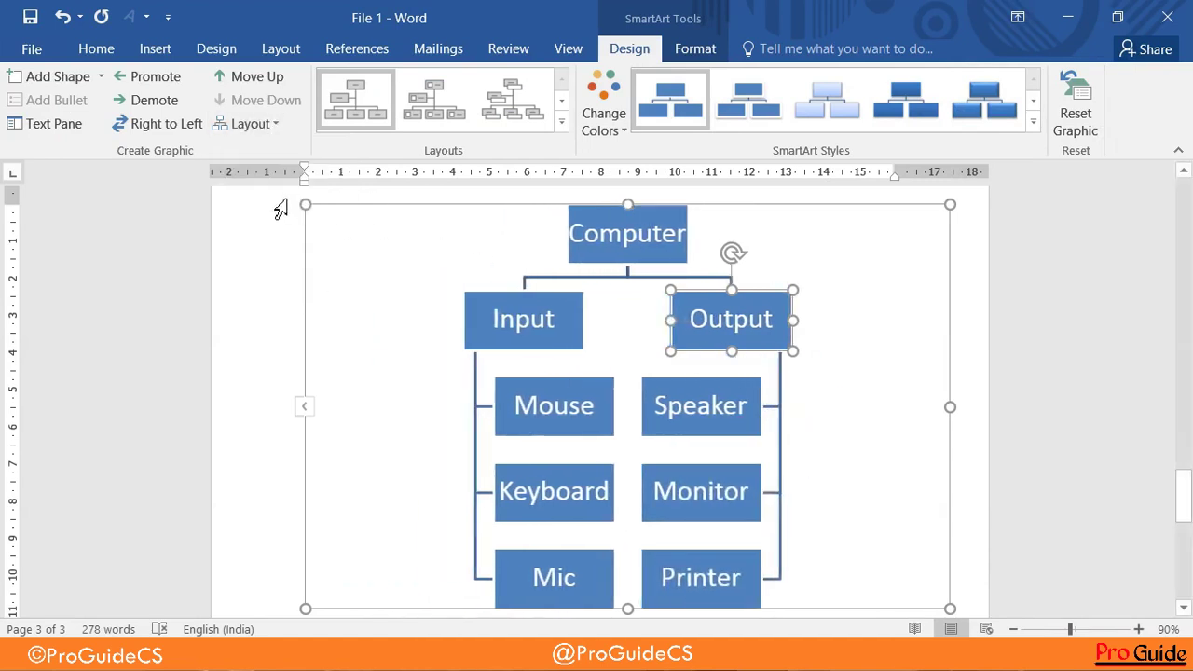
click(257, 124)
click(266, 230)
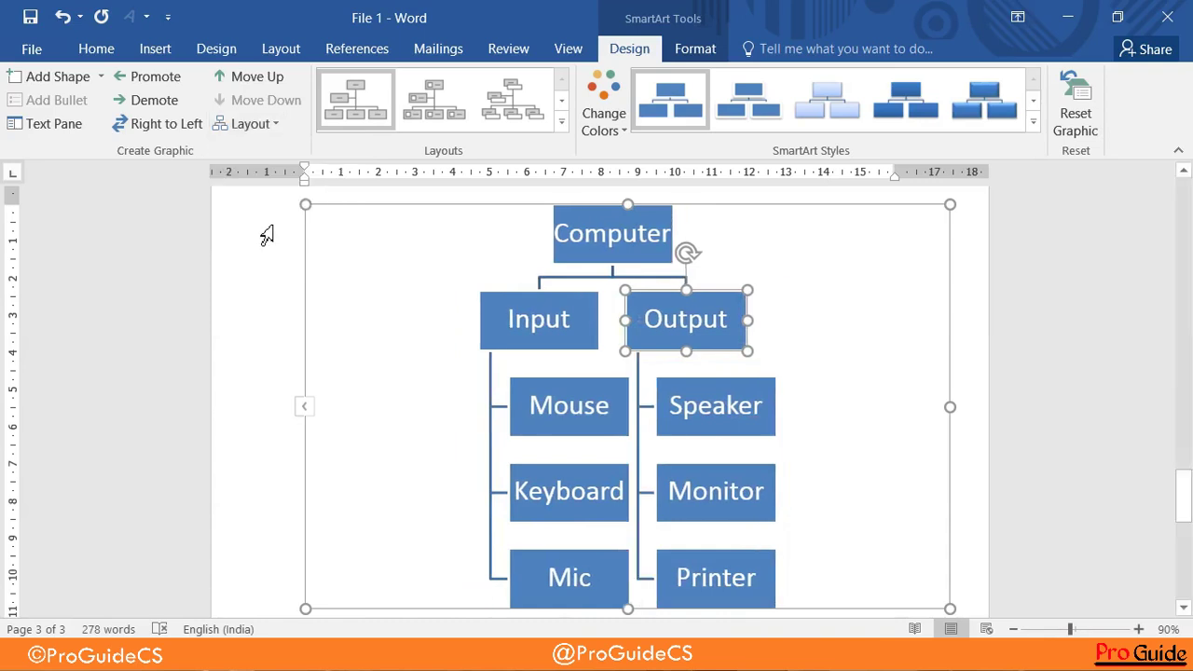
- Toggle Right to Left several times, ending with Input on the left and Output on the right
click(175, 130)
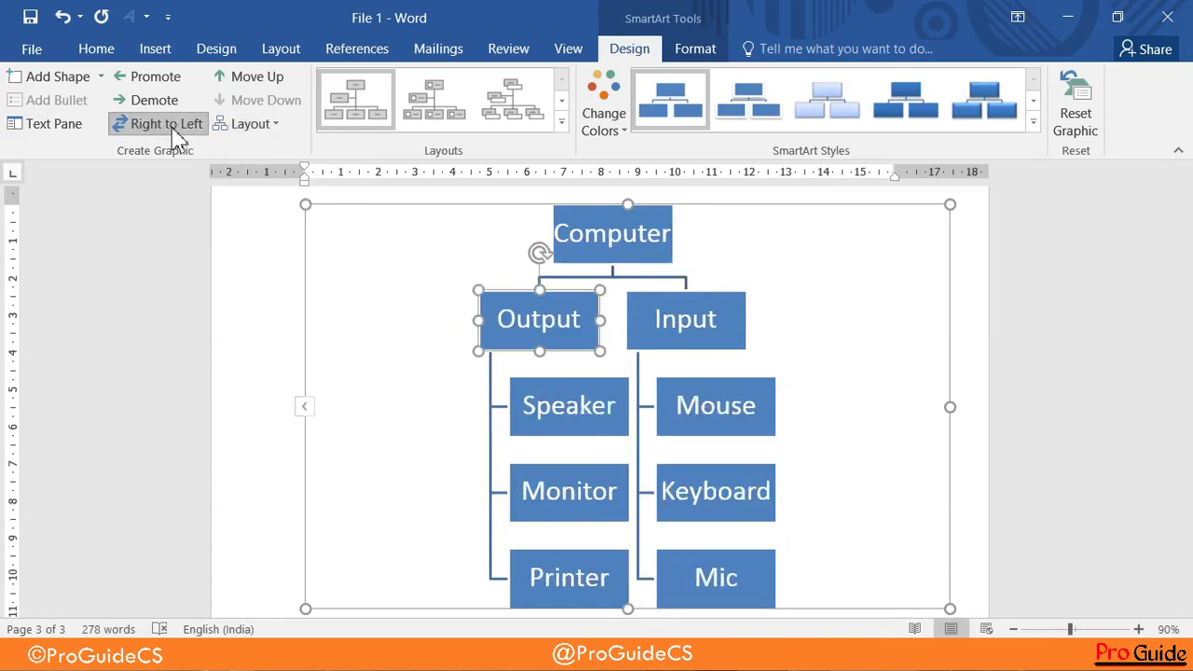
click(175, 130)
click(175, 130)
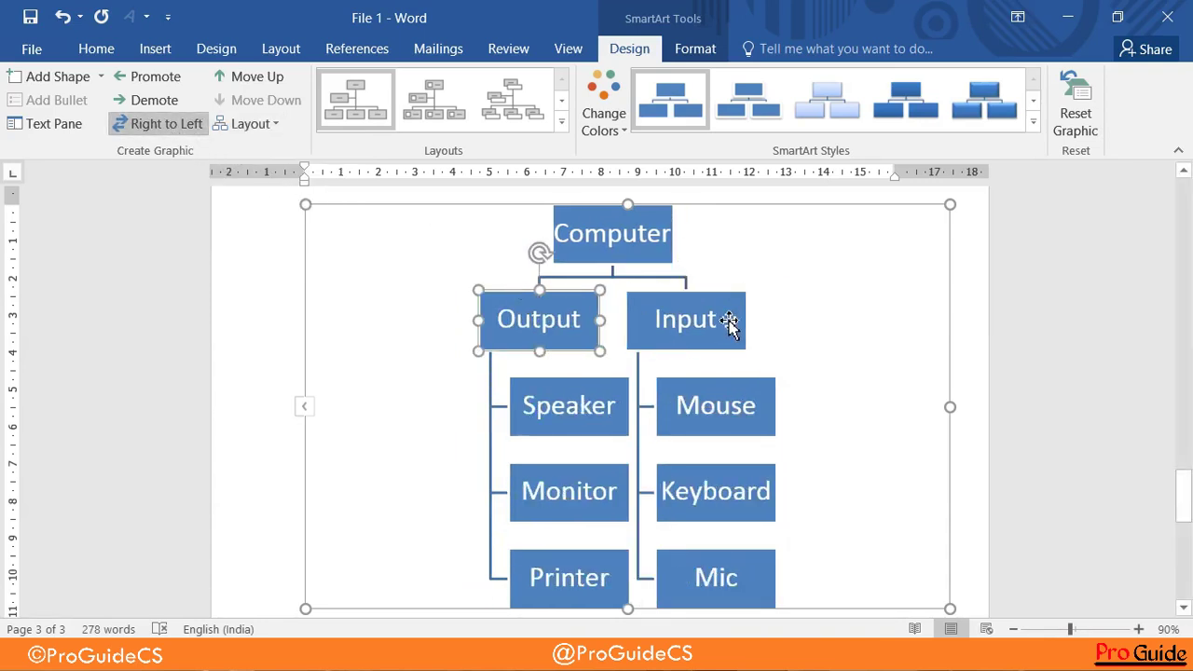
click(191, 136)
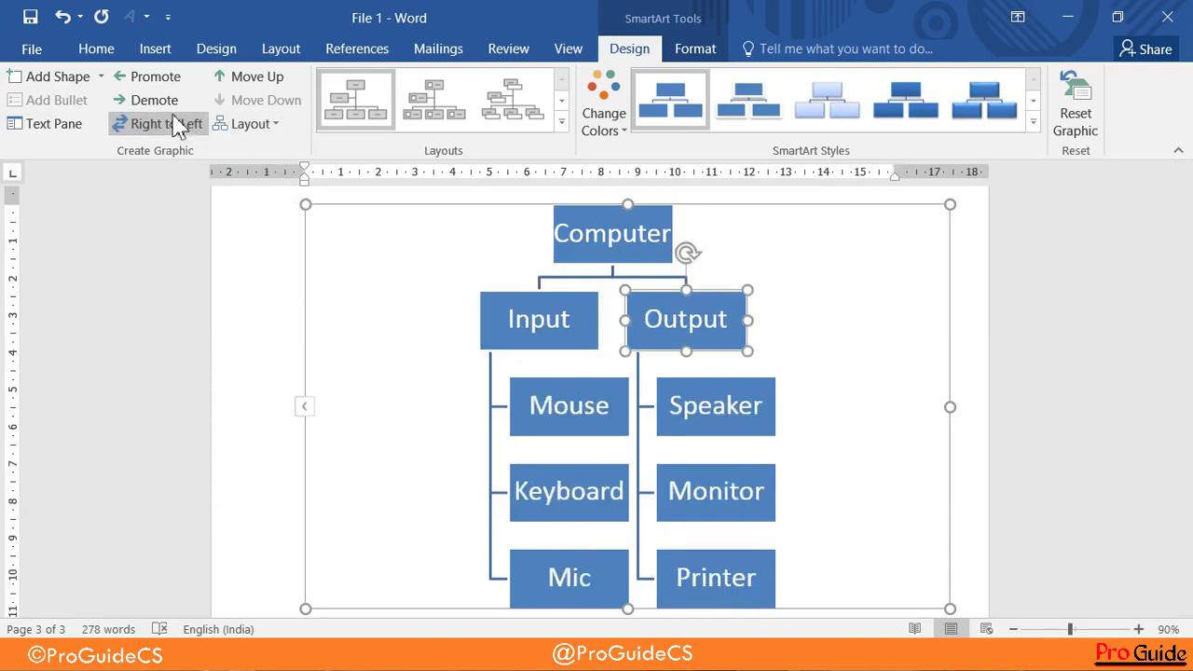
- Try Promote and Move Up on Output, then undo both changes
click(156, 79)
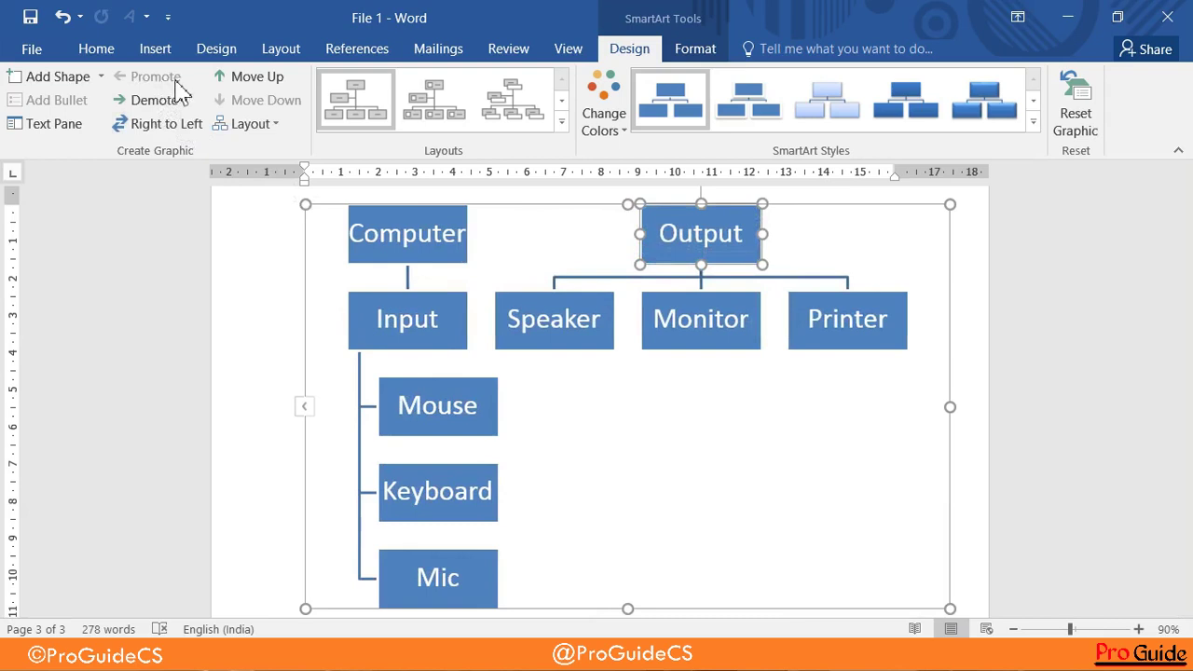
click(242, 78)
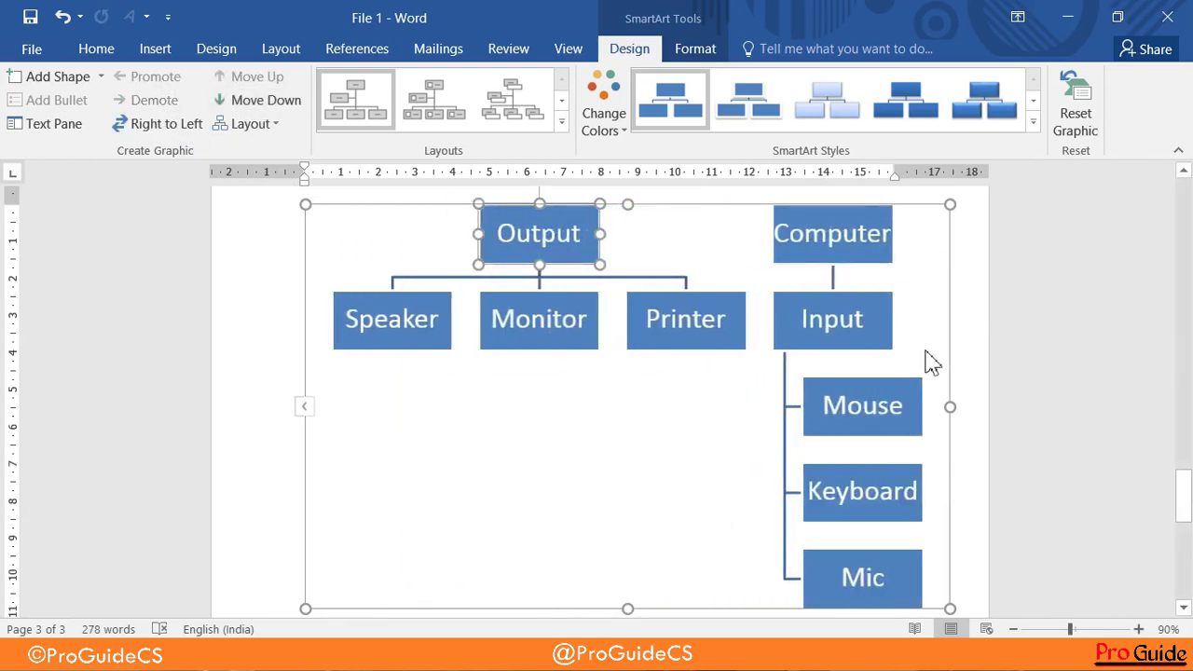
key(ctrl+z)
key(ctrl+z)
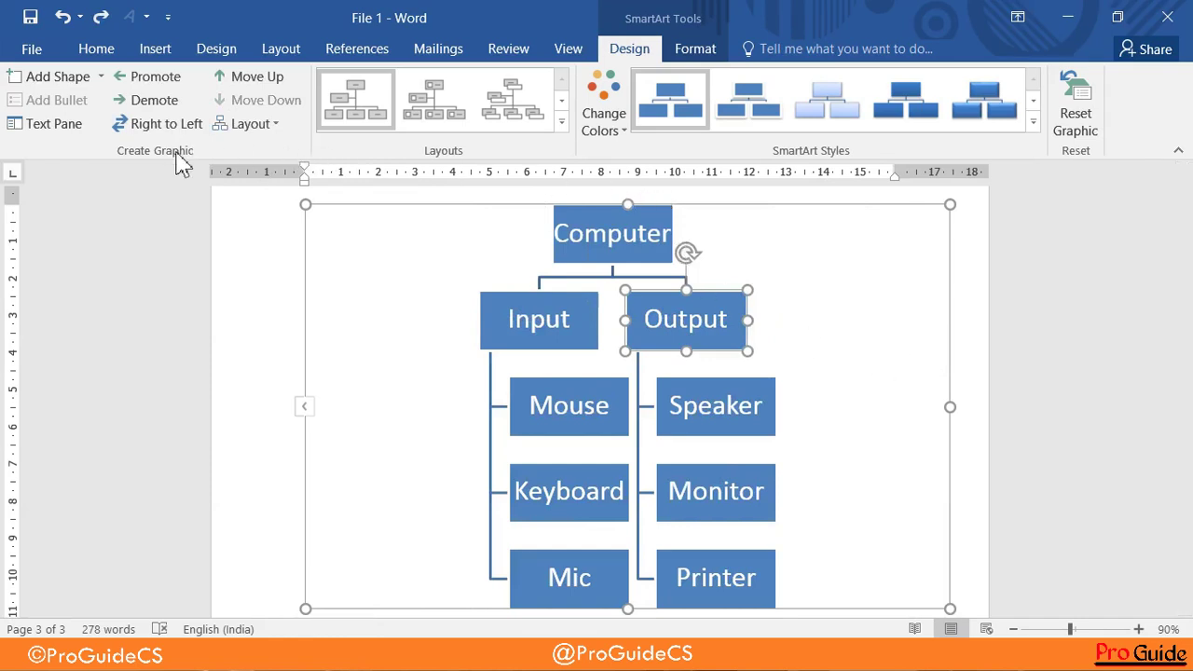
right_click(552, 317)
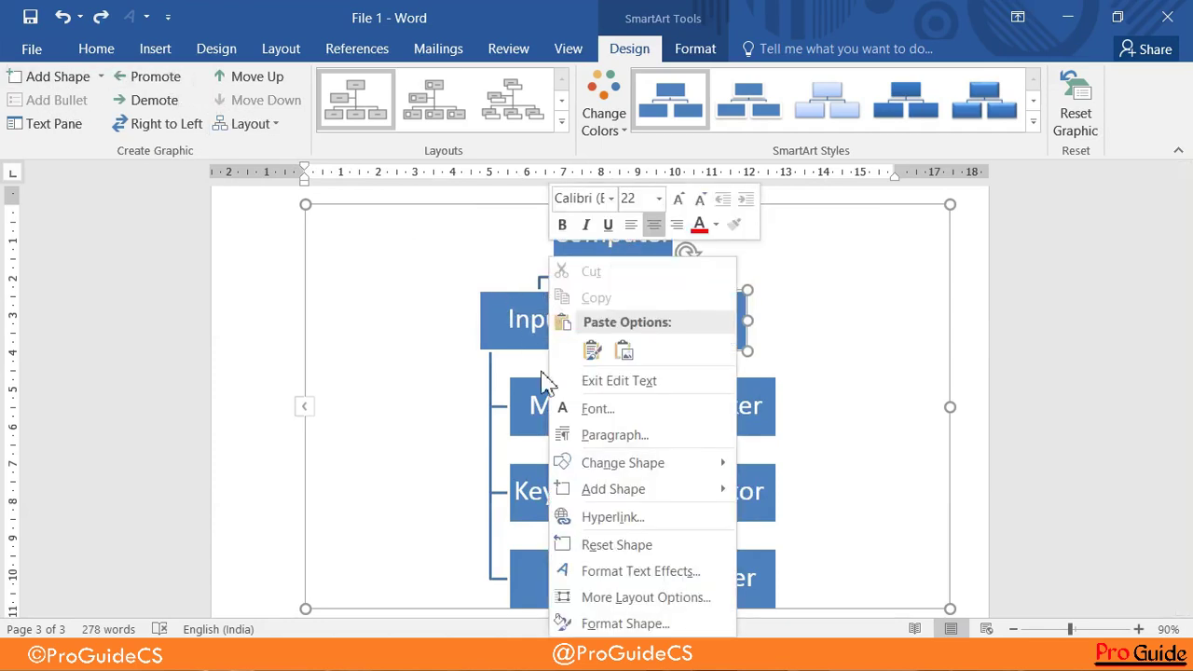
click(483, 340)
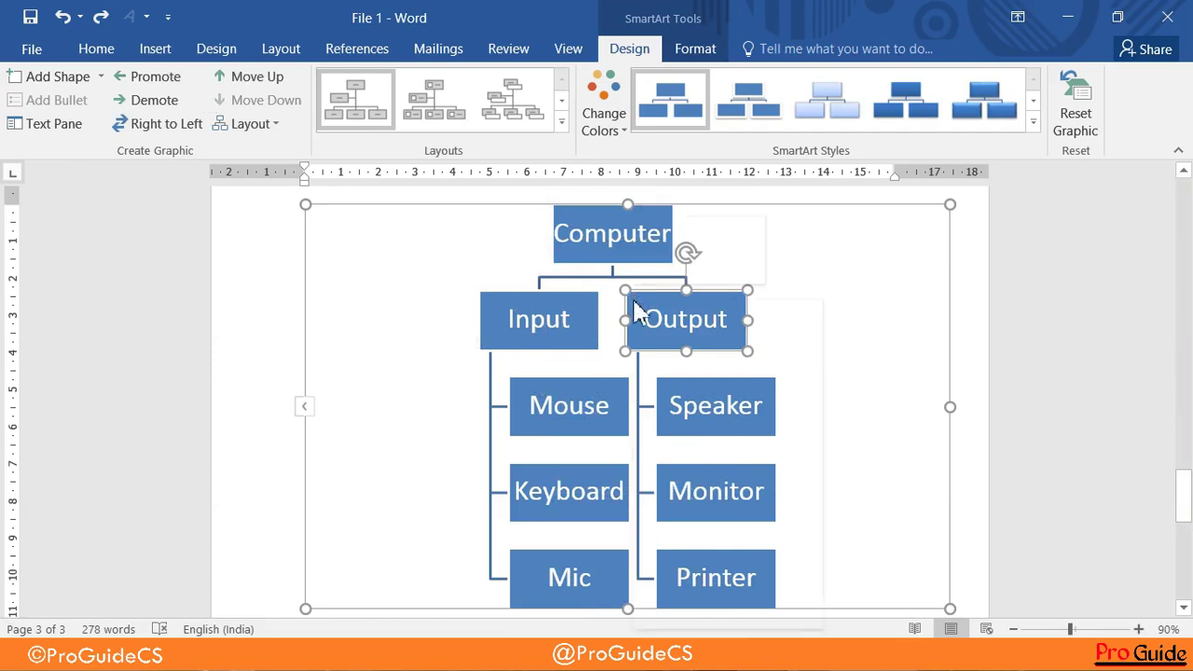
right_click(638, 306)
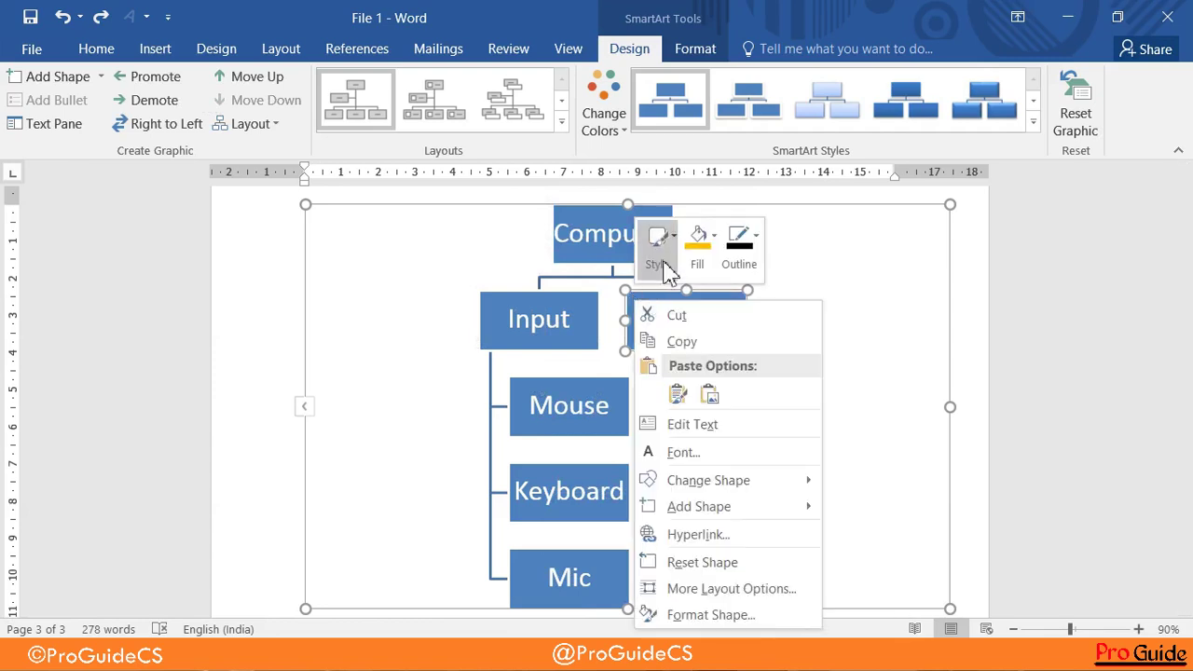
click(708, 434)
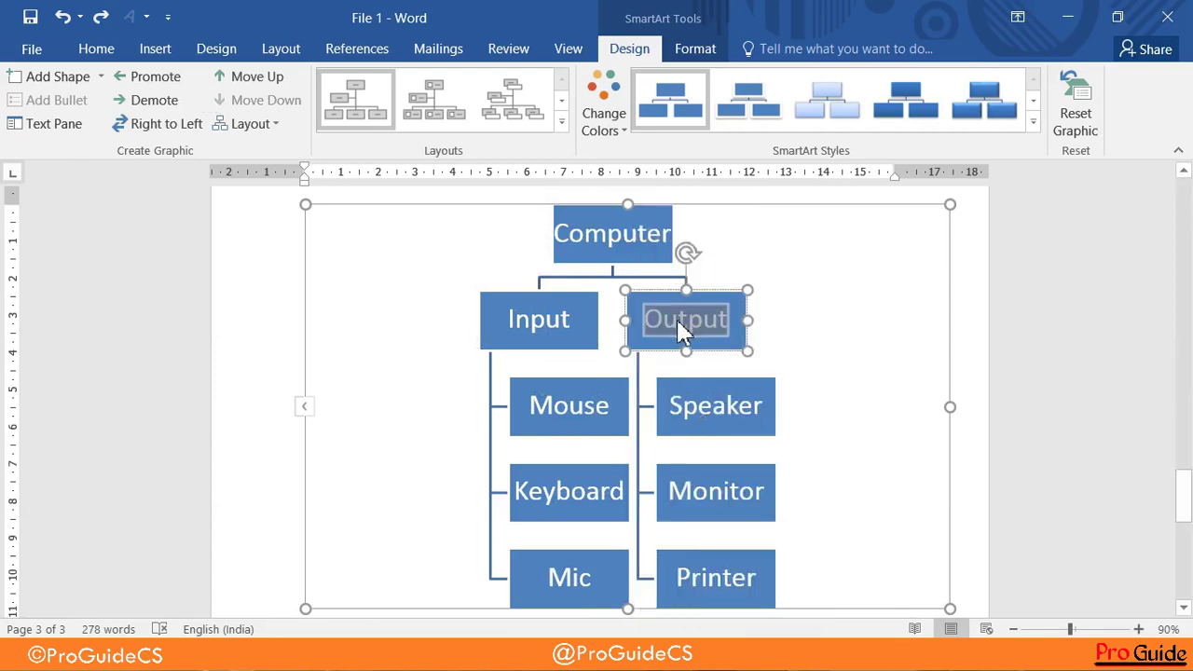
click(687, 406)
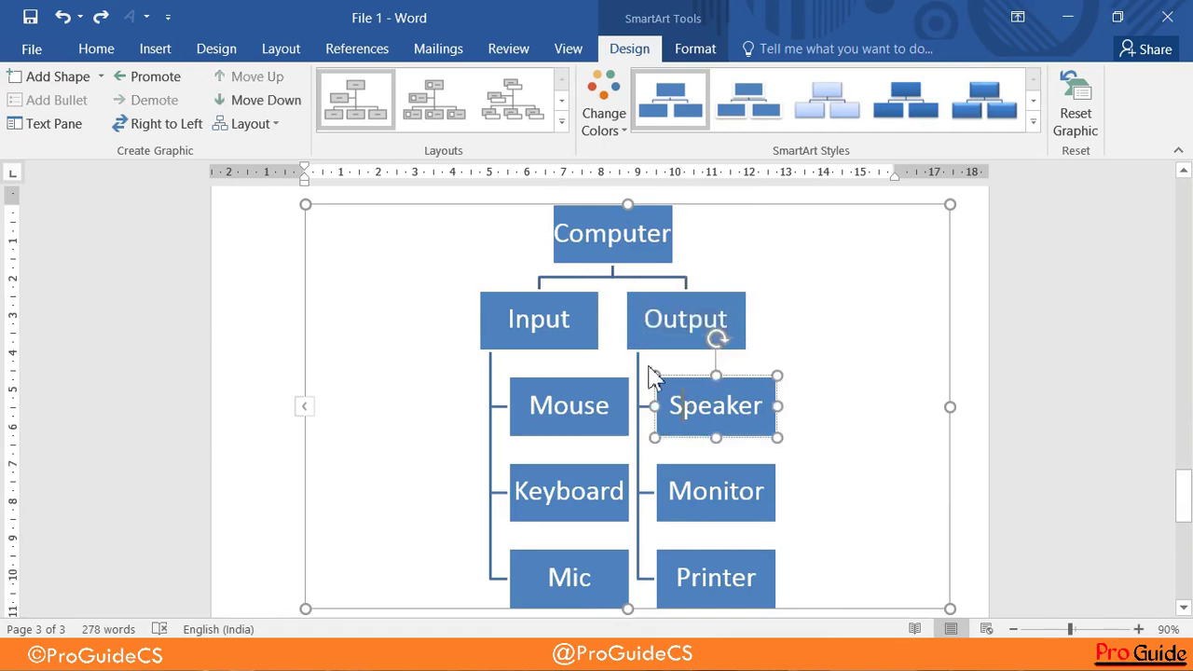
right_click(660, 317)
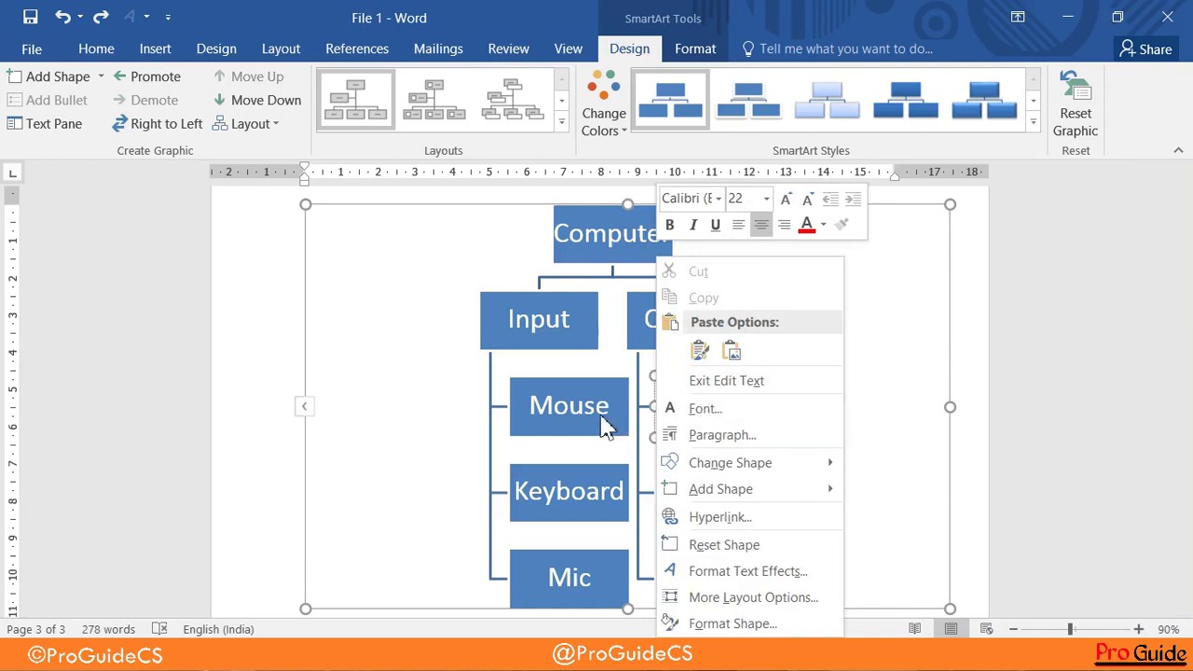
key(Escape)
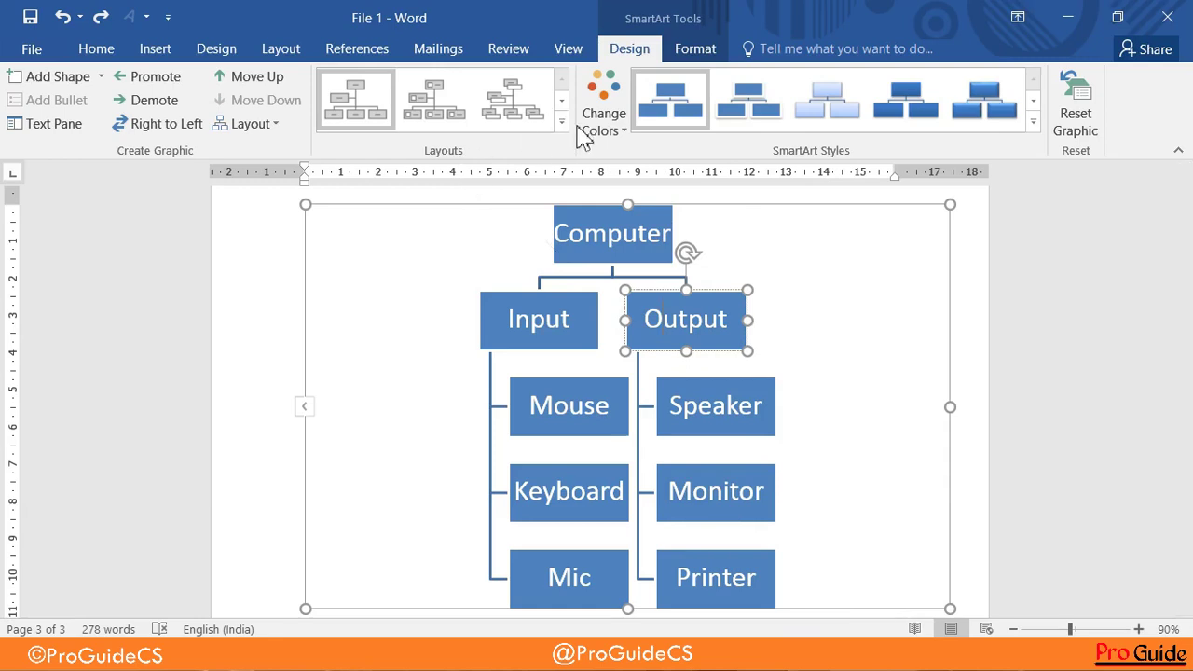
- Switch the Computer chart to the layered Hierarchy layout, then bring up Insert > SmartArt choices
click(604, 205)
click(562, 121)
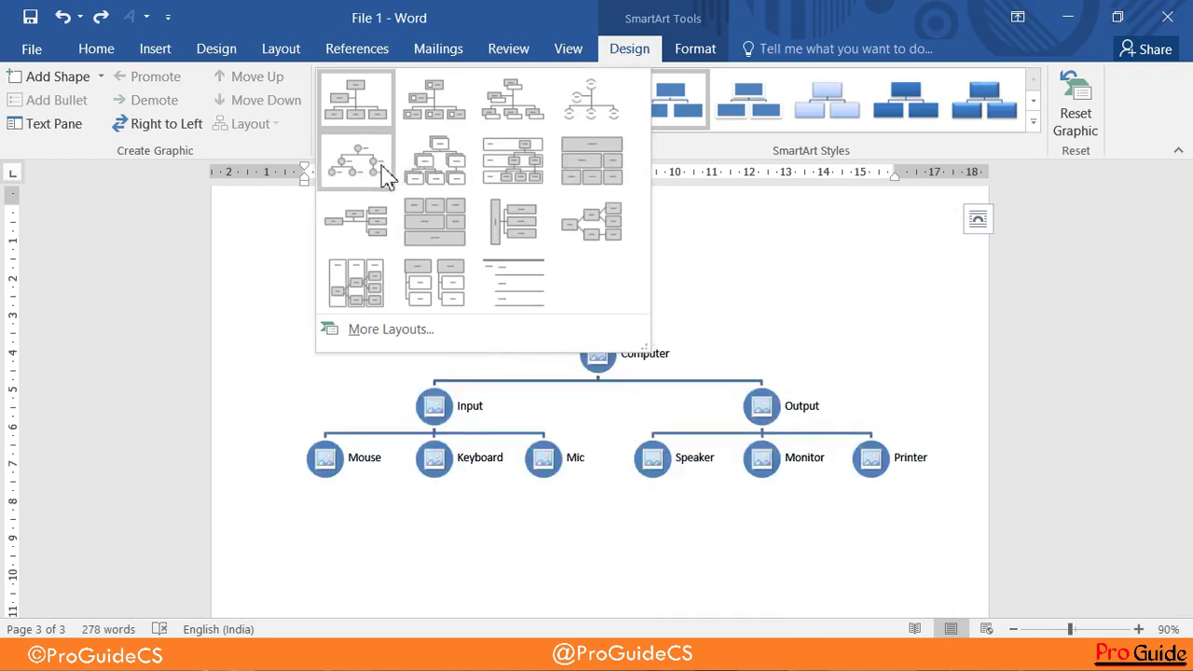
click(420, 177)
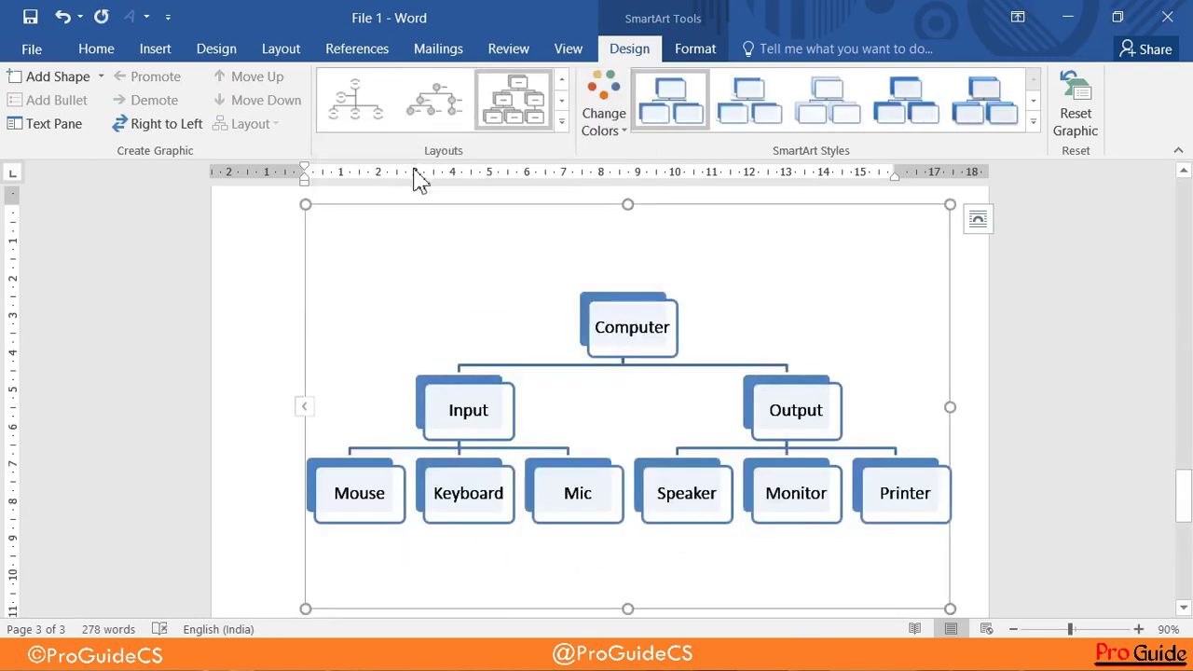
click(155, 54)
click(357, 79)
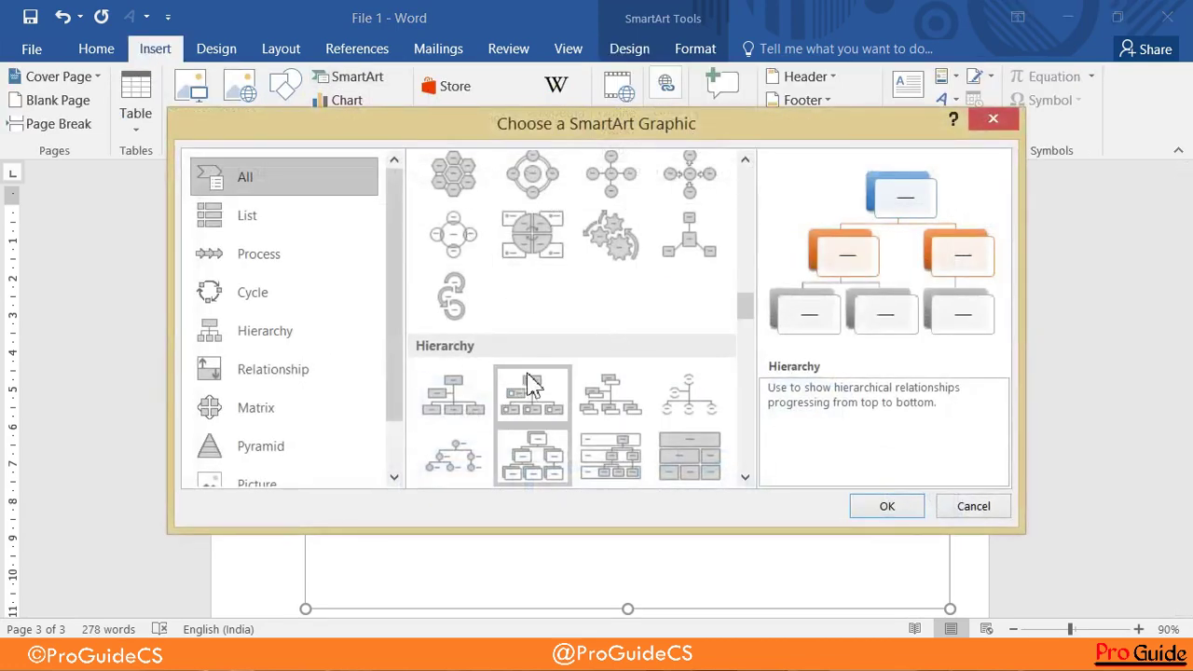
- Insert a Hierarchy graphic from the Hierarchy category, leaving its boxes showing placeholder [Text]
click(256, 297)
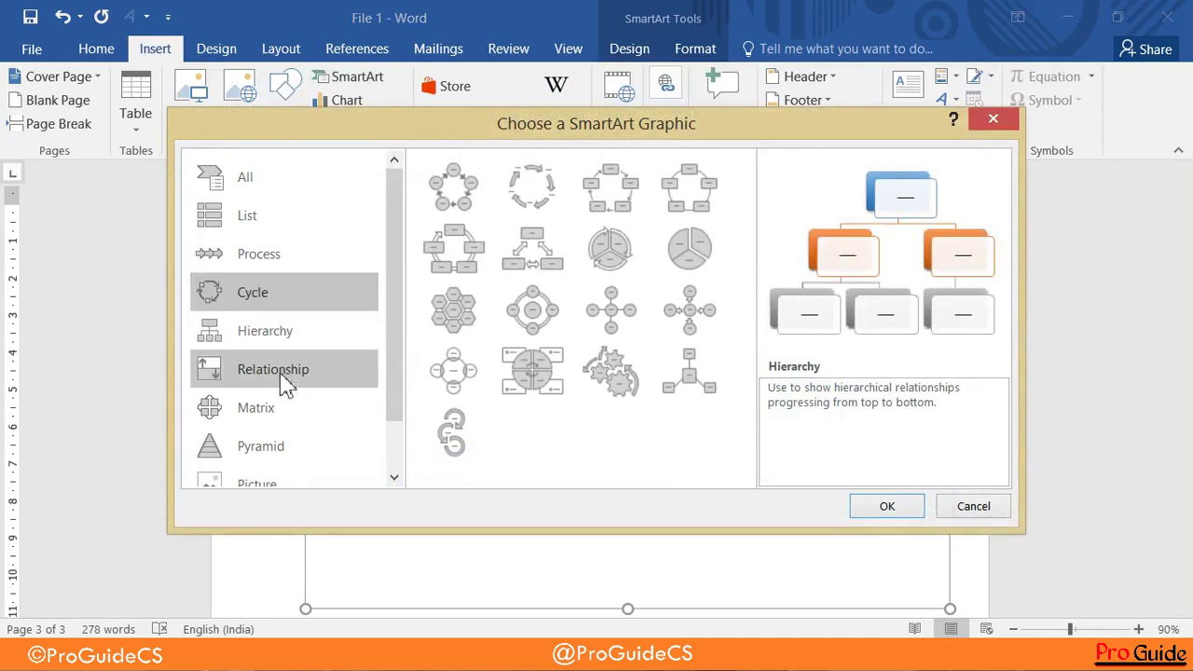
click(286, 341)
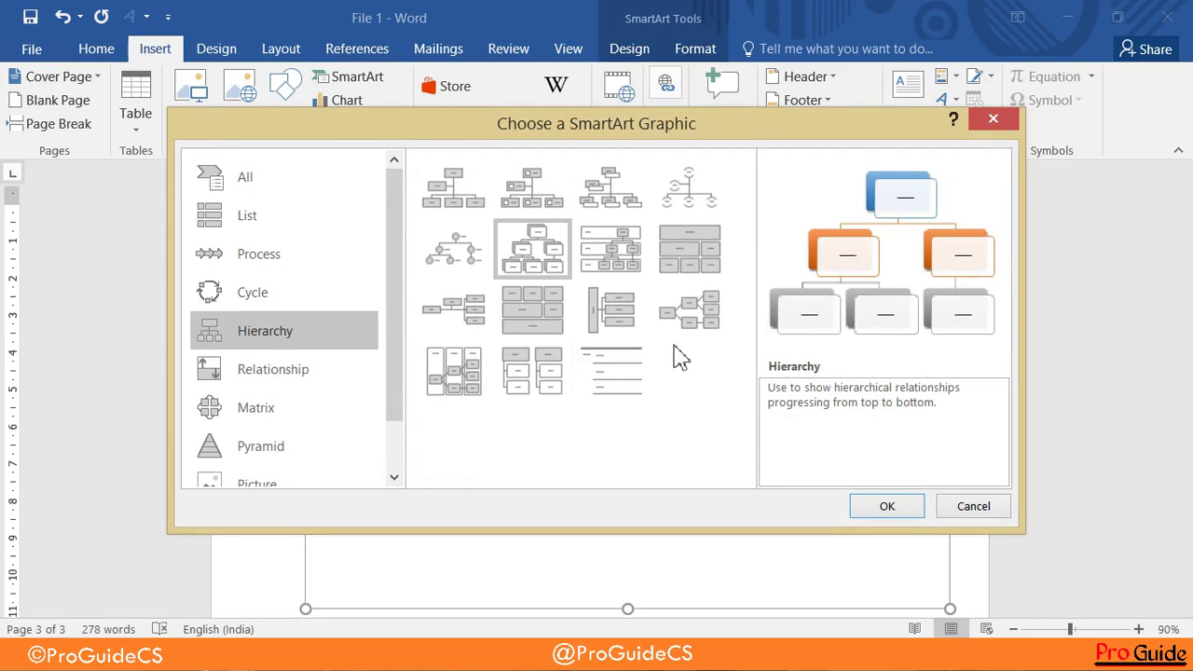
click(883, 506)
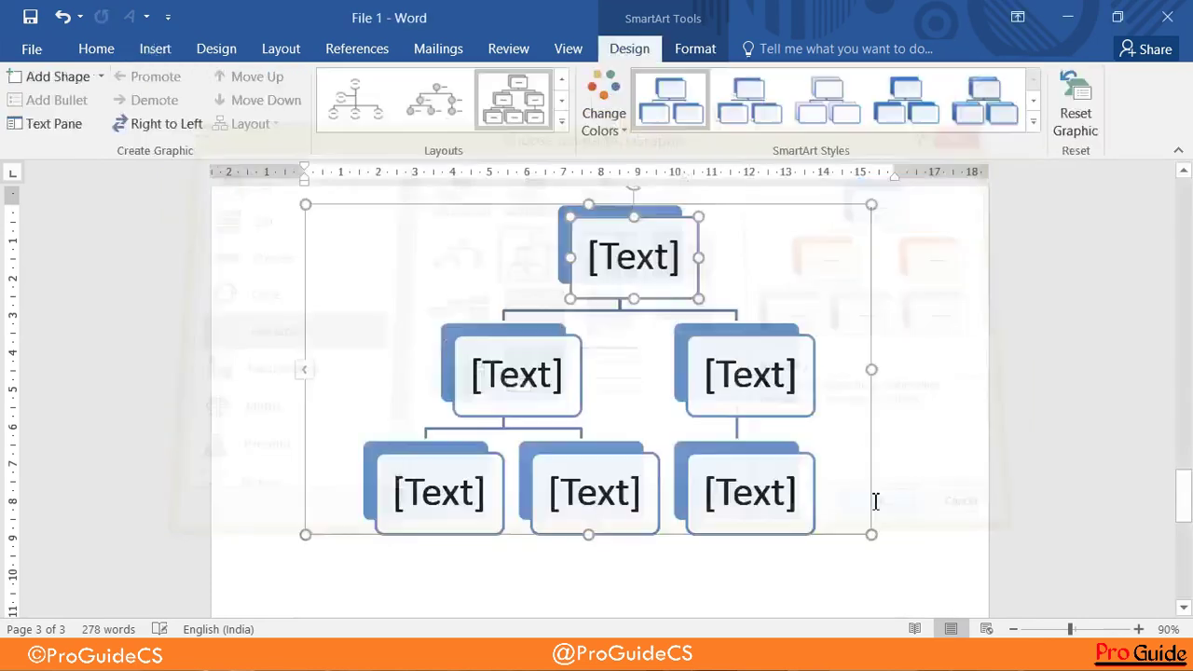
click(562, 121)
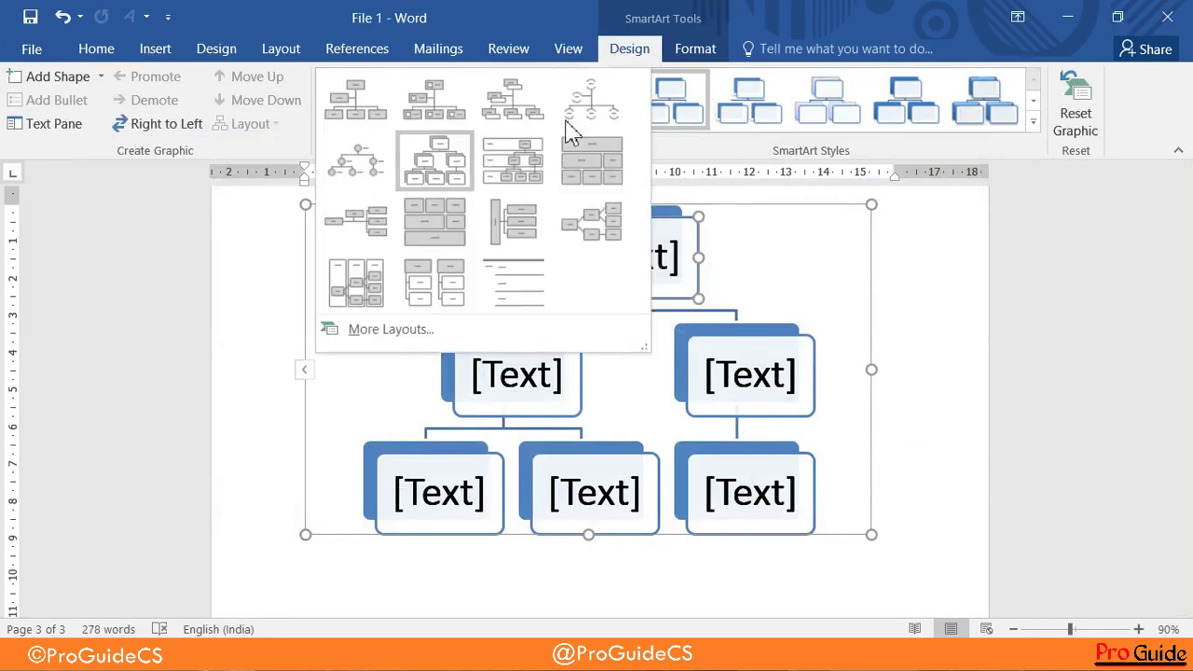
click(885, 274)
scroll(905, 272, up, 4)
scroll(907, 269, up, 1)
- Try the horizontal hierarchy layout on the Computer chart
scroll(907, 266, up, 4)
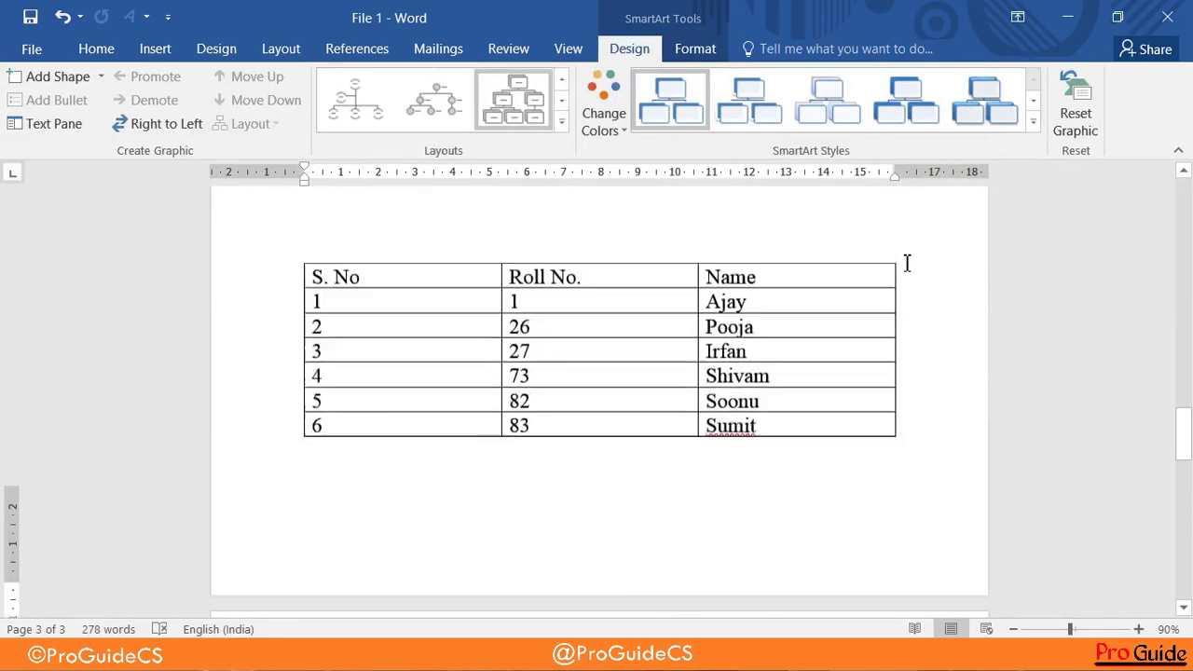
scroll(908, 266, down, 4)
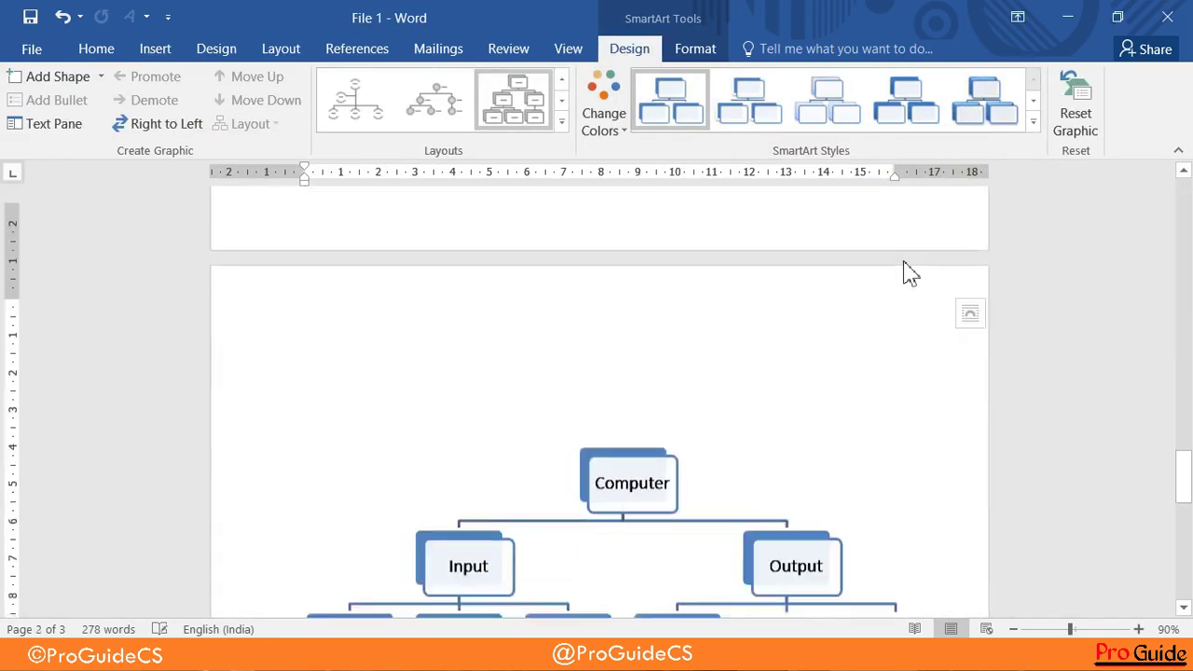
scroll(908, 271, down, 3)
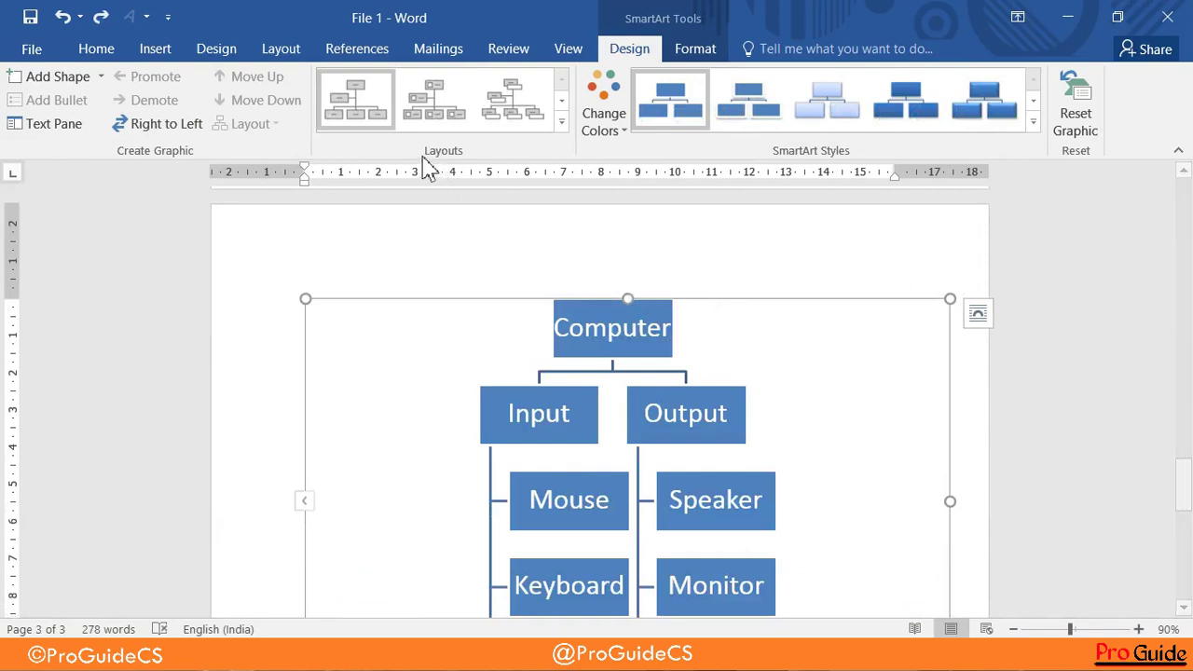
click(562, 121)
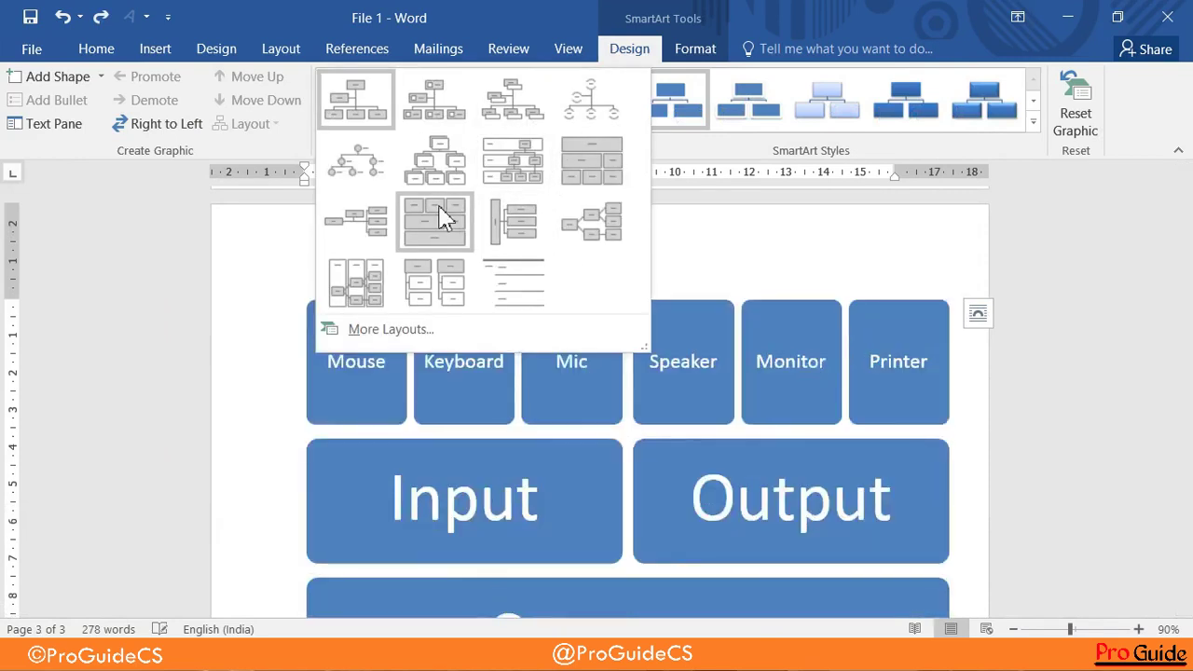
click(372, 221)
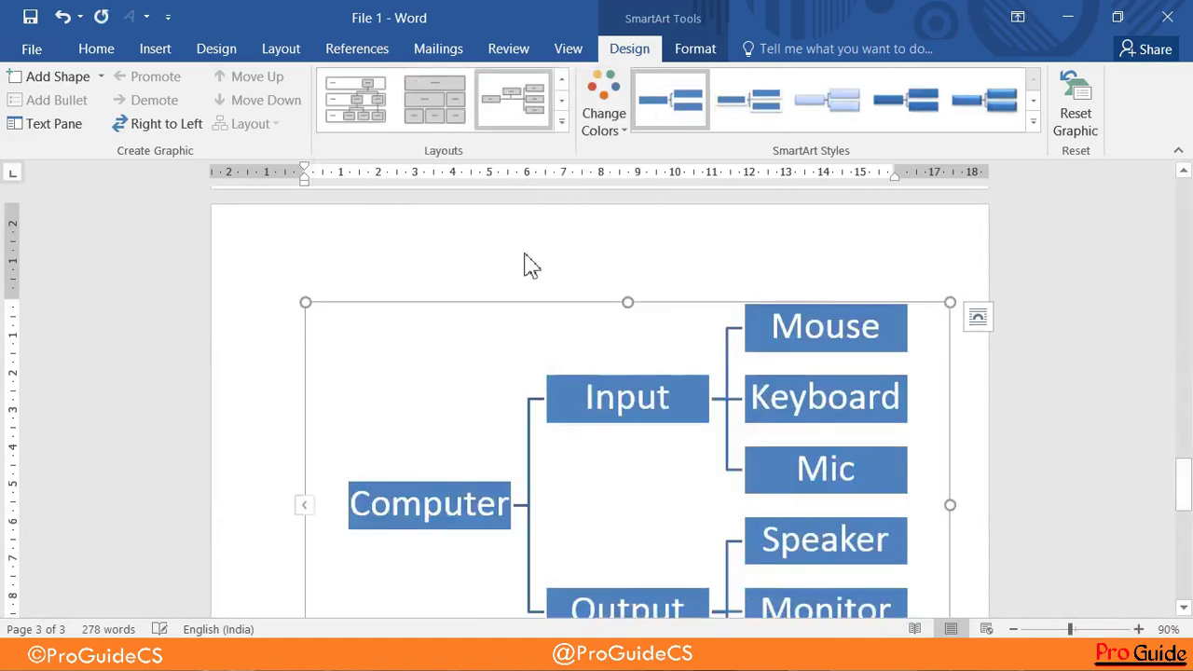
scroll(737, 333, down, 3)
scroll(832, 337, up, 3)
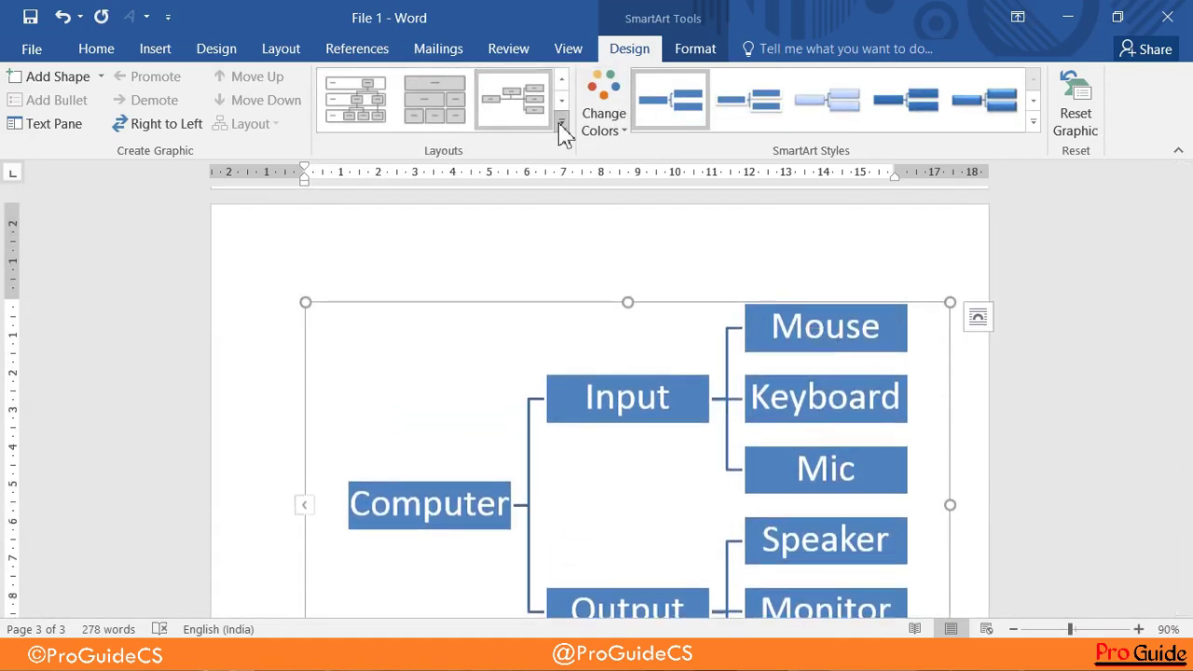
- Apply the Hierarchy layout, then settle on a plain top-down organization chart layout
click(561, 122)
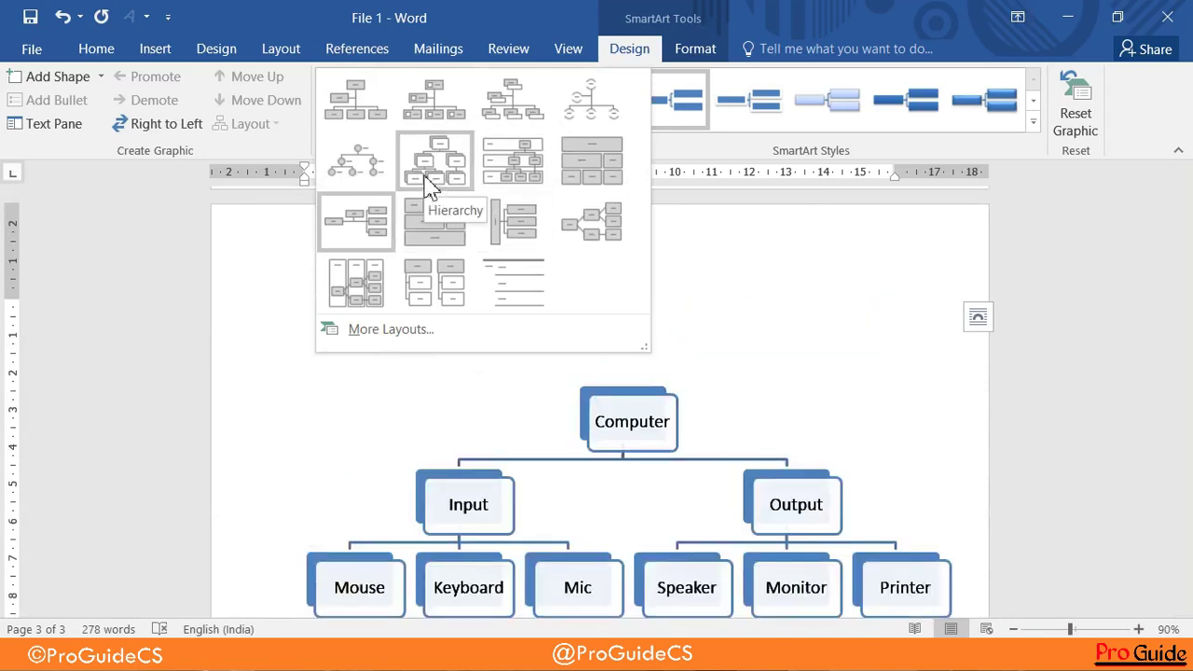
click(429, 182)
scroll(746, 326, down, 2)
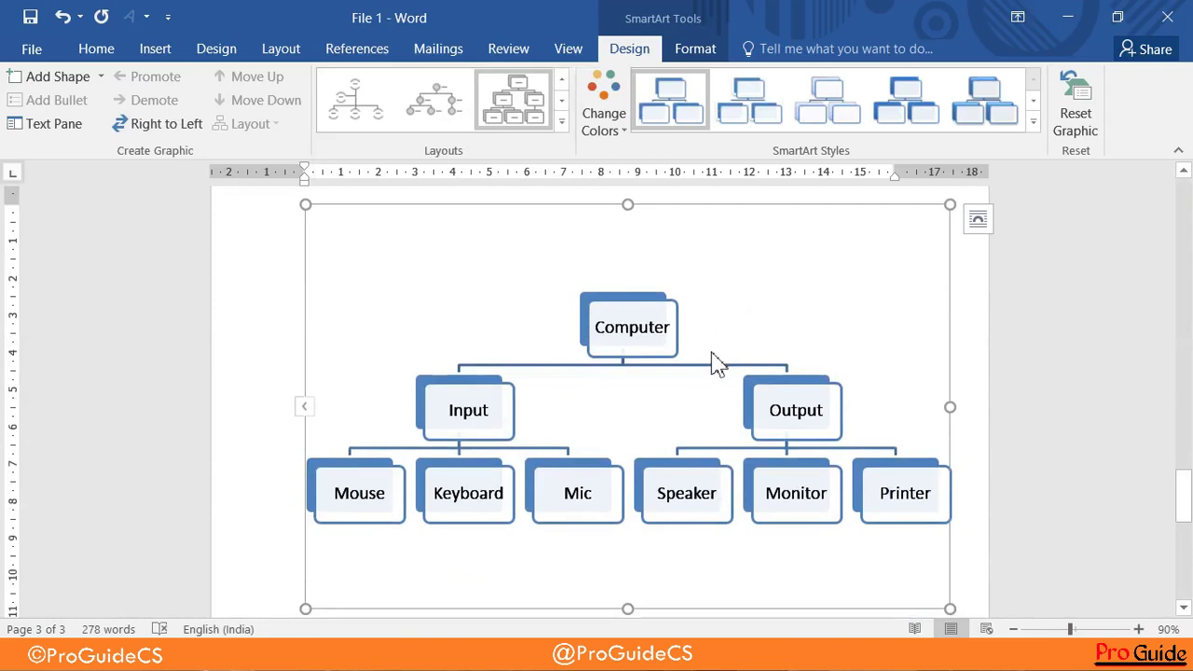
click(562, 121)
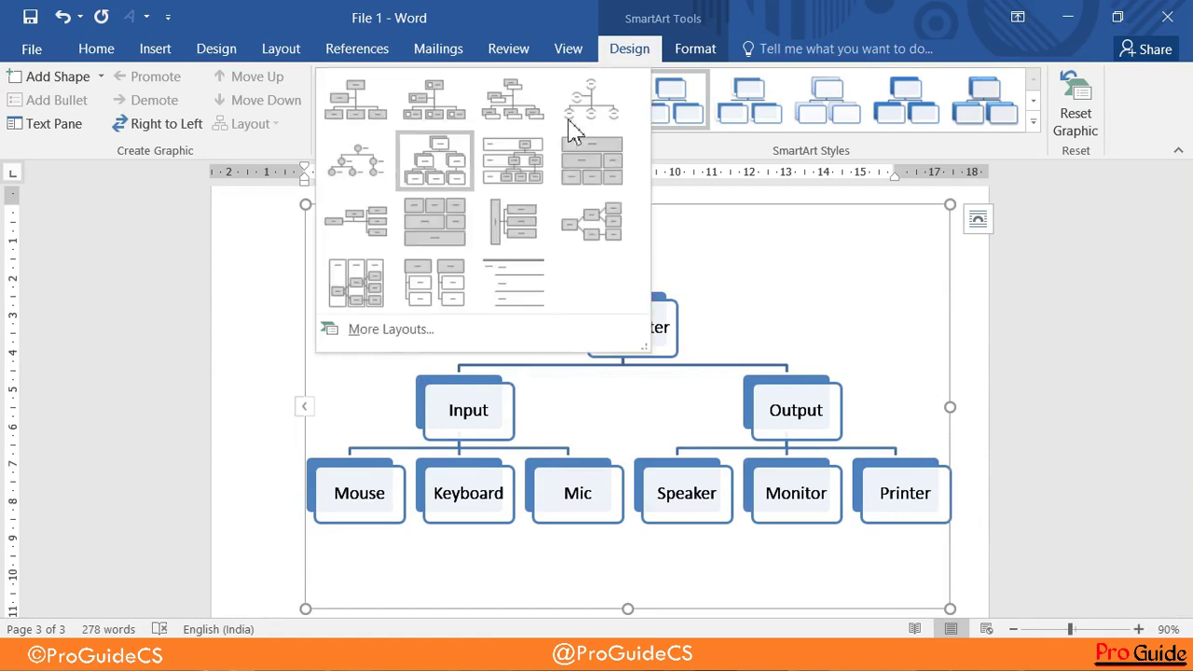
click(485, 154)
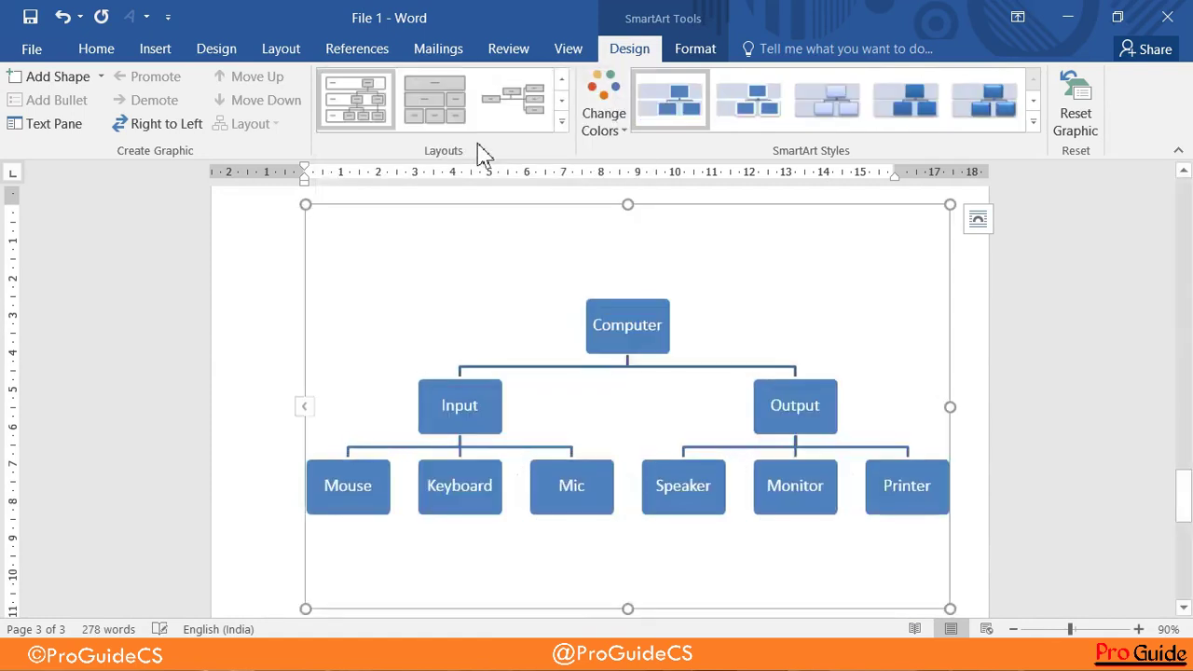
- Apply the fourth Colorful scheme for green, teal and orange tiers, leaving the reopened gallery unchanged
click(588, 126)
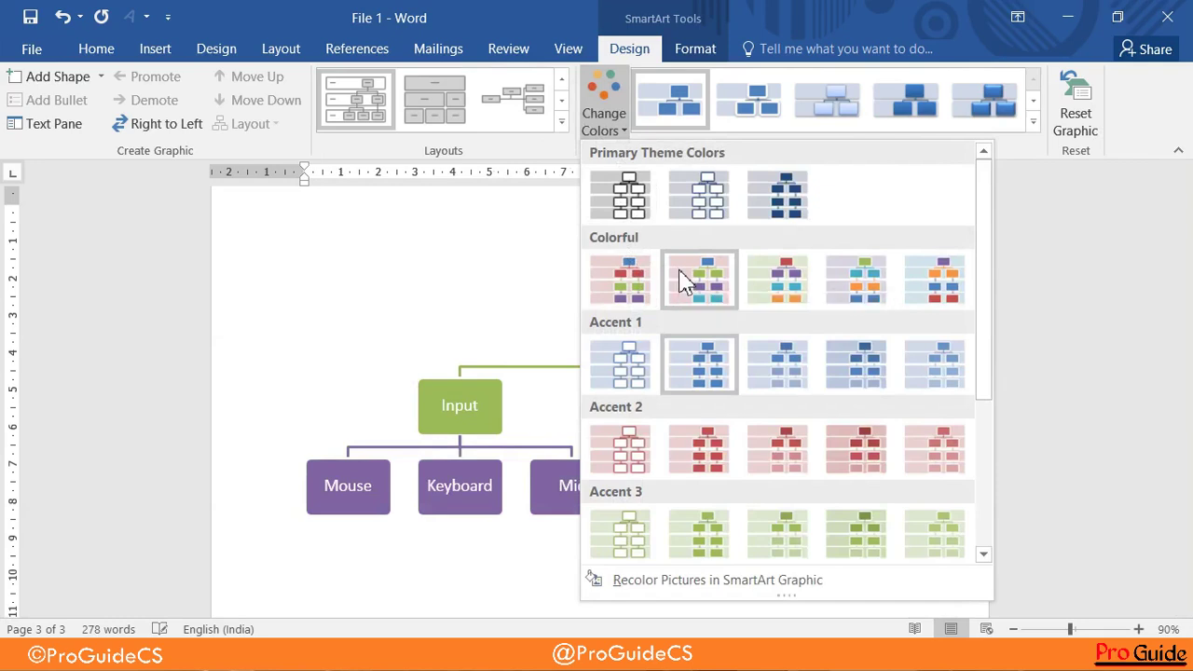
click(887, 293)
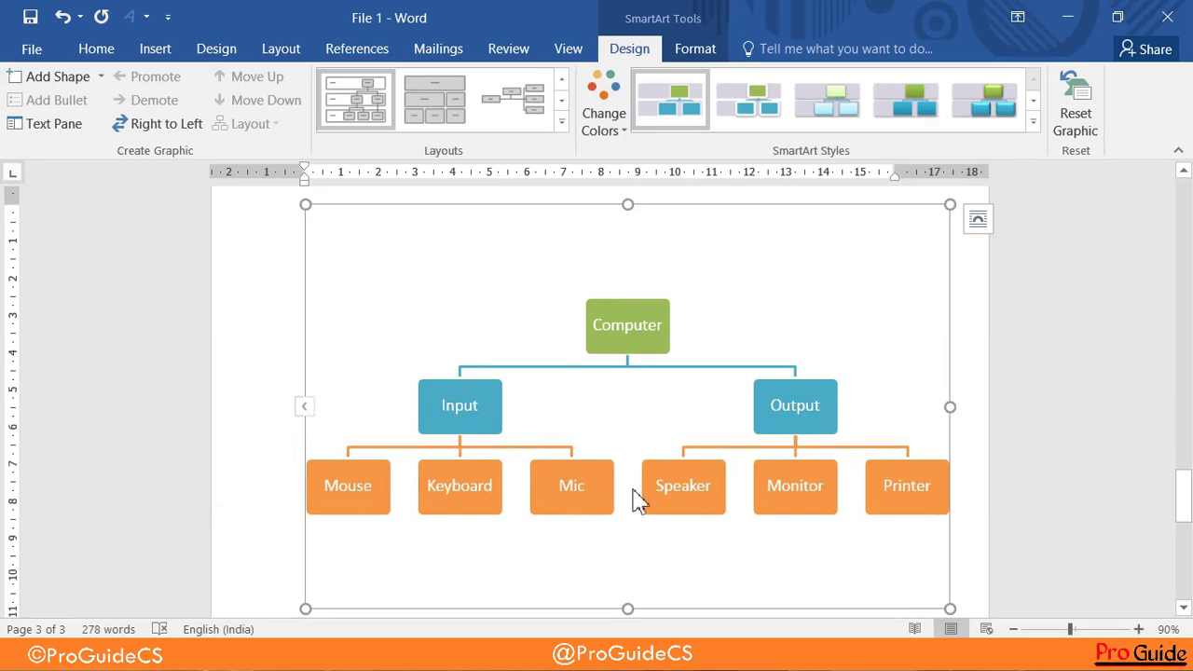
click(615, 129)
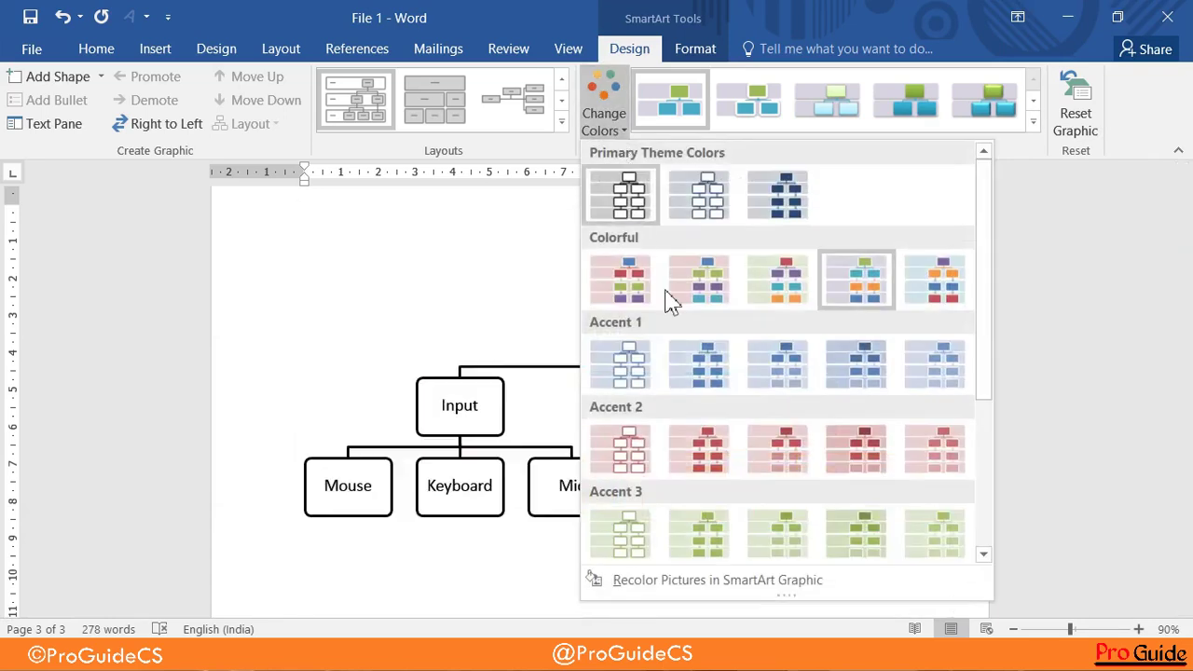
click(1030, 142)
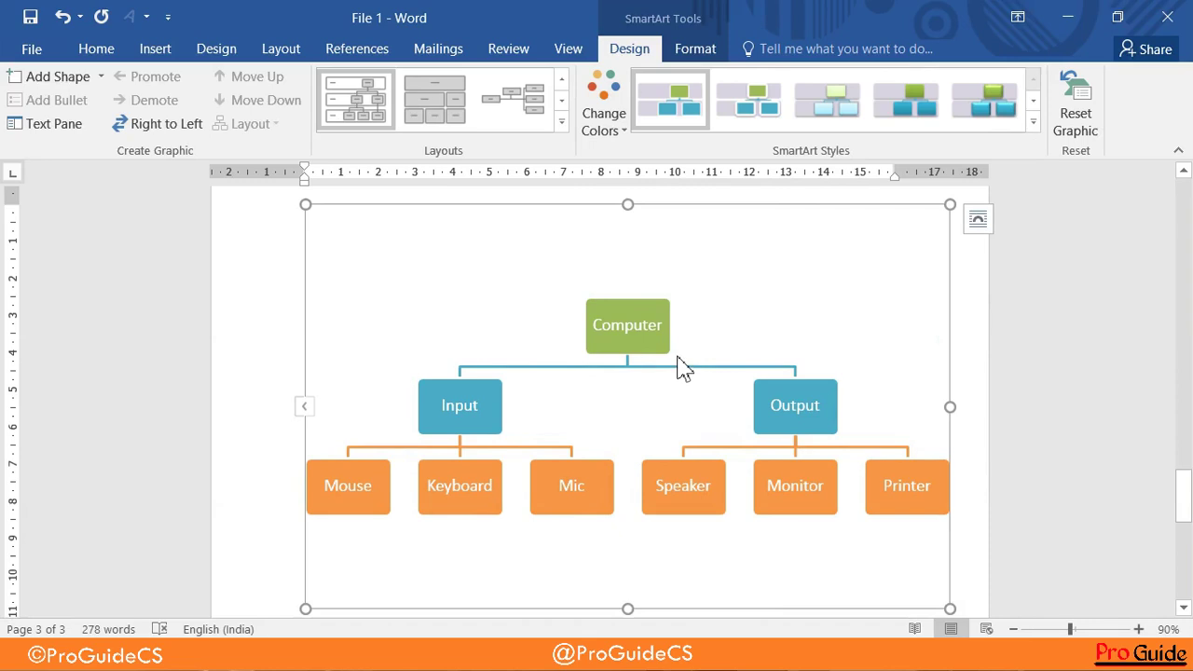
- Try SmartArt styles on the chart, settling on the white-outlined style
click(1032, 123)
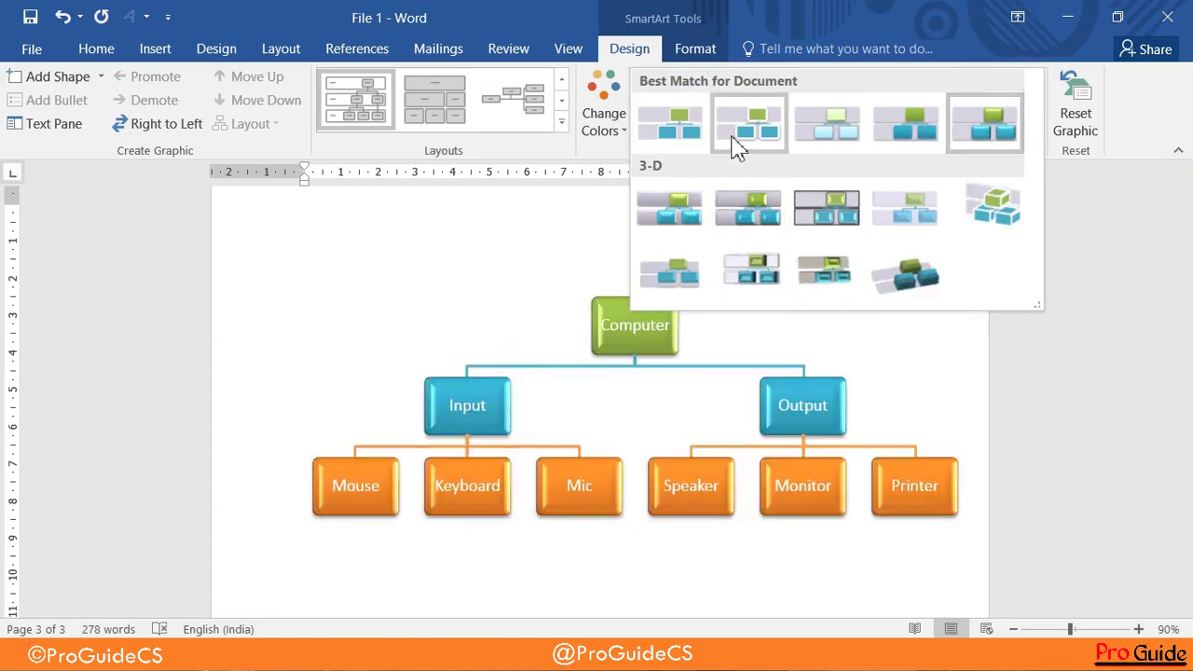
click(733, 138)
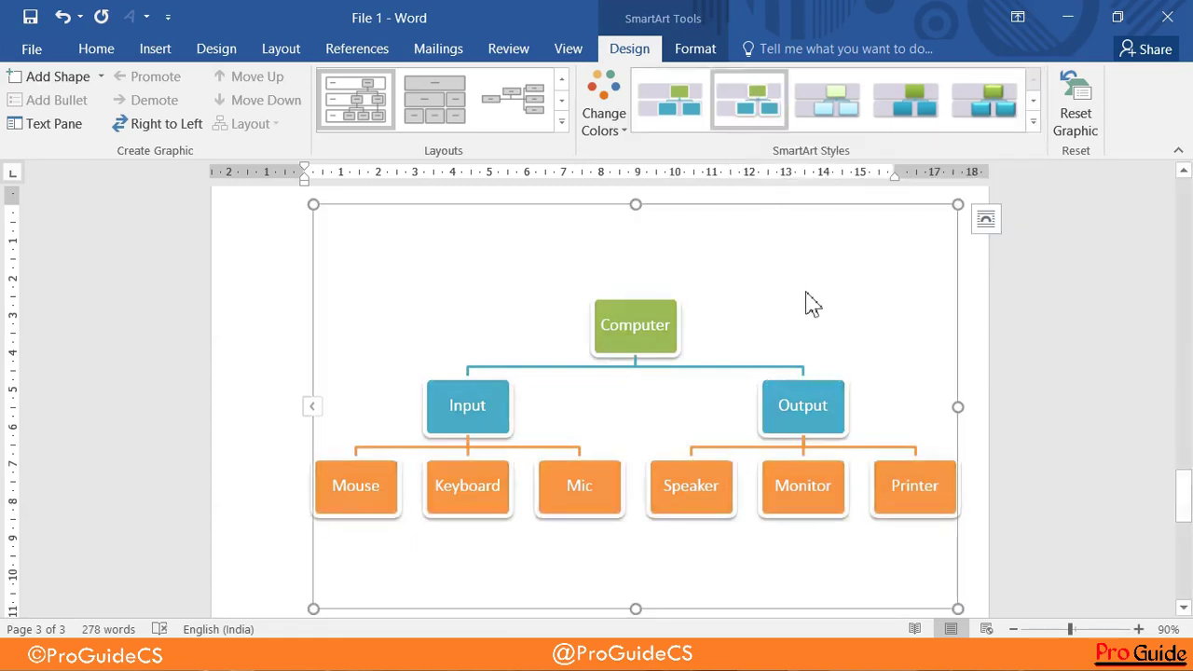
click(988, 112)
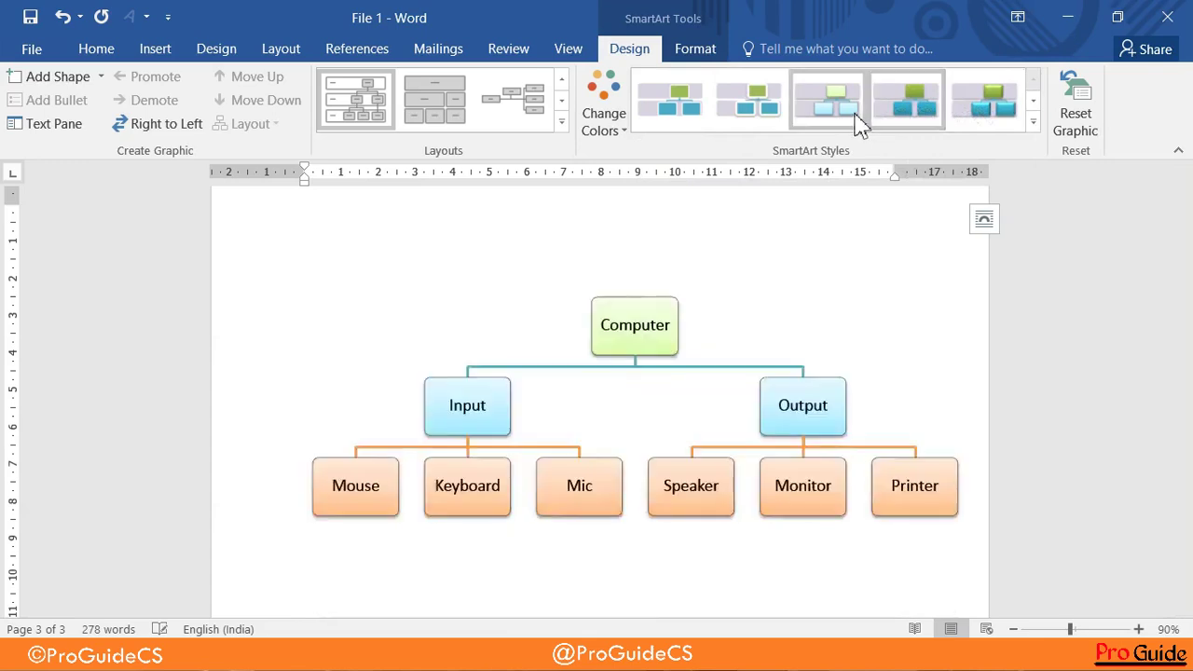
click(733, 118)
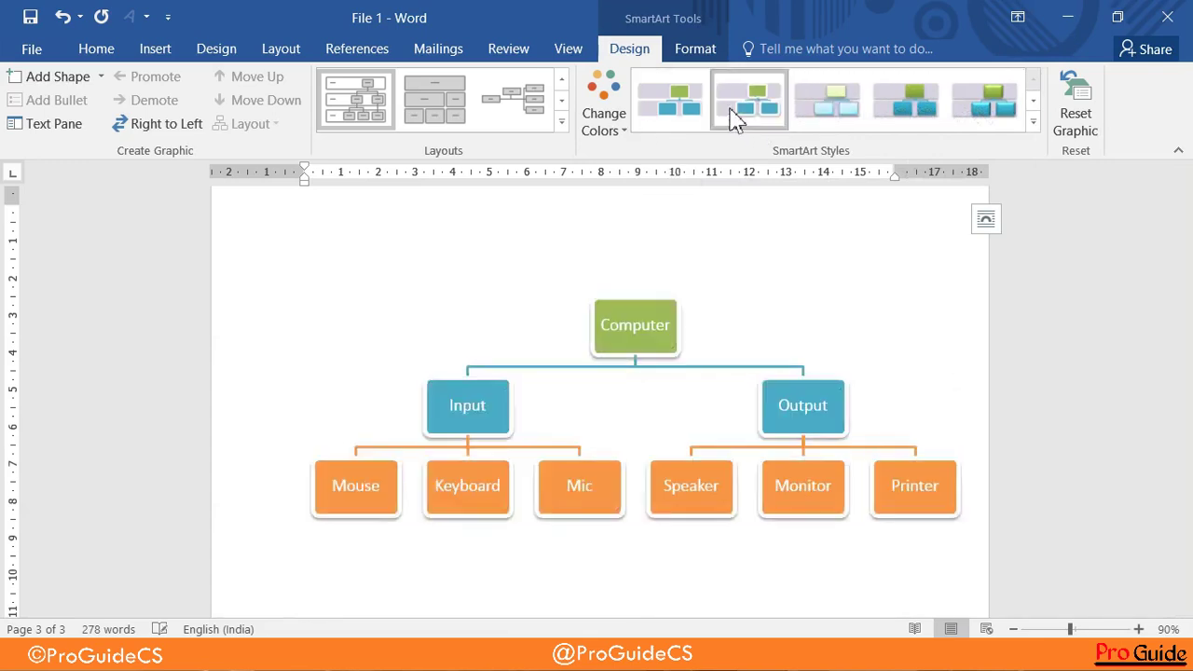
- Reselect the chart and use Reset Graphic to restore plain blue default boxes
click(1072, 193)
click(799, 332)
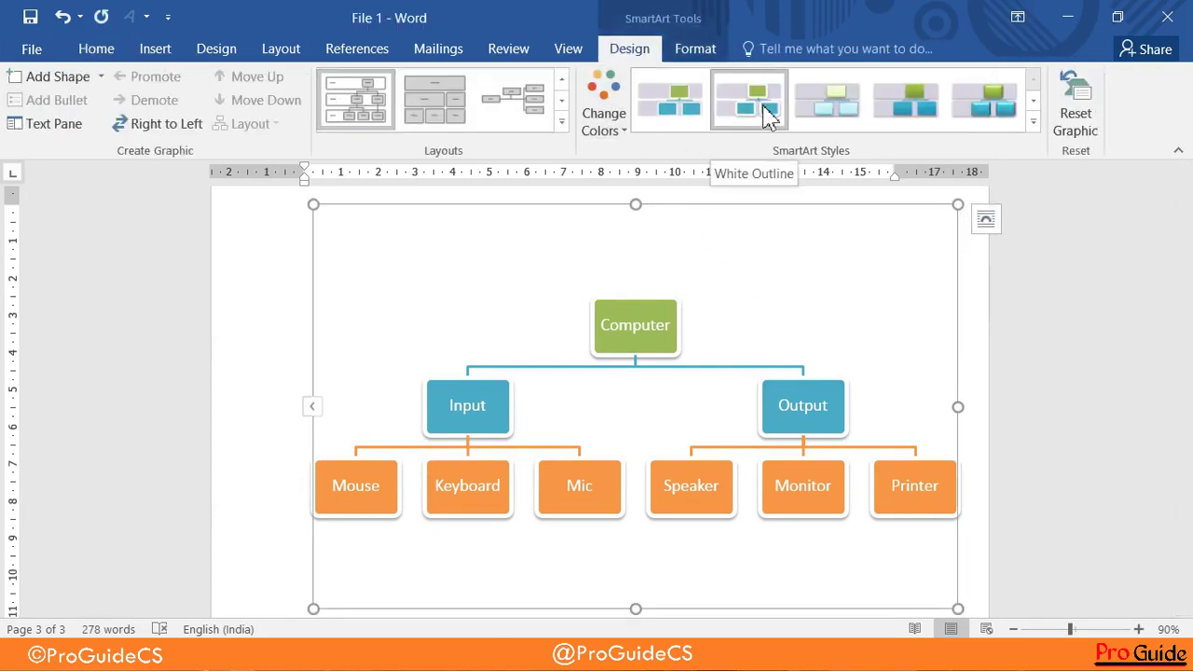
click(690, 54)
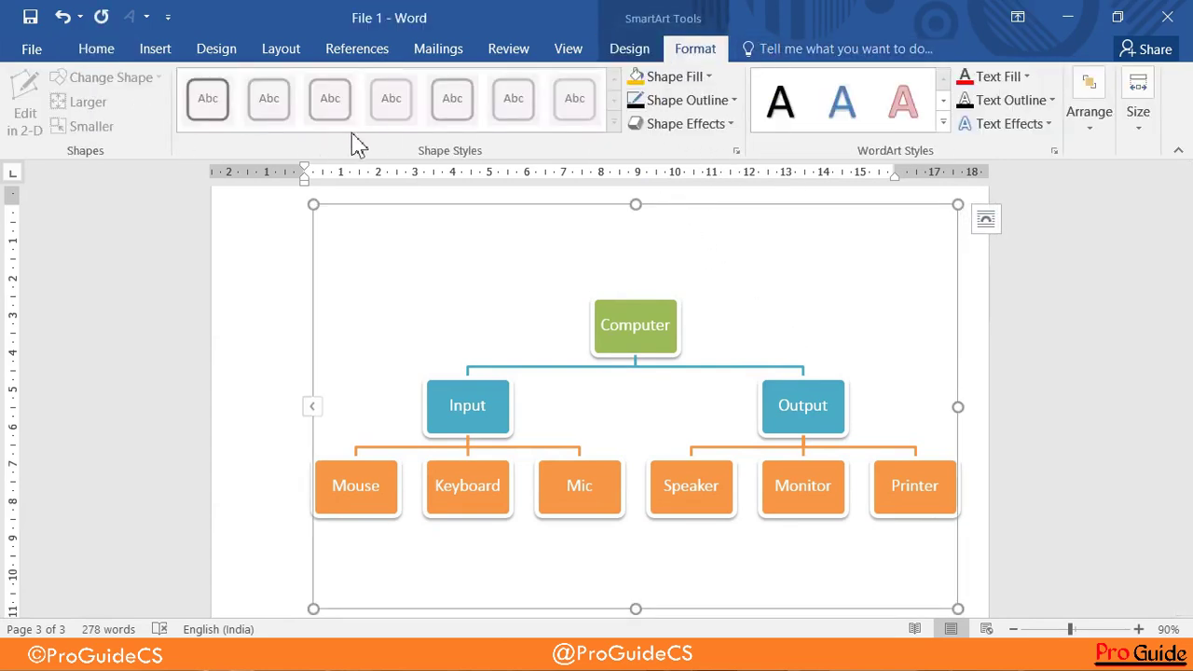
click(636, 54)
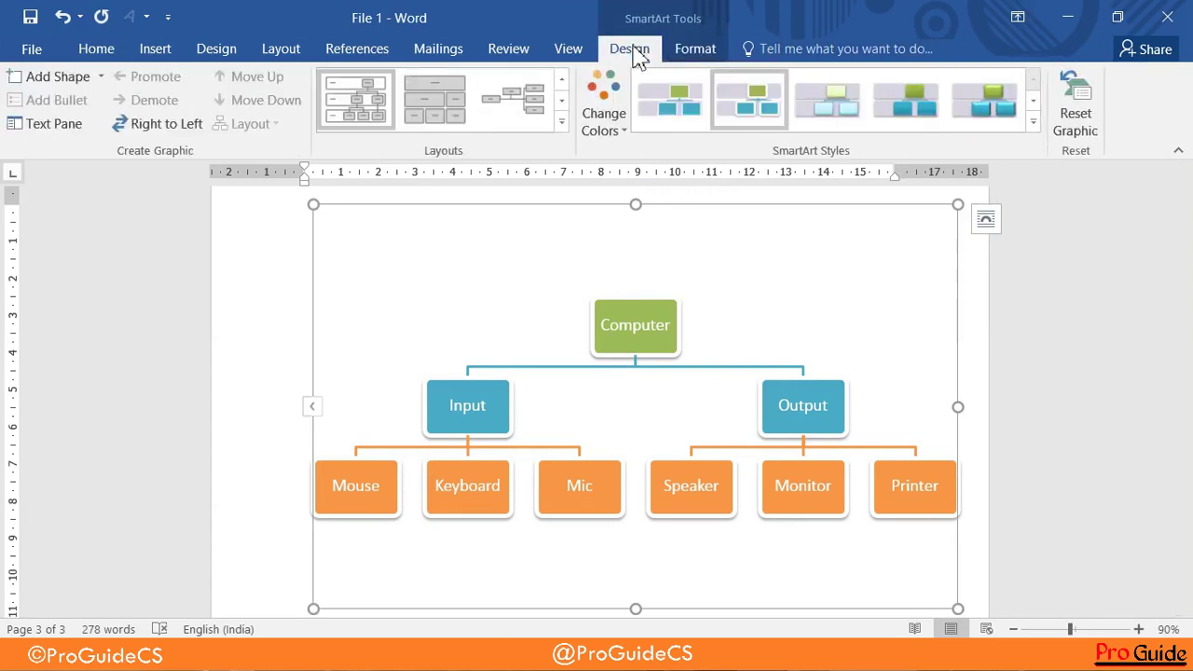
click(1091, 132)
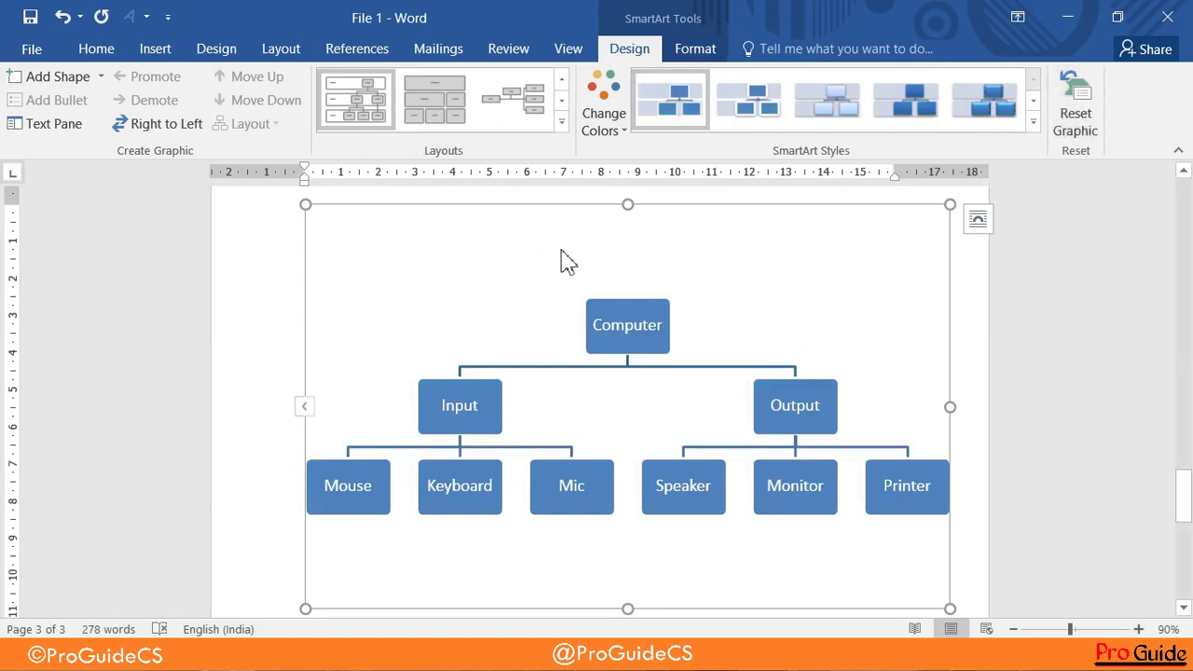
key(ctrl+z)
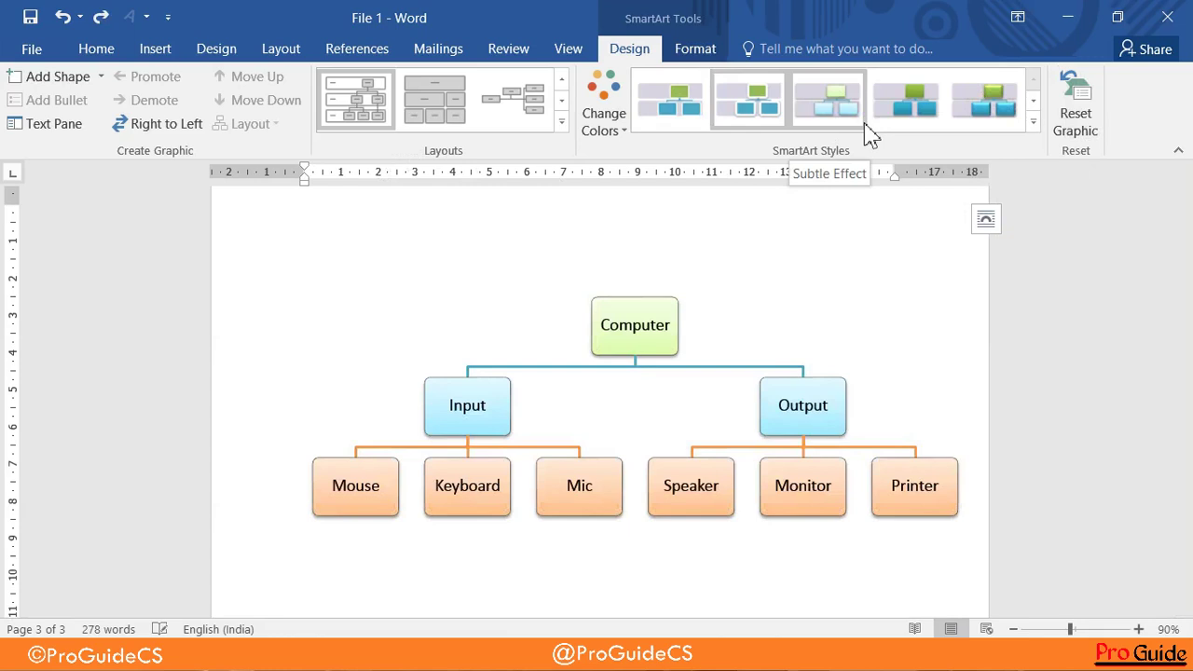
click(864, 124)
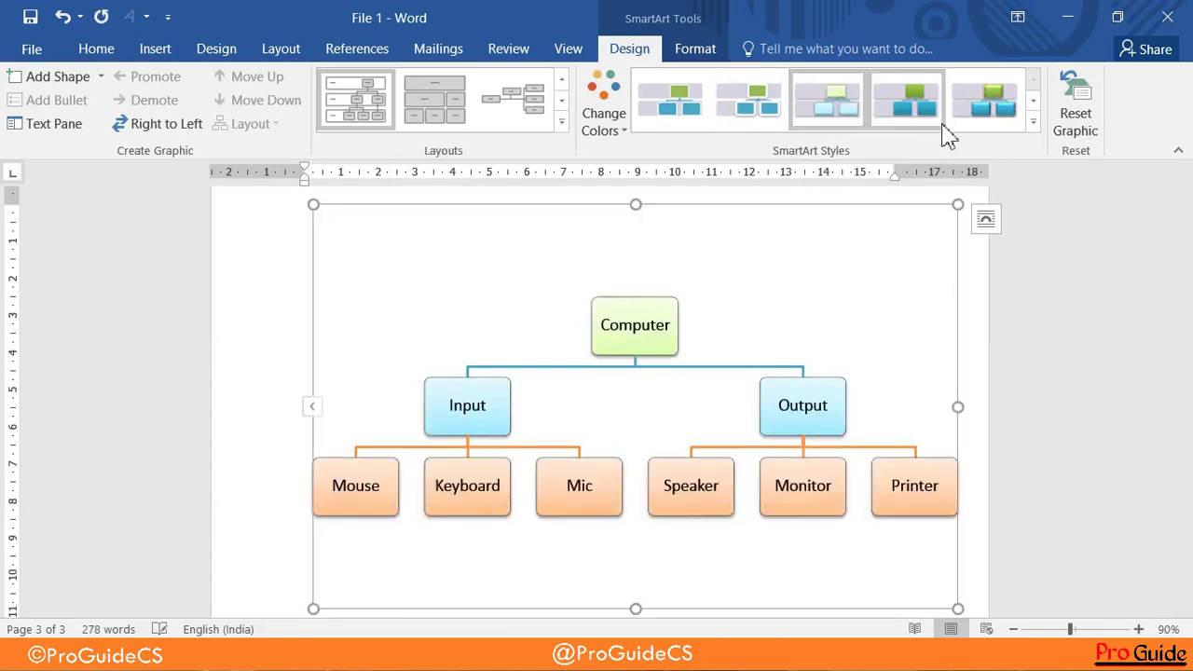
click(1075, 121)
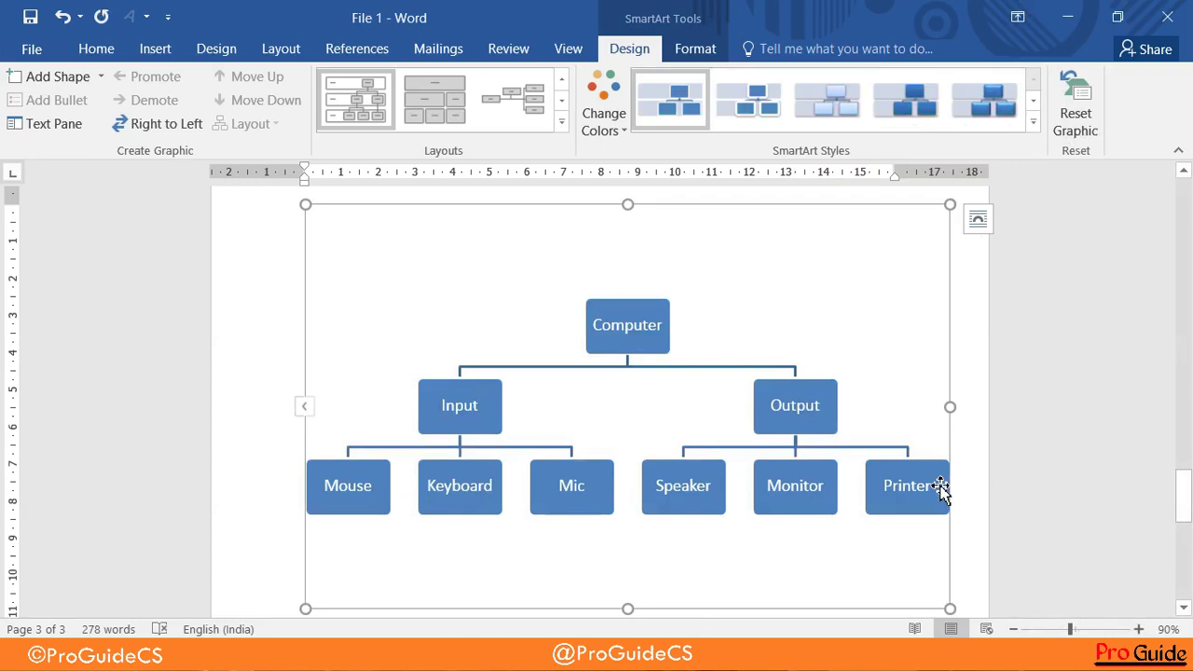
click(695, 49)
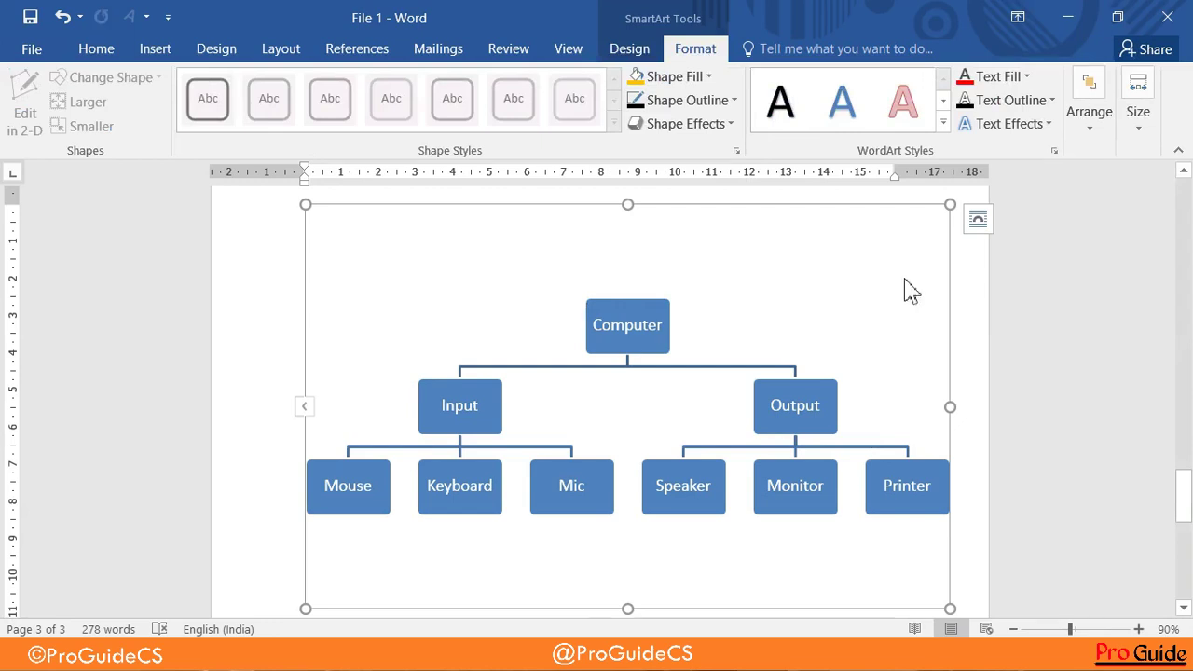
click(629, 49)
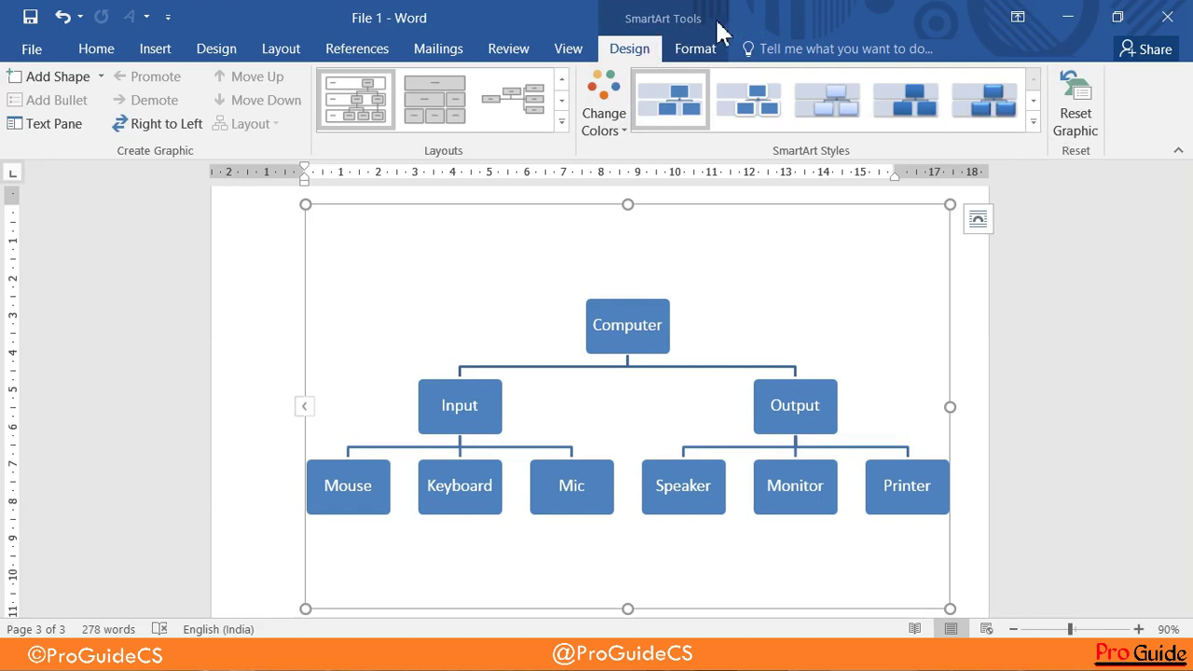
- Apply Colorful Accent Colors: blue Computer, red Input and Output, green device boxes
click(1033, 126)
click(601, 121)
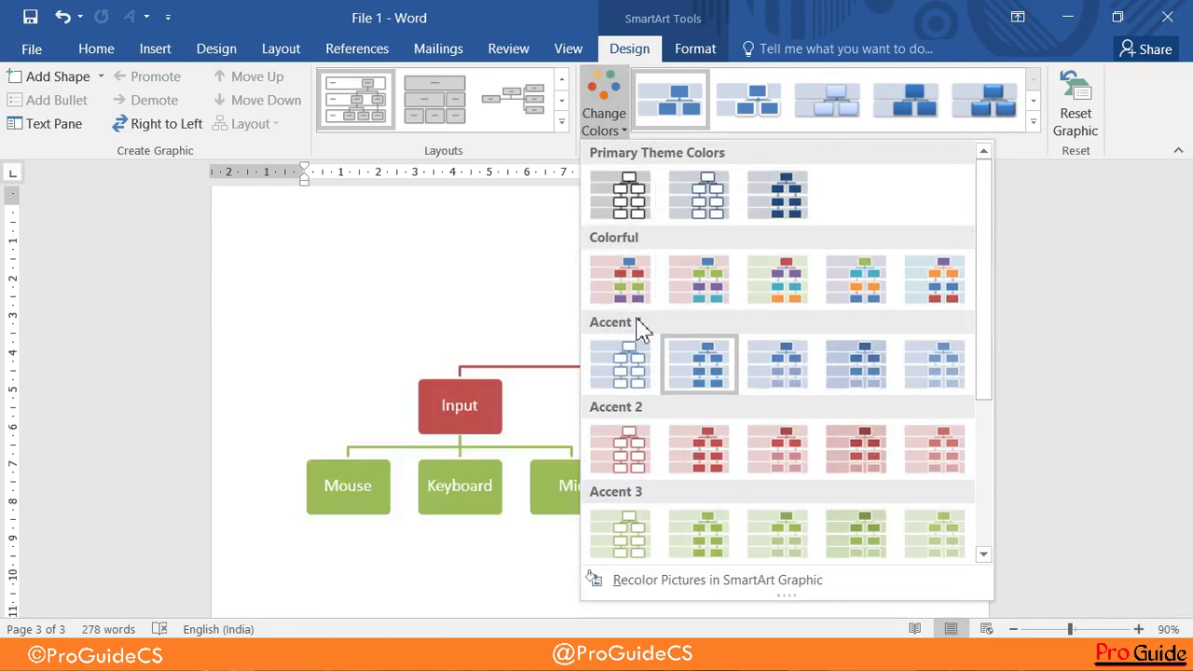
click(626, 277)
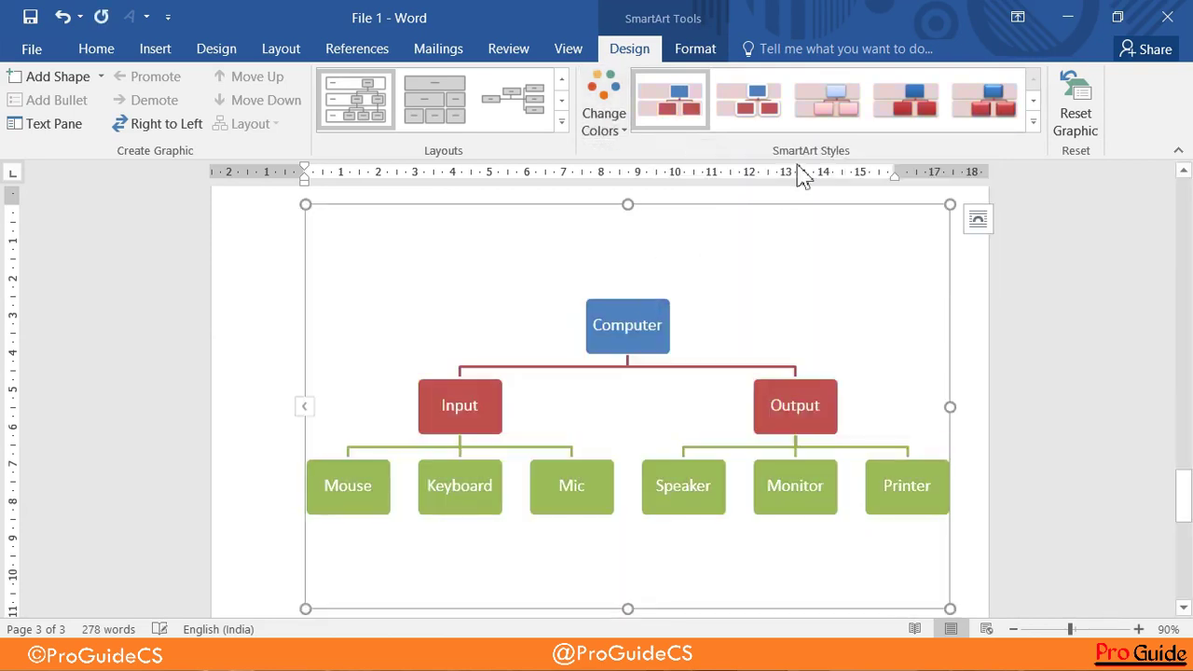
- Give the chart boxes the White Outline SmartArt style
click(1032, 122)
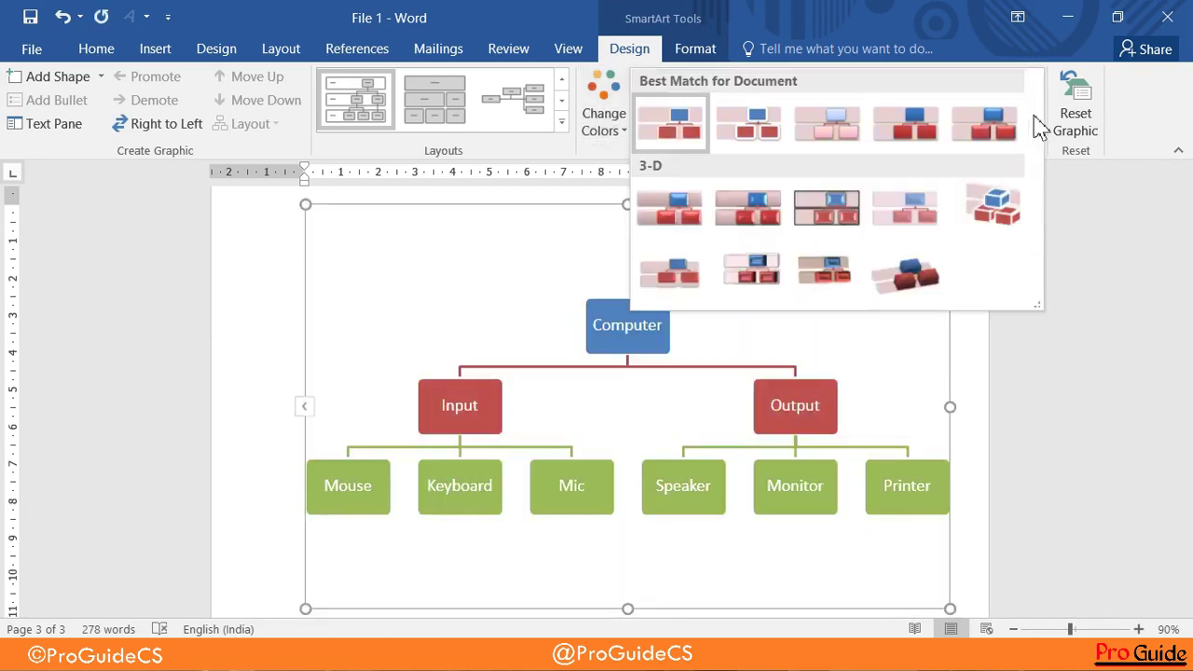
click(751, 128)
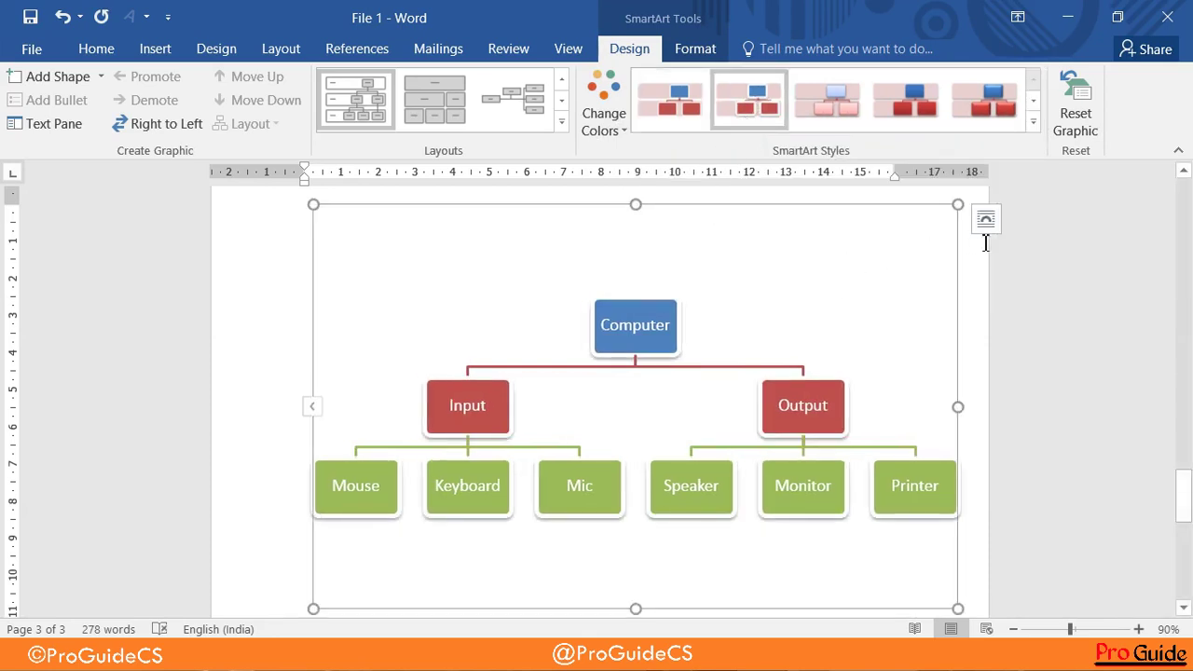
click(689, 52)
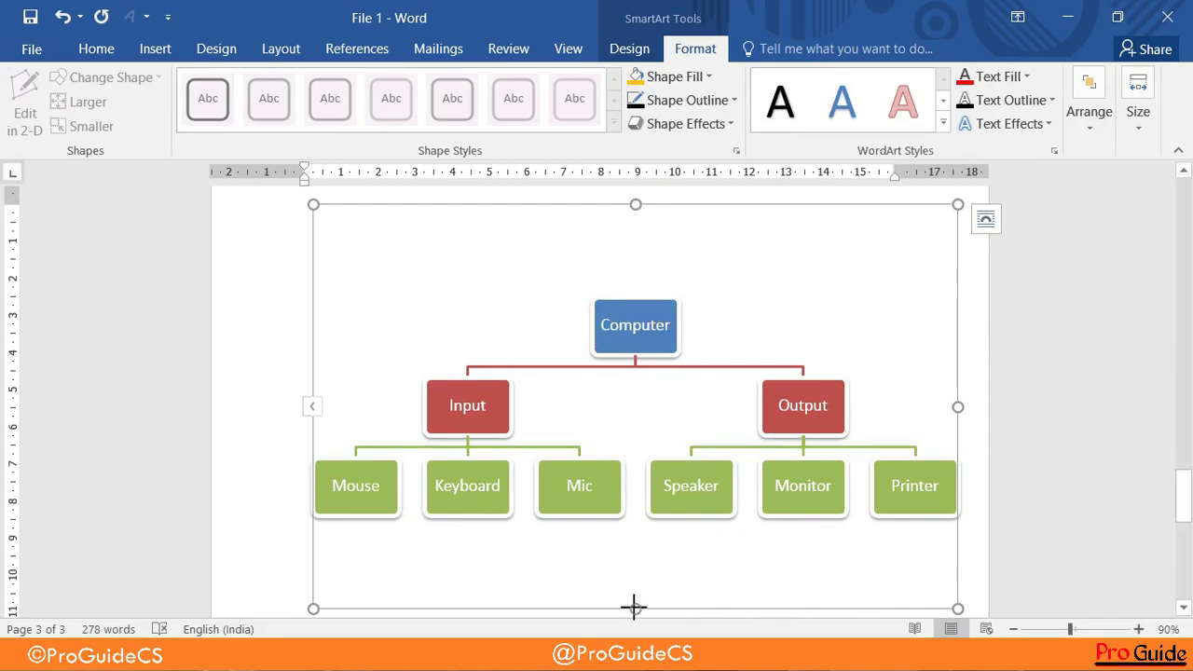
- Shrink the chart frame to fit the diagram, reselect the Computer box, and zoom in
drag(634, 608, 635, 451)
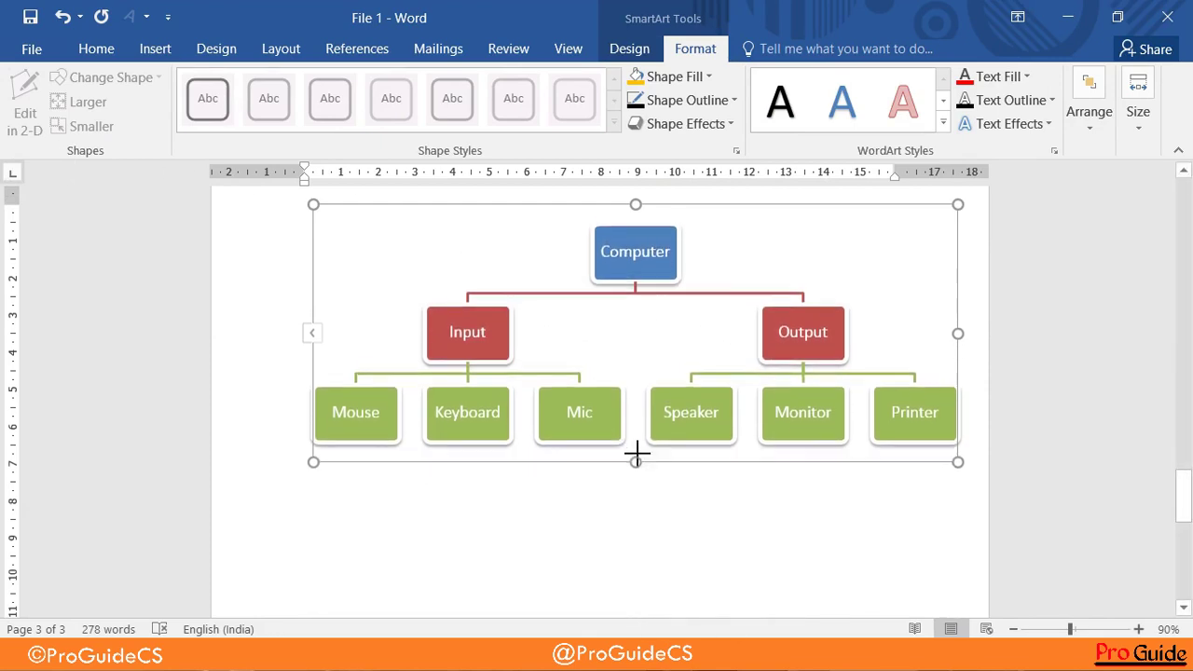
click(643, 268)
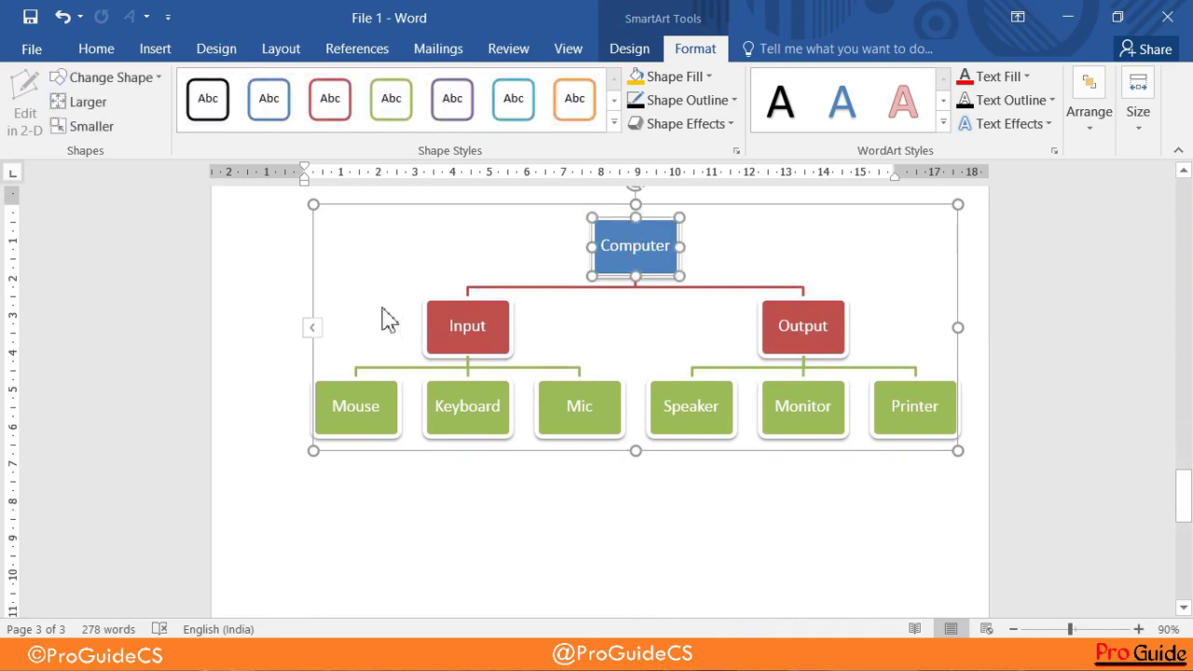
click(363, 261)
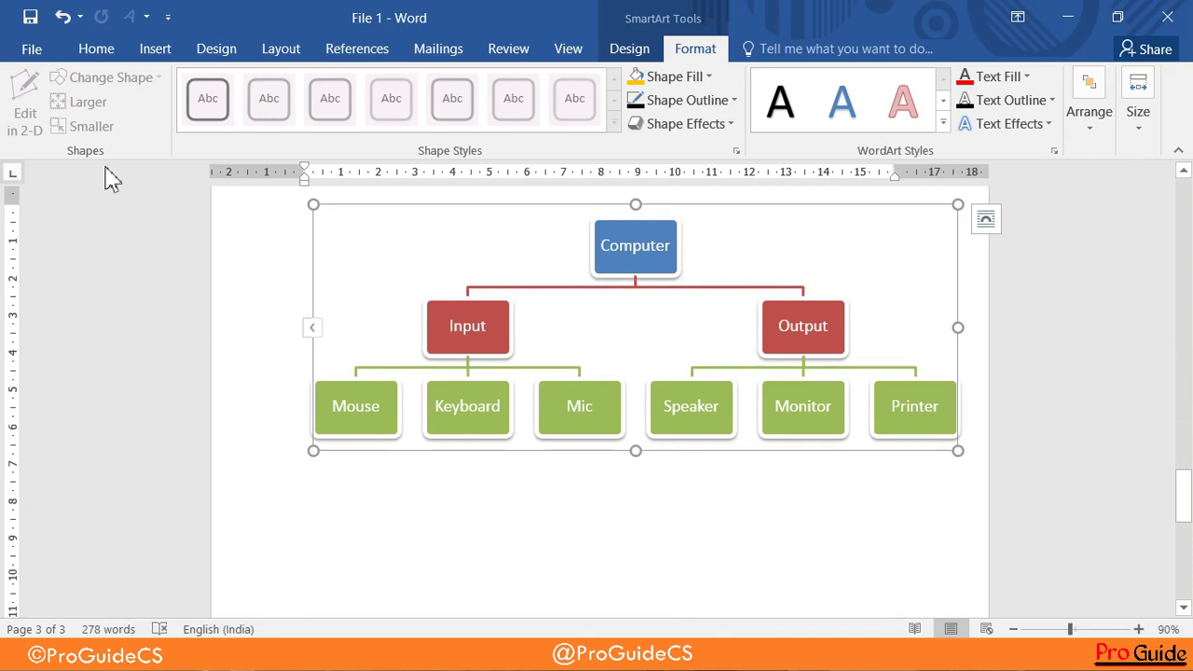
click(650, 233)
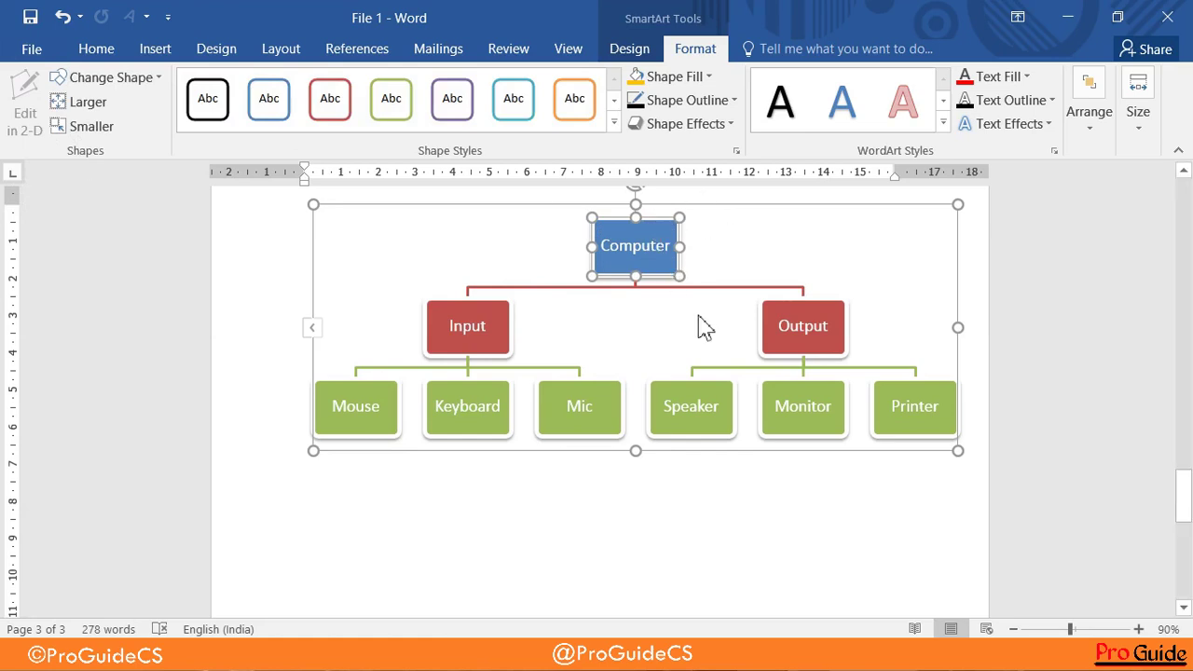
ctrl+scroll(706, 326, up, 4)
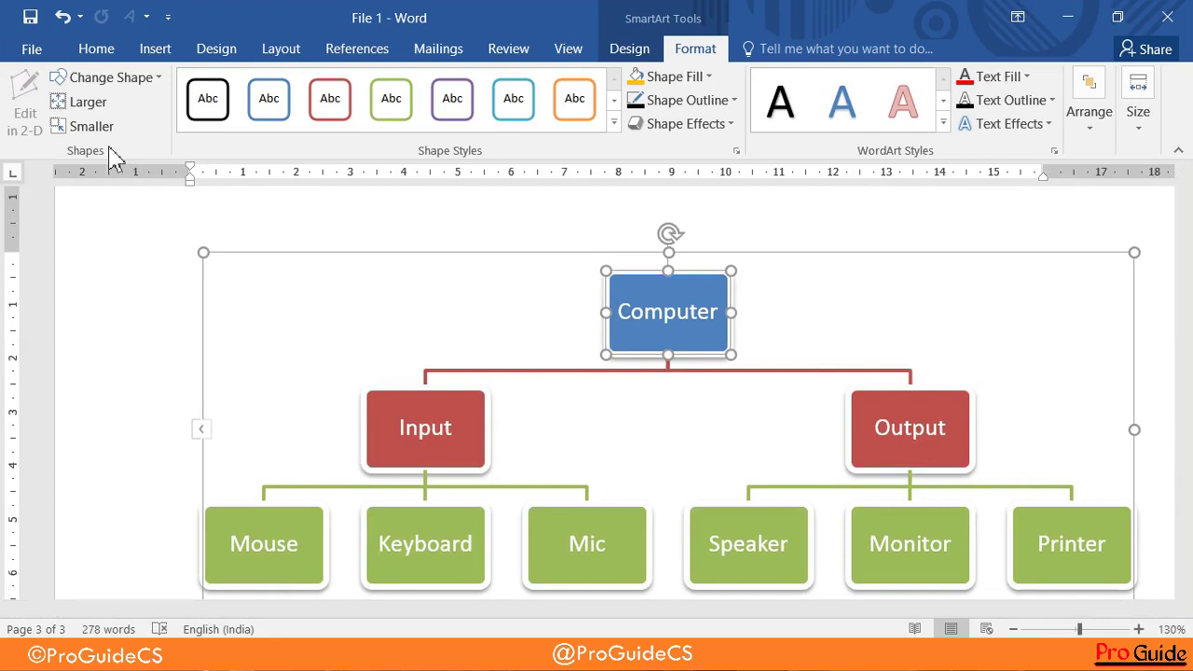
- Try oval, plus, teardrop and rounded-rectangle shapes on the Computer box, ending on rounded rectangle
click(111, 86)
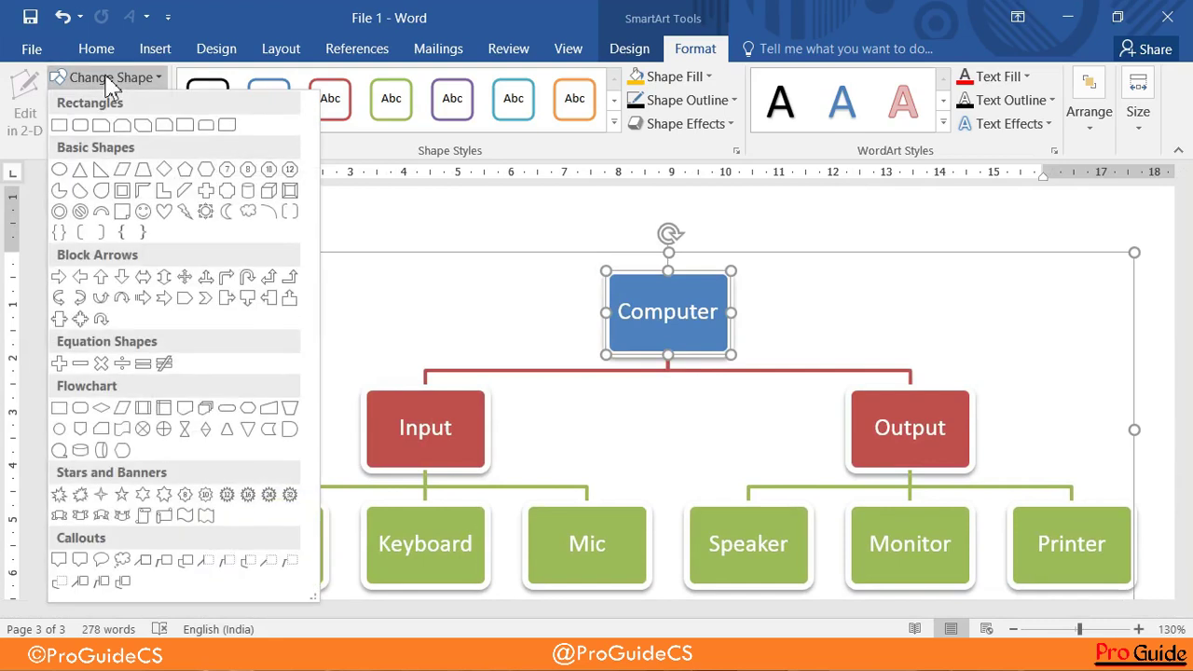
click(64, 172)
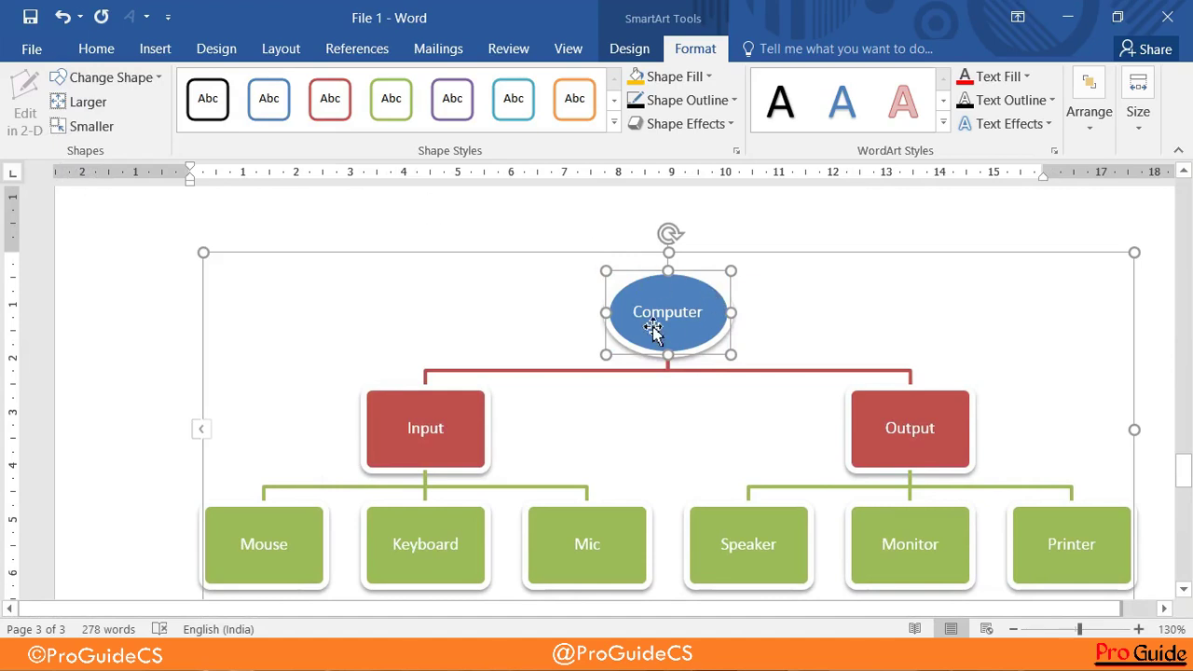
click(110, 79)
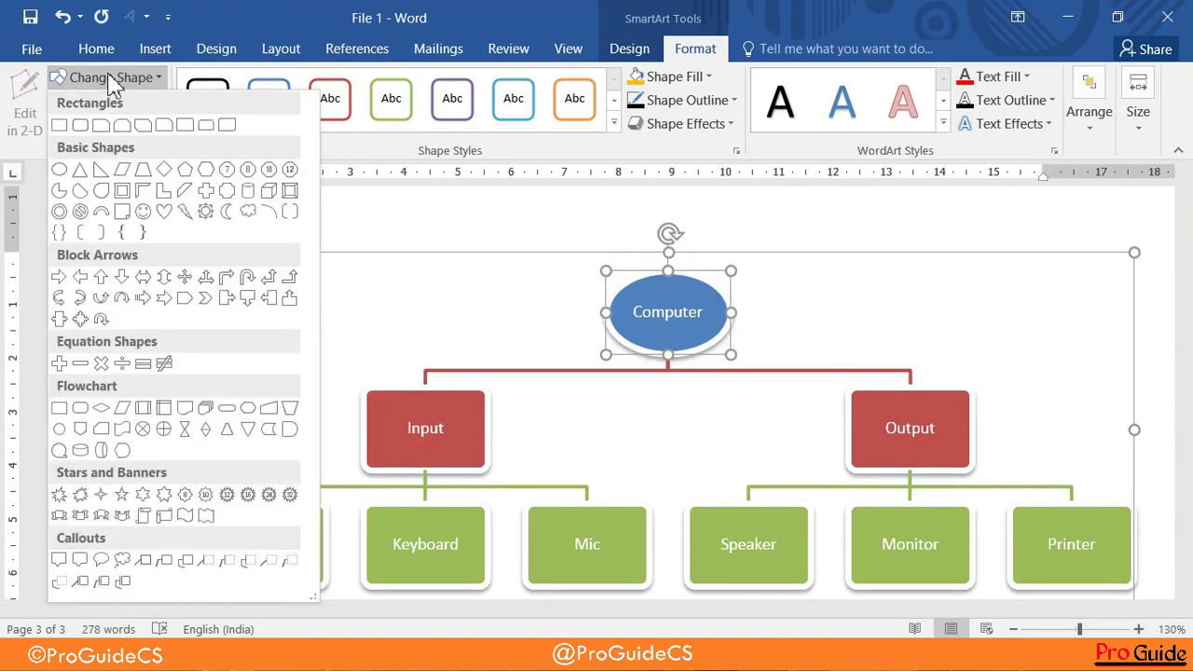
click(67, 360)
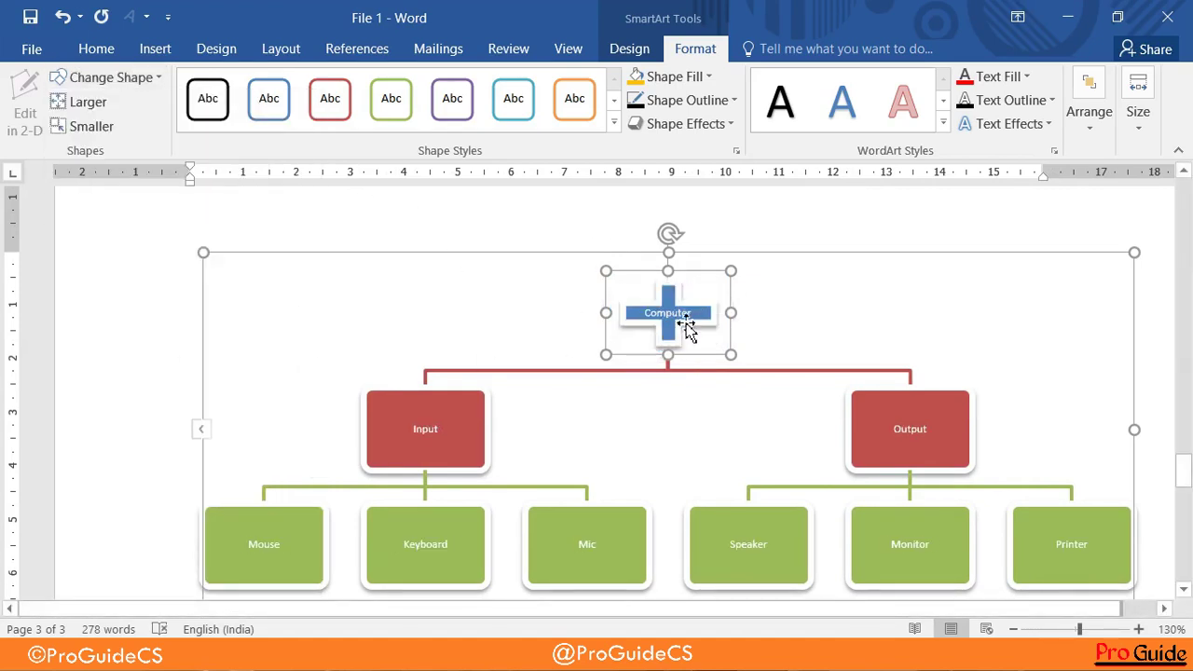
click(108, 80)
click(101, 191)
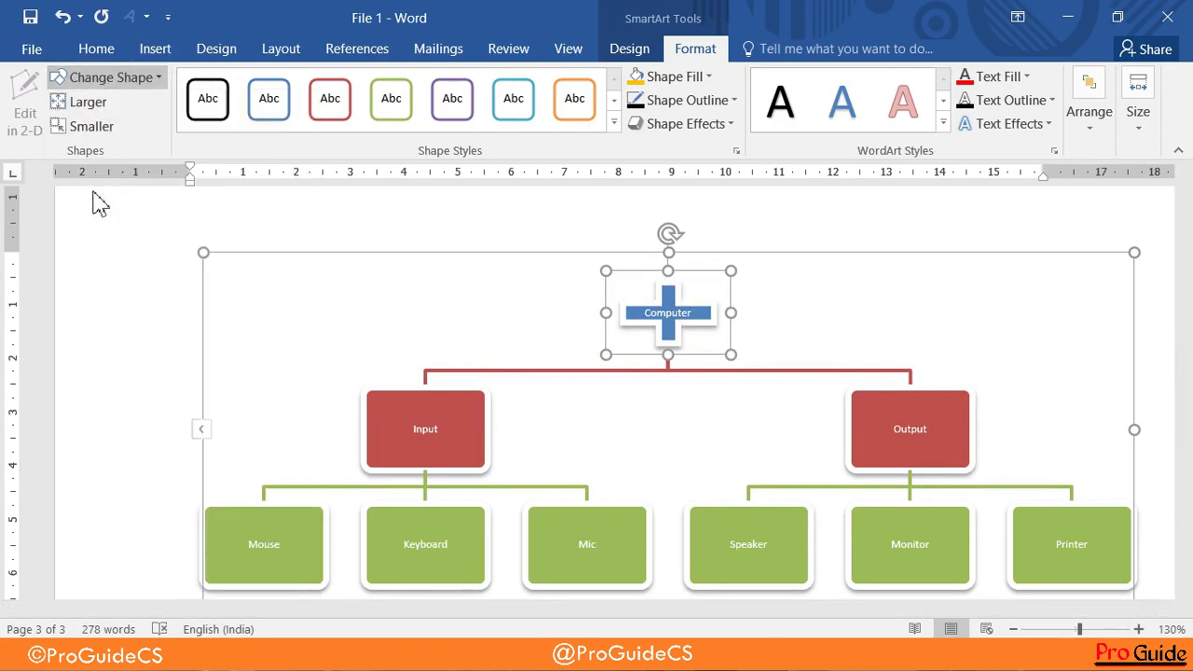
click(152, 80)
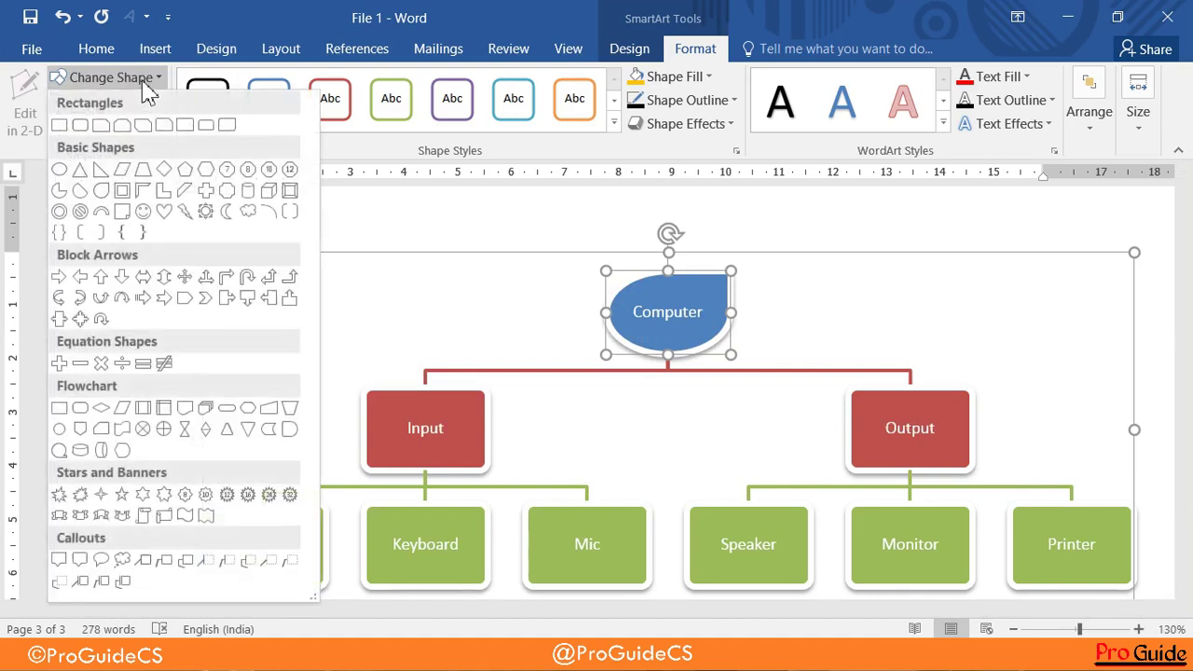
click(80, 125)
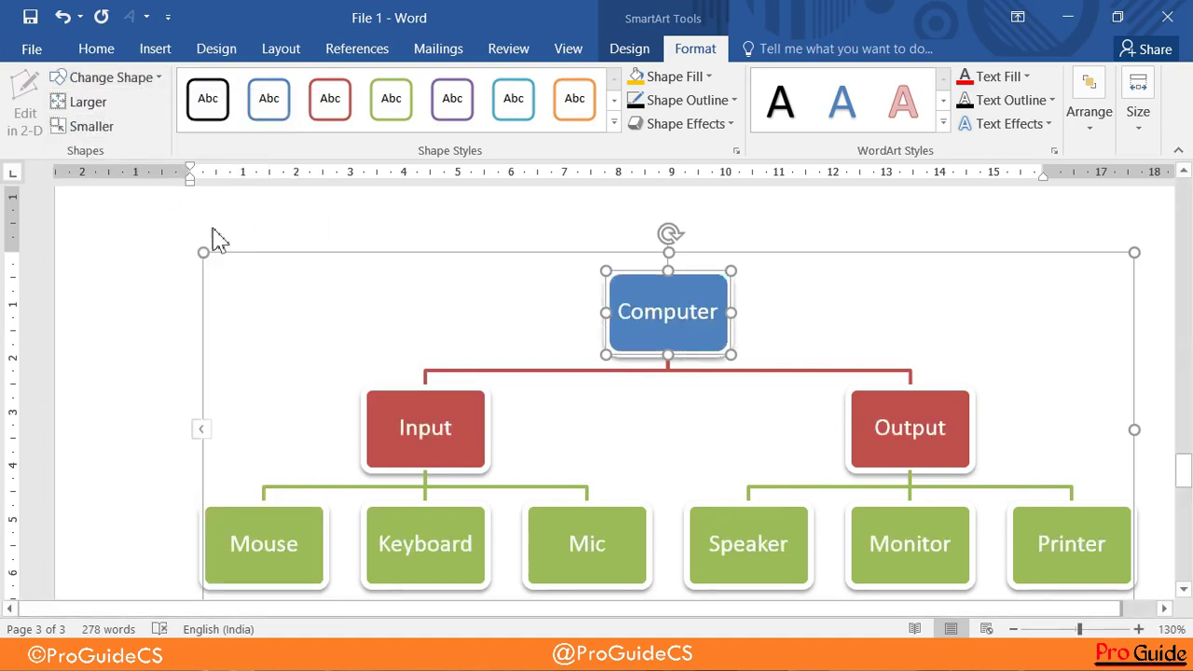
click(304, 286)
- Change the Computer box to the Oval from Basic Shapes
click(626, 289)
click(140, 79)
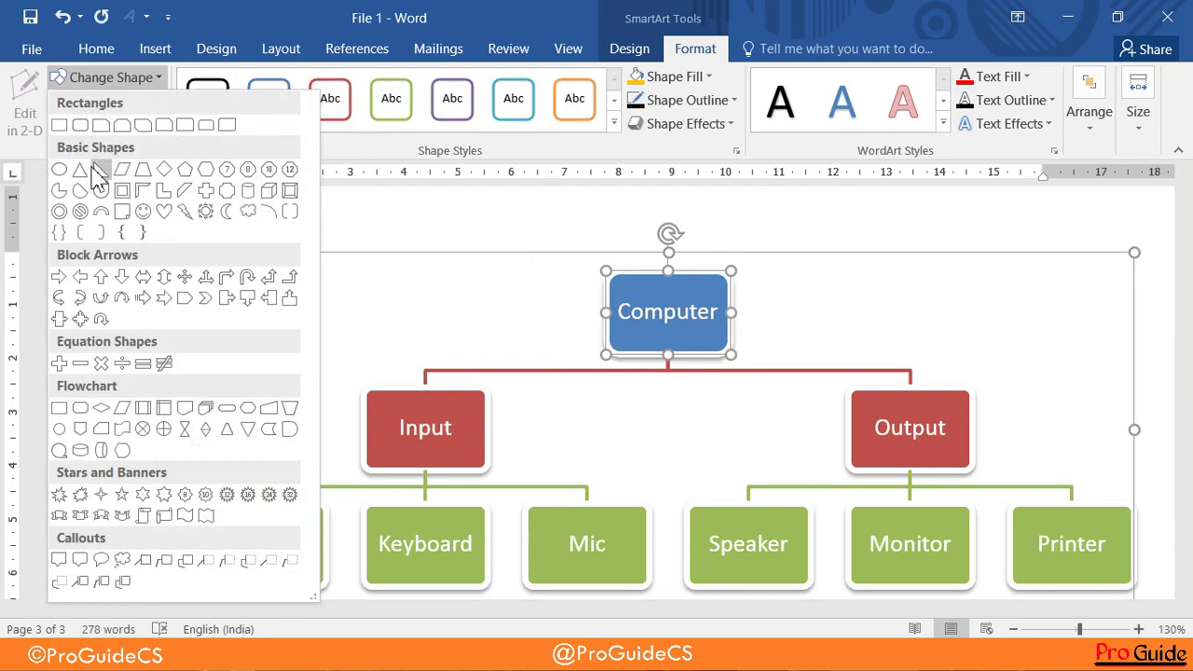
click(58, 170)
click(359, 329)
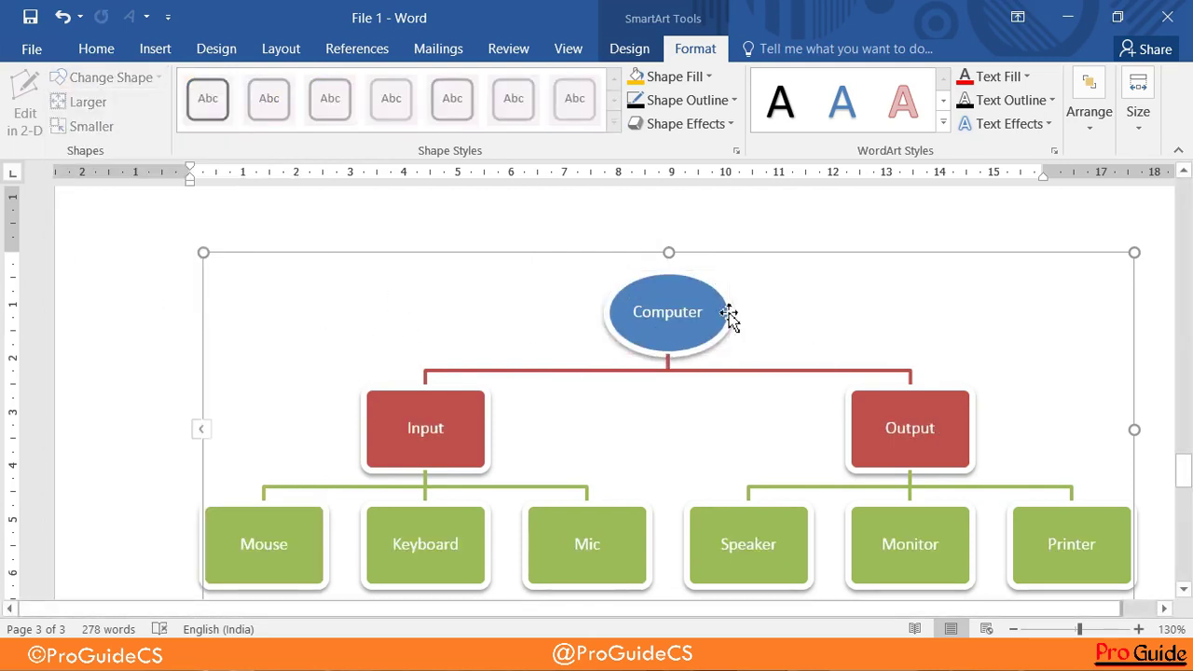
- Enlarge the Input box three steps, then shrink it back three steps
click(451, 414)
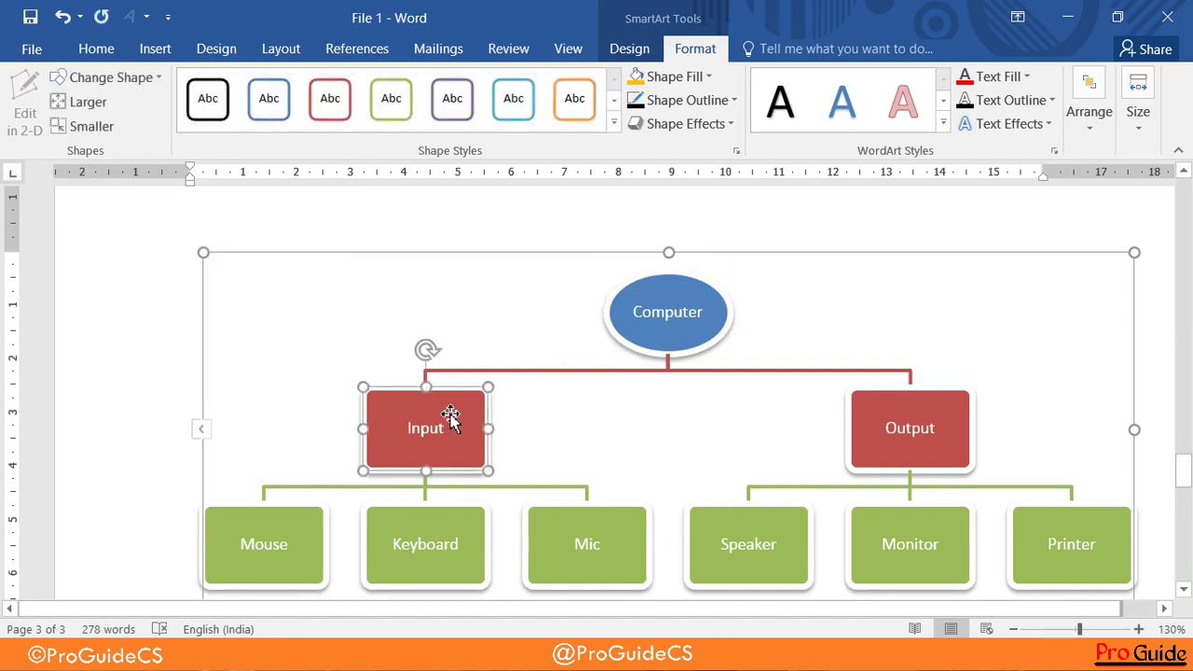
click(103, 110)
click(102, 110)
click(102, 110)
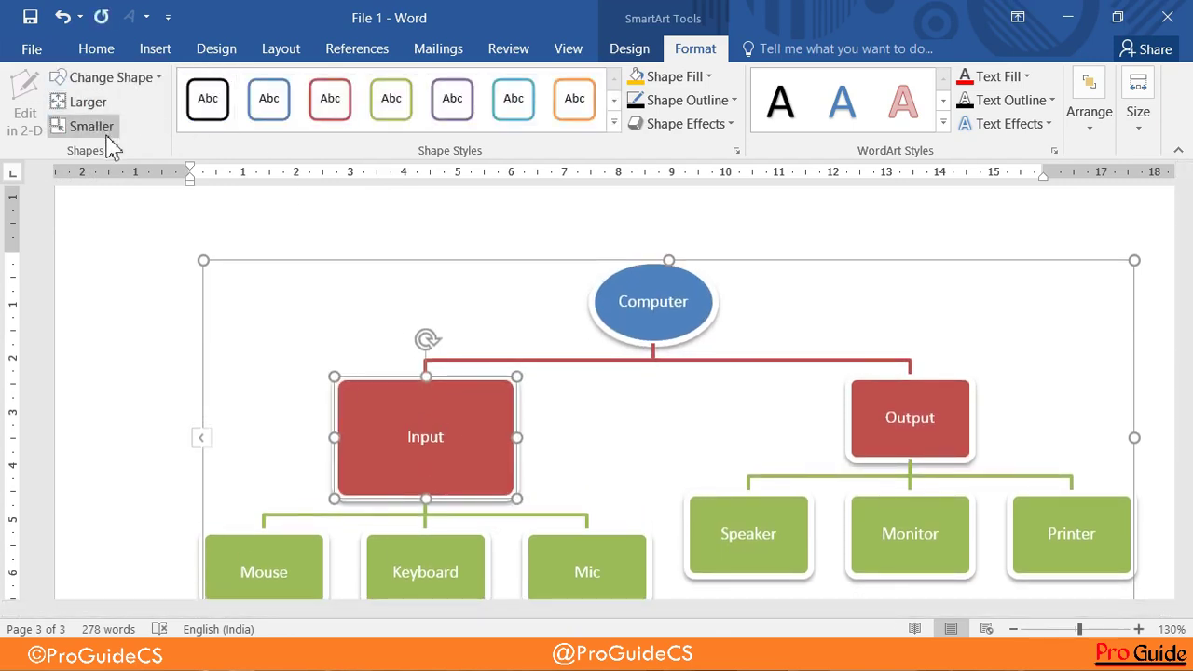
click(92, 129)
click(91, 129)
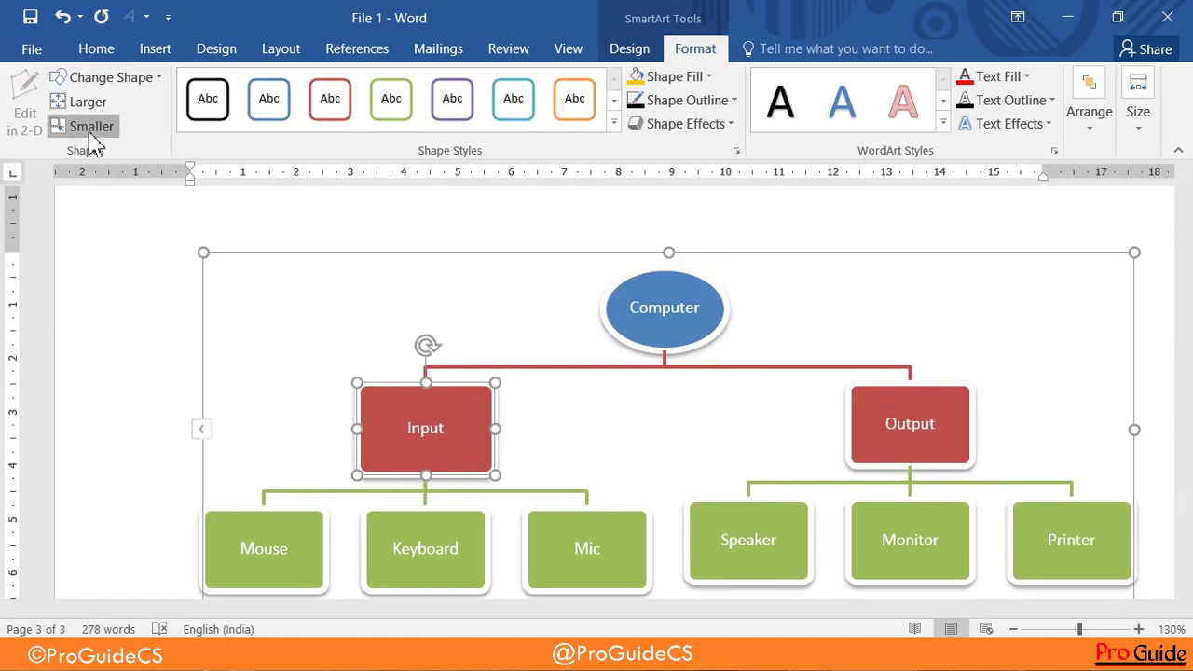
click(91, 129)
click(326, 310)
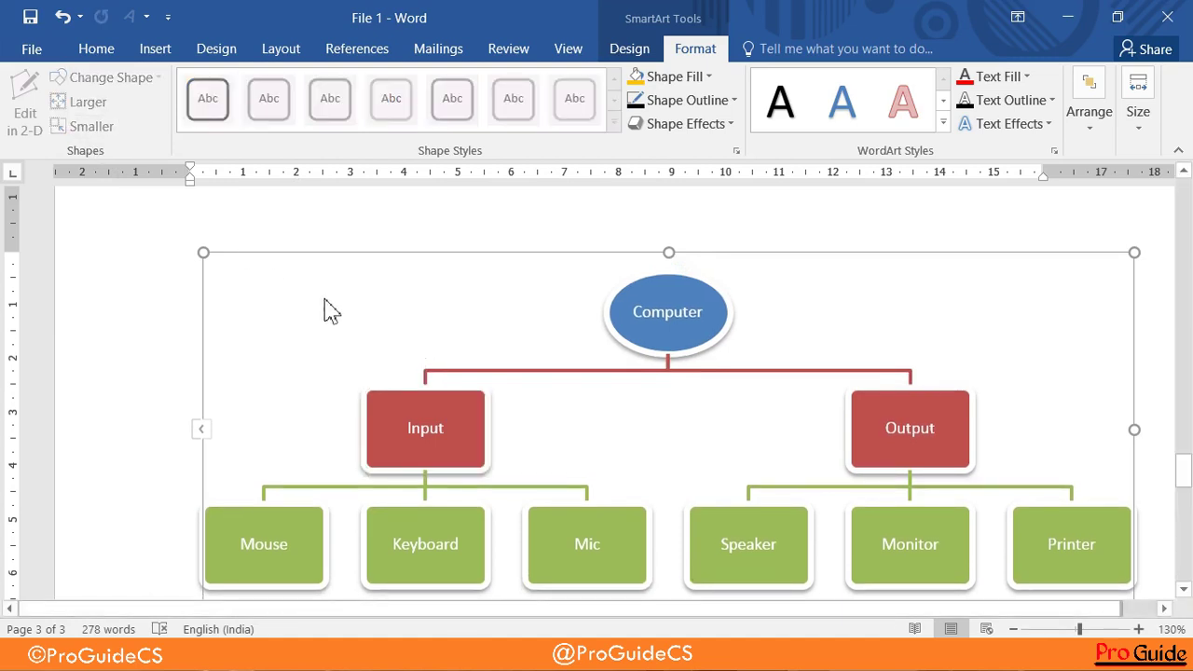
- Change the Input and Output boxes to ovals
click(447, 419)
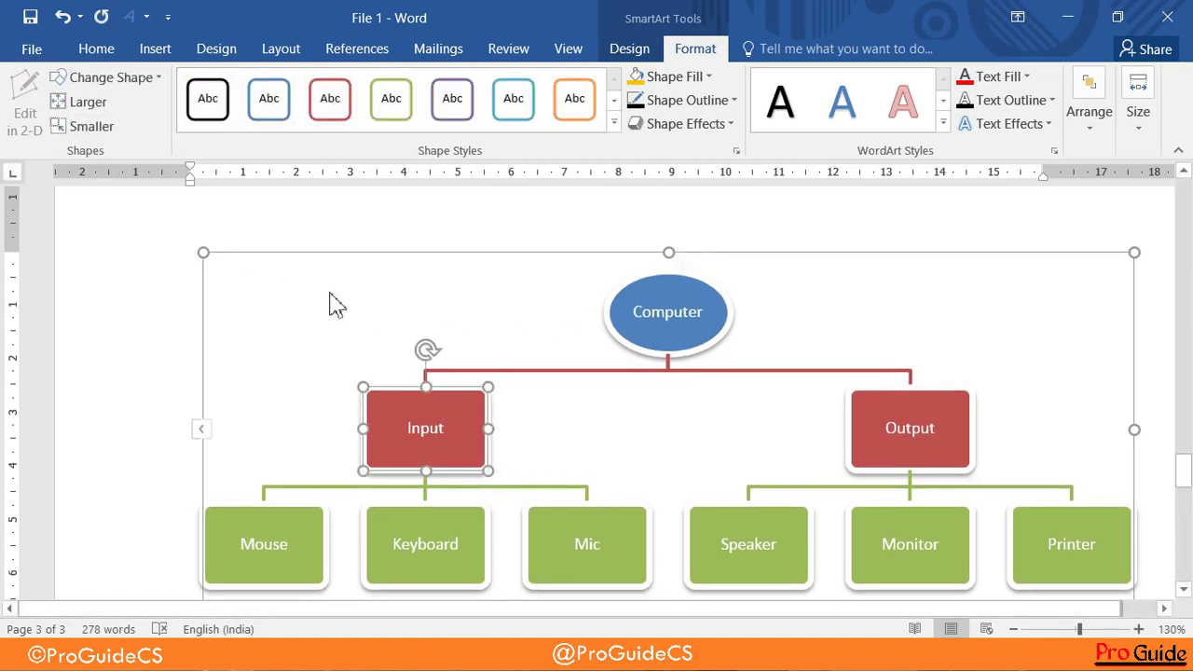
click(102, 77)
click(58, 169)
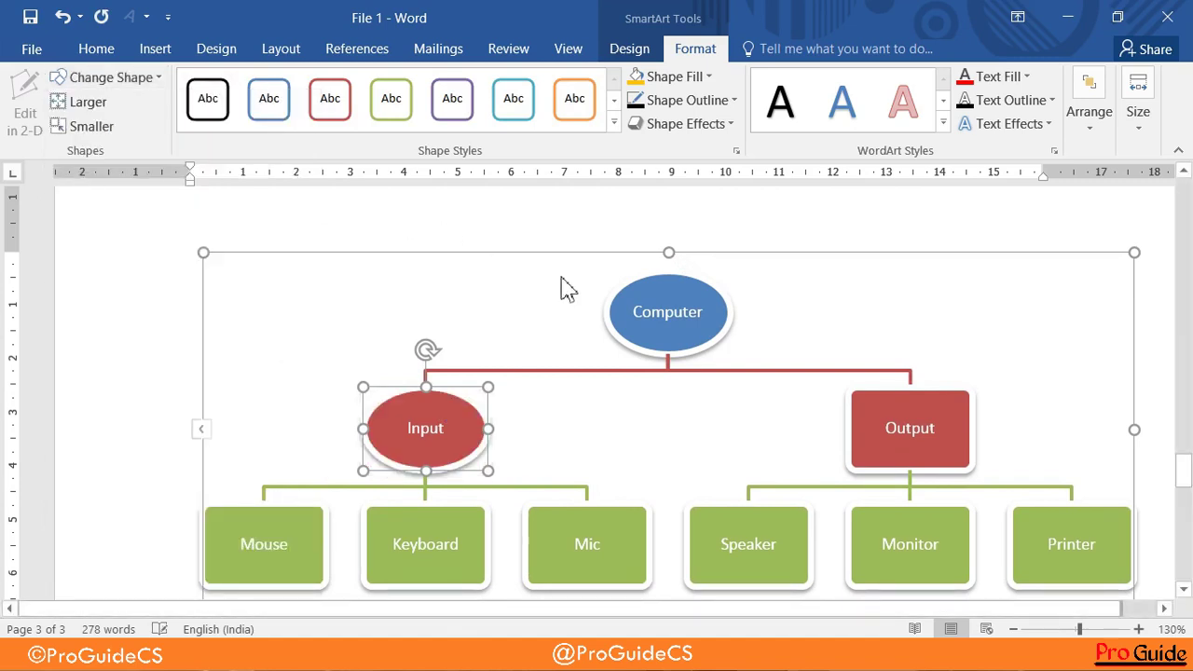
click(909, 401)
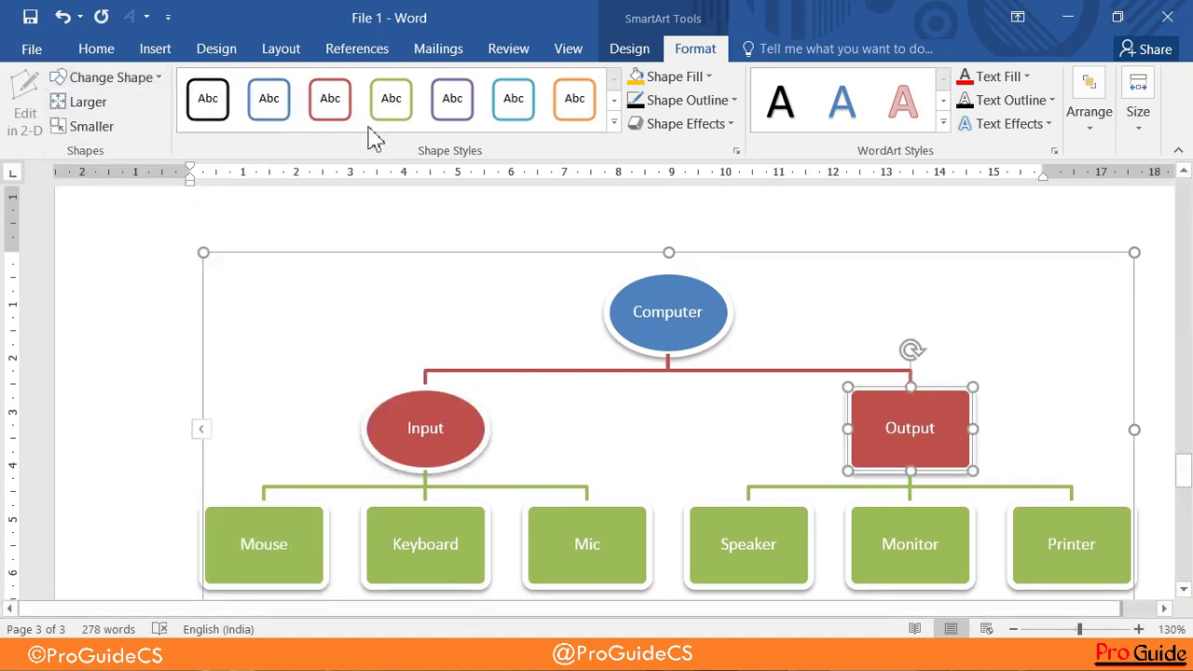
click(117, 77)
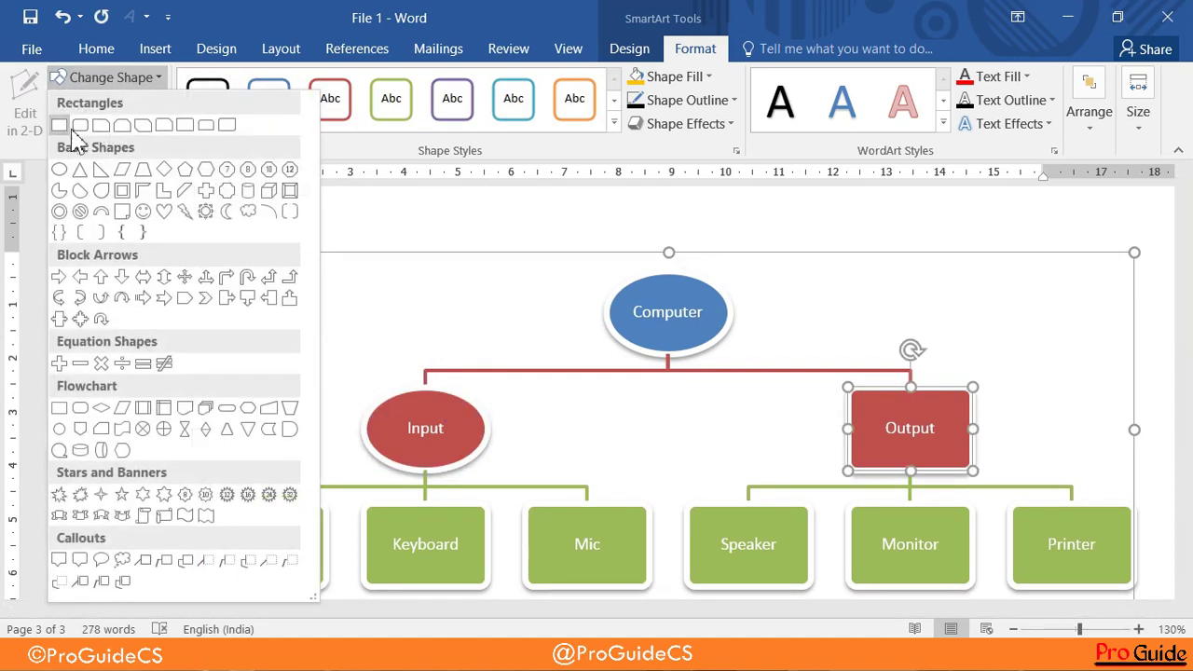
click(59, 170)
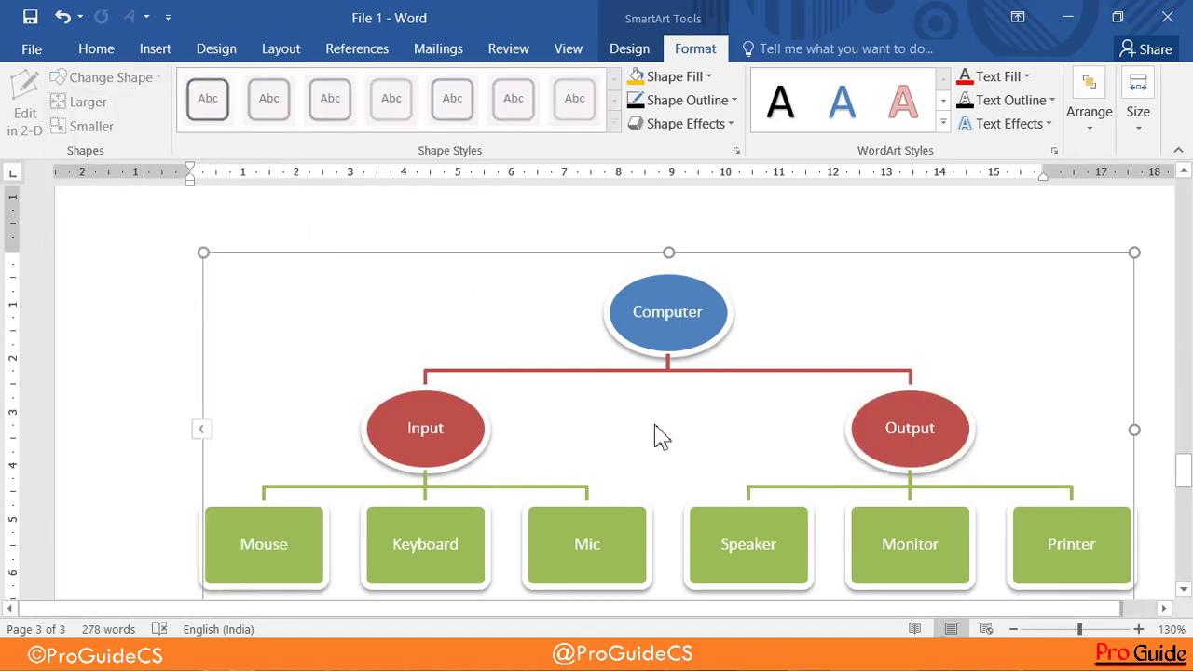
- Enlarge the Input oval one step, then undo the Output oval's enlargement and stretch it by dragging
click(309, 530)
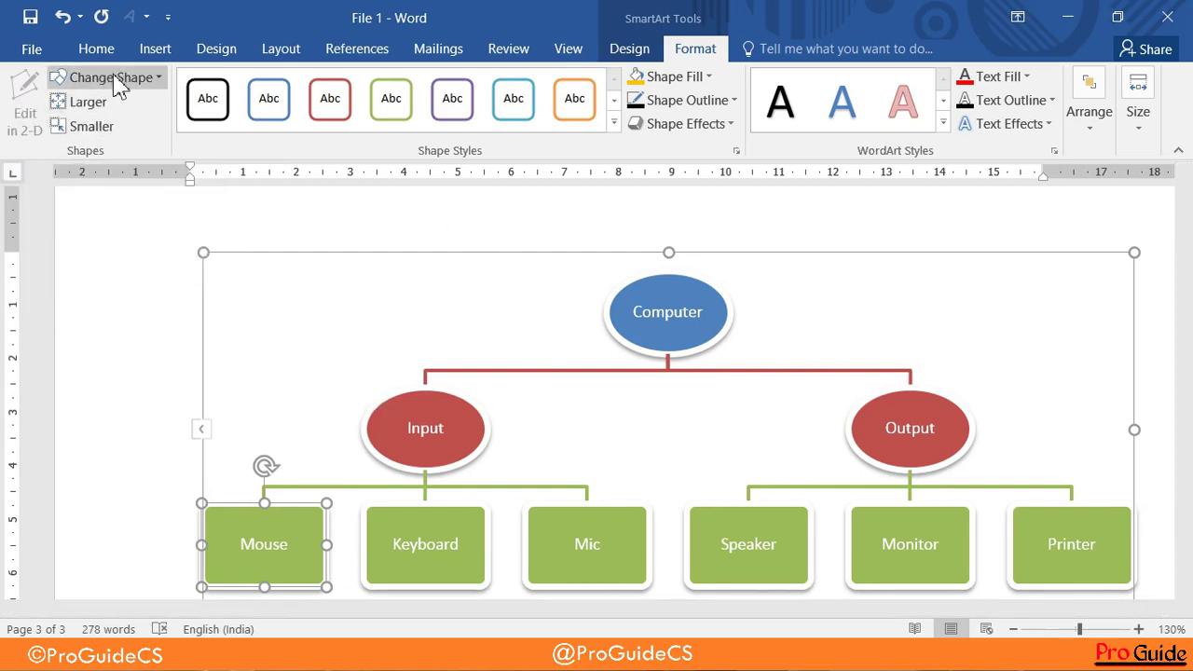
click(442, 406)
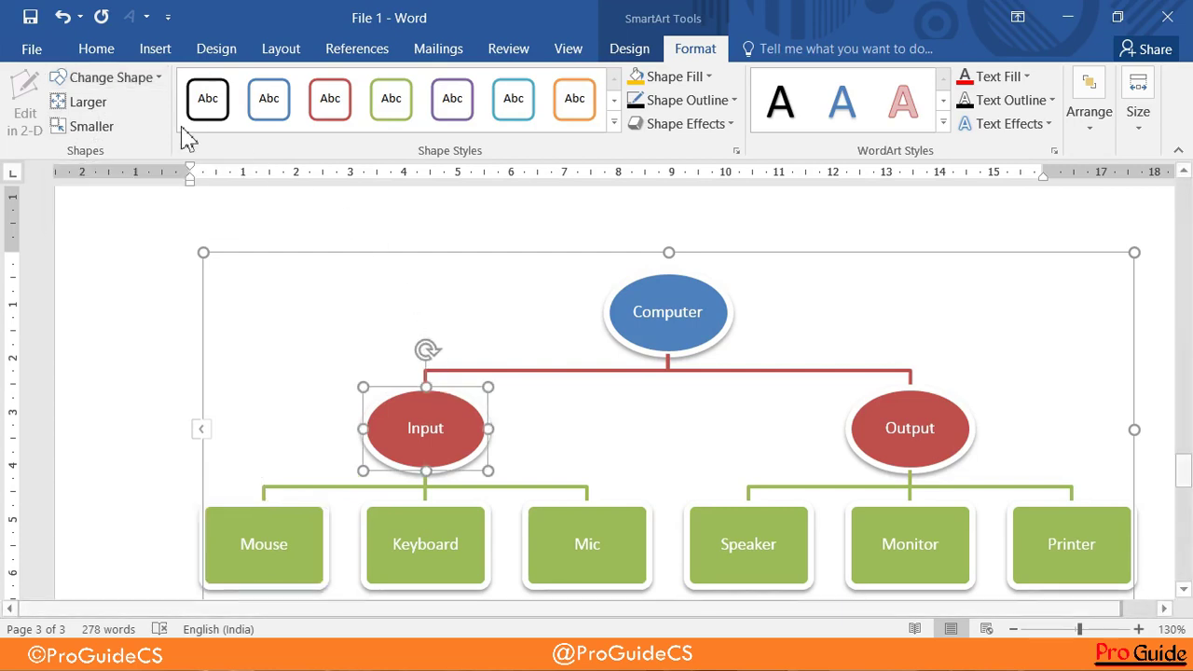
click(84, 108)
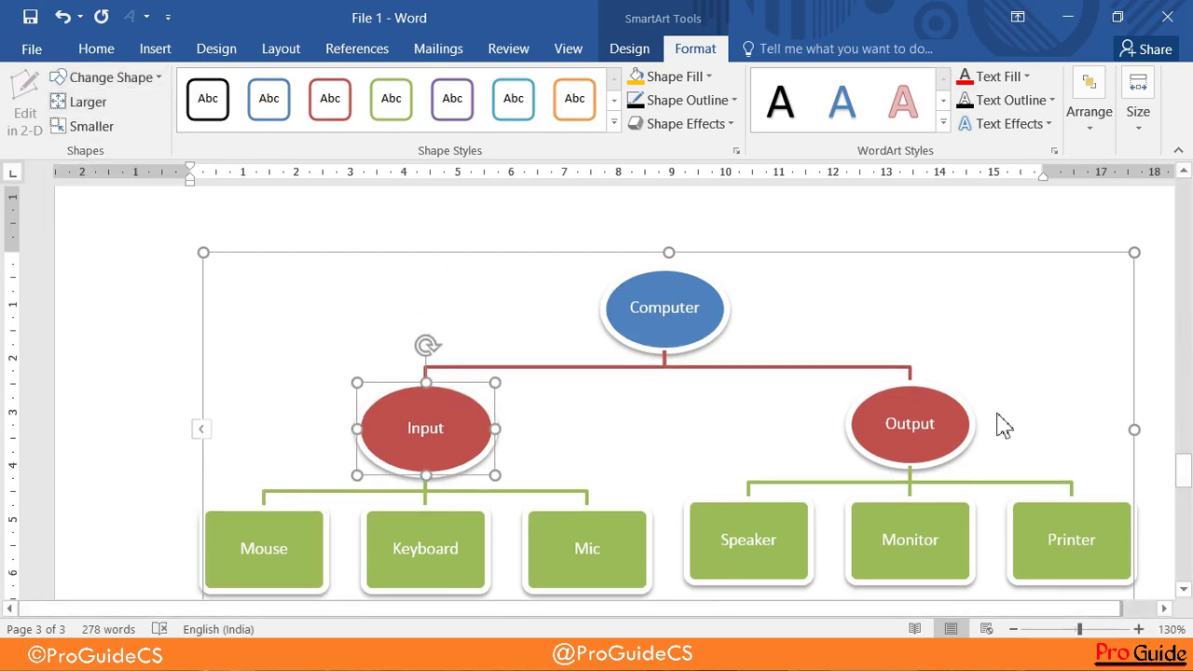
click(934, 391)
click(88, 103)
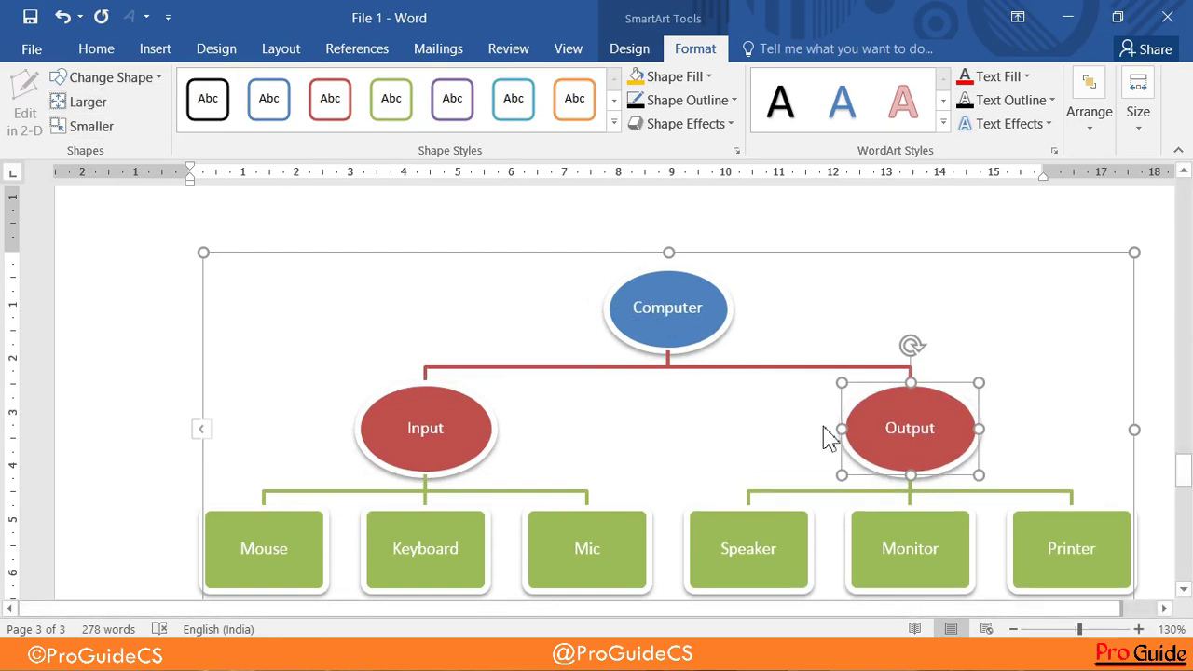
key(ctrl+z)
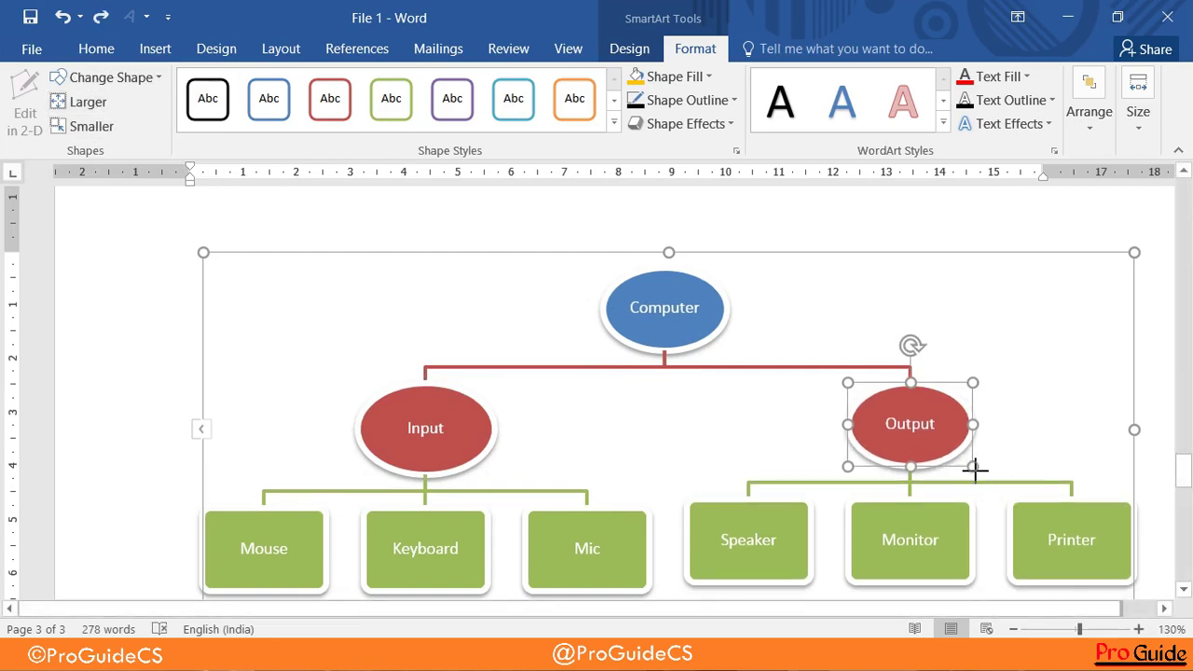
drag(974, 469, 981, 478)
- Undo the oval resizes, then enlarge the Input oval once and shrink it twice
click(485, 453)
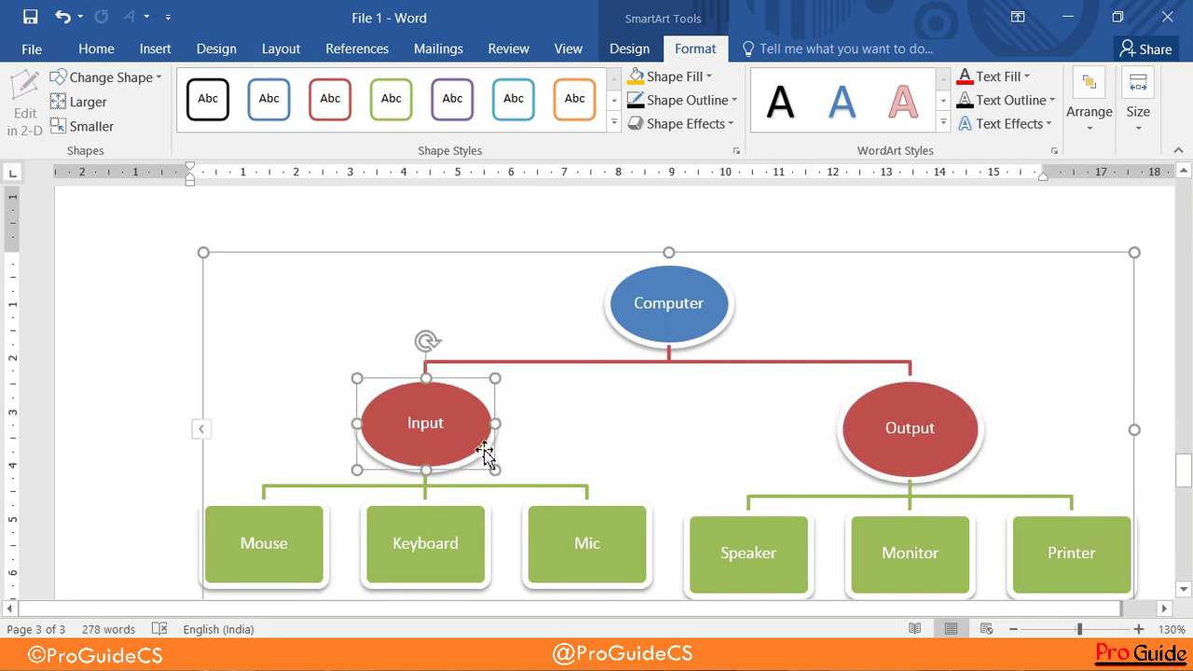
drag(495, 470, 514, 479)
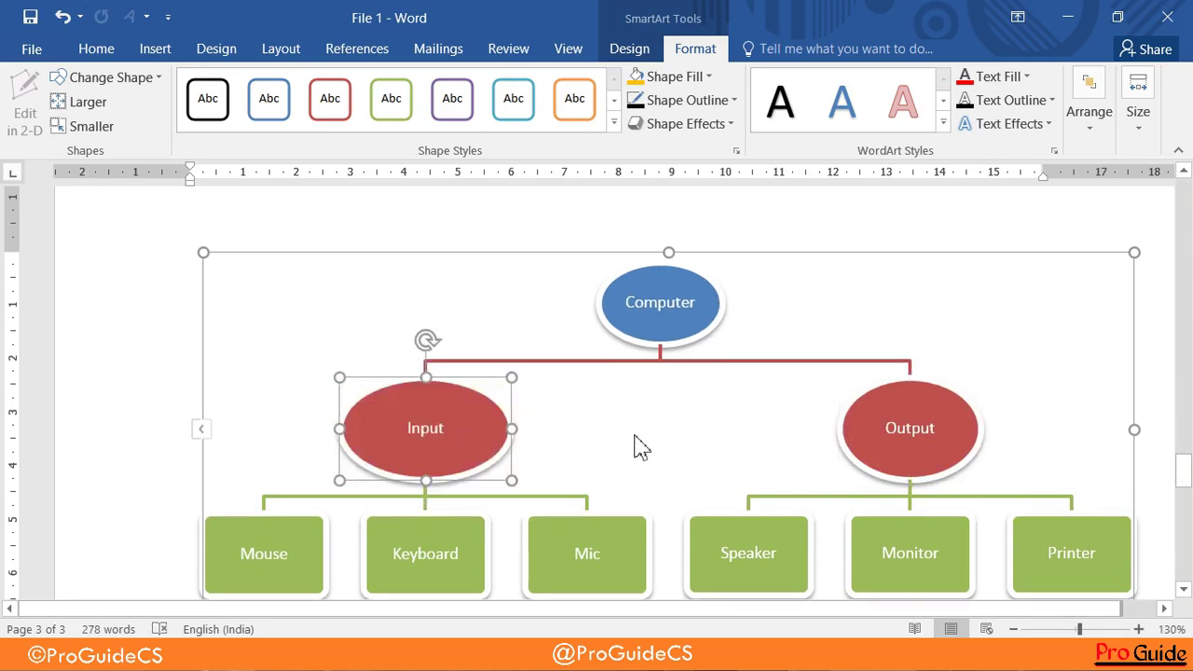
key(ctrl+z)
key(ctrl+z)
key(ctrl+z)
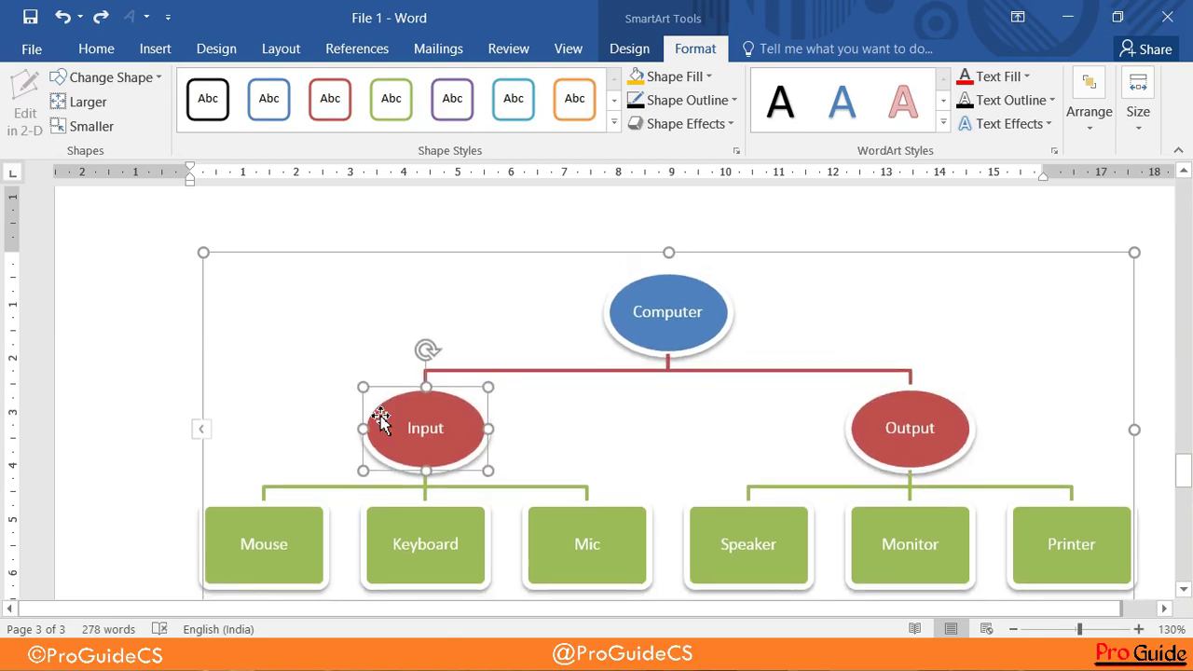
click(58, 102)
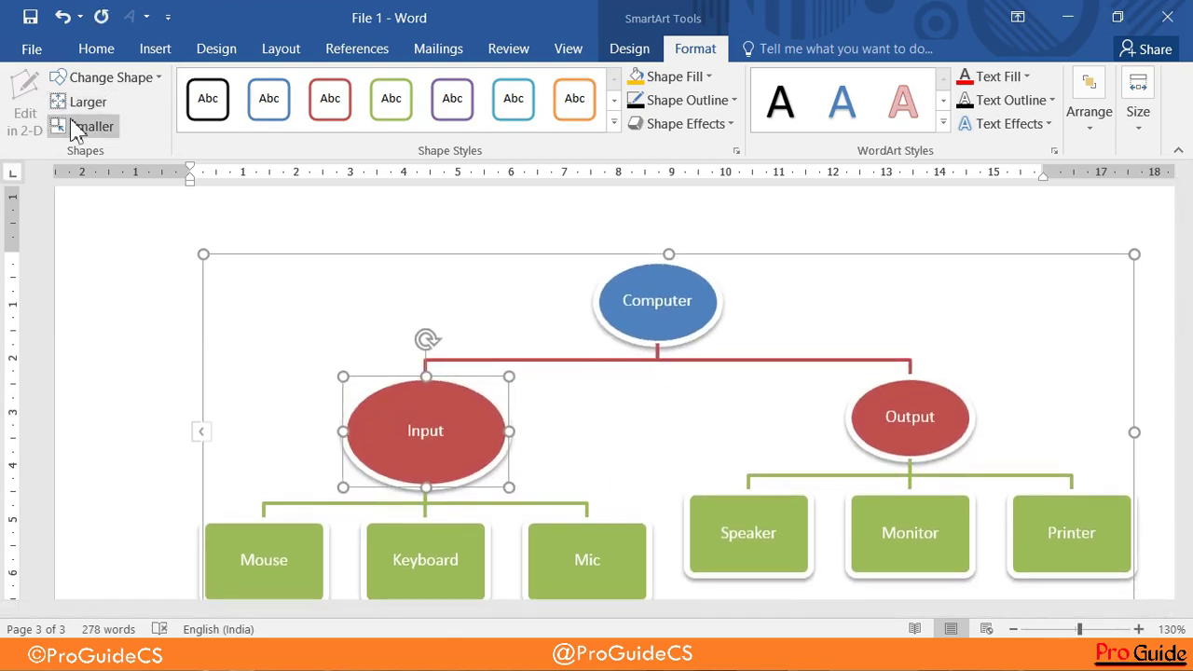
click(76, 129)
click(76, 129)
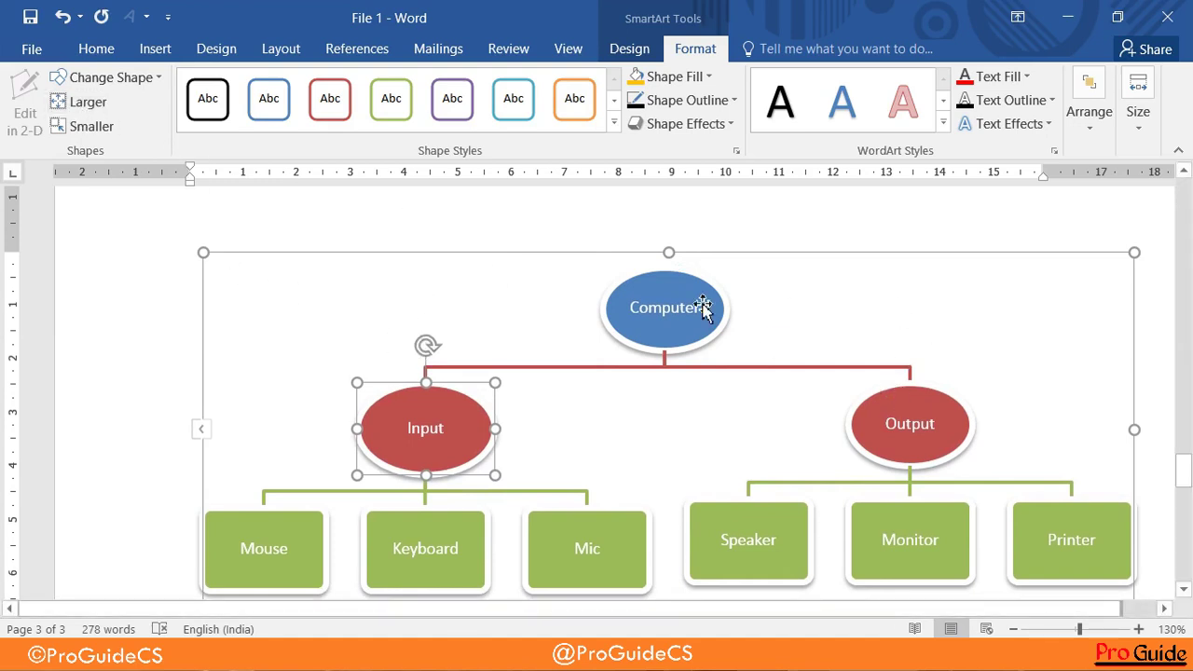
scroll(945, 439, down, 3)
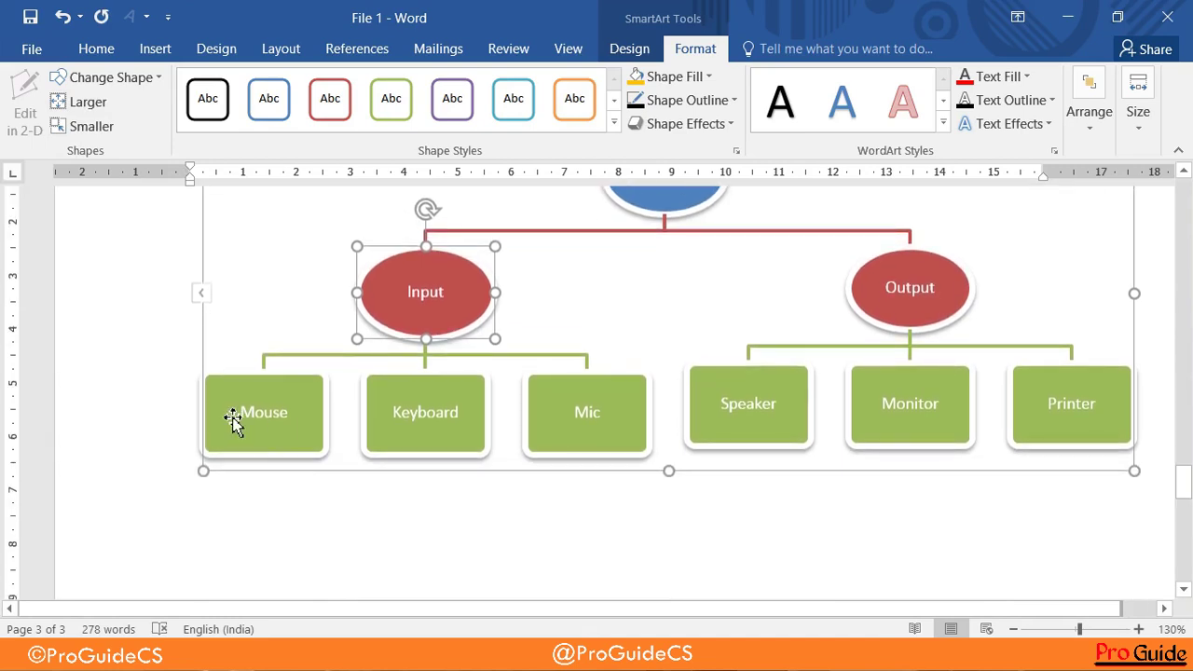
click(267, 396)
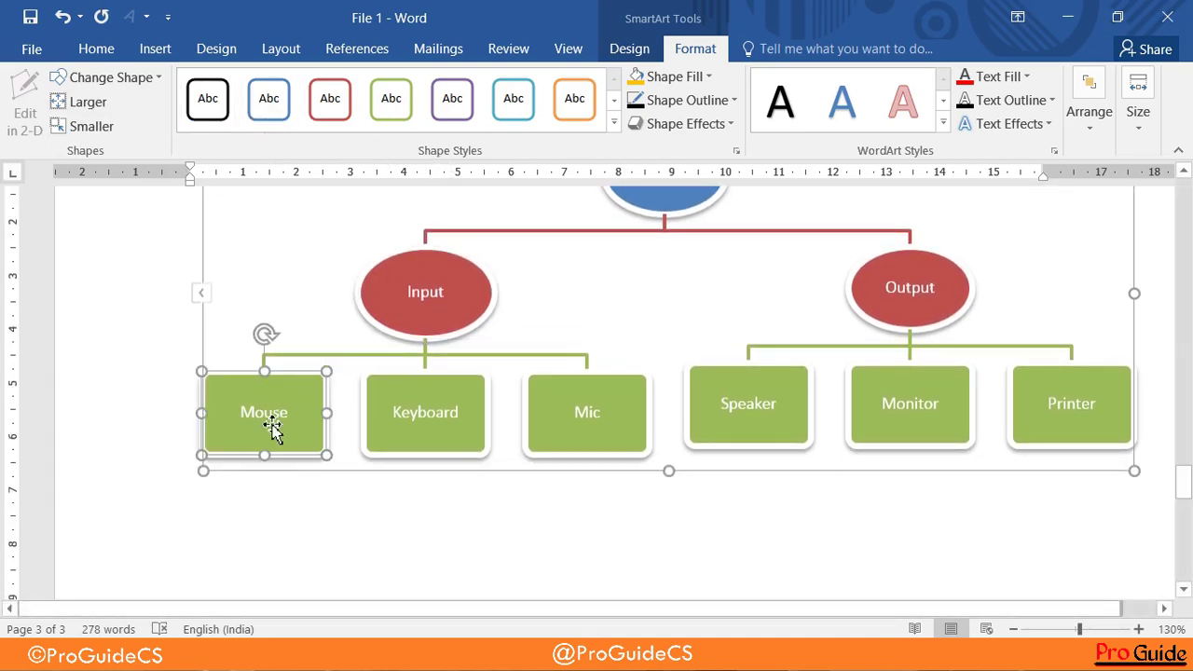
click(614, 122)
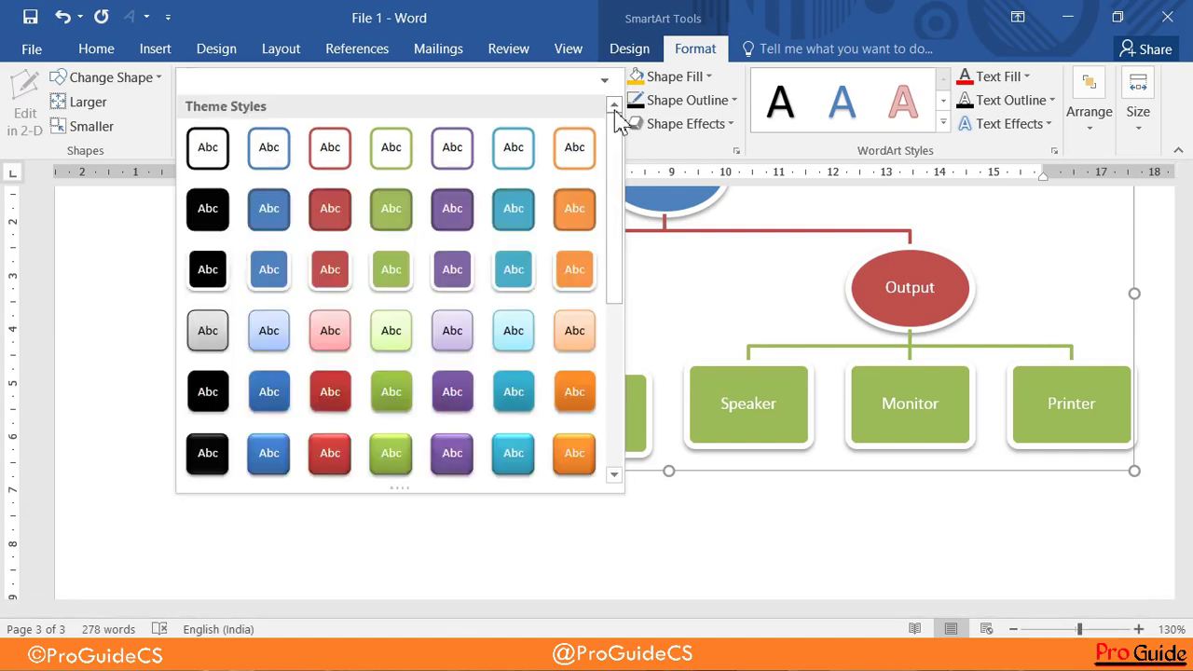
click(1048, 227)
scroll(494, 358, up, 3)
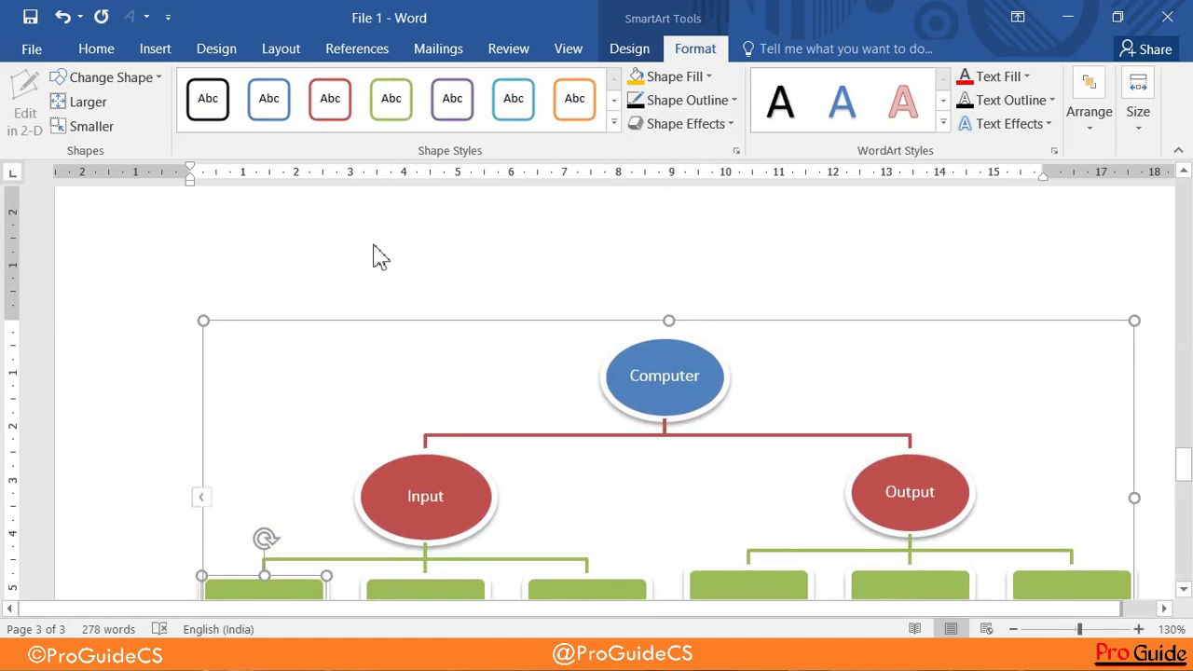
scroll(494, 382, down, 2)
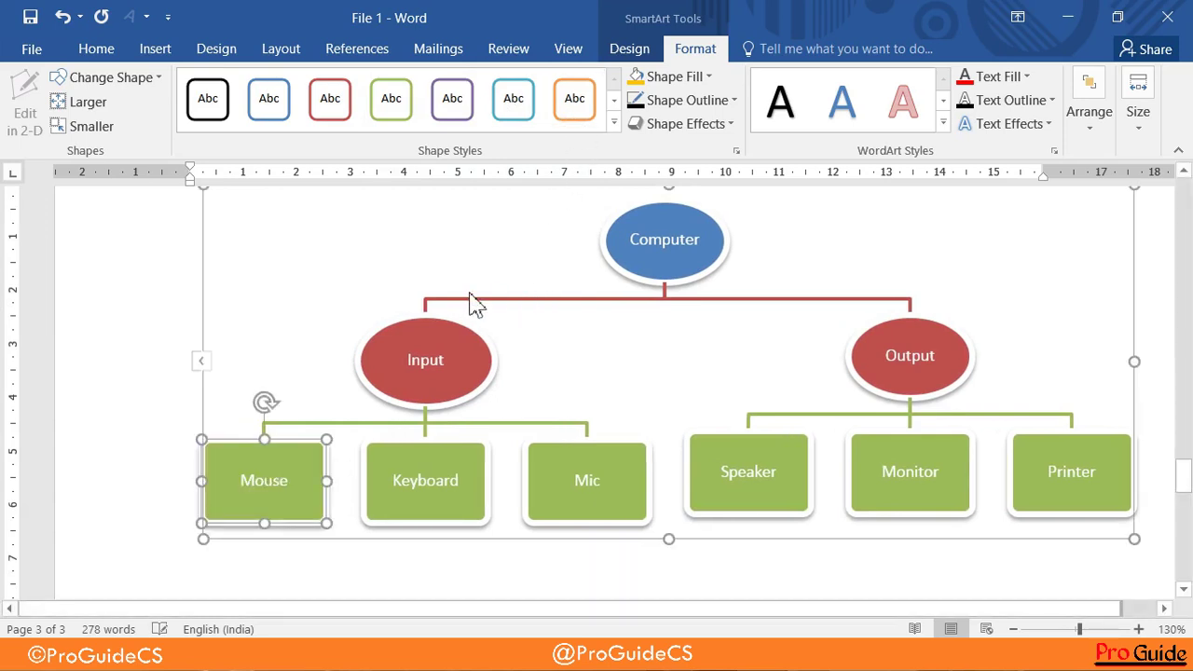
click(270, 282)
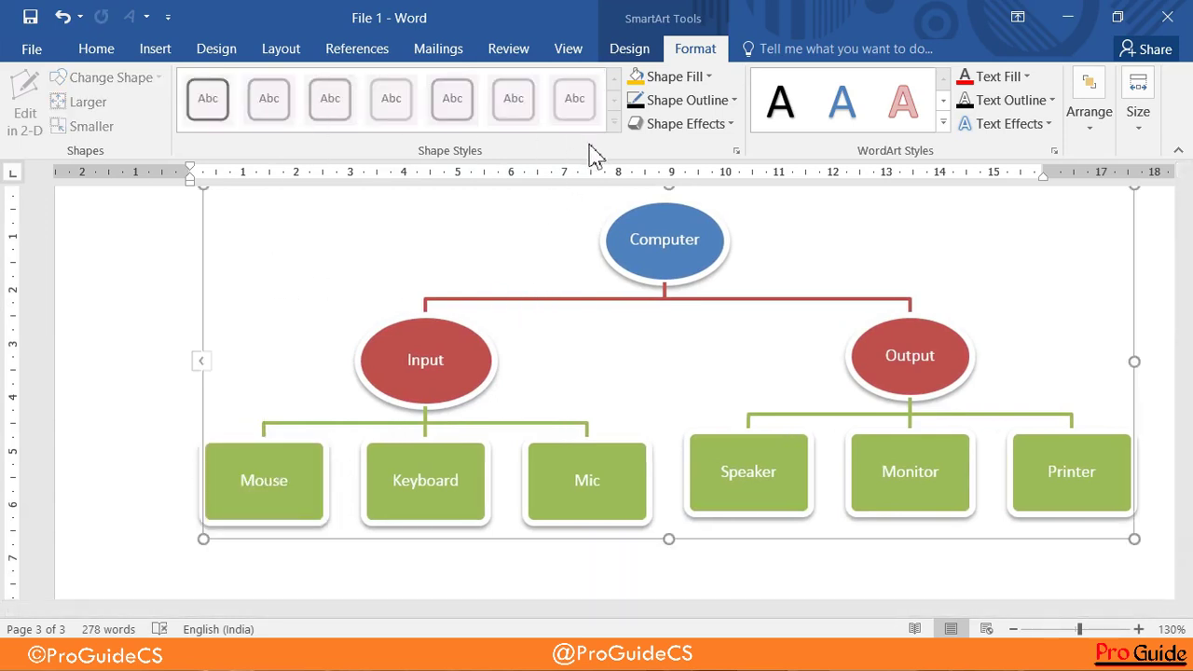
click(669, 86)
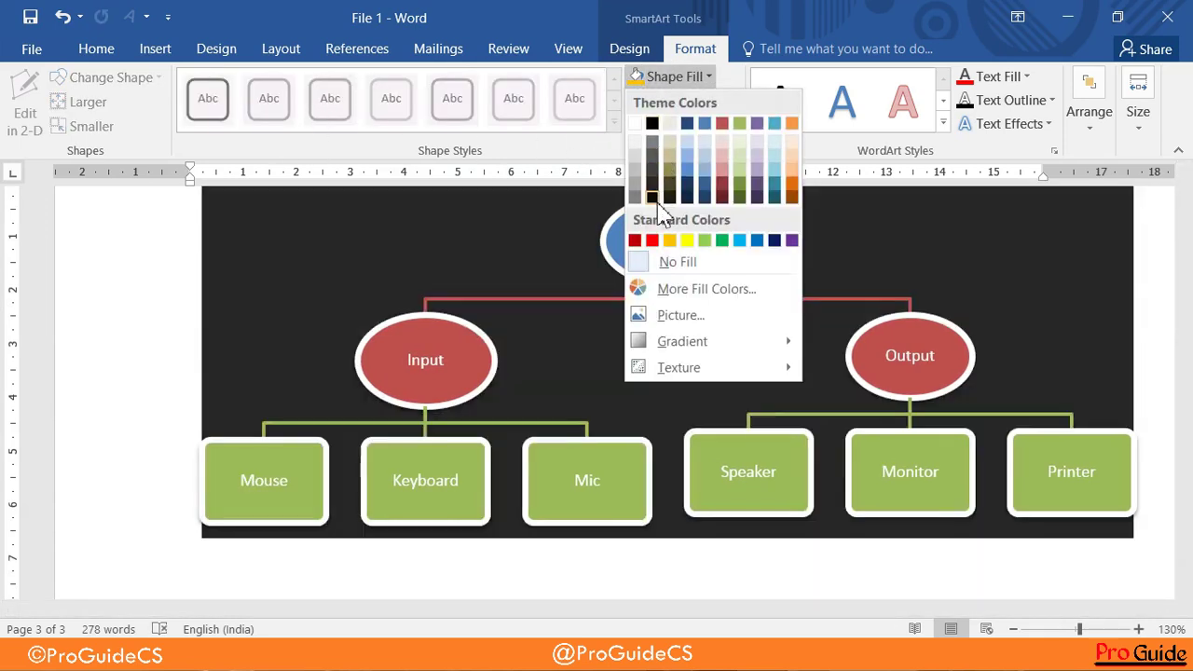
click(377, 271)
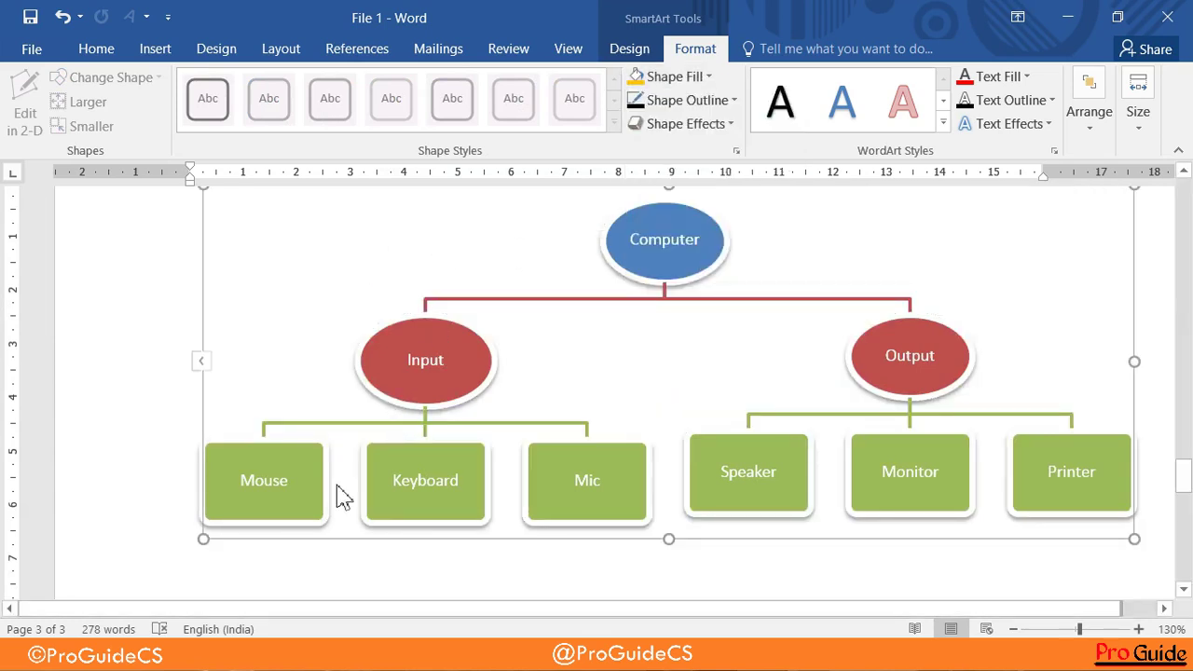
click(310, 494)
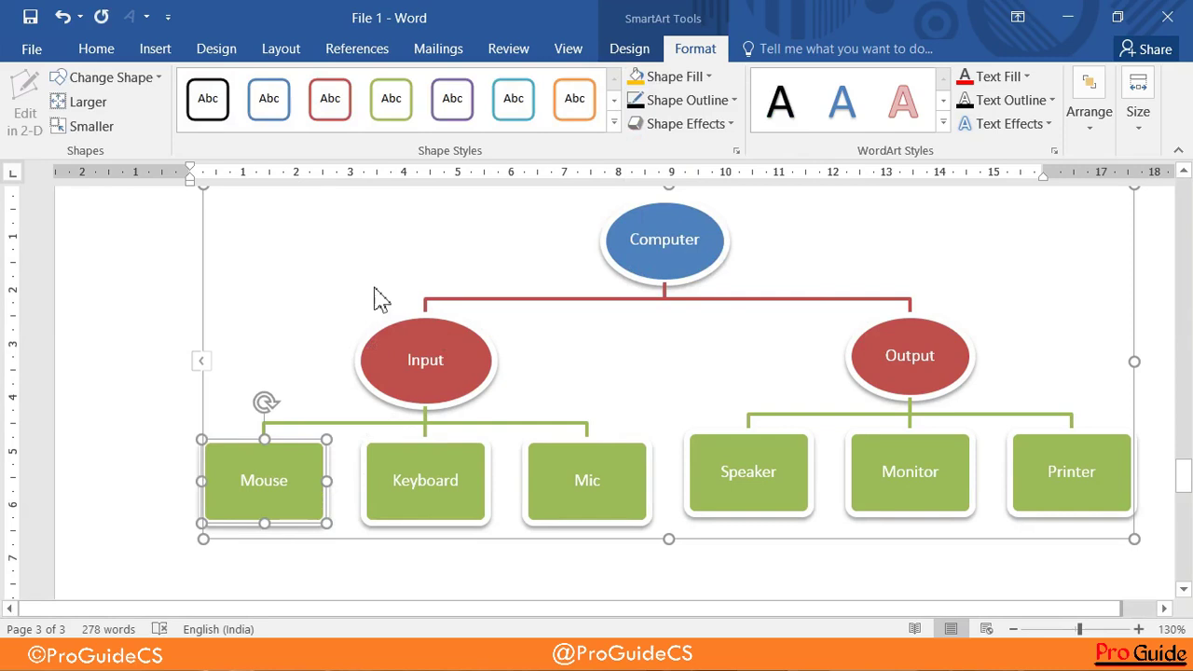
- Apply white-fill styles with blue, purple, teal and orange outlines to Mouse, Keyboard, Mic and Speaker
click(268, 102)
click(444, 515)
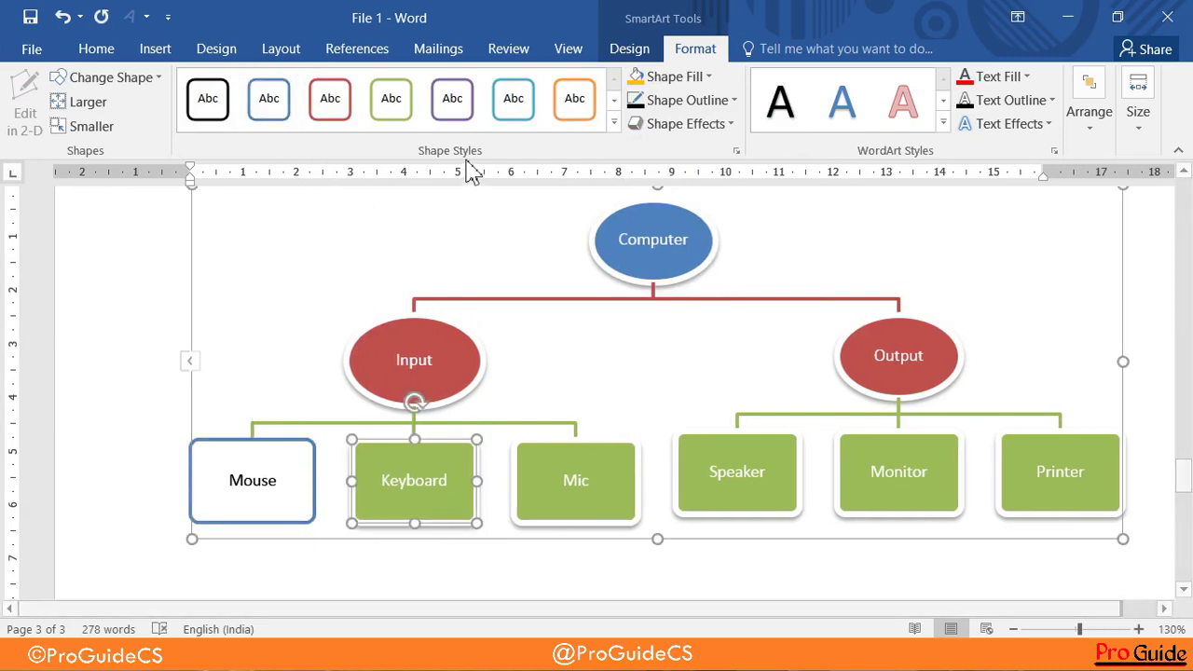
click(452, 98)
click(540, 466)
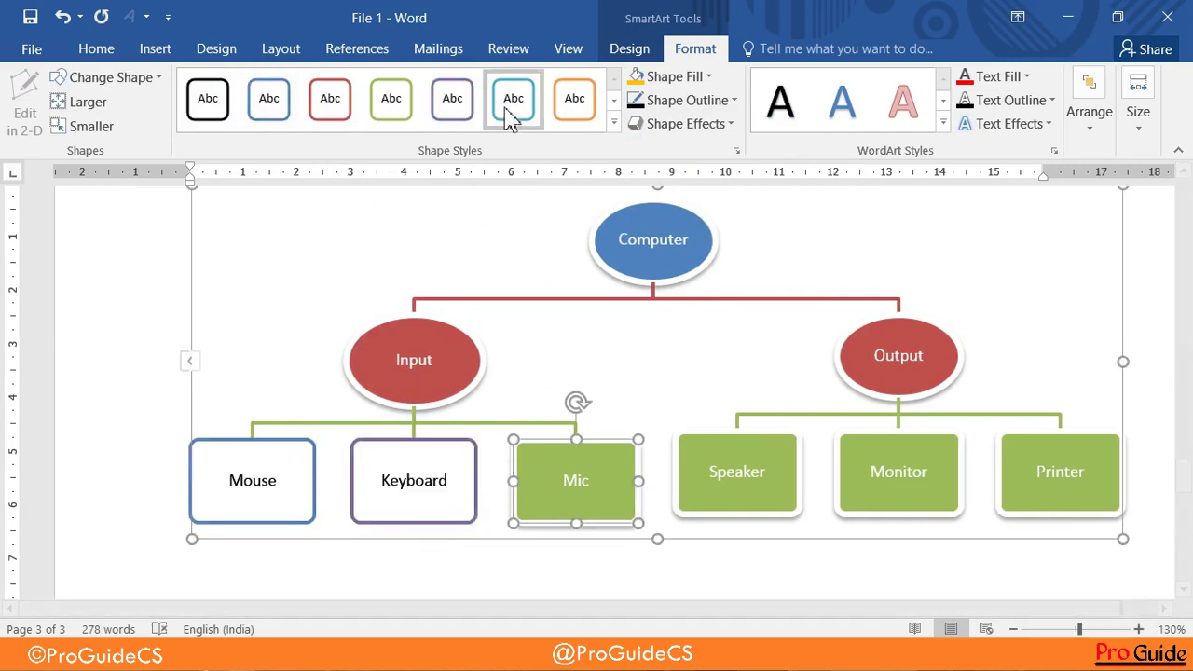
click(511, 104)
click(706, 476)
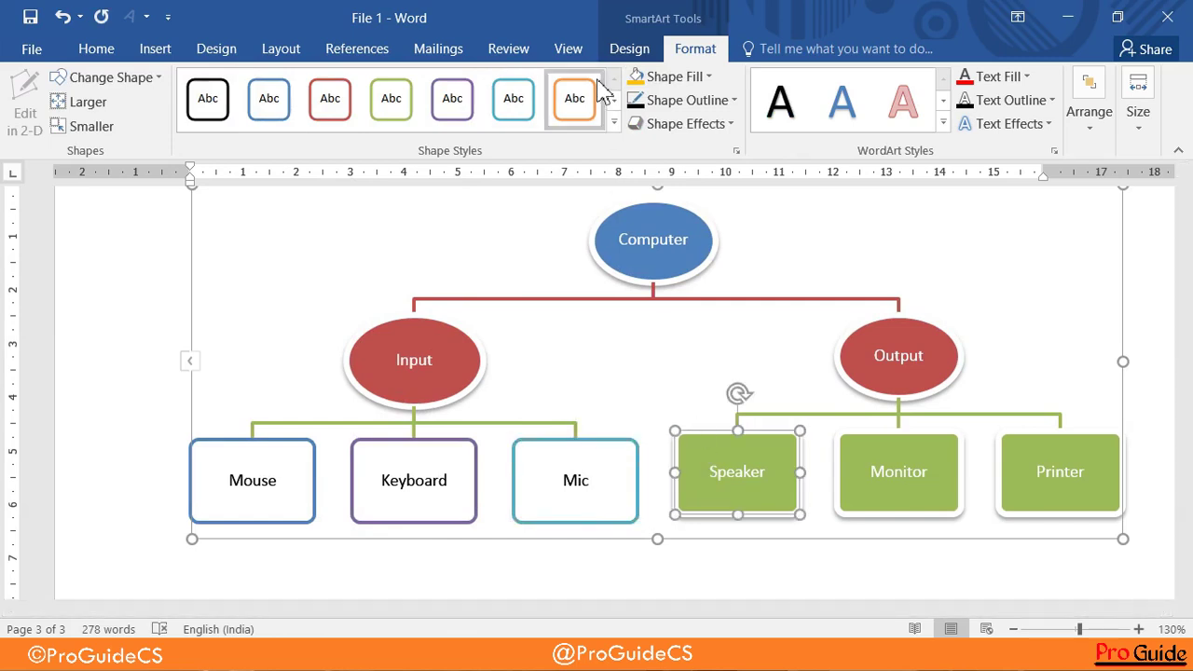
click(578, 100)
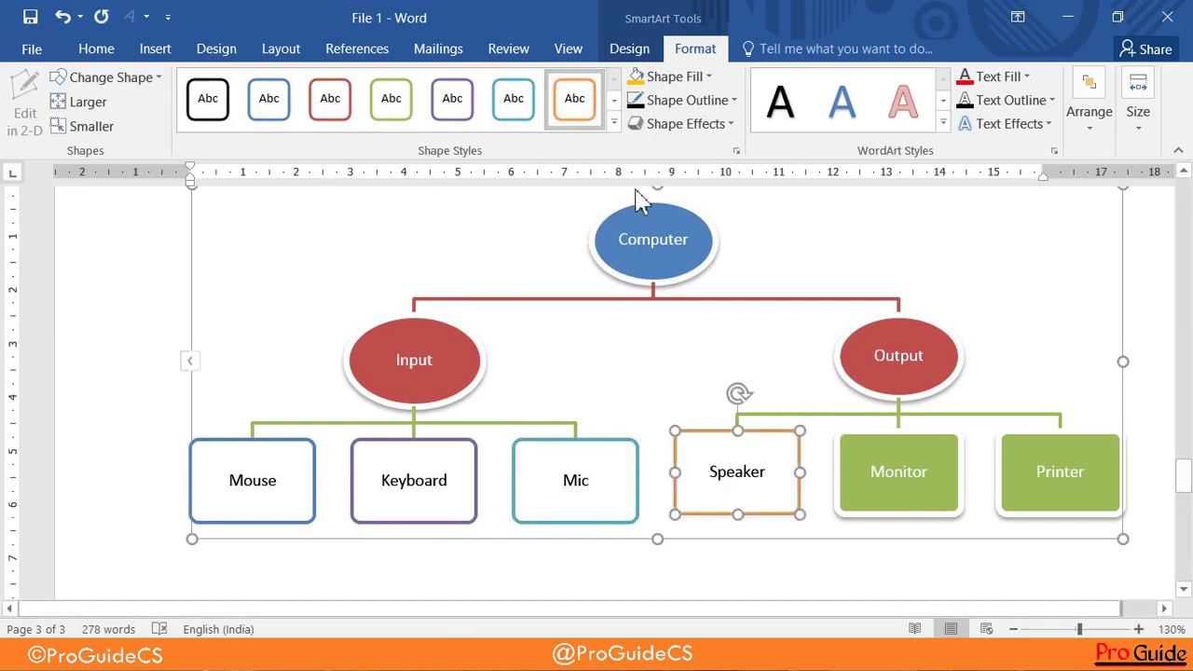
- Select the Input ellipse, then browse Shape Effects without applying any
click(452, 387)
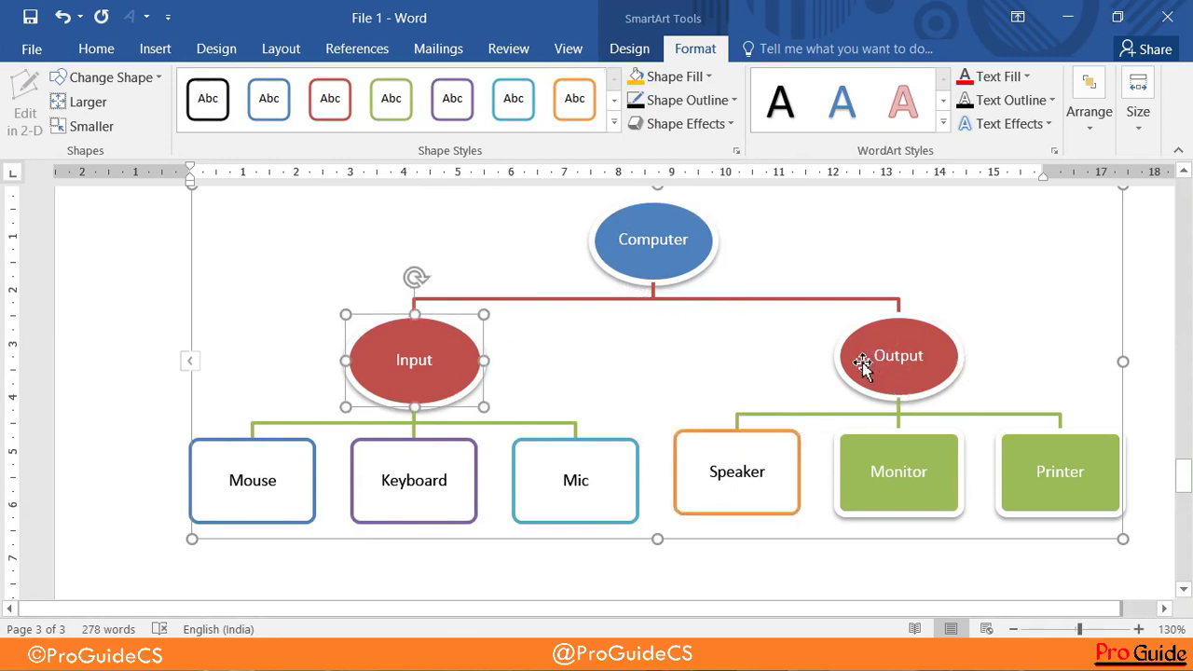
click(426, 224)
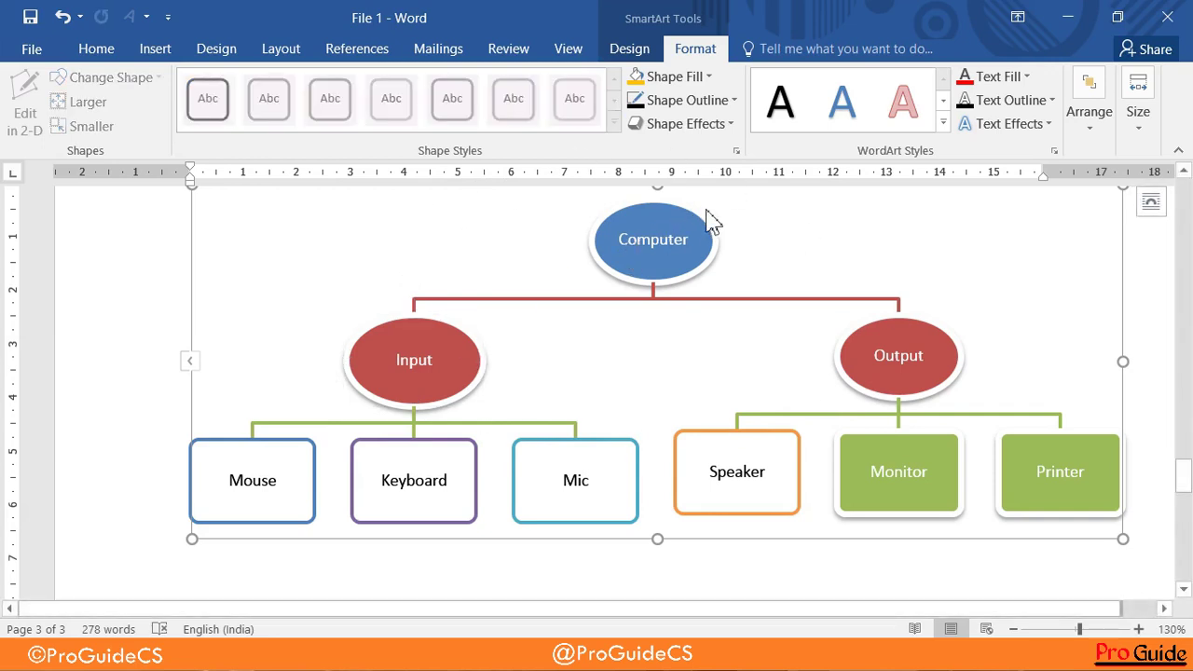
click(701, 128)
click(417, 262)
- Restyle the Monitor box in glossy orange and the Computer ellipse in glossy cyan
click(845, 444)
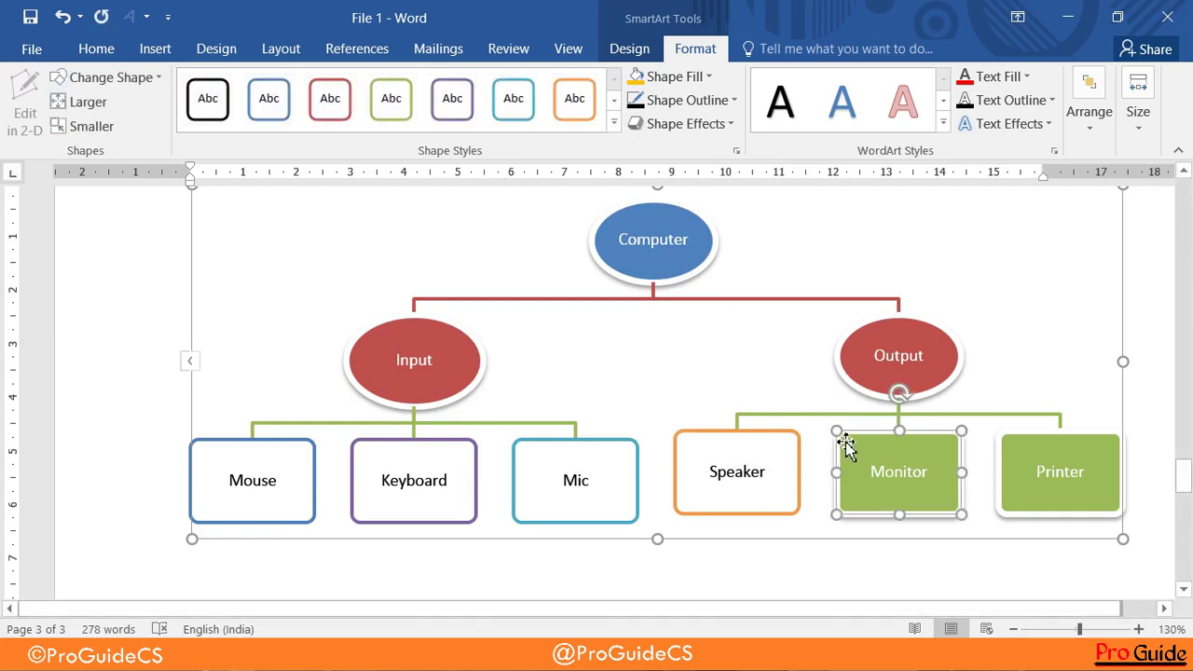
click(614, 122)
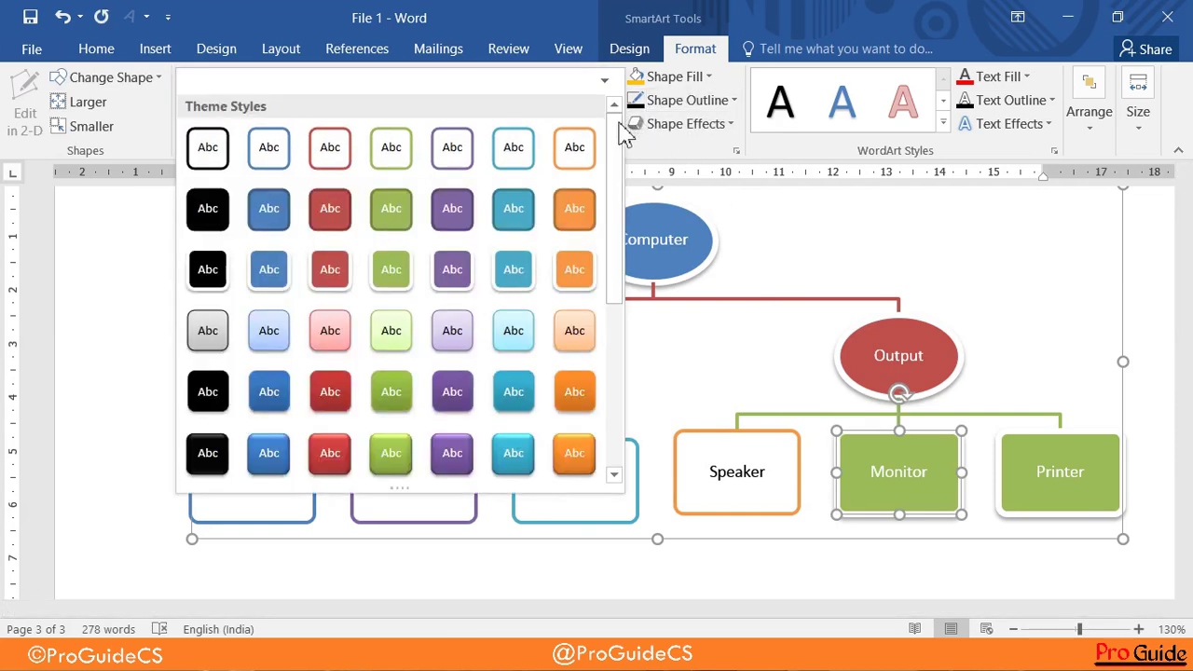
click(569, 466)
click(641, 283)
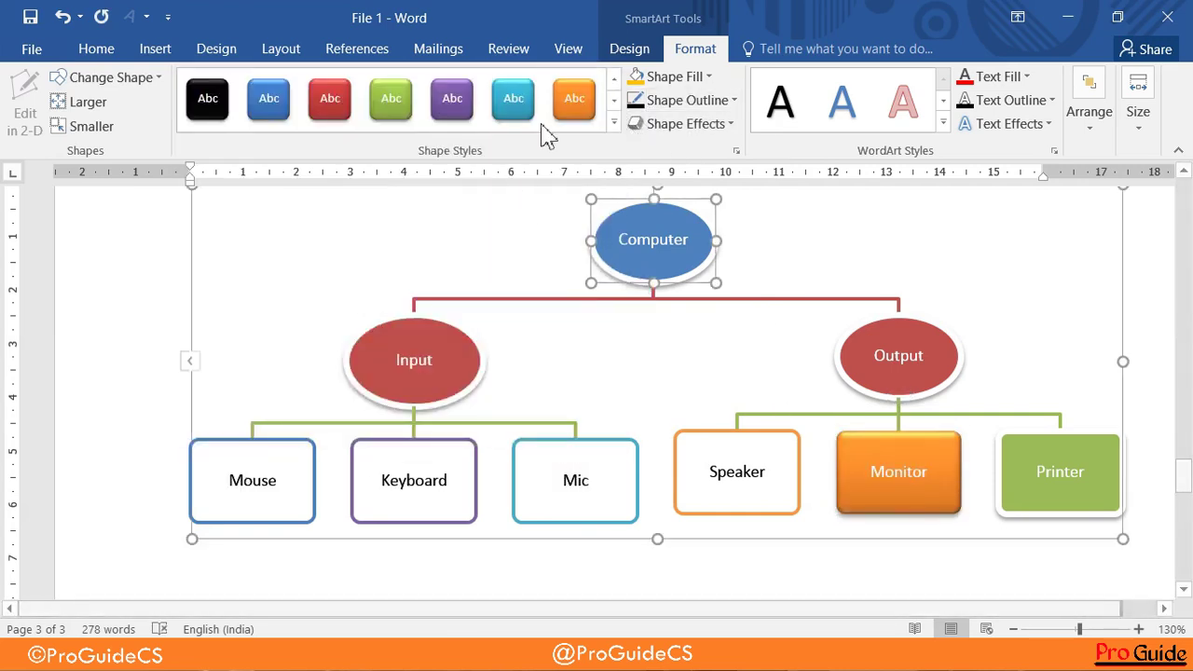
click(575, 104)
click(529, 108)
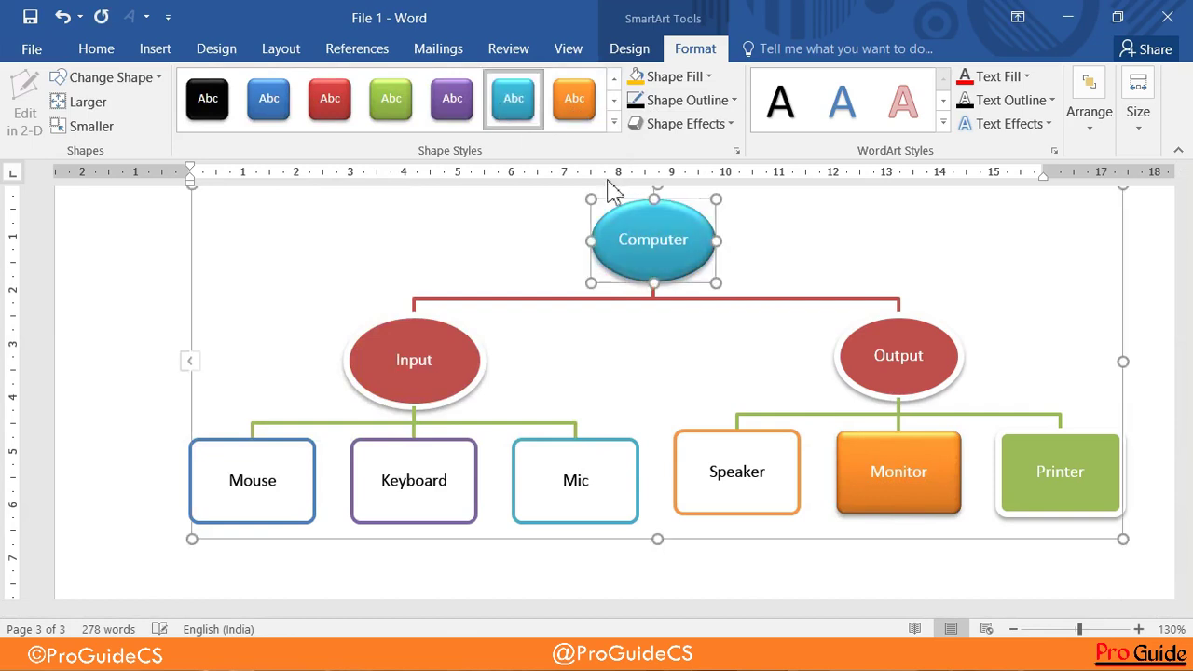
- Apply a soft pink Shape Style to the Printer box
click(1044, 500)
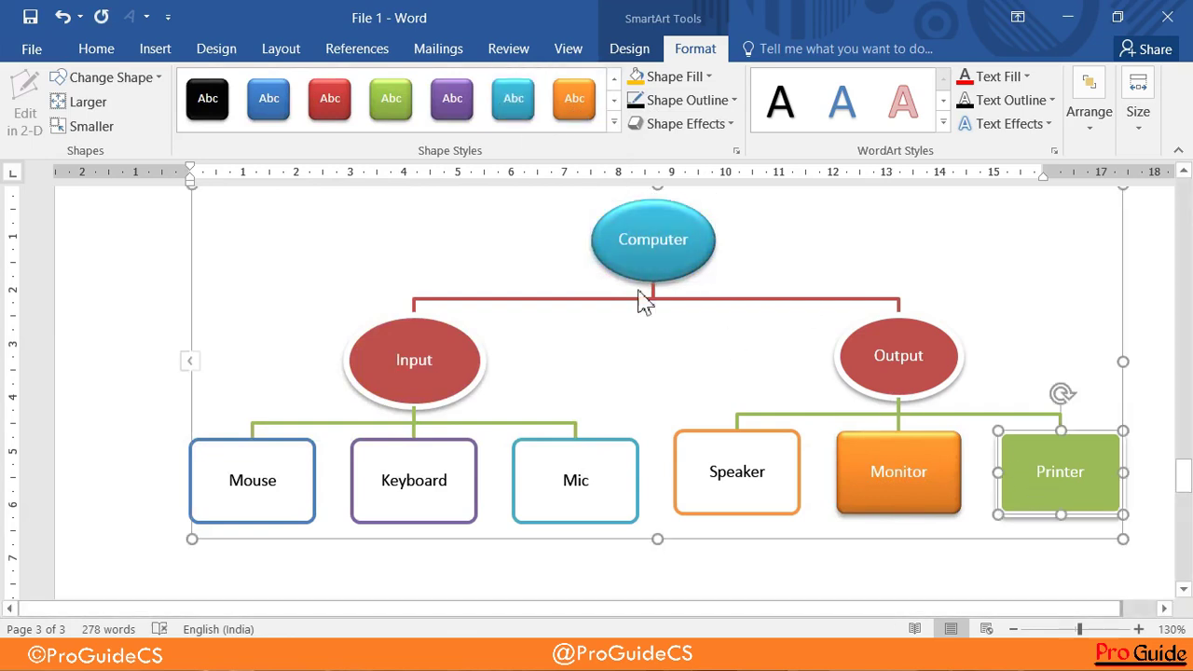
click(614, 122)
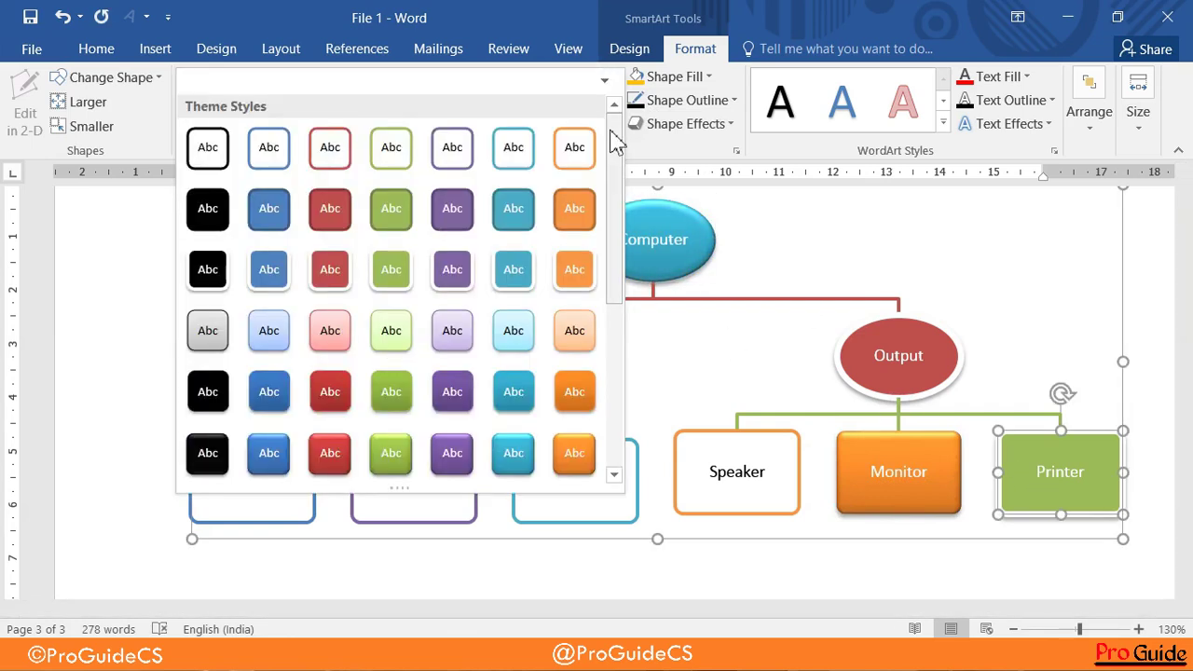
click(321, 337)
click(528, 446)
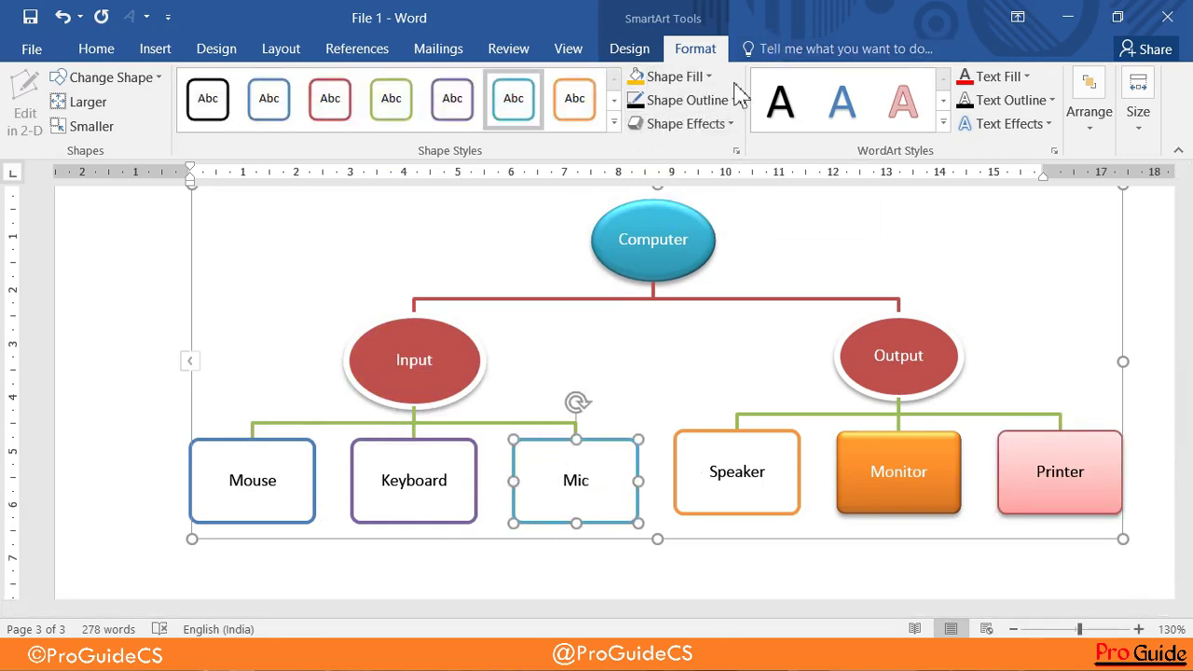
- Fill the Mic box bright red with a black outline
click(701, 77)
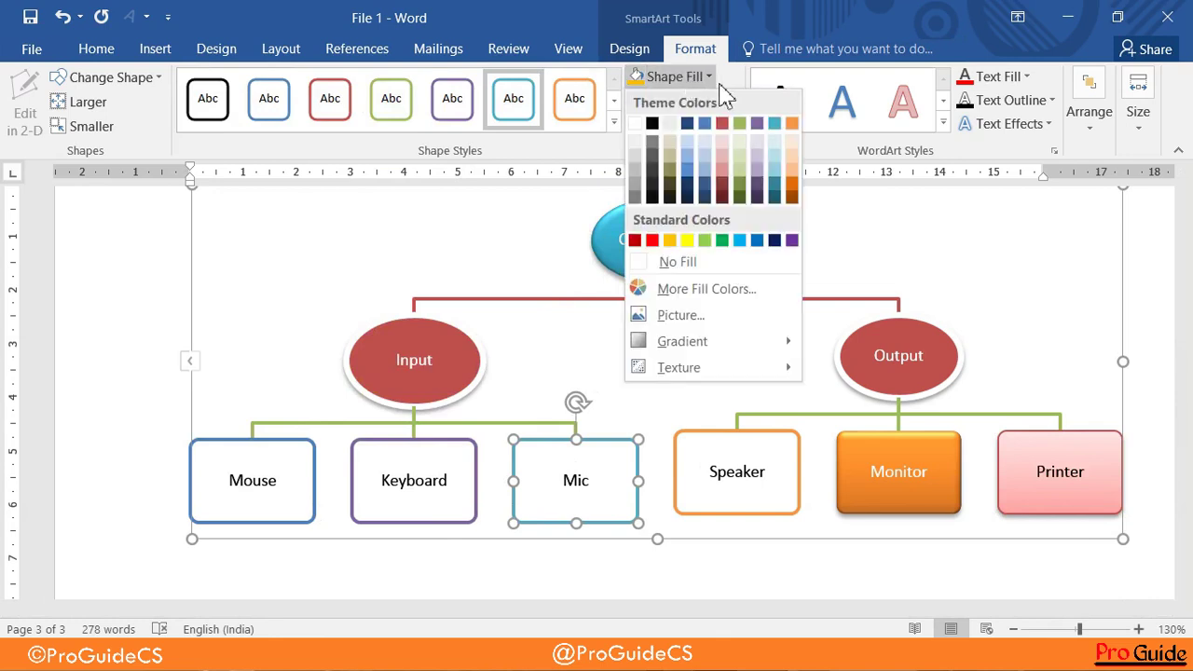
click(651, 241)
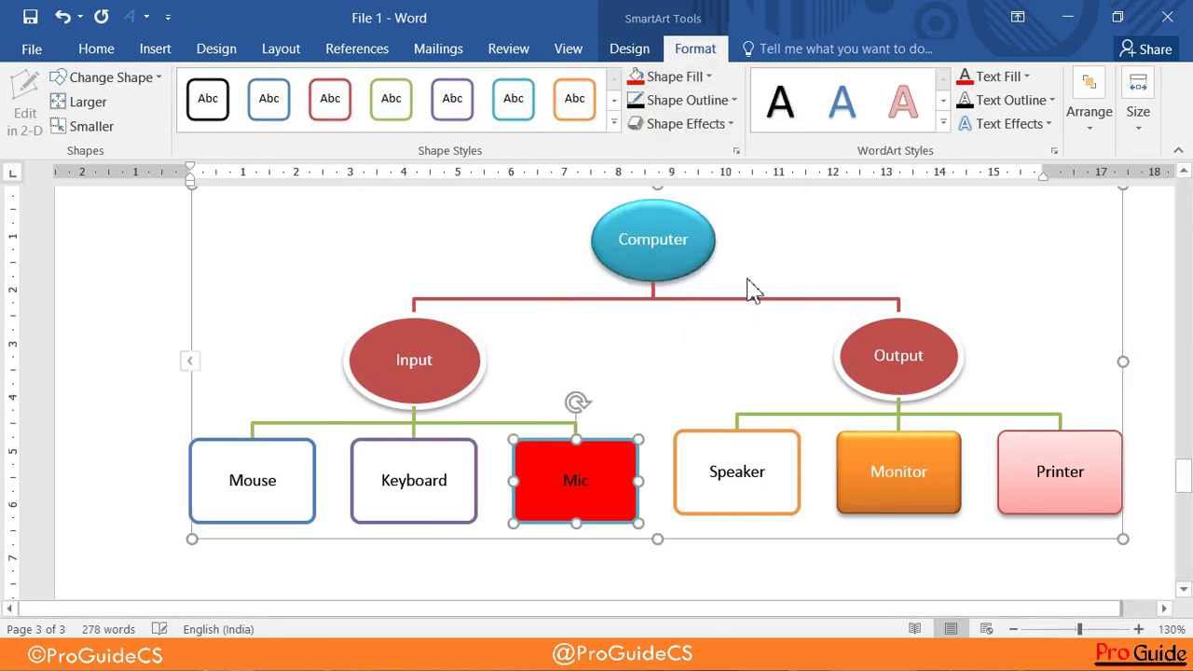
click(722, 101)
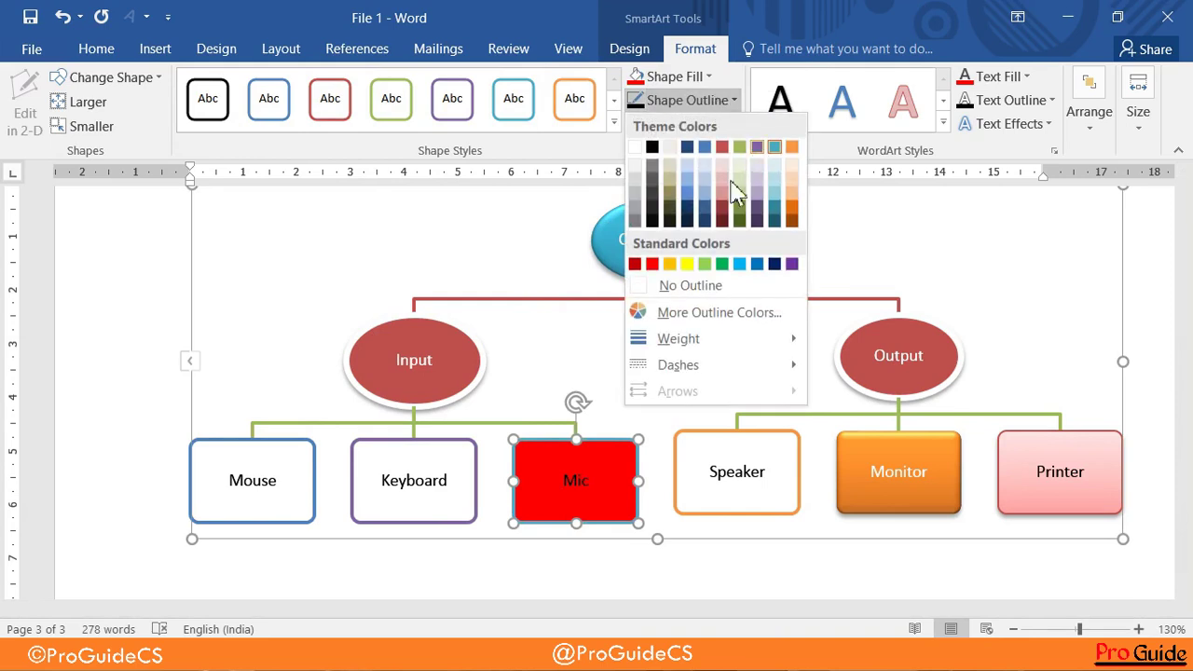
click(652, 149)
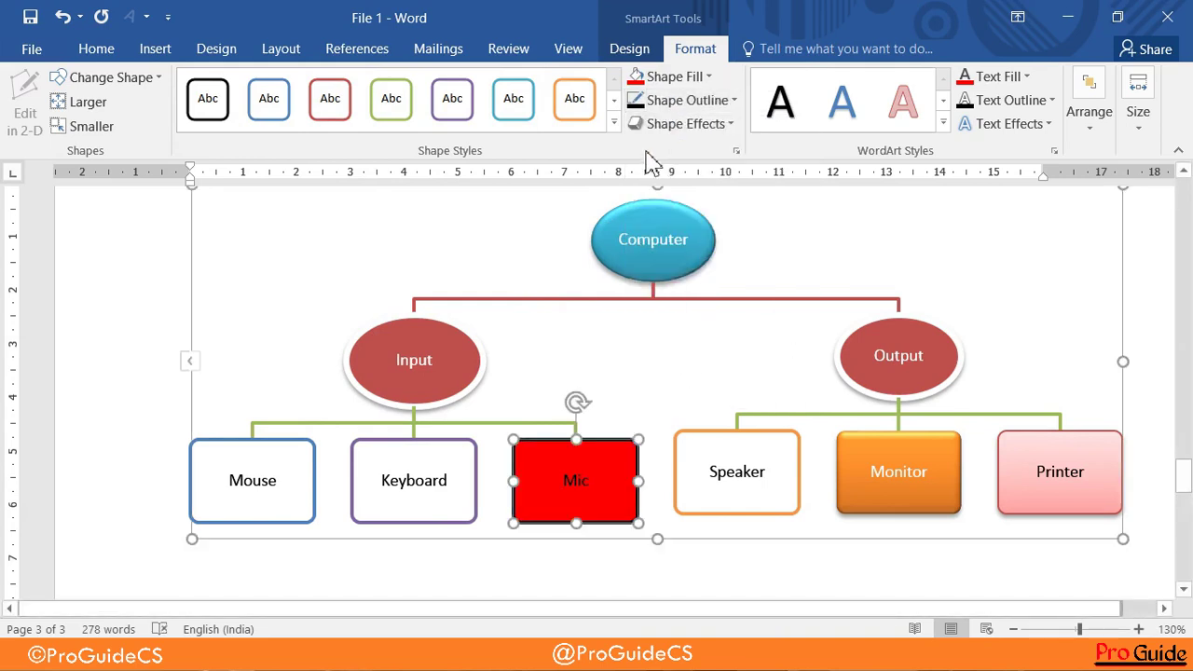
click(658, 368)
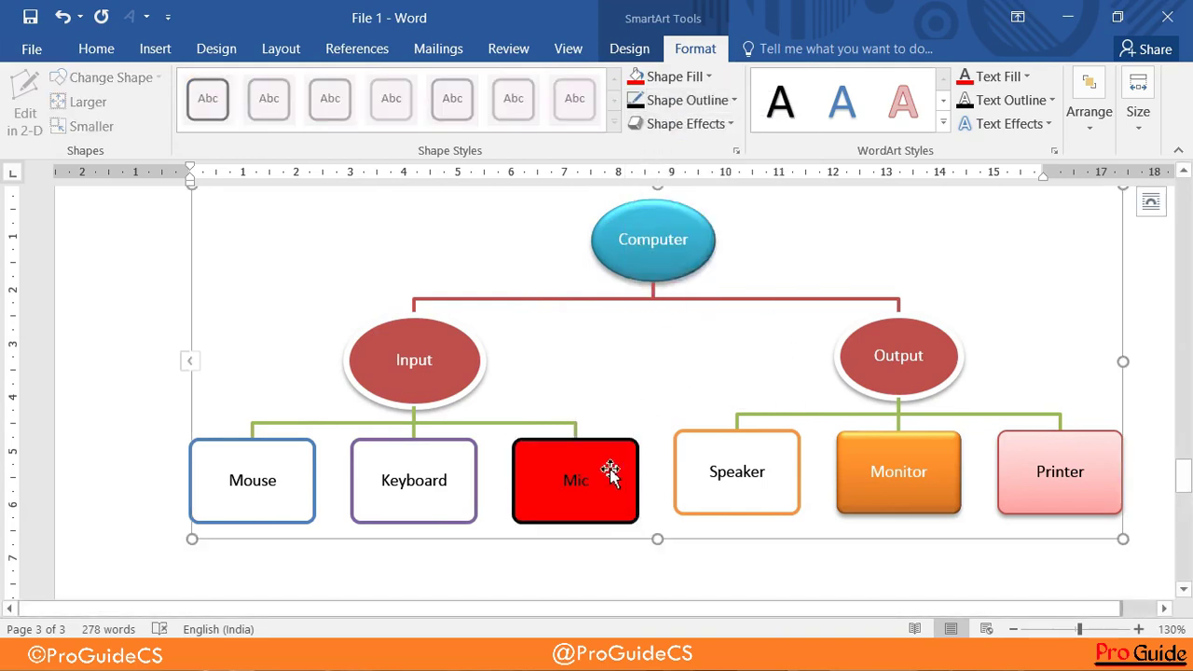
- Format the Mic label as white, 14 pt Arial Black
click(584, 479)
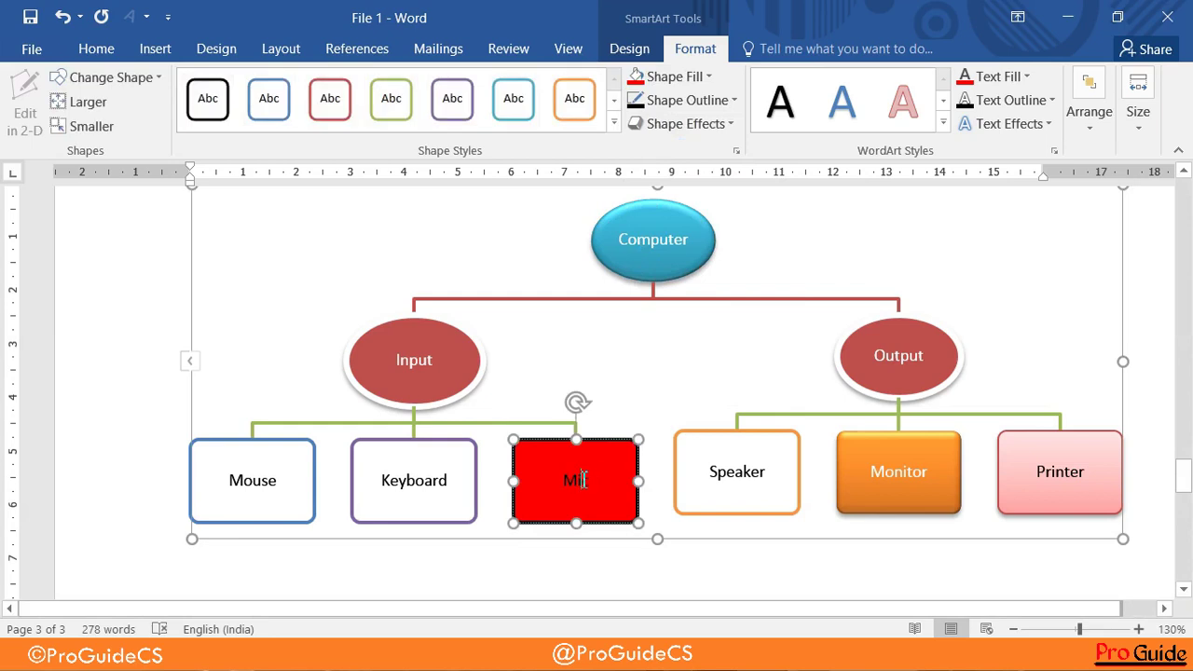
double_click(580, 479)
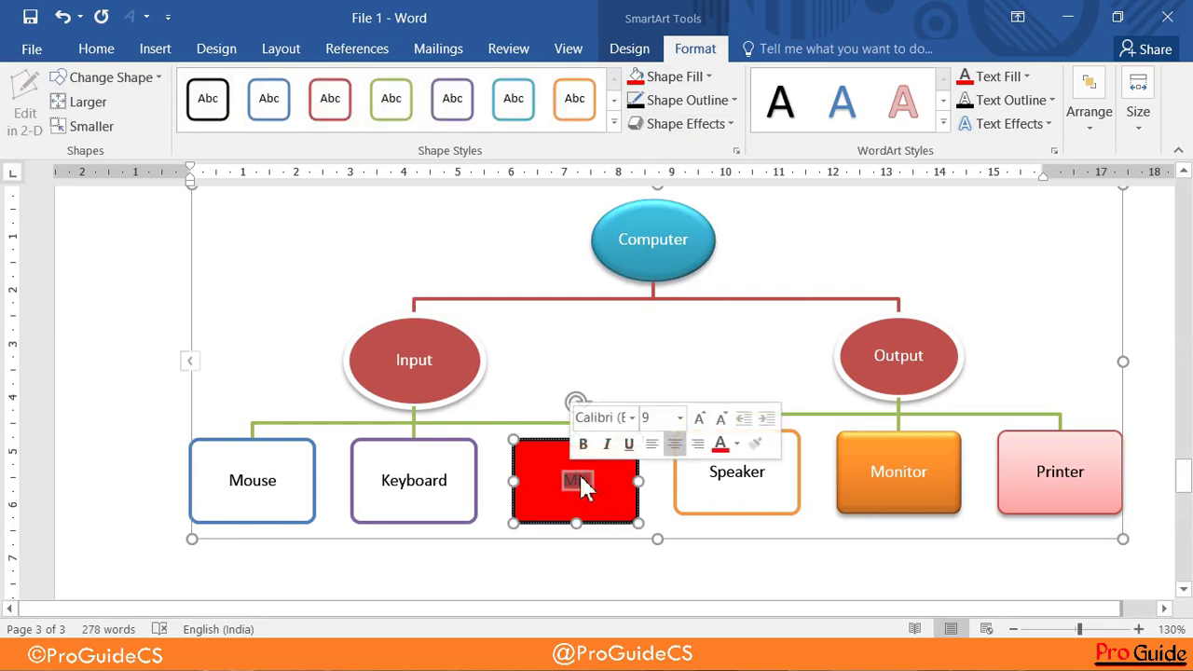
click(97, 50)
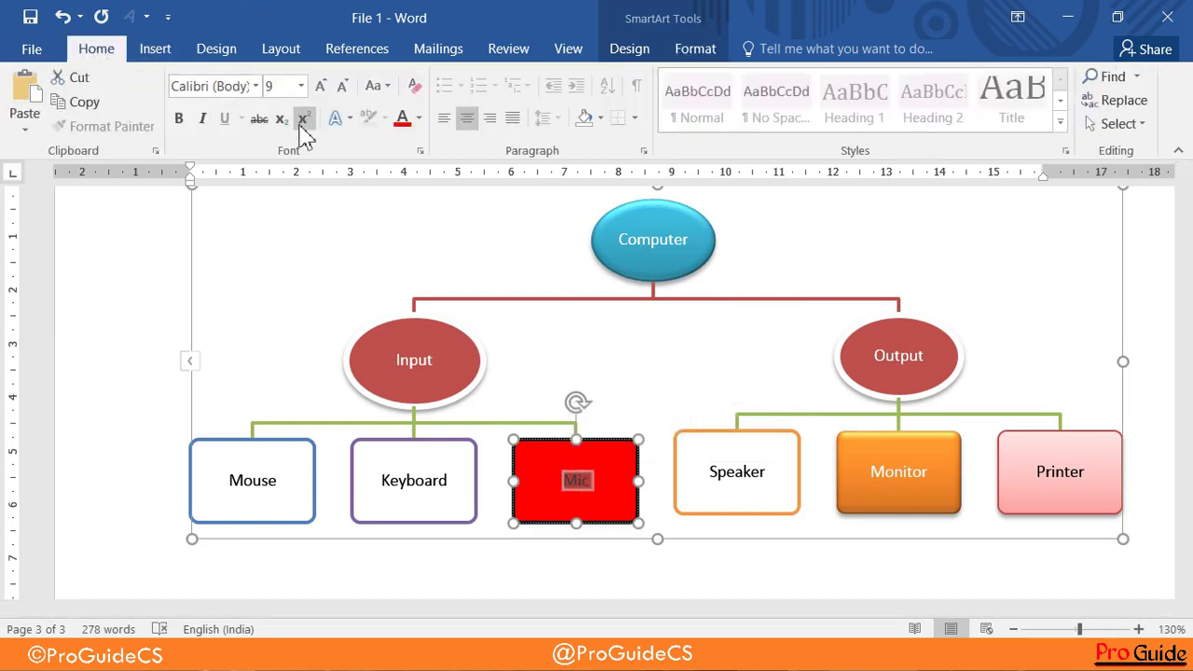
click(419, 118)
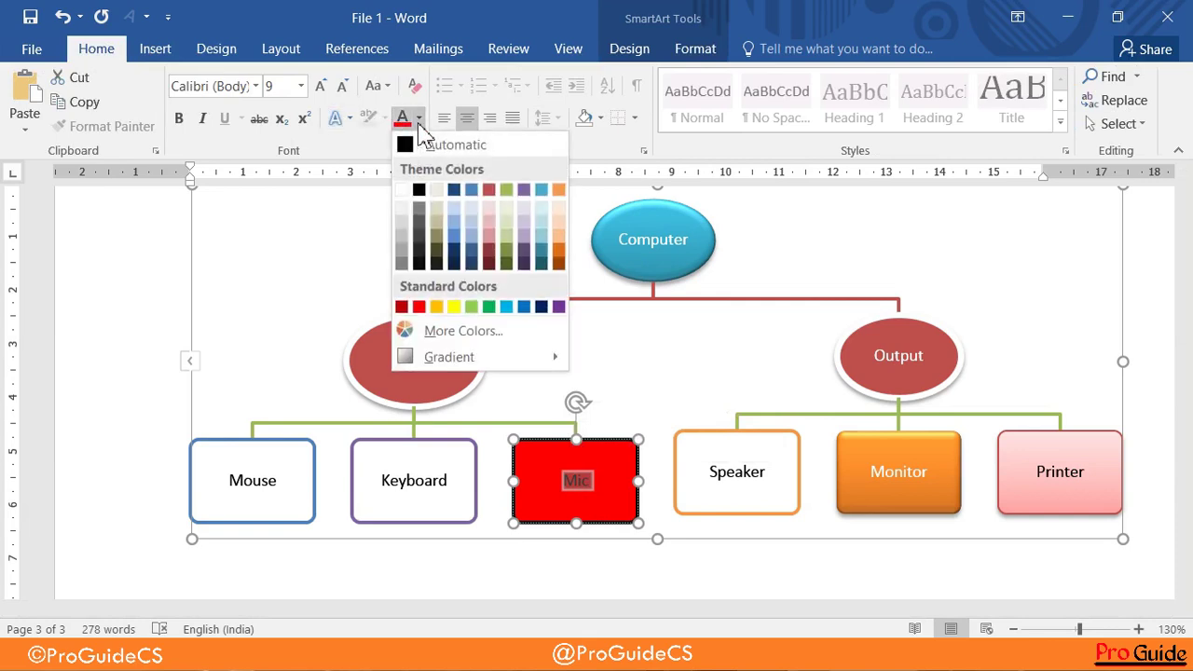
click(404, 191)
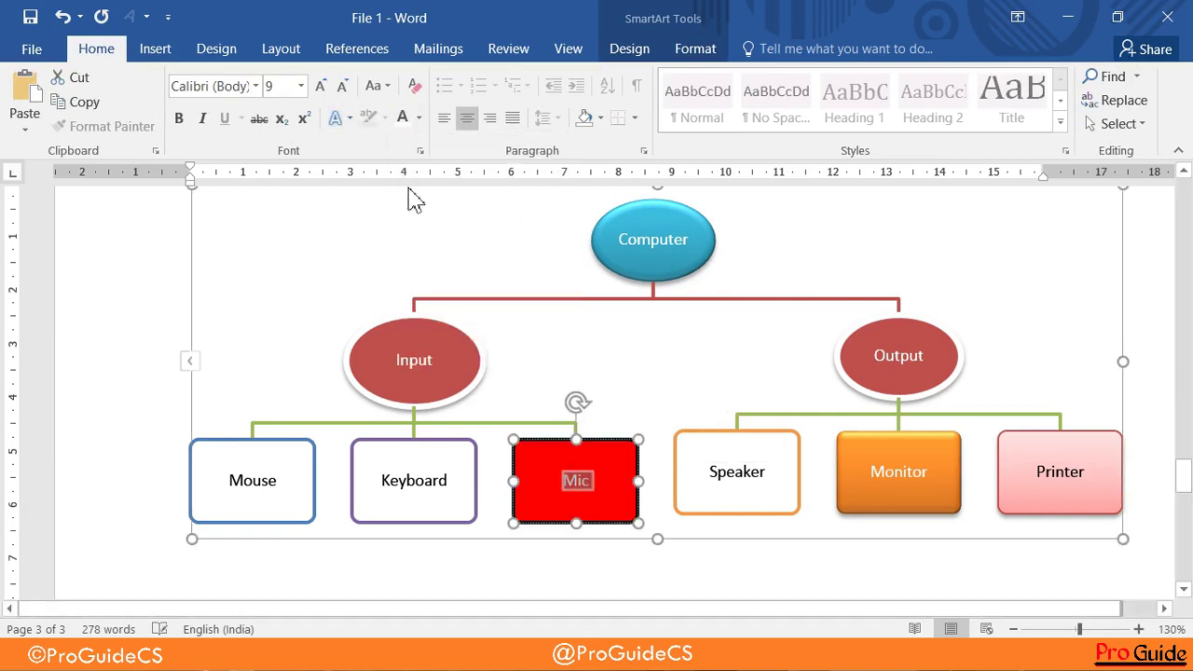
click(322, 85)
click(321, 85)
click(322, 85)
click(322, 84)
click(321, 85)
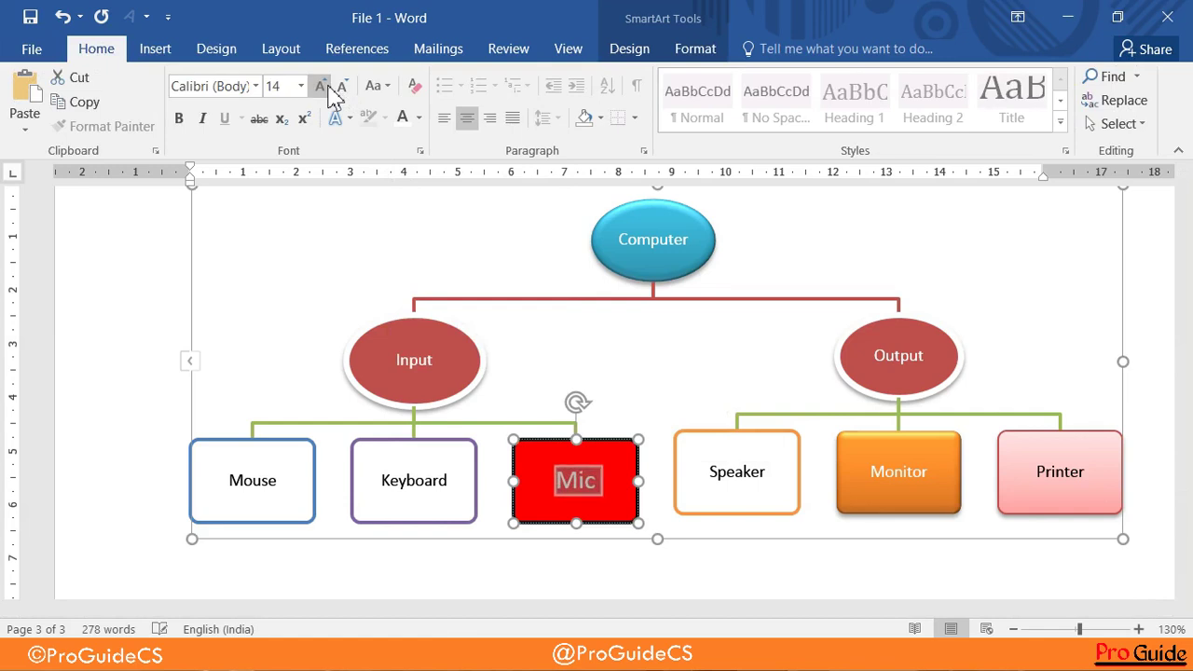
click(255, 85)
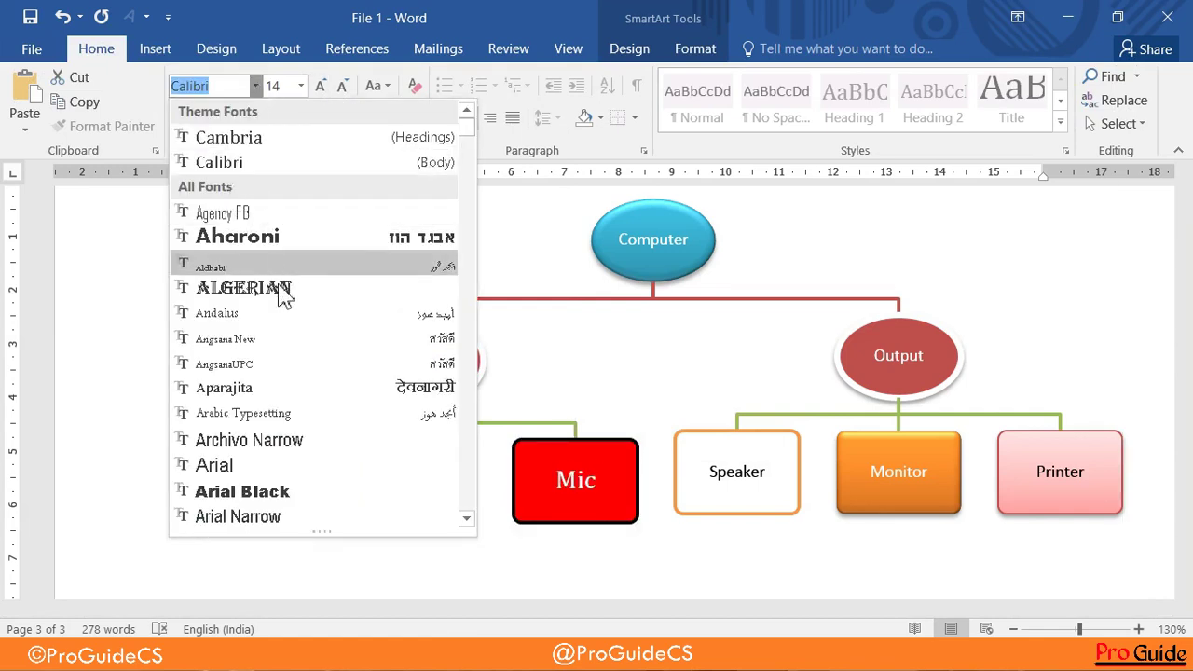
click(292, 494)
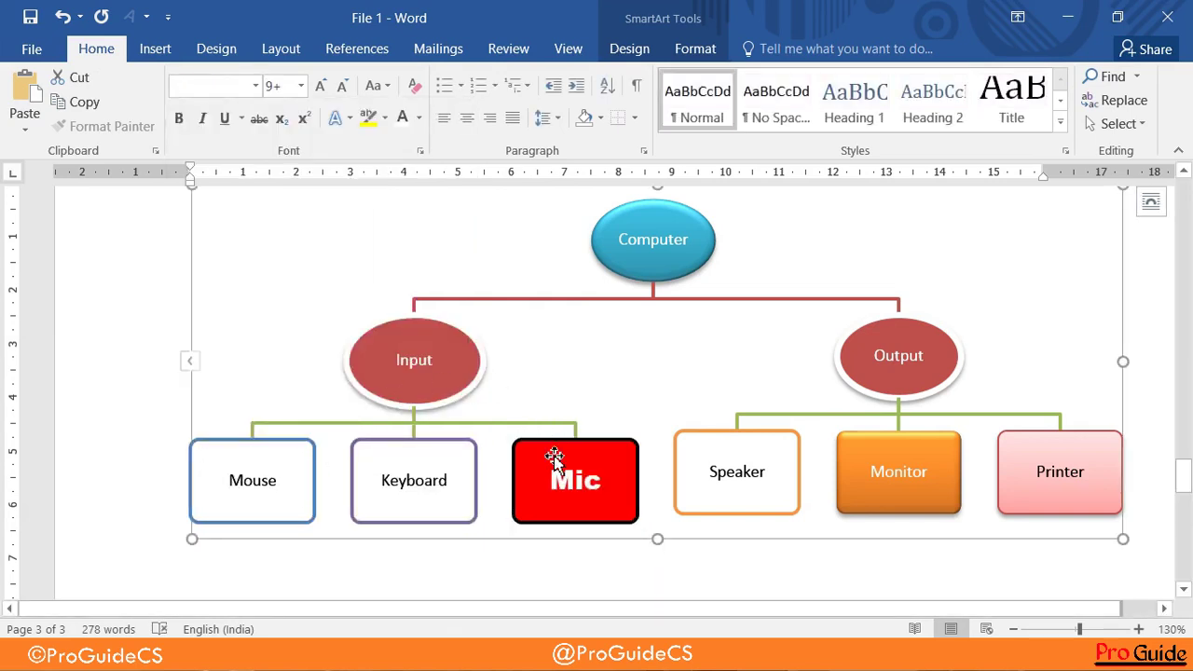
click(424, 483)
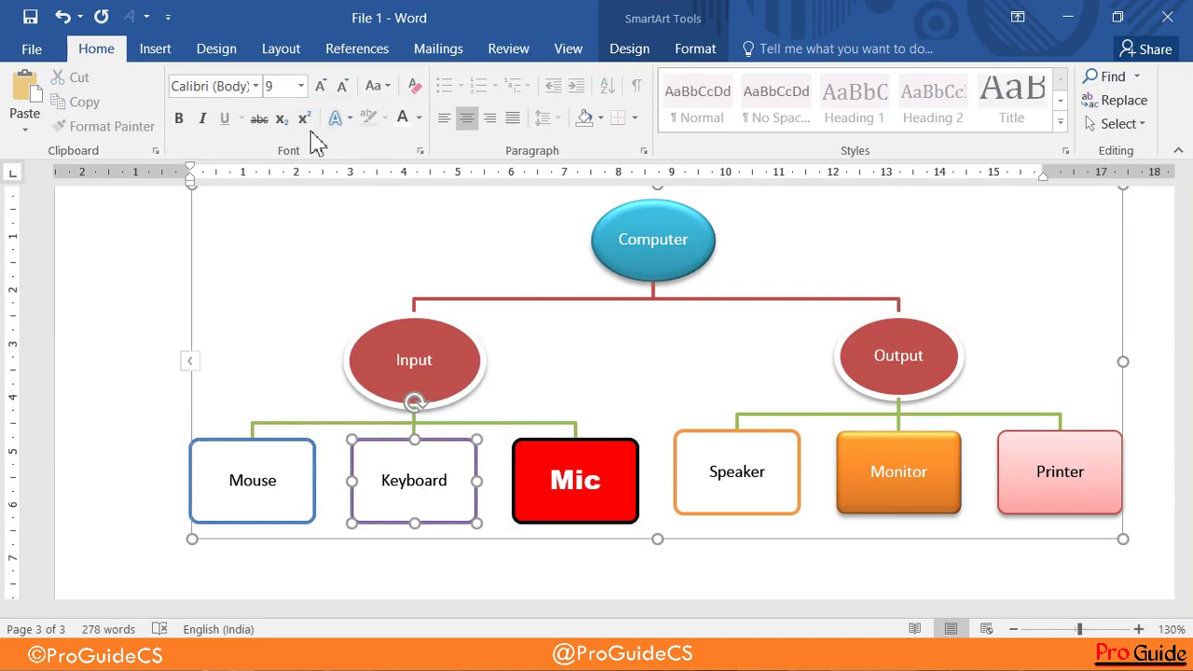
click(410, 444)
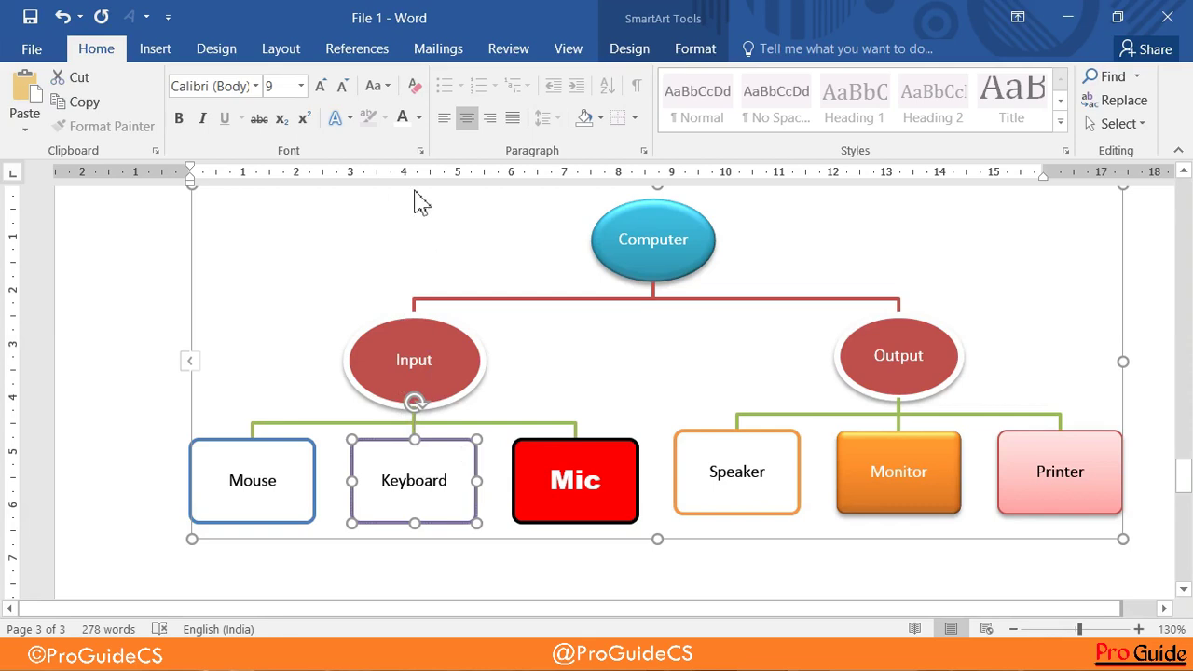
- Set the Mic box's outline weight to 3 pt
click(632, 51)
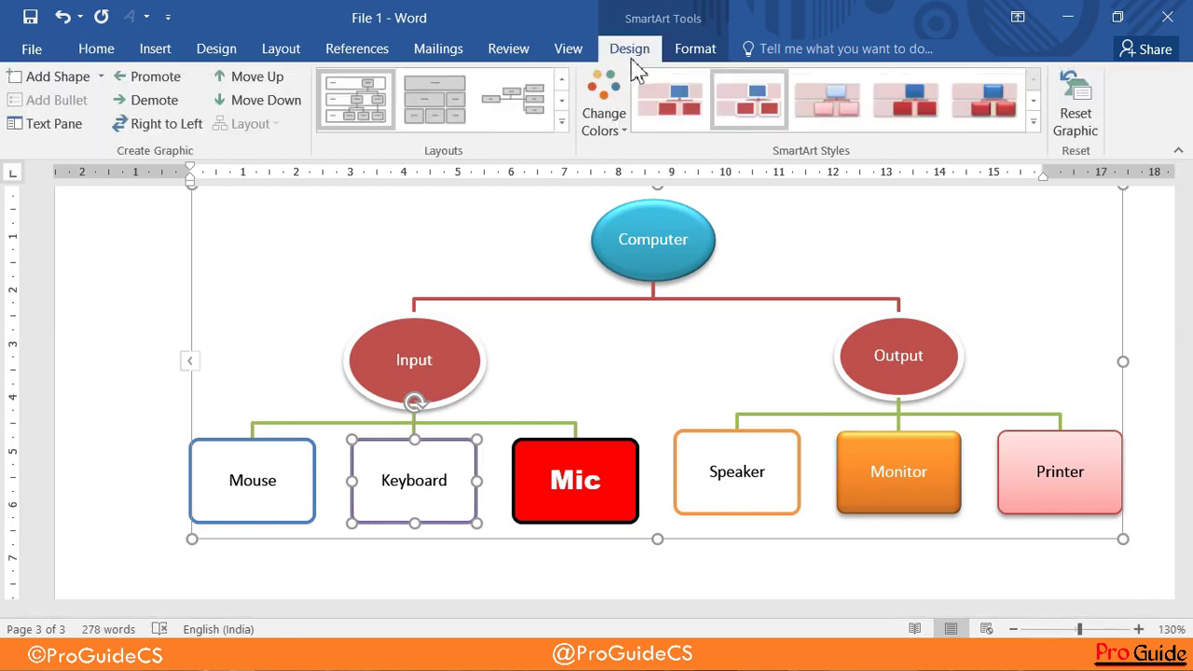
click(697, 50)
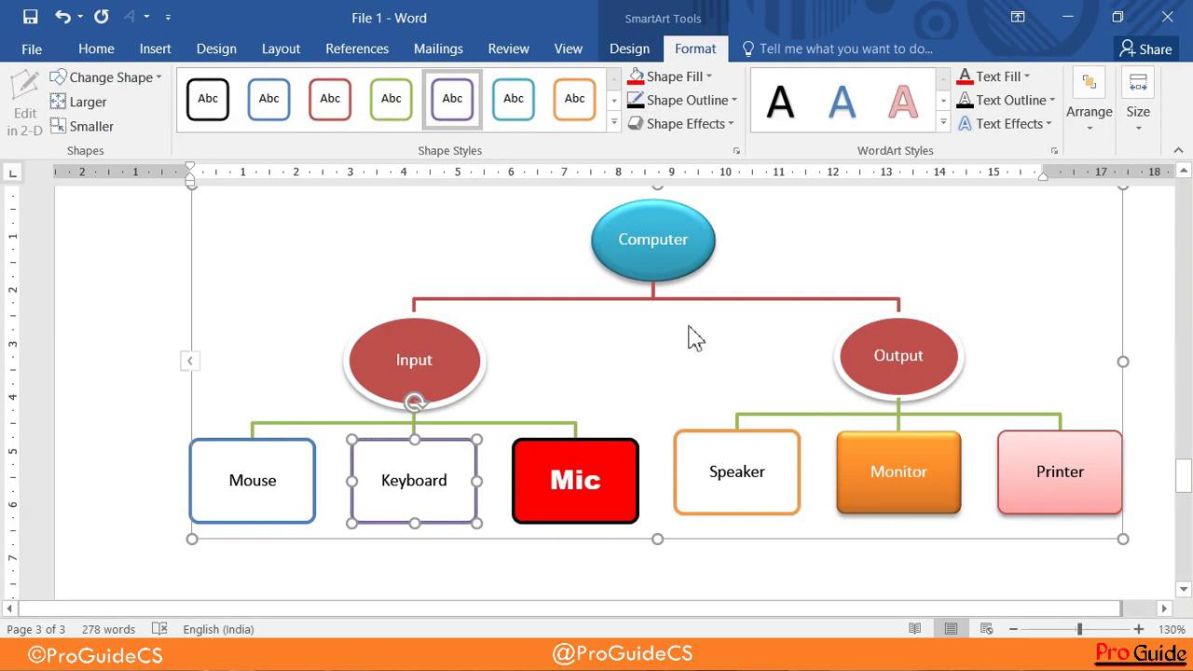
click(587, 470)
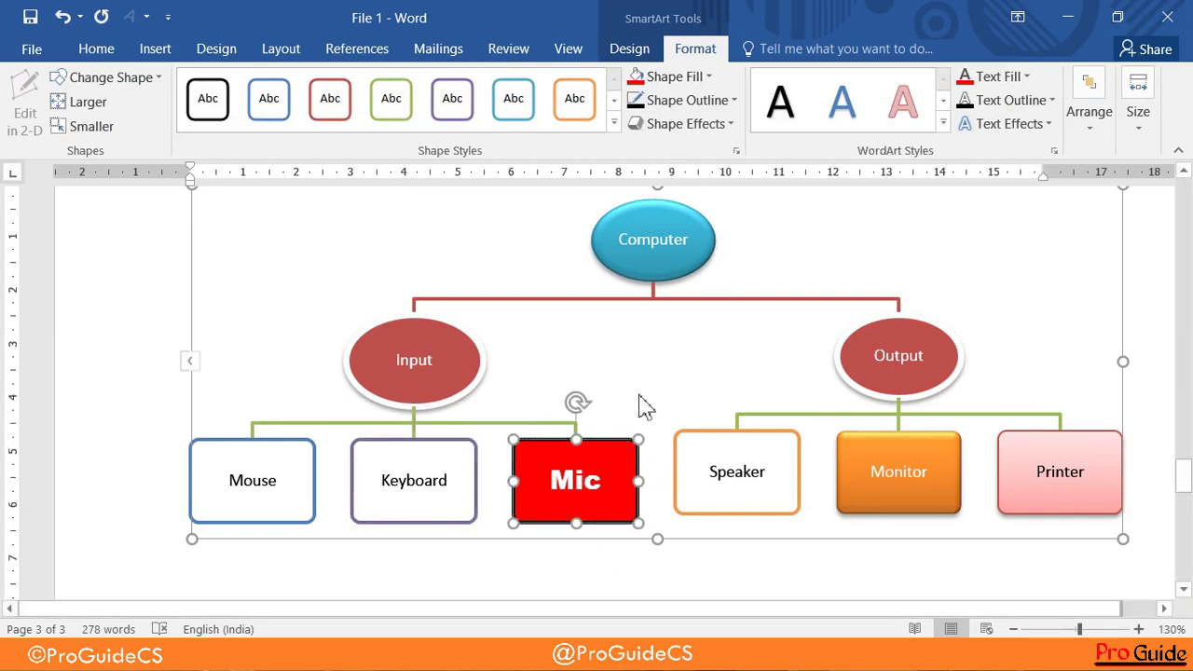
click(731, 100)
mouse_move(708, 339)
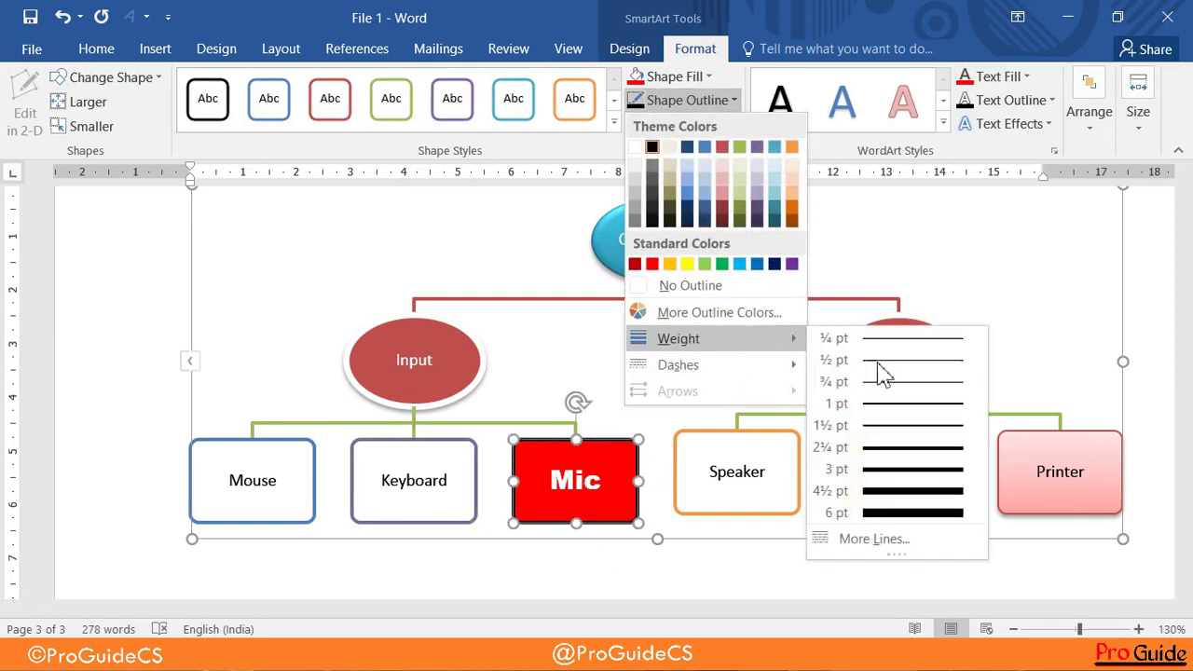
click(884, 469)
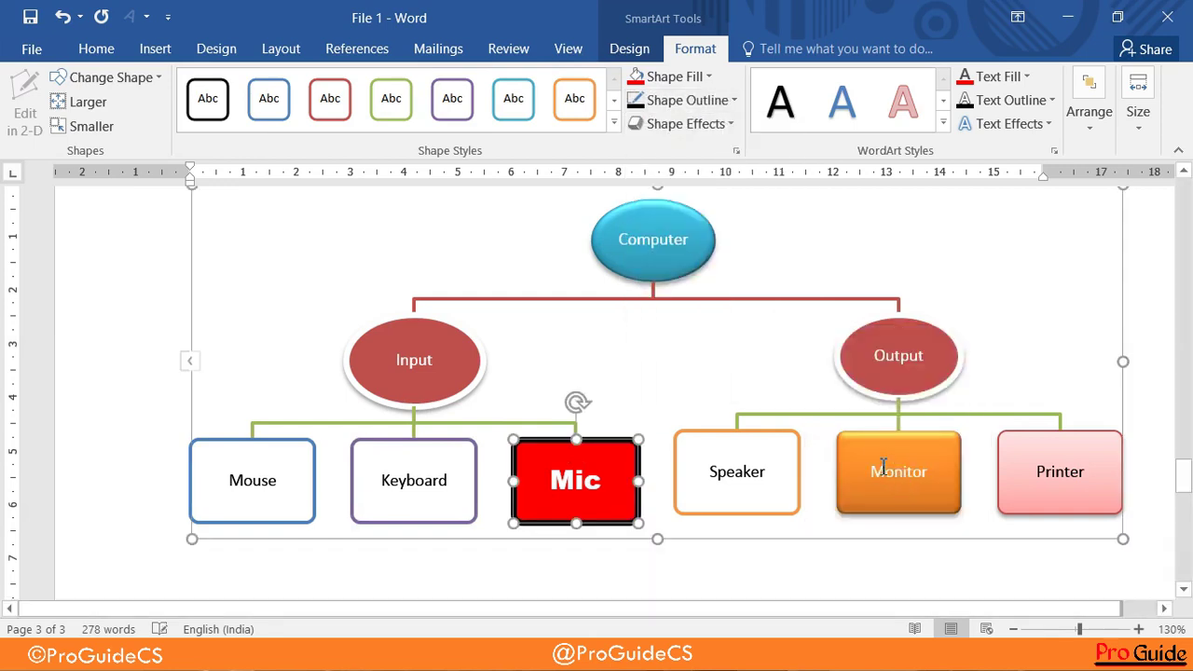
click(630, 394)
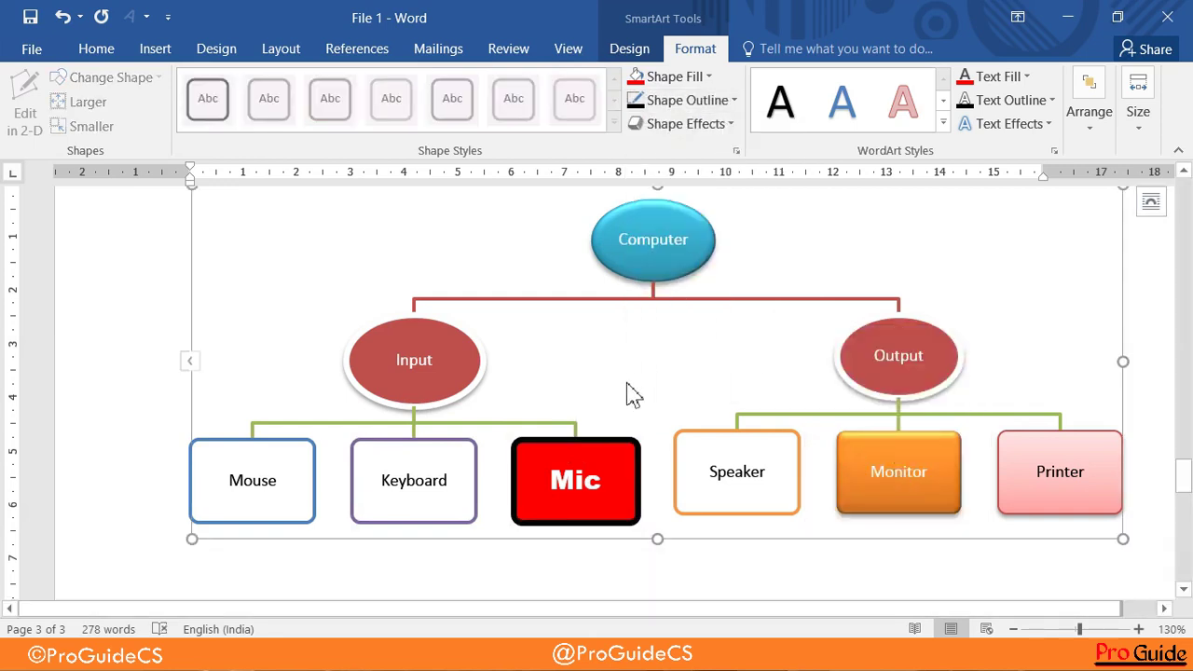
click(475, 494)
- Apply a blue Glow variation and the second Bevel preset to the Keyboard box
click(689, 126)
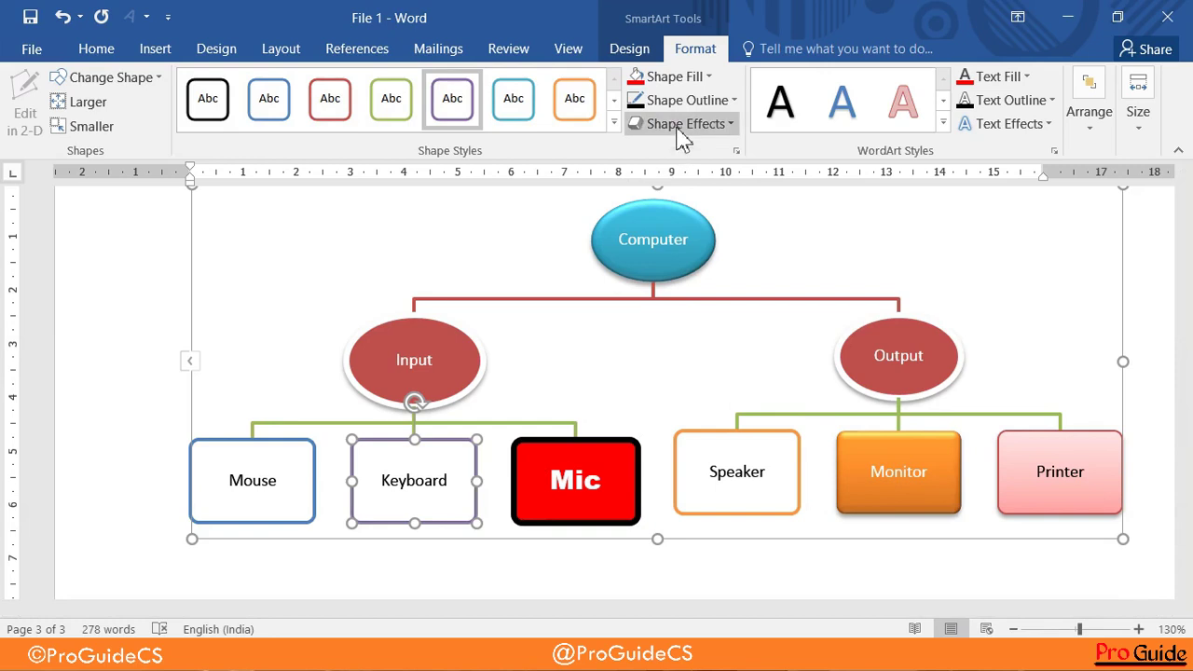
mouse_move(670, 308)
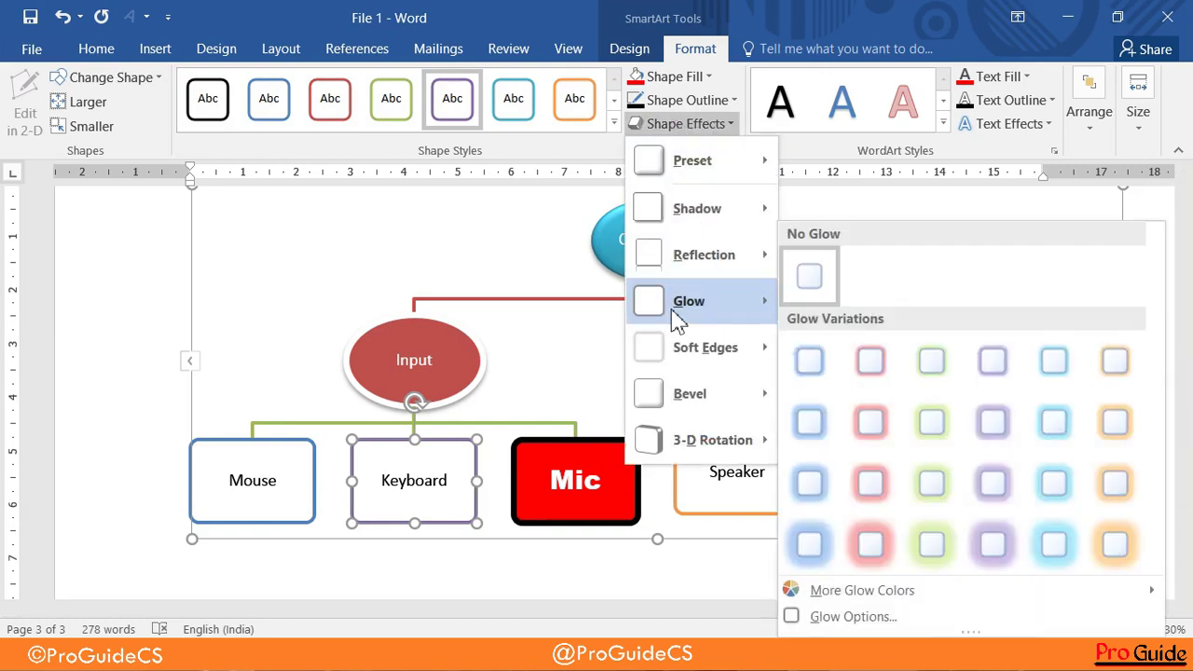
click(839, 513)
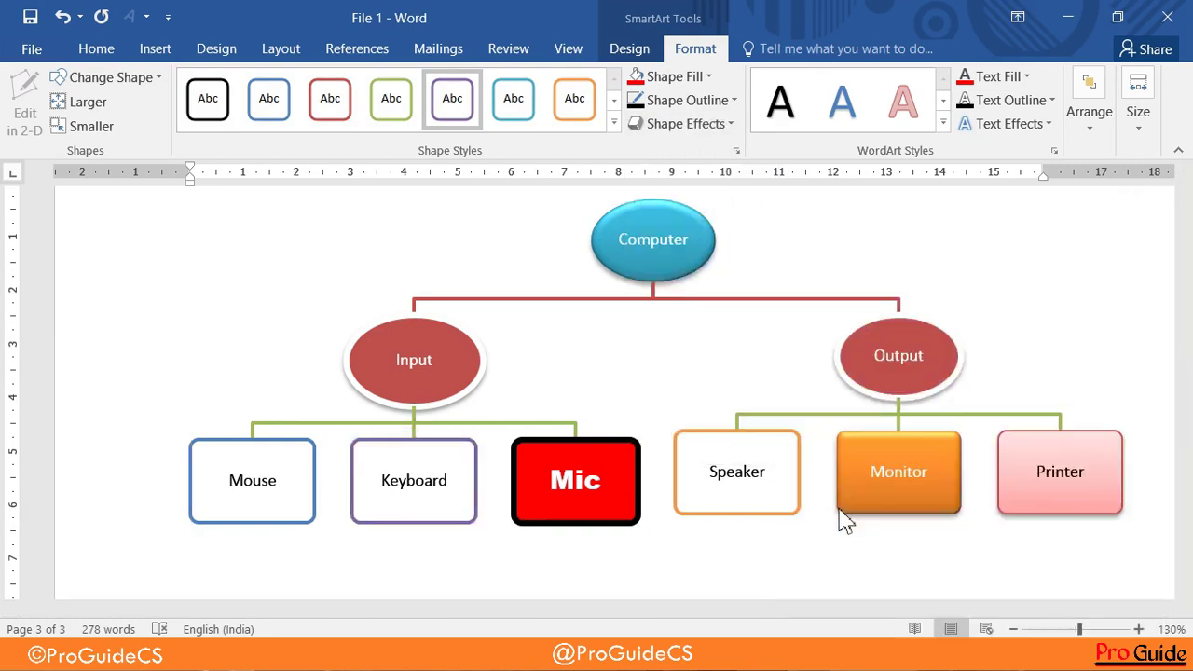
click(683, 128)
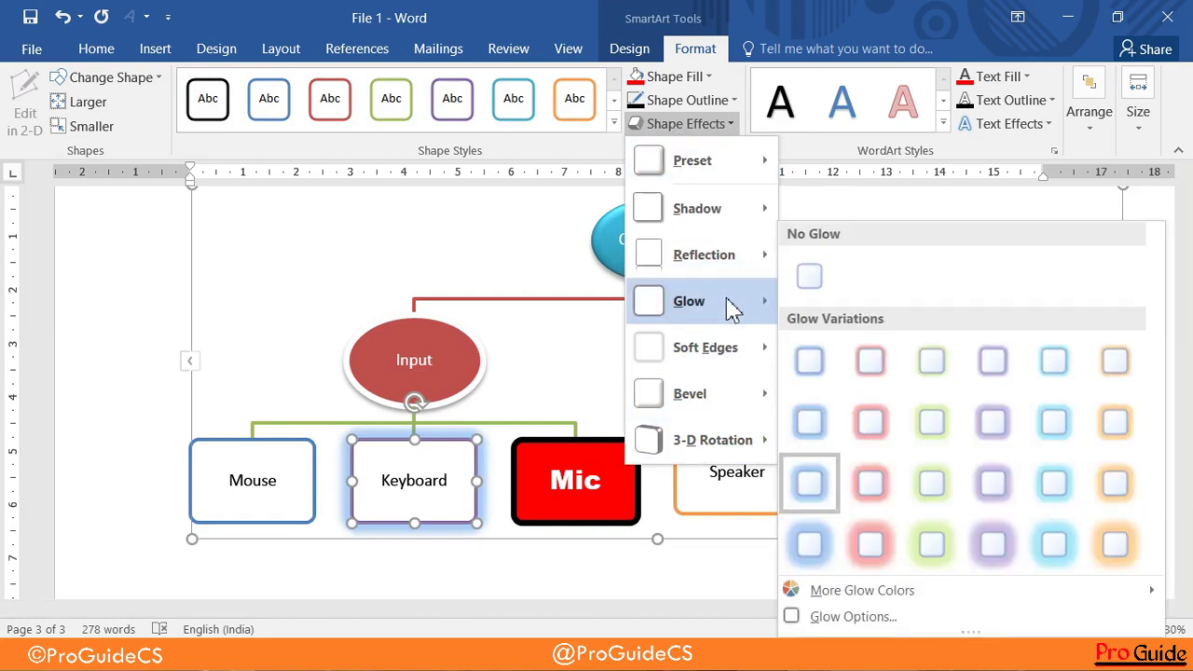
mouse_move(714, 399)
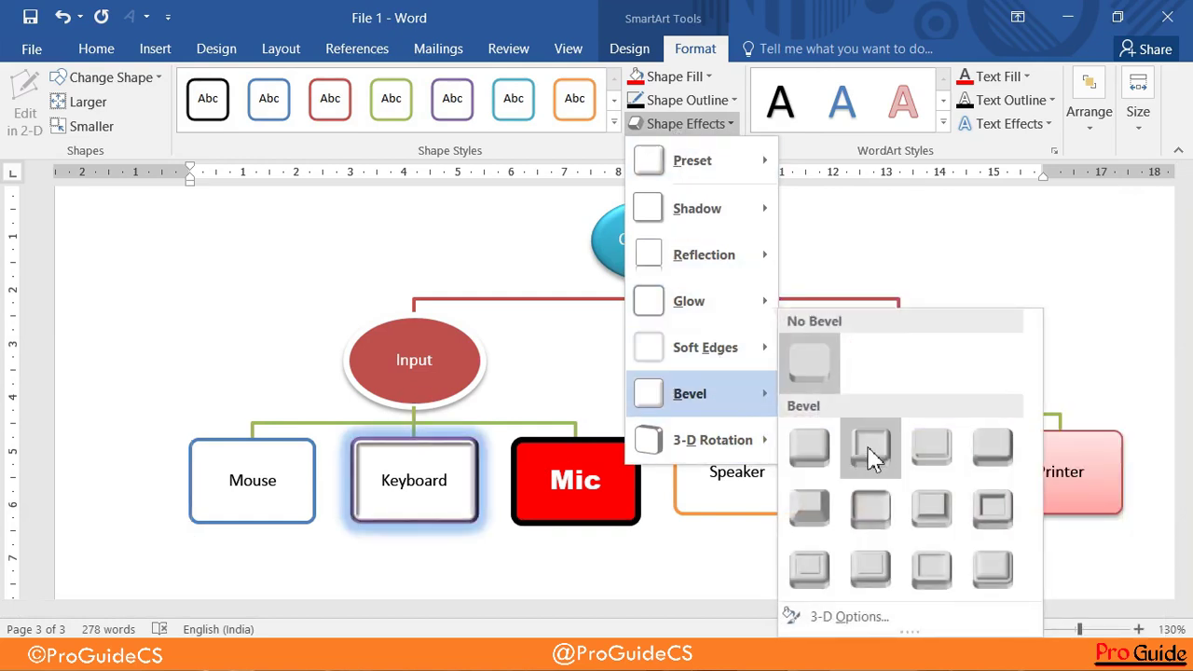
click(871, 448)
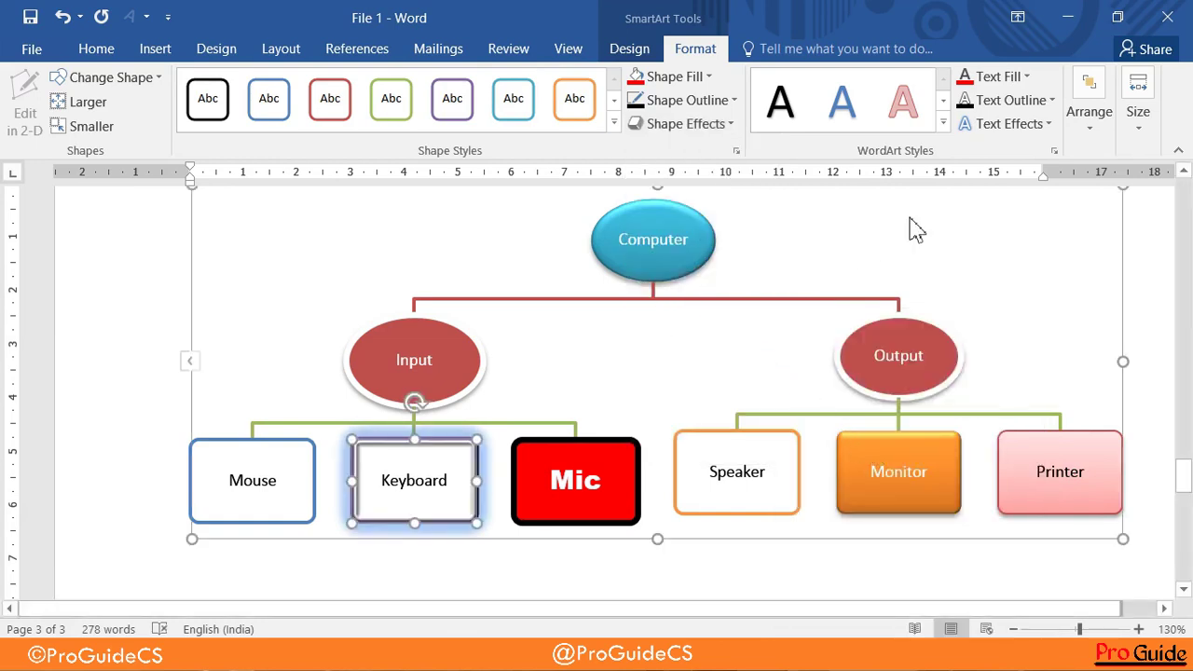
- Apply a WordArt style from the full gallery to the Mouse label
click(303, 448)
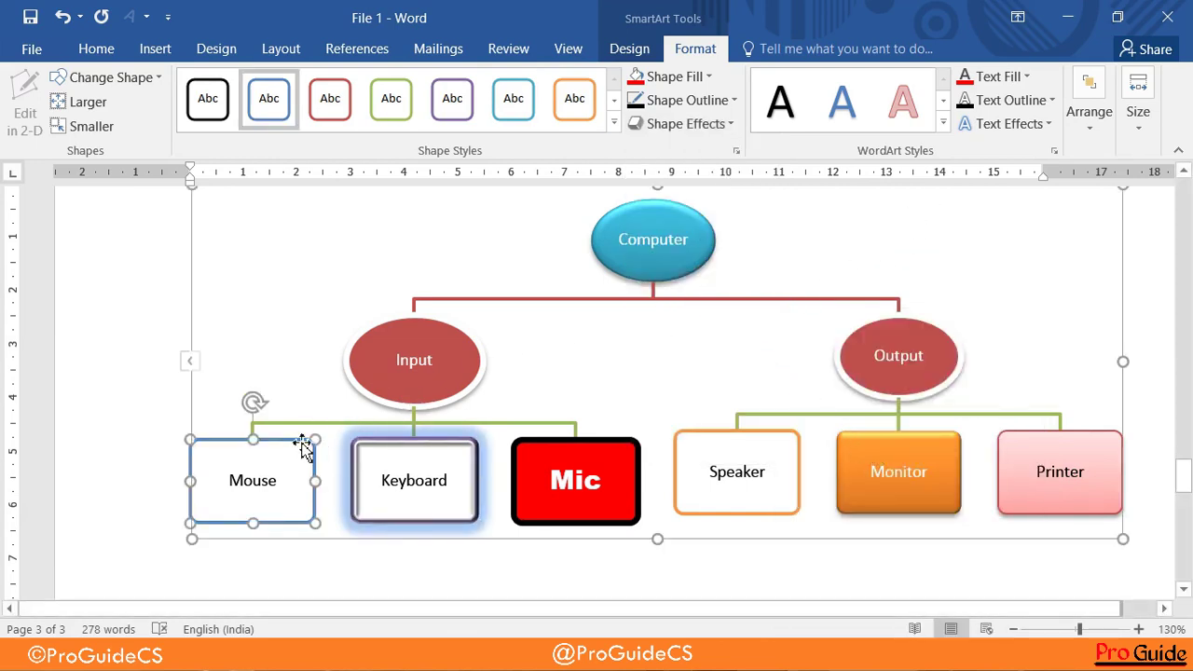
click(943, 122)
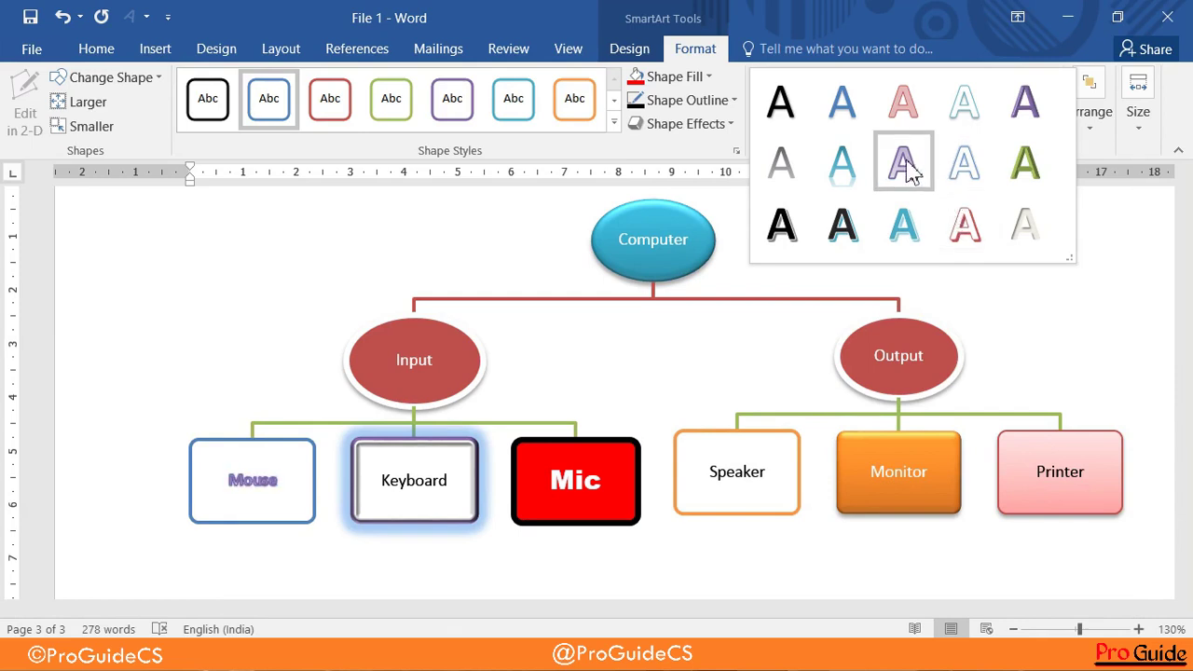
click(850, 217)
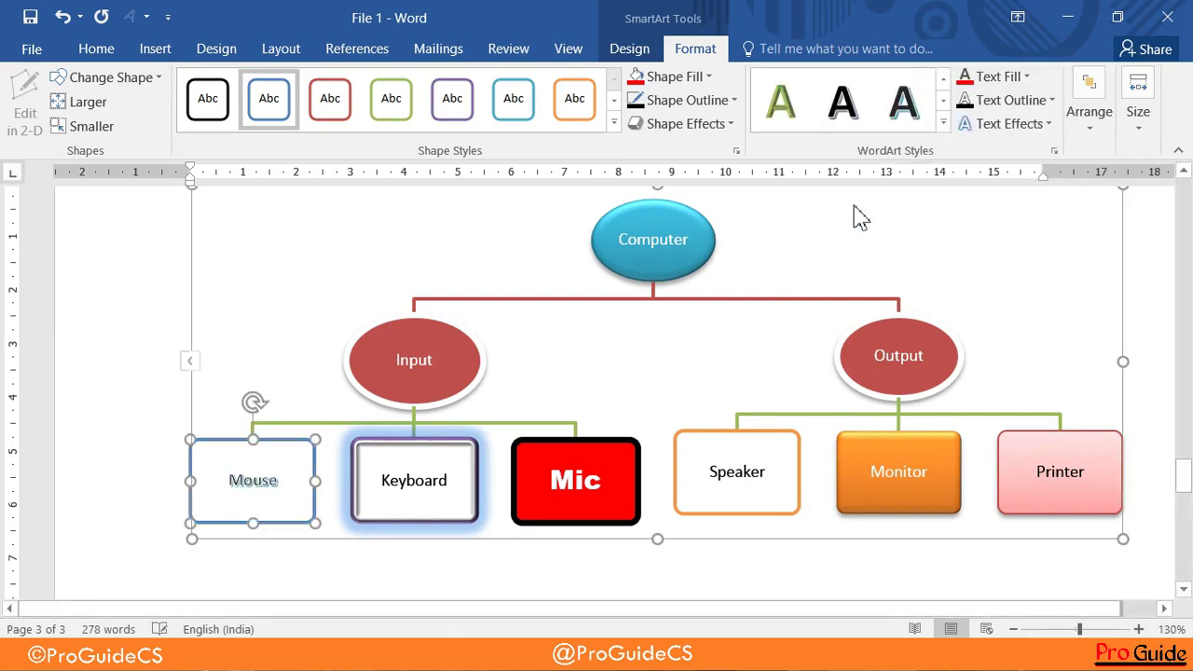
- Make the Speaker label's text fill and text outline red
click(797, 448)
click(1016, 77)
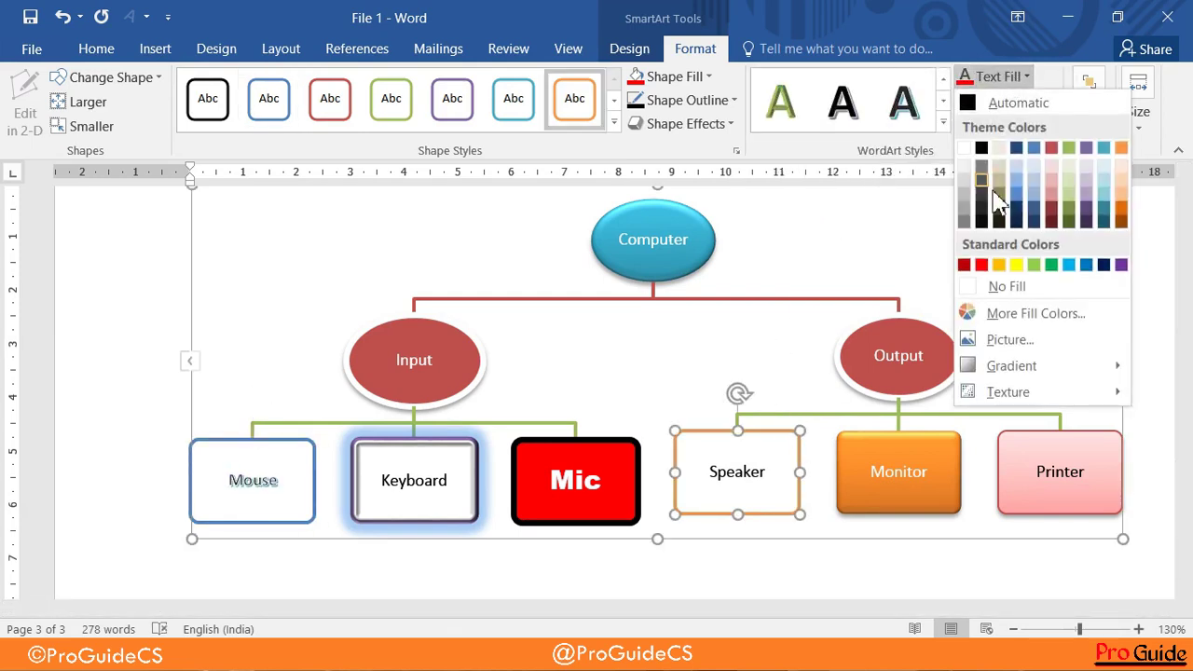
click(982, 265)
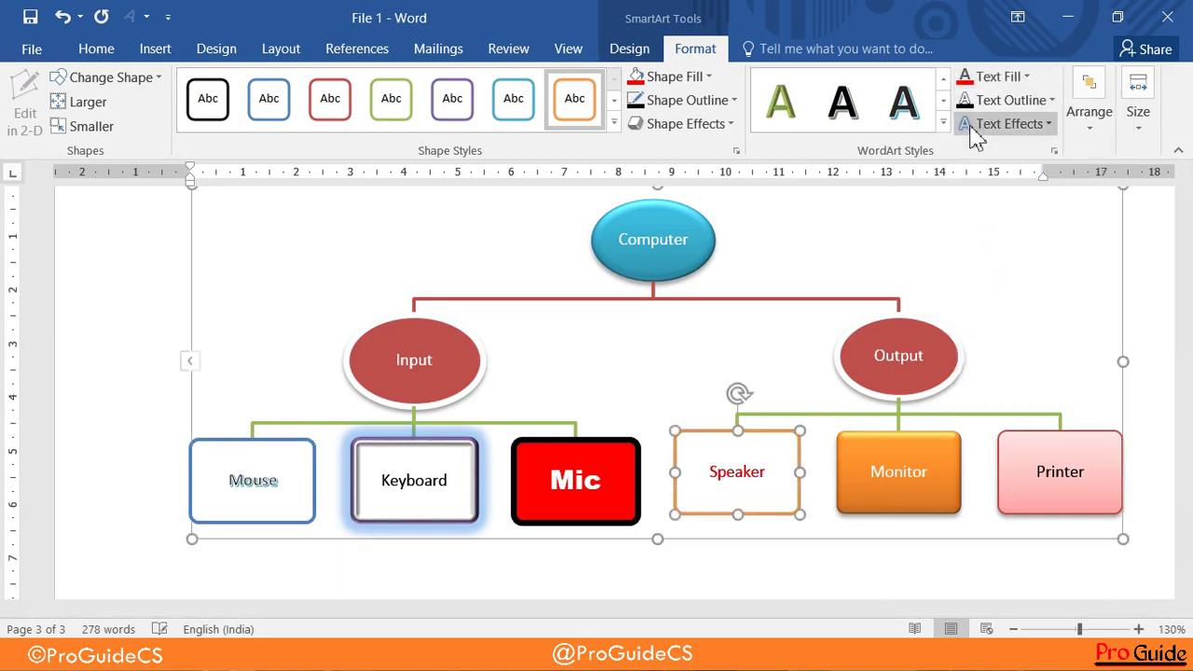
click(965, 100)
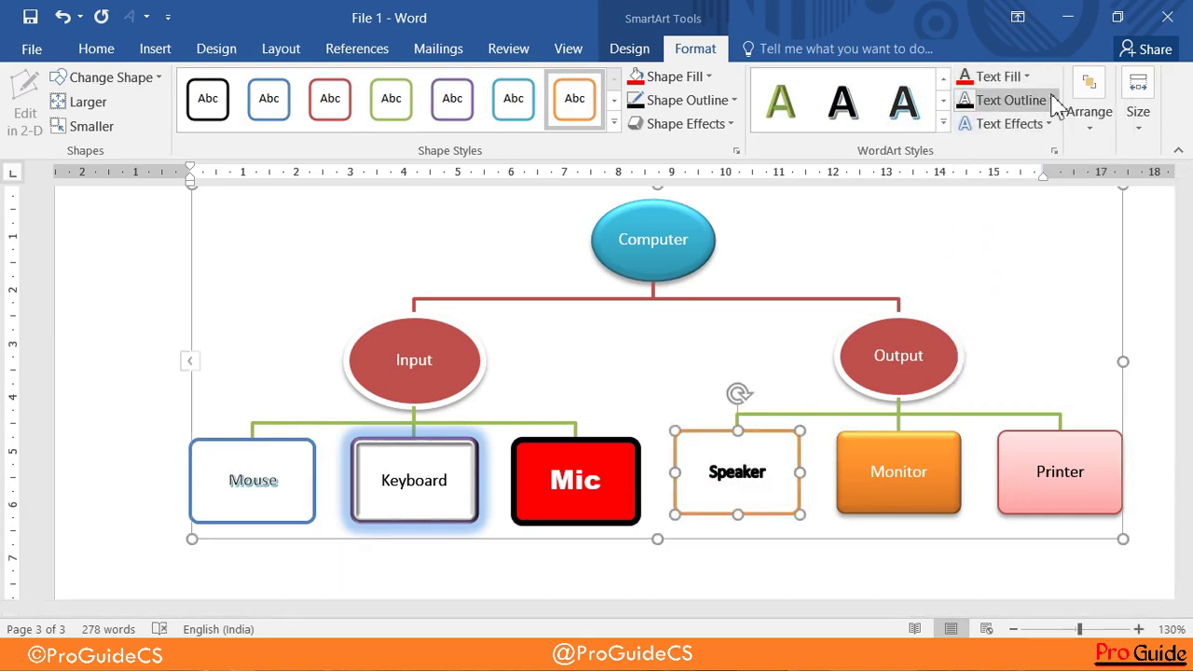
click(1051, 99)
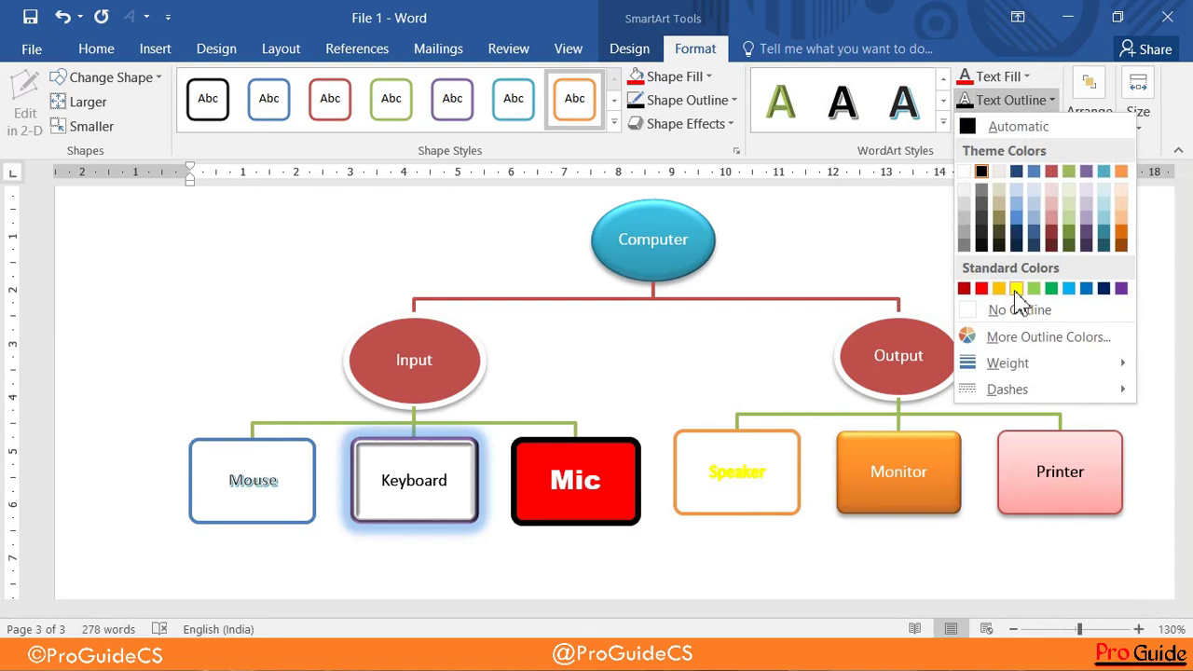
click(1017, 289)
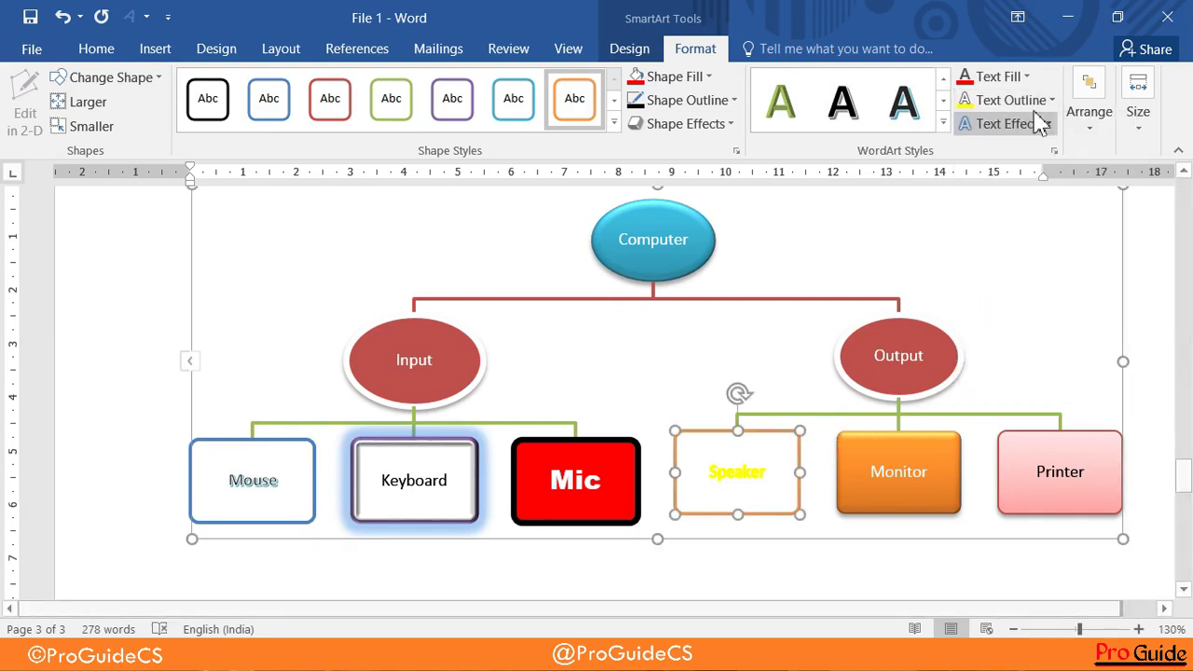
click(1025, 78)
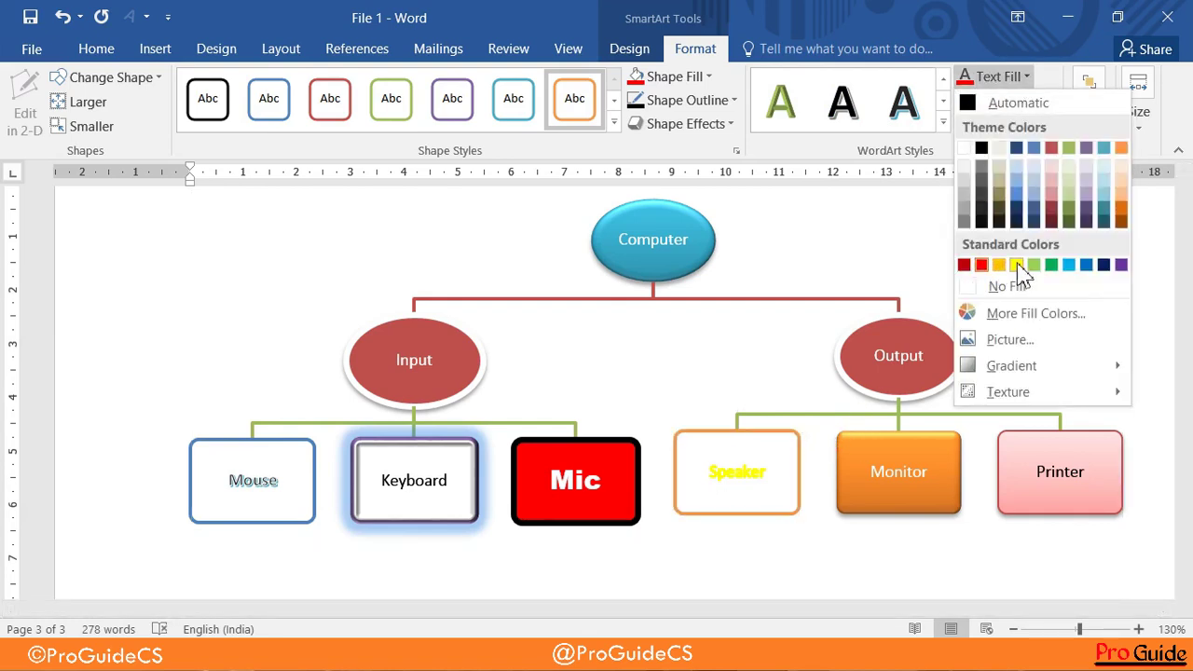
click(986, 162)
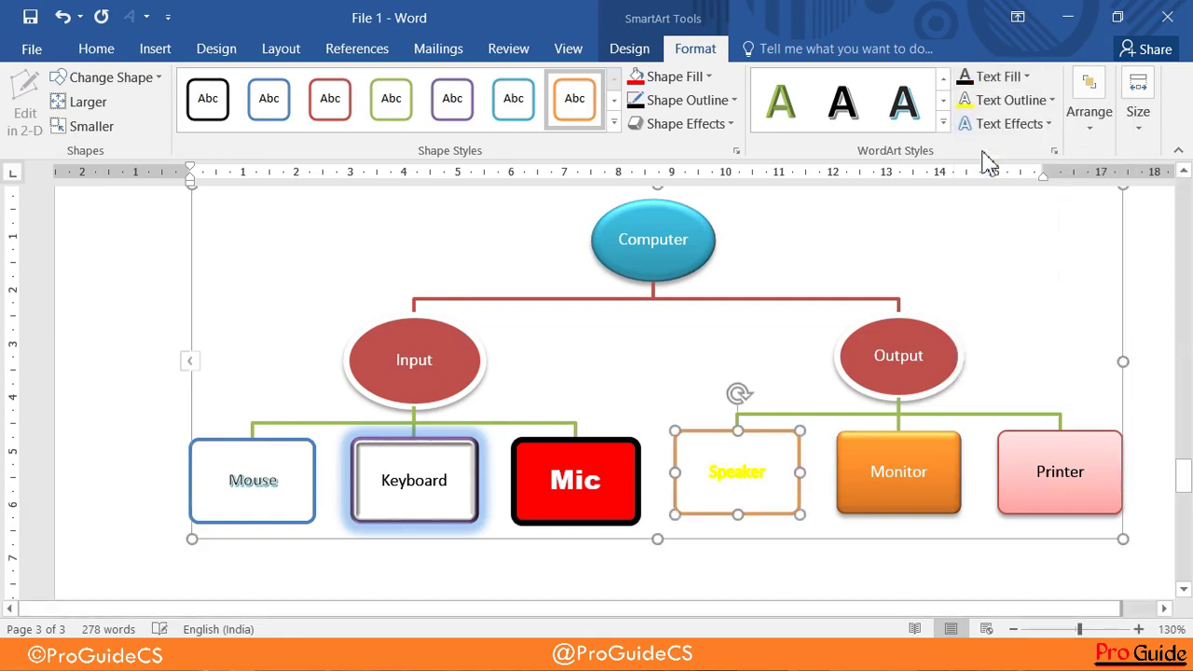
click(1012, 103)
click(985, 288)
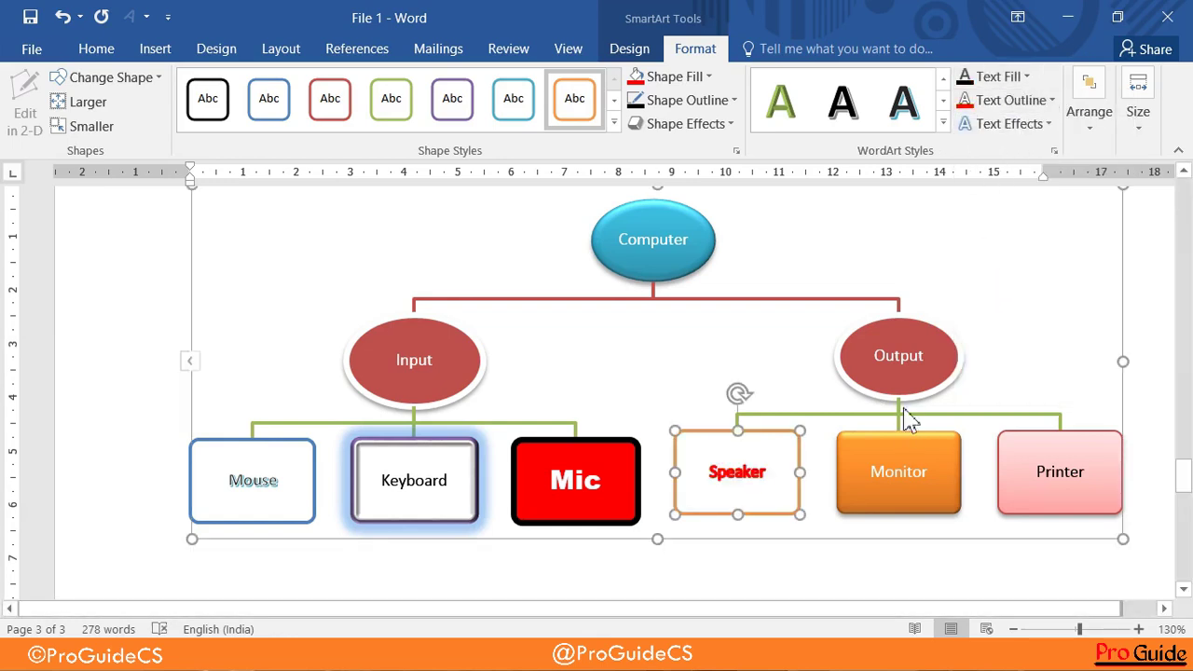
- Shrink the hierarchy chart by dragging its bottom-right corner handle far inward
click(1089, 117)
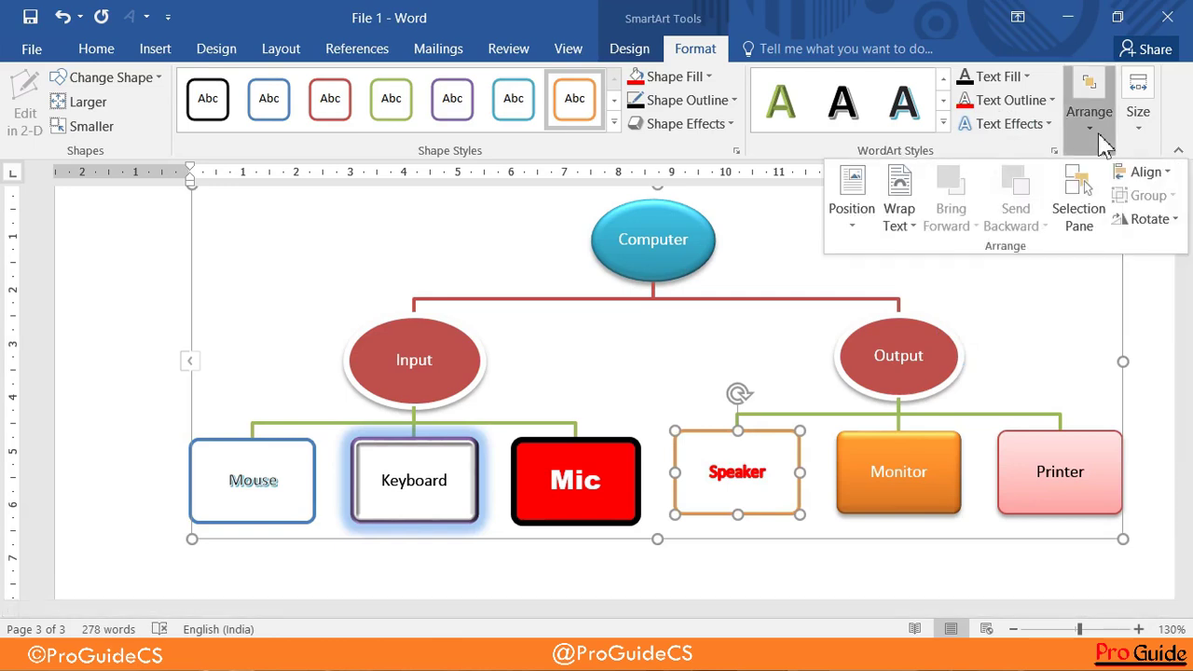
click(854, 200)
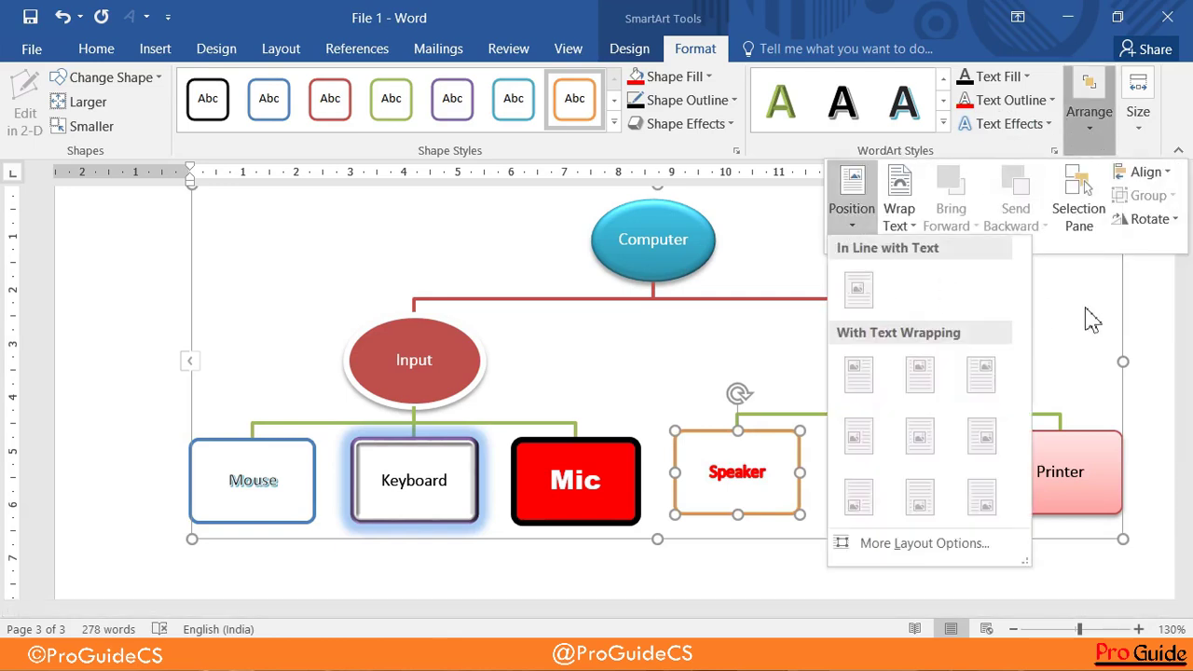
click(1046, 317)
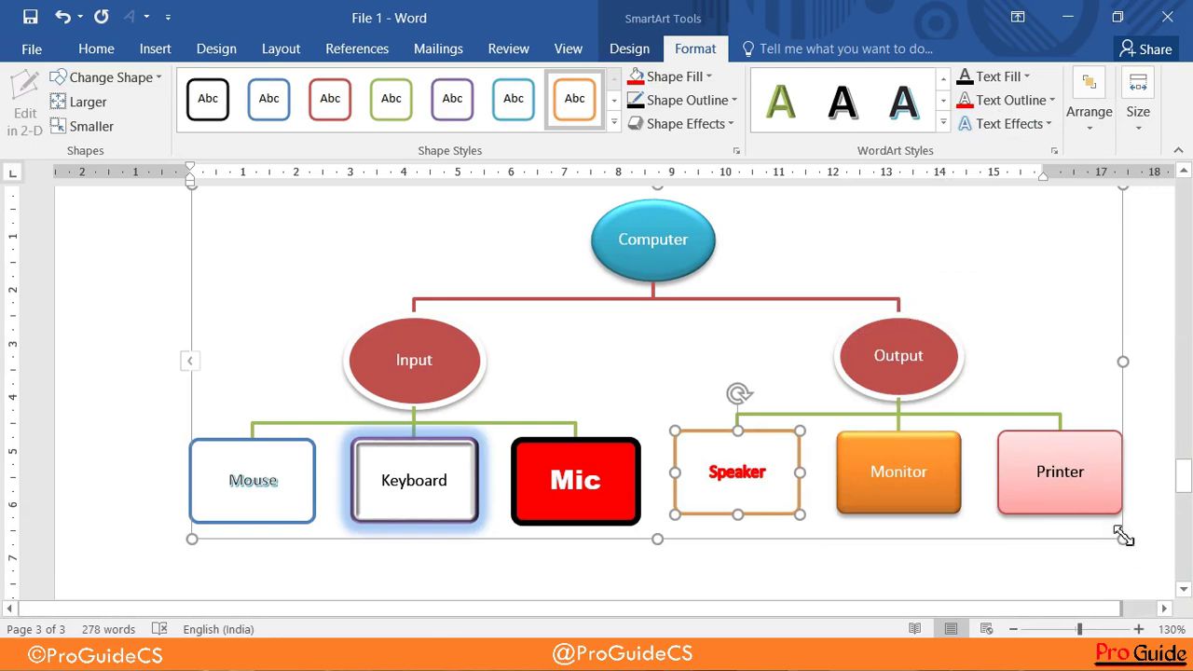
drag(1123, 538, 547, 296)
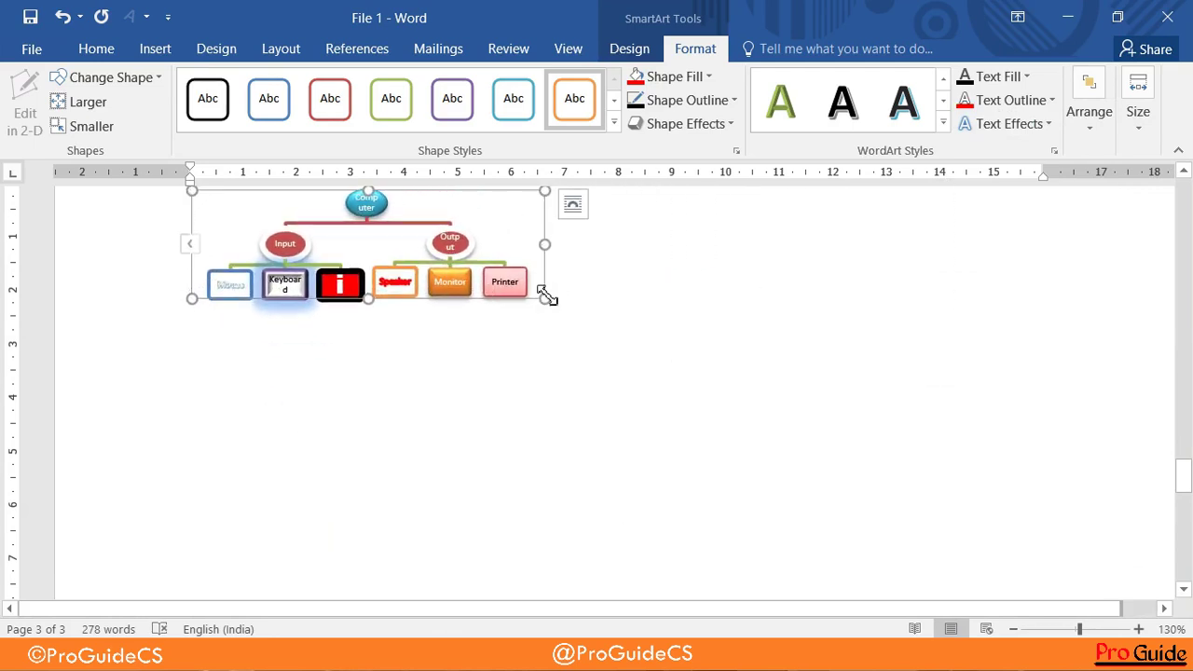
scroll(663, 317, up, 1)
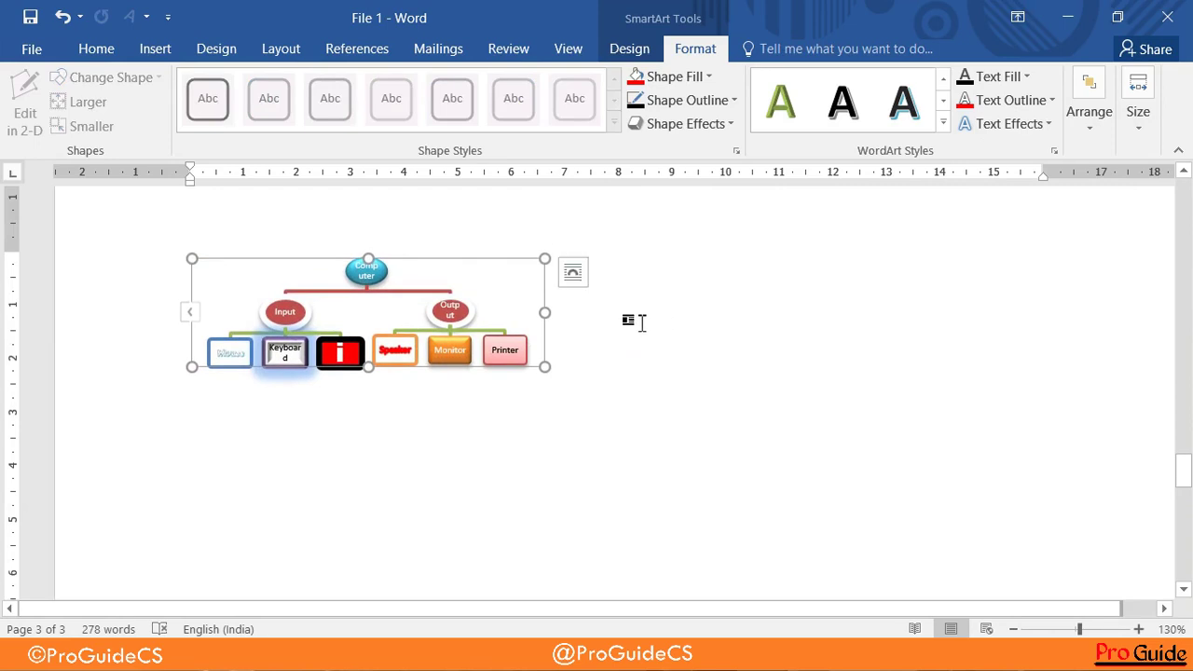
click(623, 49)
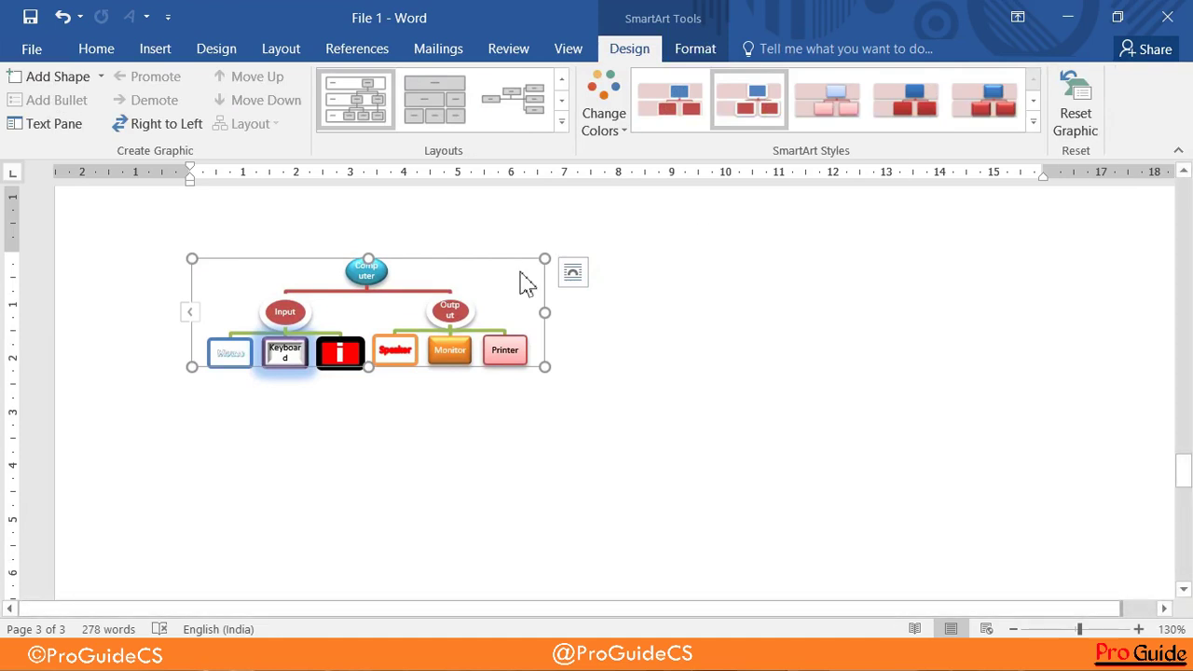
- Reset the graphic to default blue boxes, then drag its right and bottom edges outward
click(1067, 110)
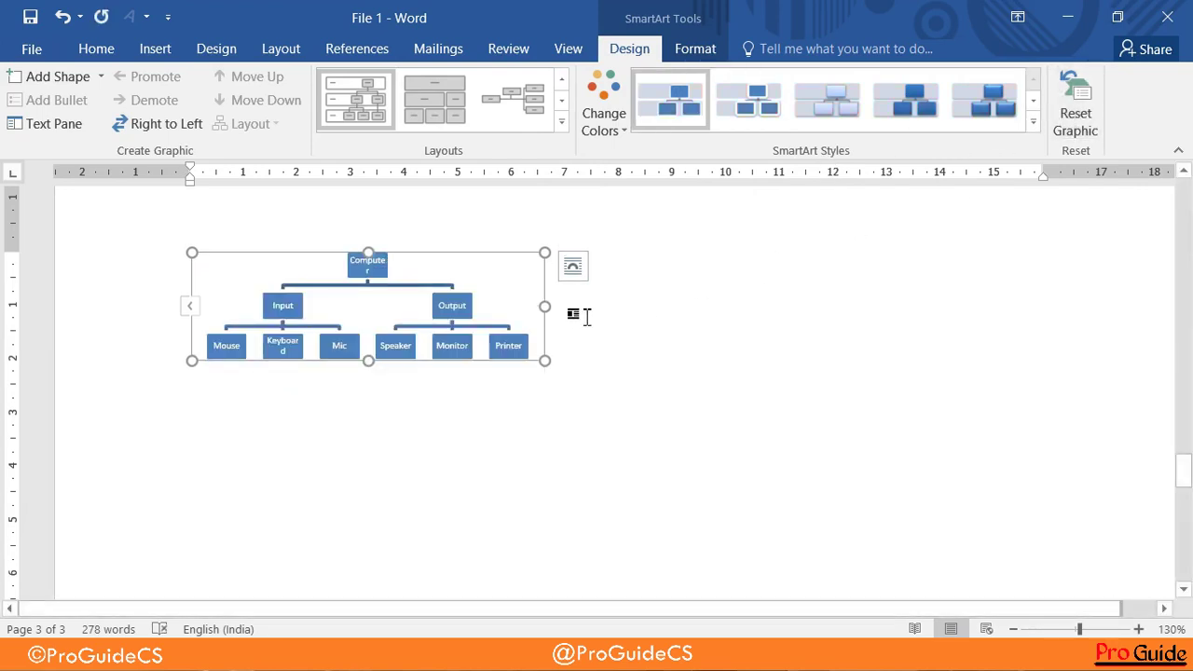
drag(546, 310, 606, 310)
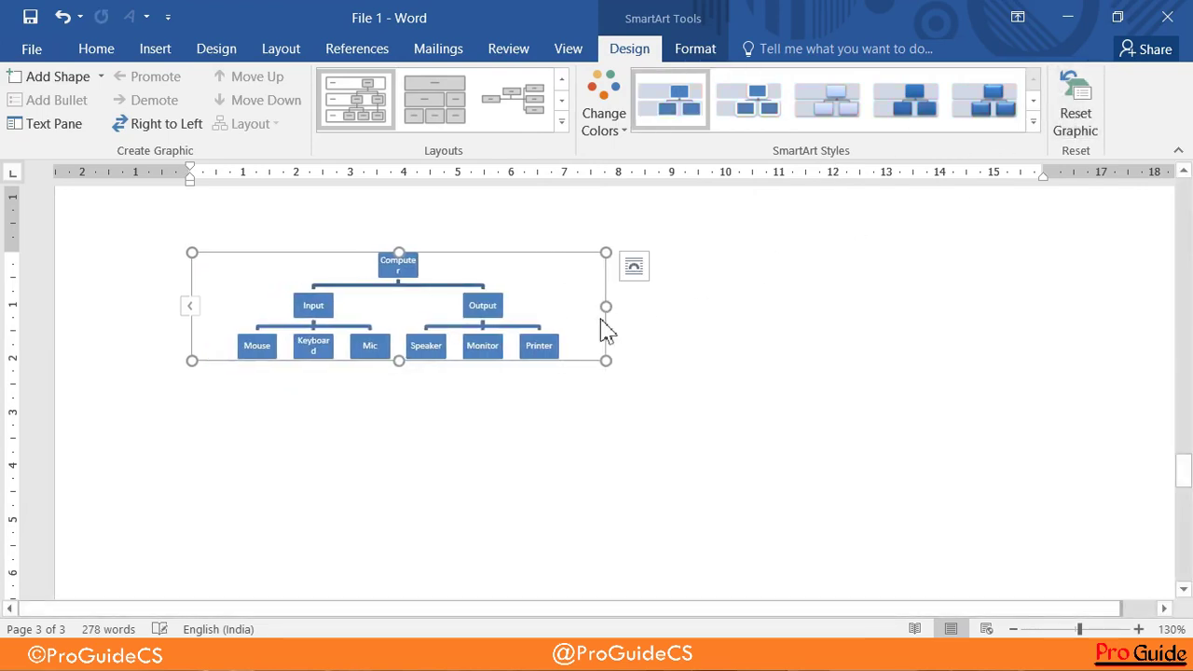
drag(394, 366, 399, 394)
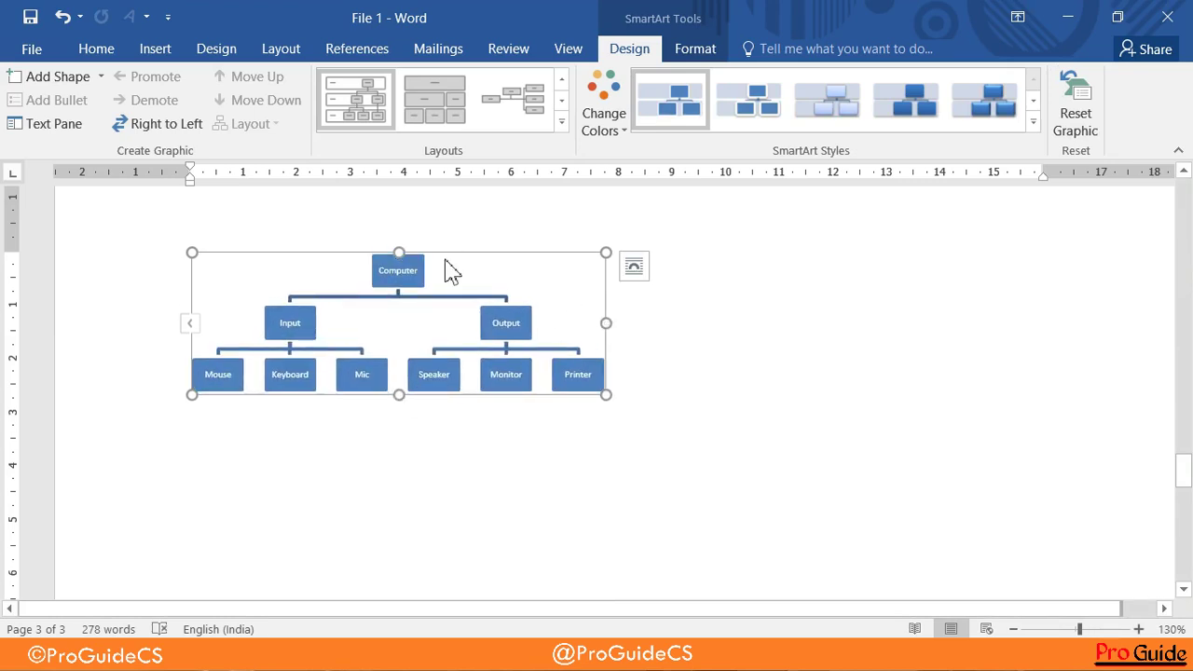
click(445, 270)
- Replace the flower picture on page 1 with the pasted Computer hierarchy chart
scroll(596, 349, up, 15)
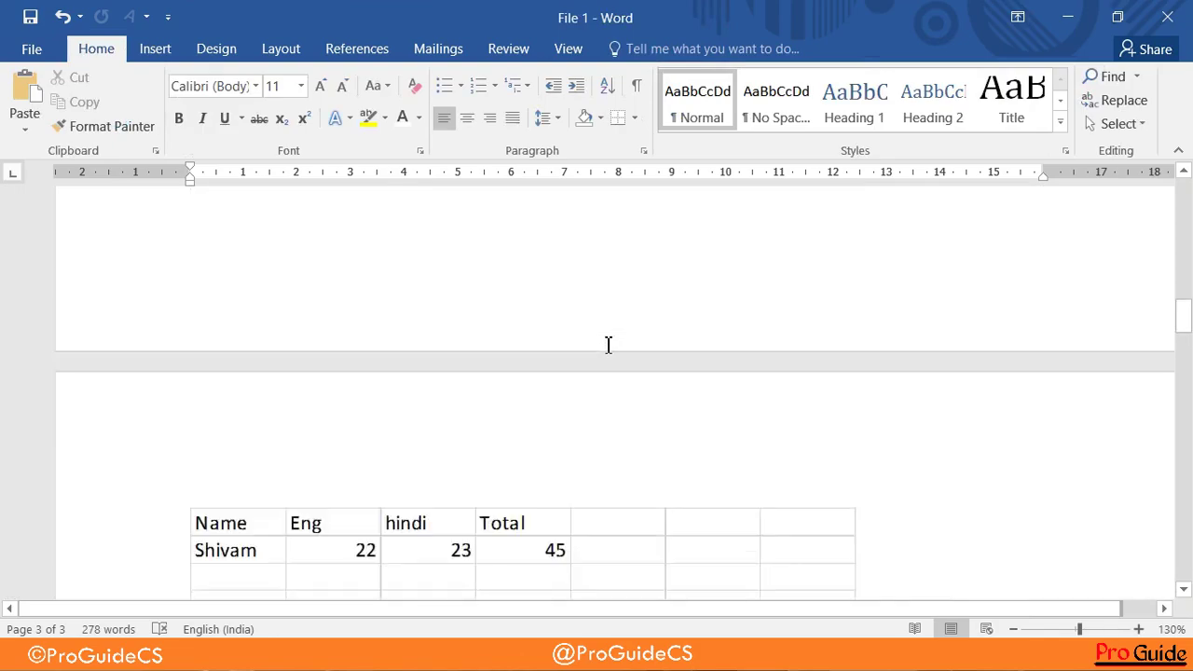
scroll(608, 345, up, 10)
scroll(559, 345, up, 5)
scroll(466, 345, up, 2)
click(438, 343)
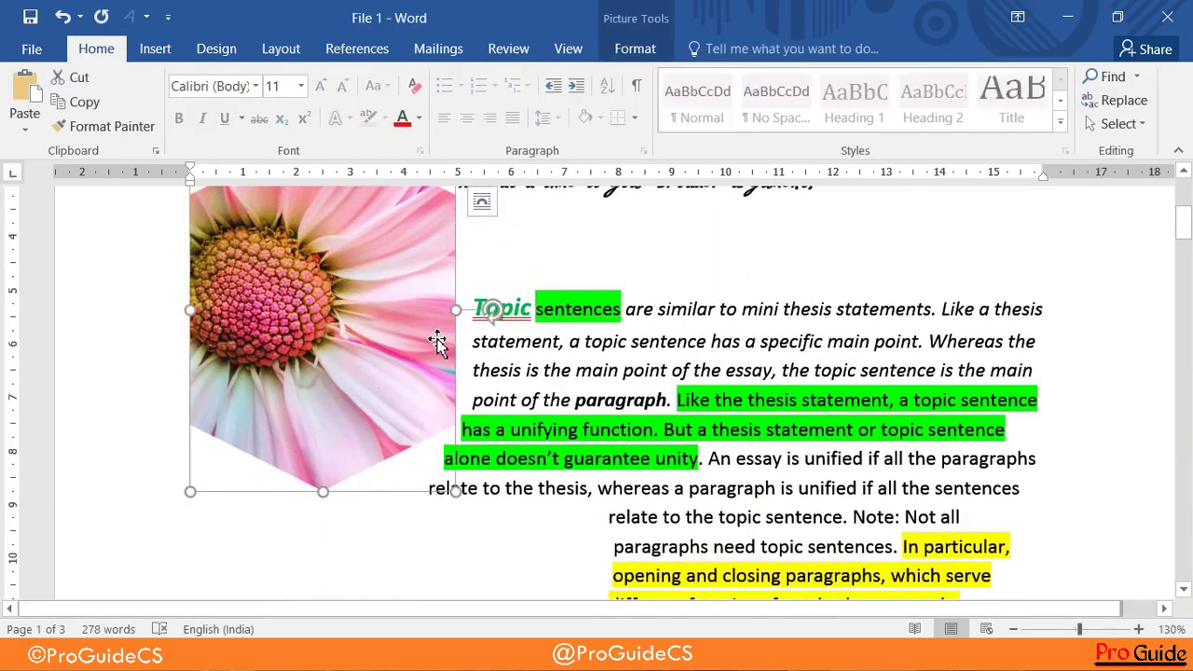
key(Delete)
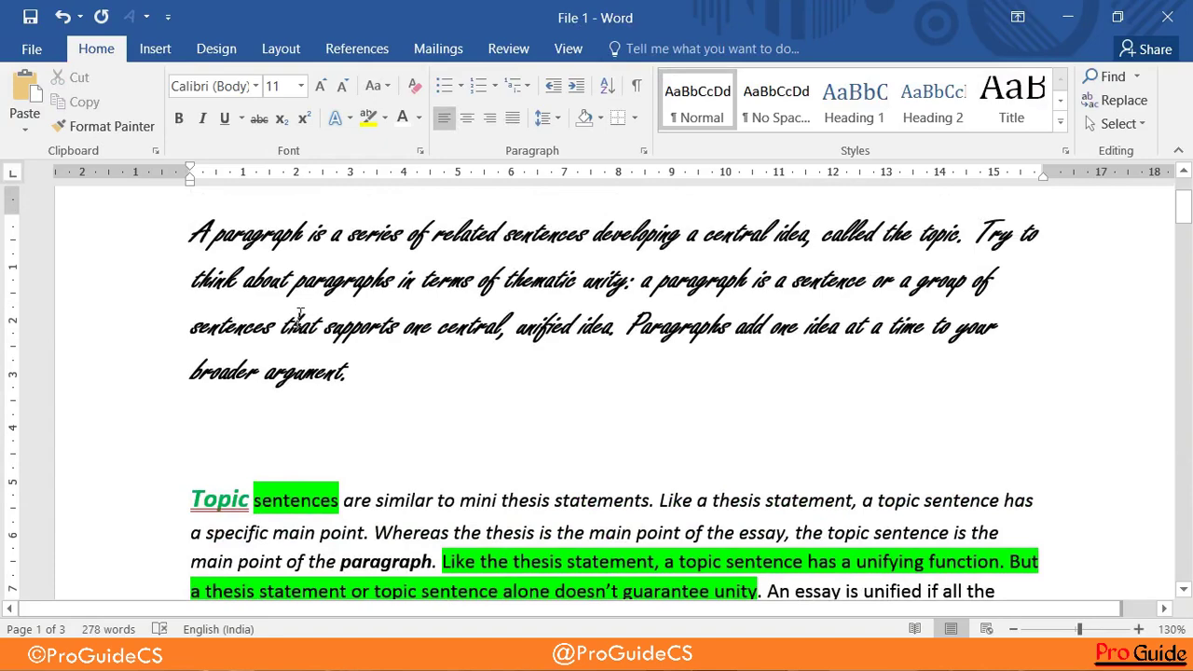
key(ctrl+v)
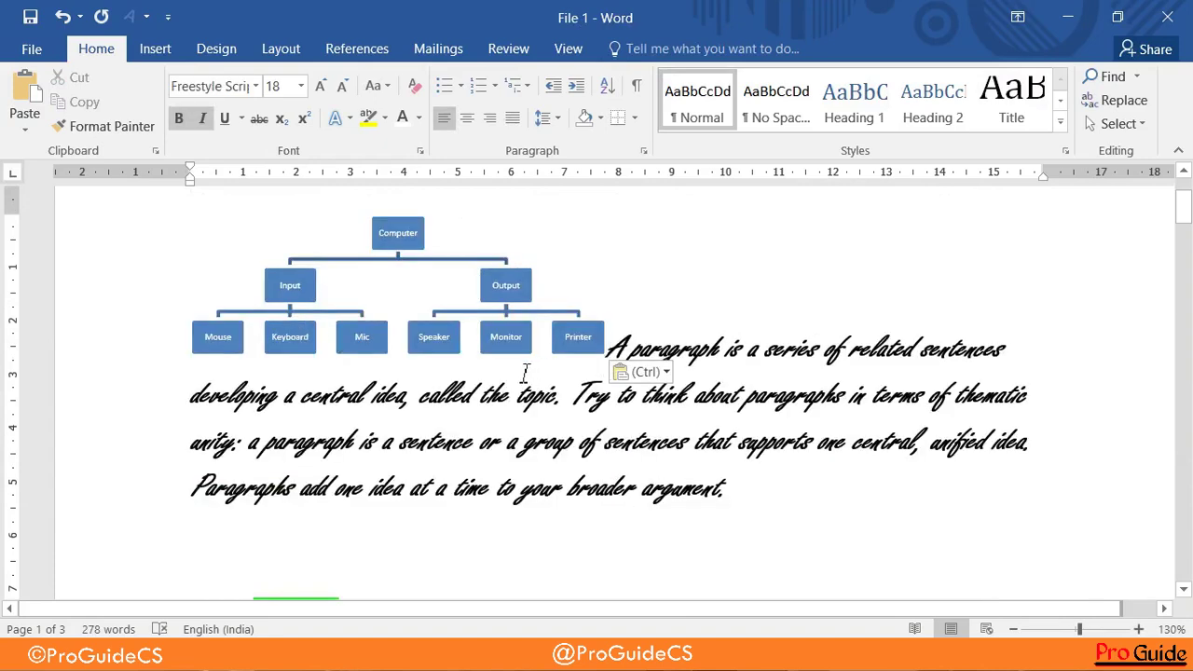
click(517, 275)
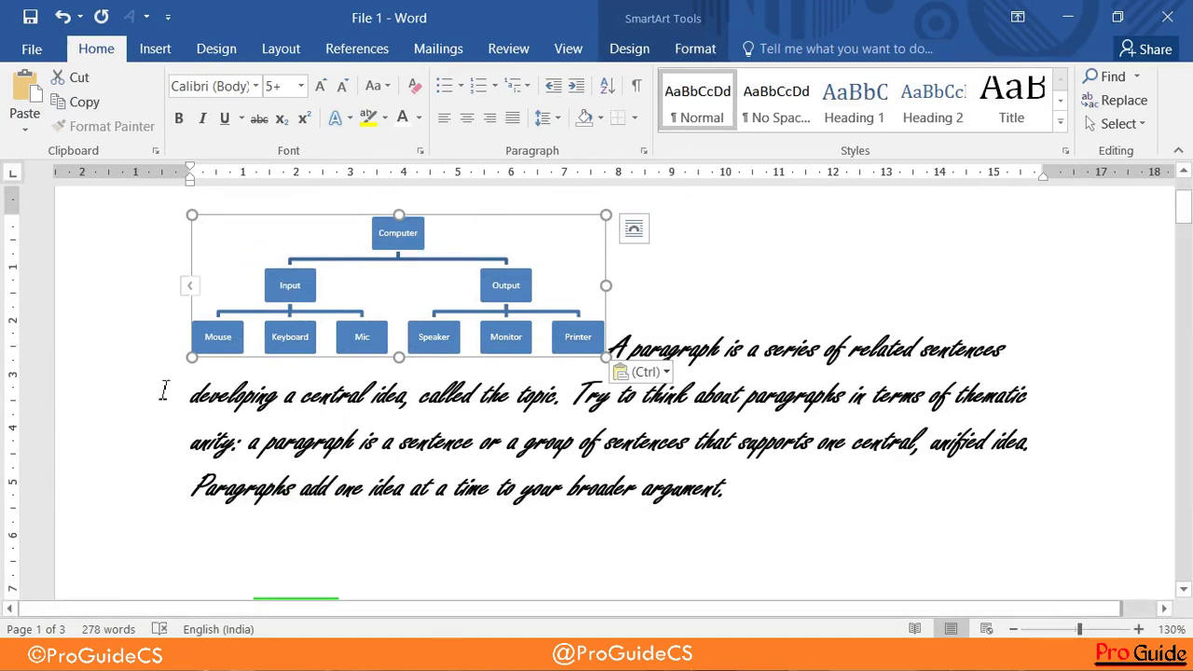
- Frame the Computer chart with a heavier-weight black shape outline instead of red
click(690, 51)
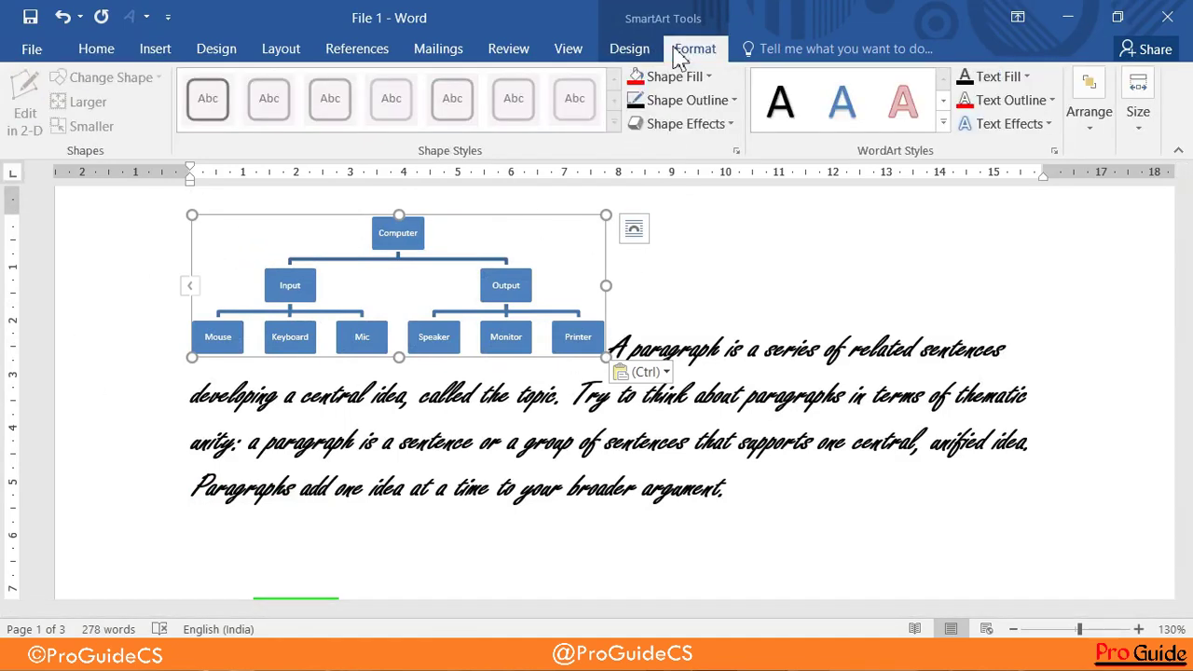
click(686, 100)
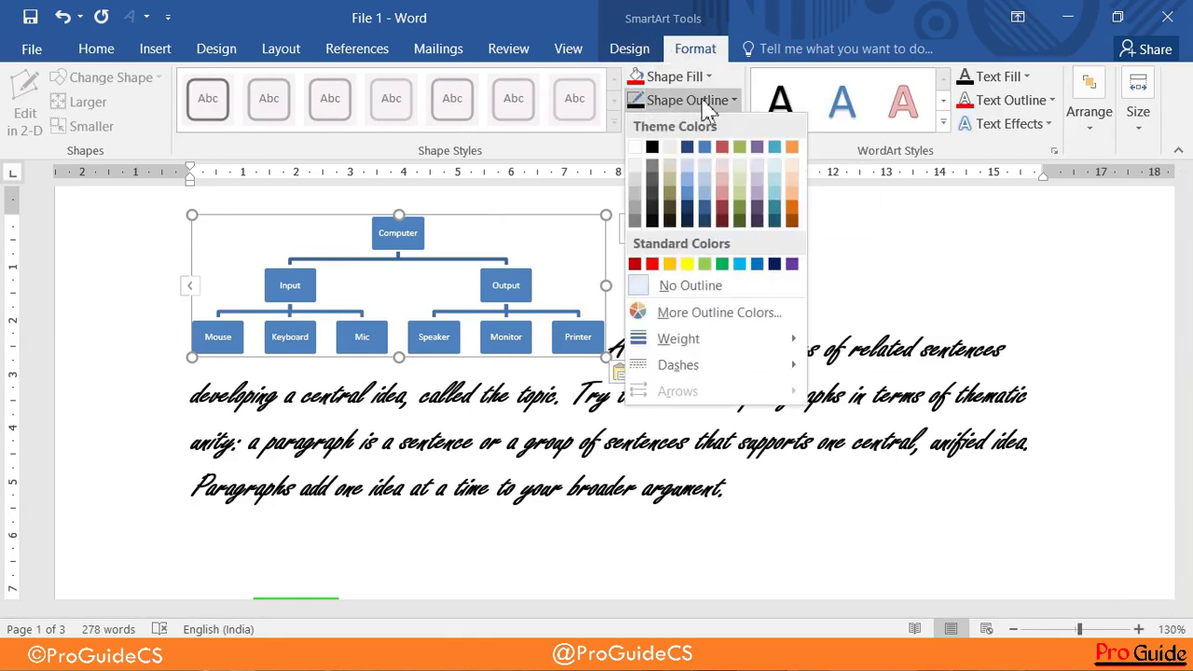
click(653, 265)
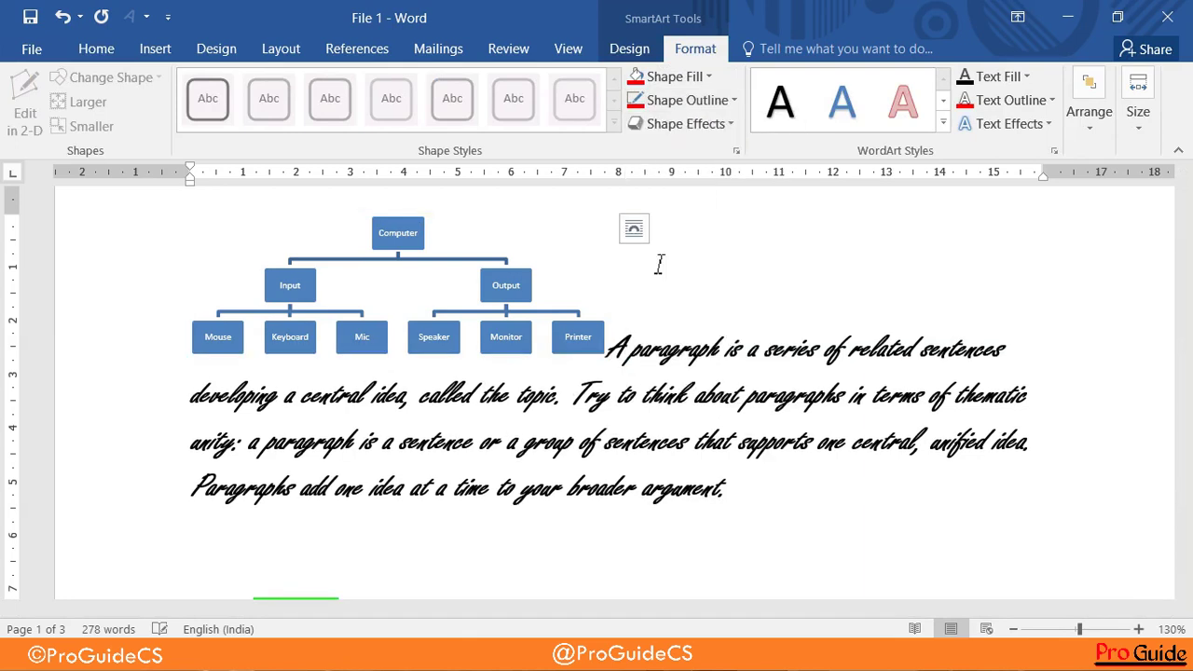
click(690, 100)
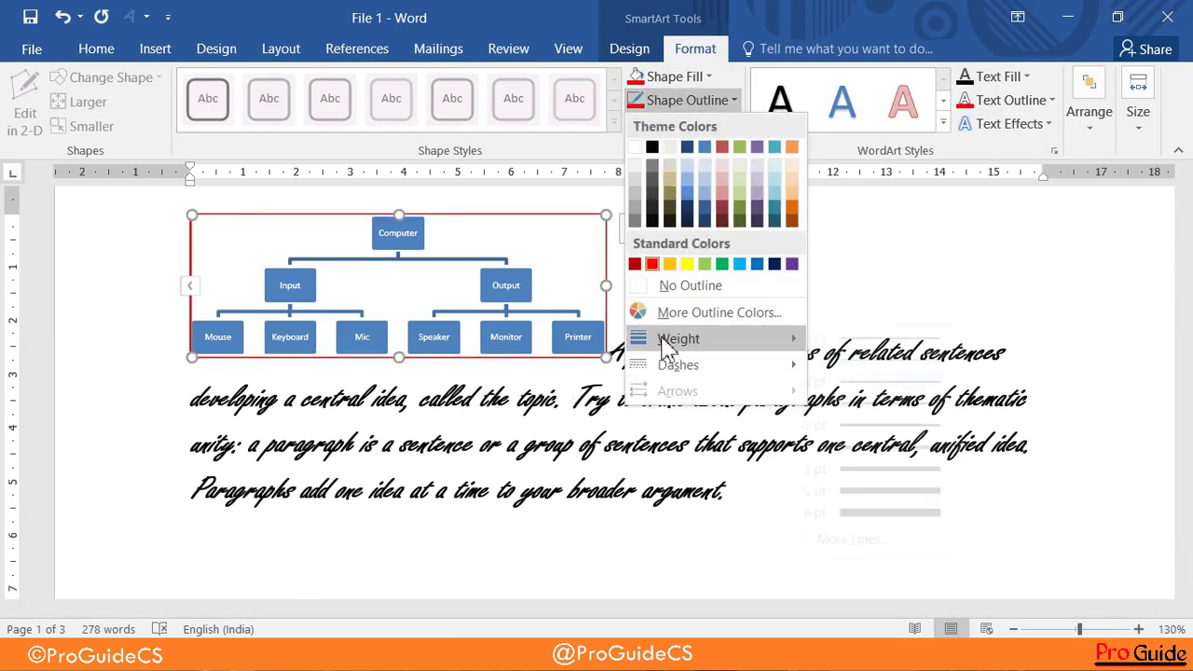
mouse_move(681, 339)
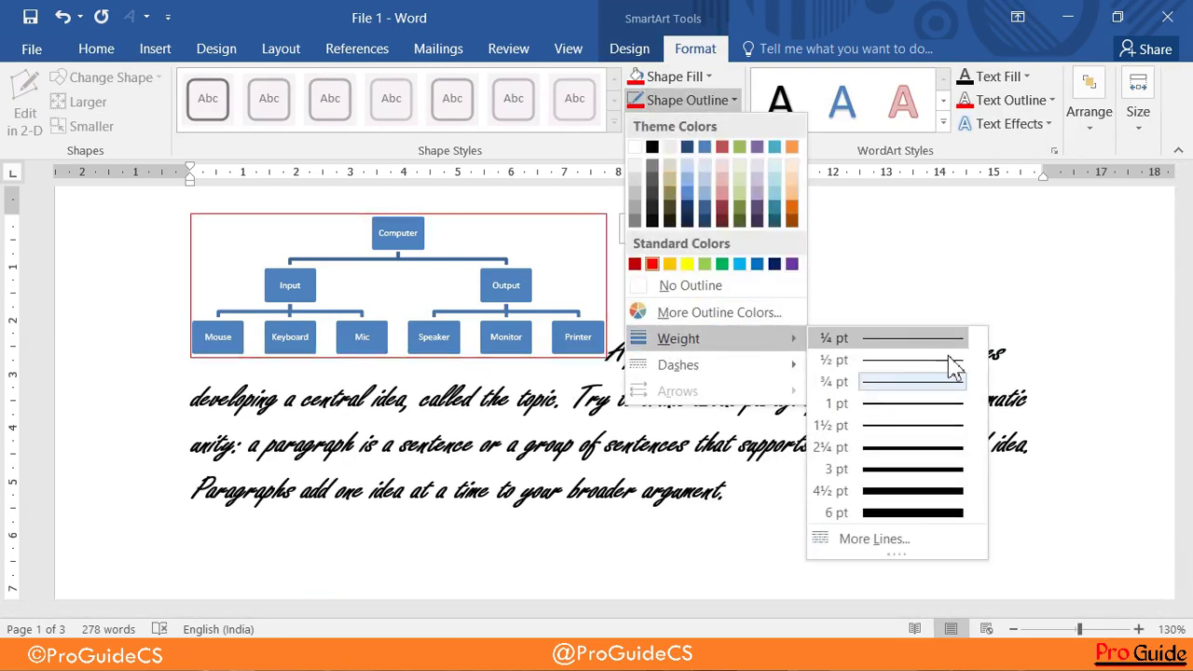
click(914, 426)
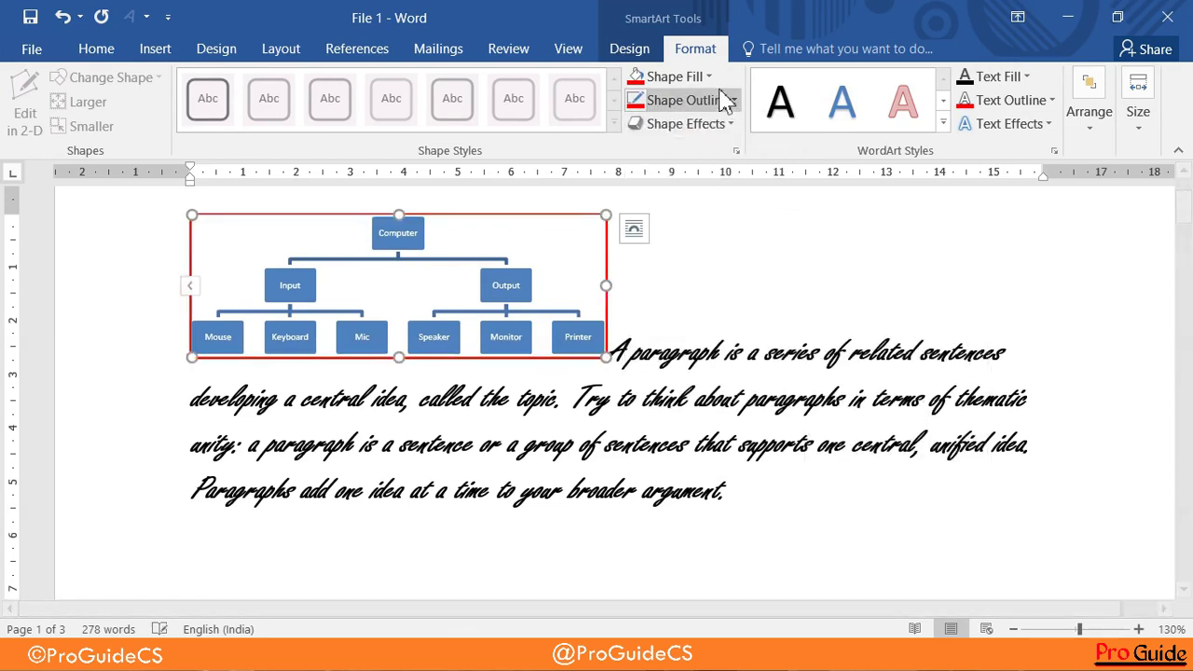
click(689, 76)
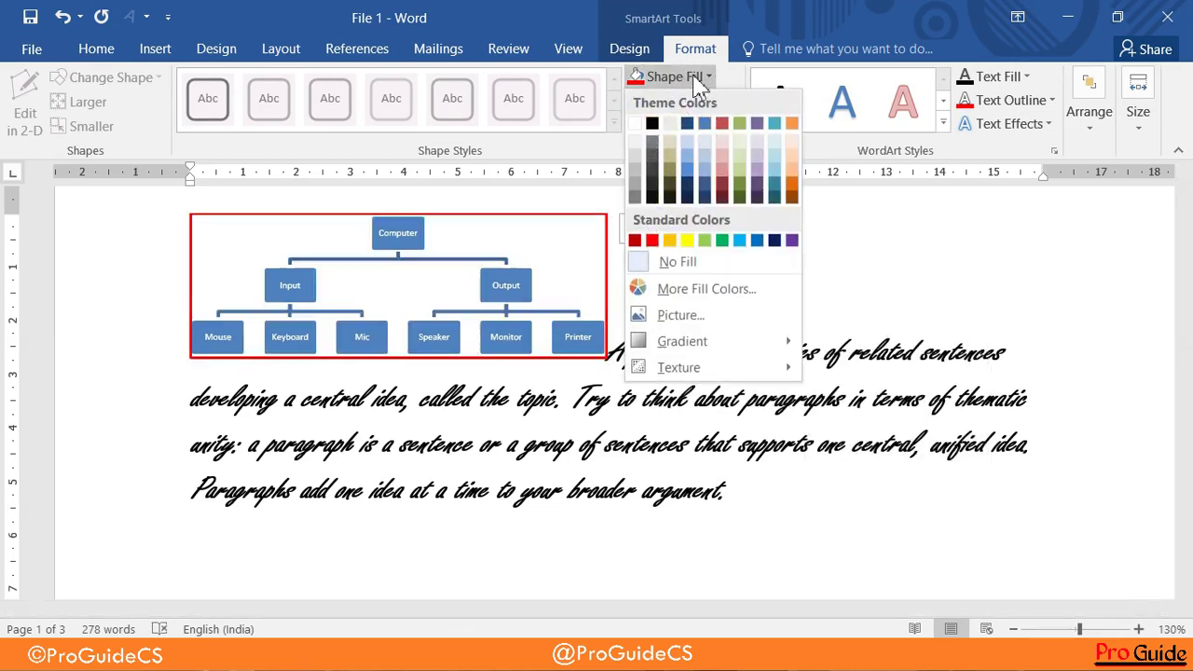
click(736, 79)
click(725, 101)
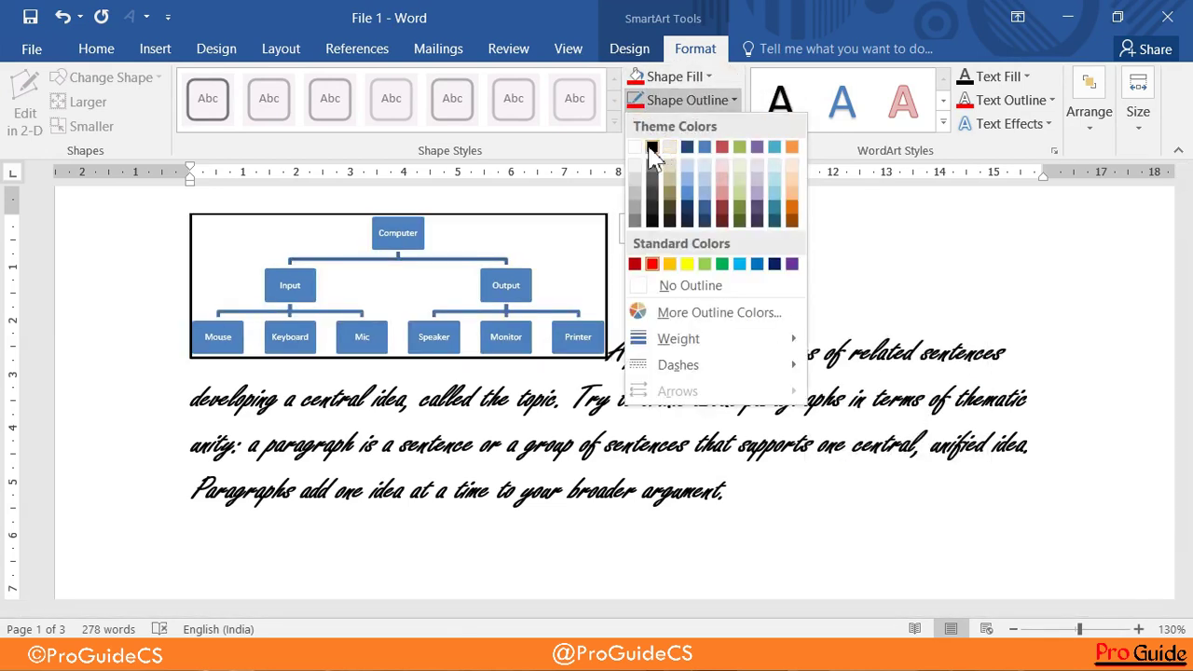
click(656, 146)
click(750, 255)
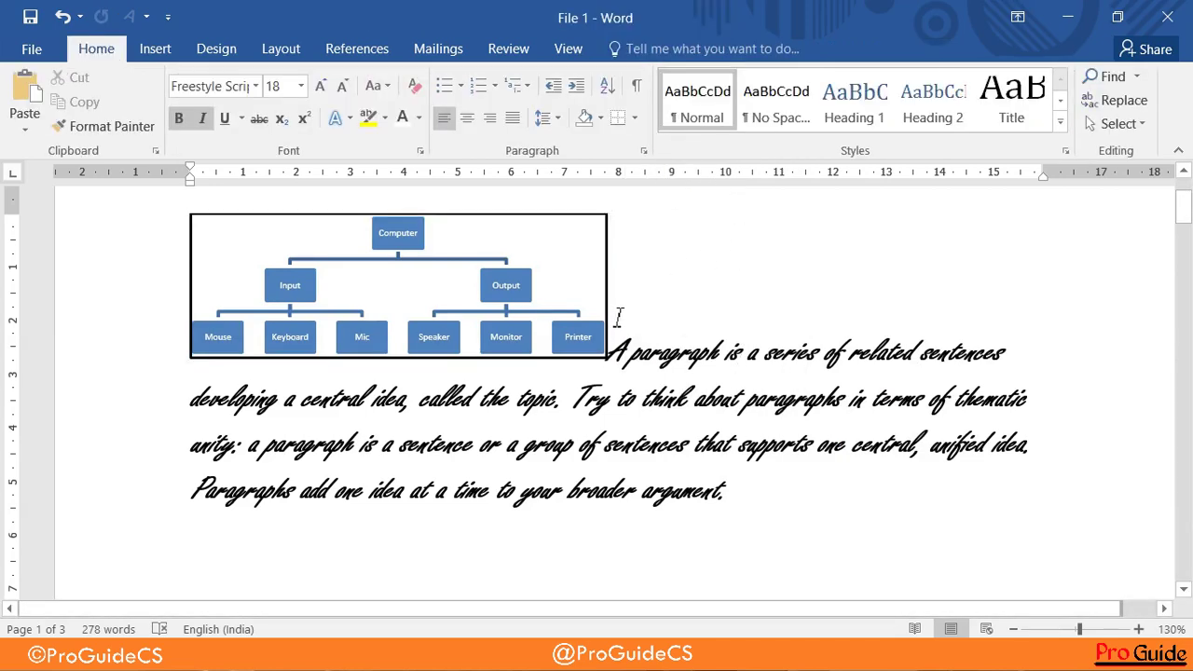
scroll(618, 317, up, 2)
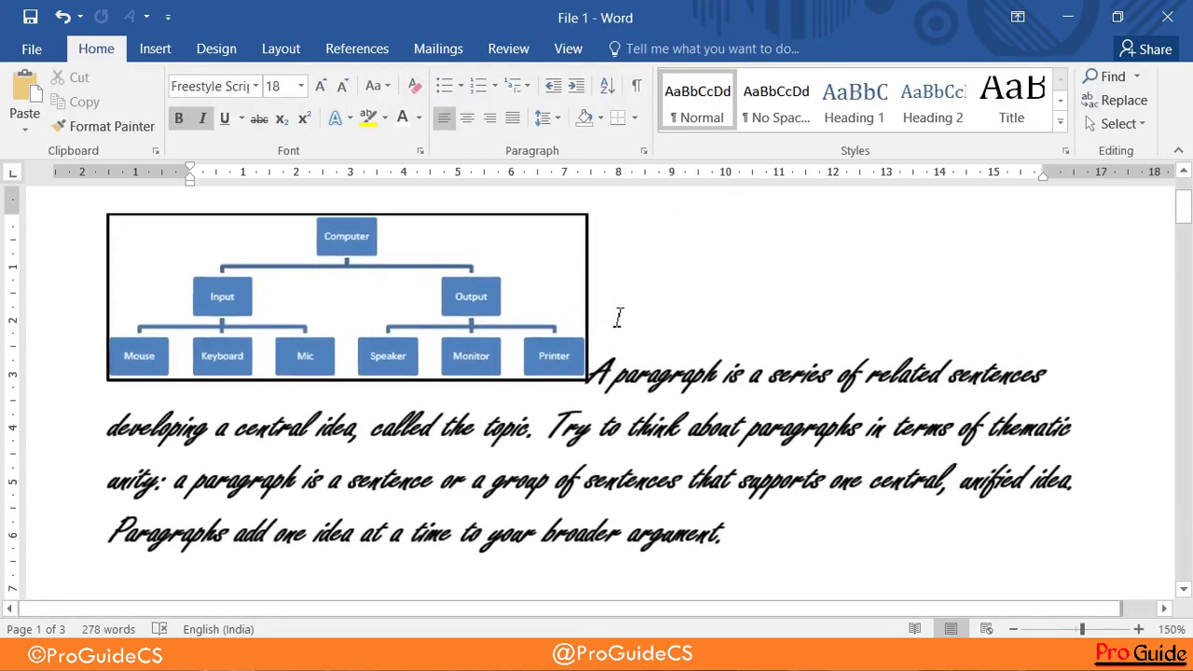
click(564, 243)
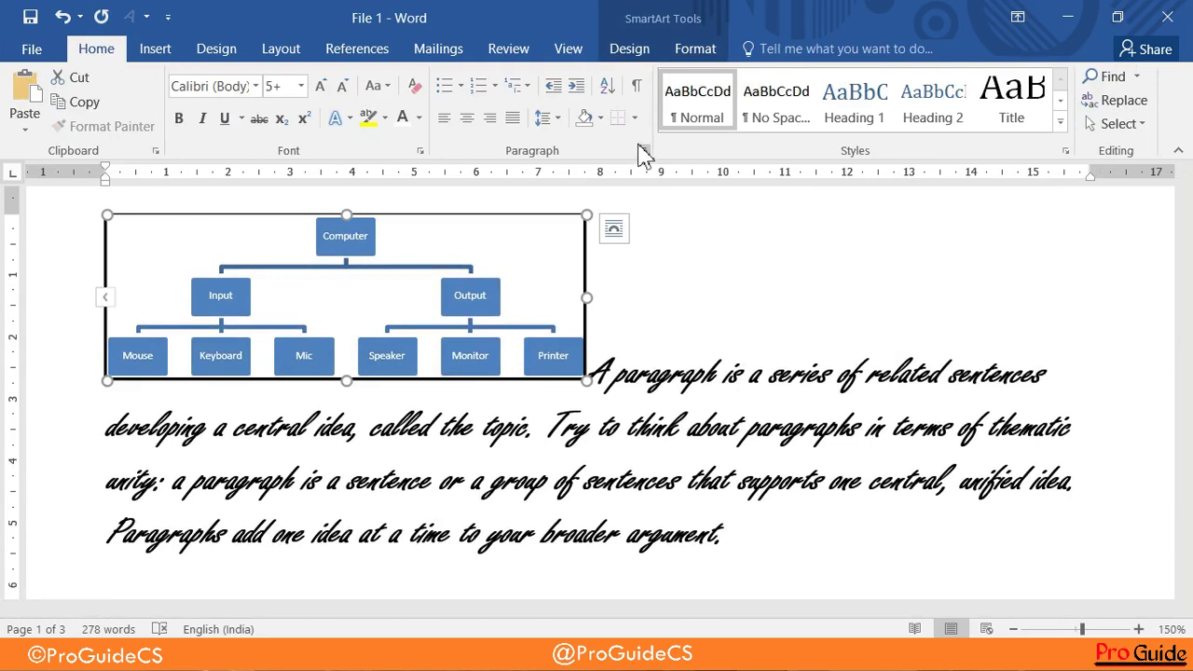
click(696, 48)
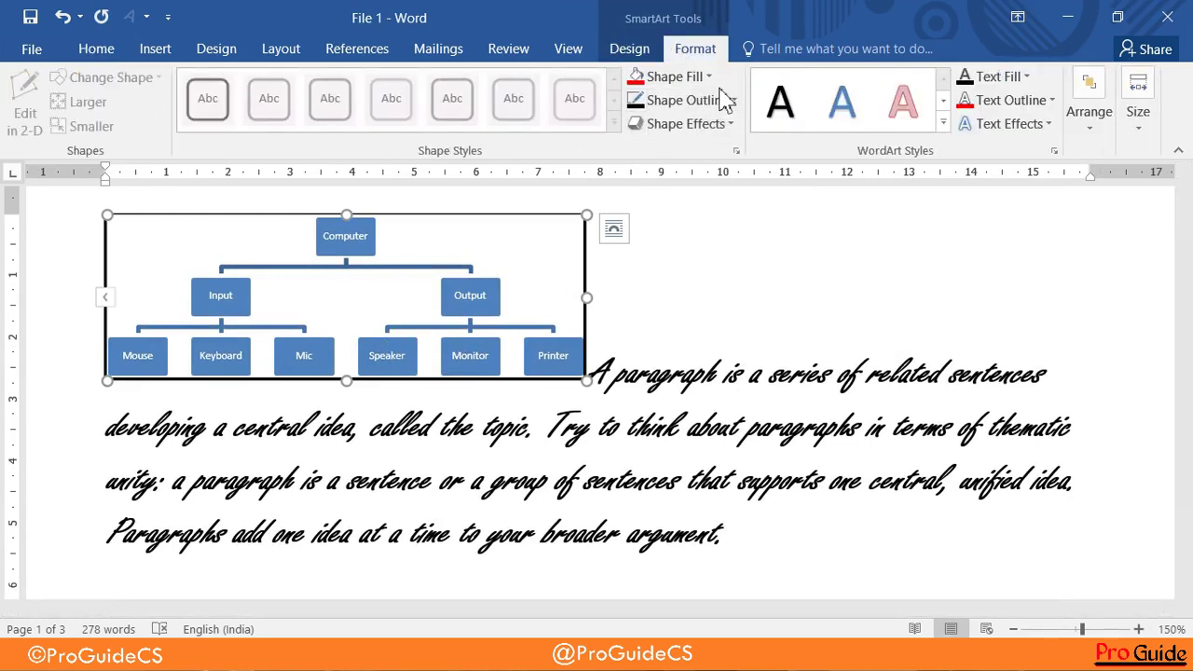
click(408, 351)
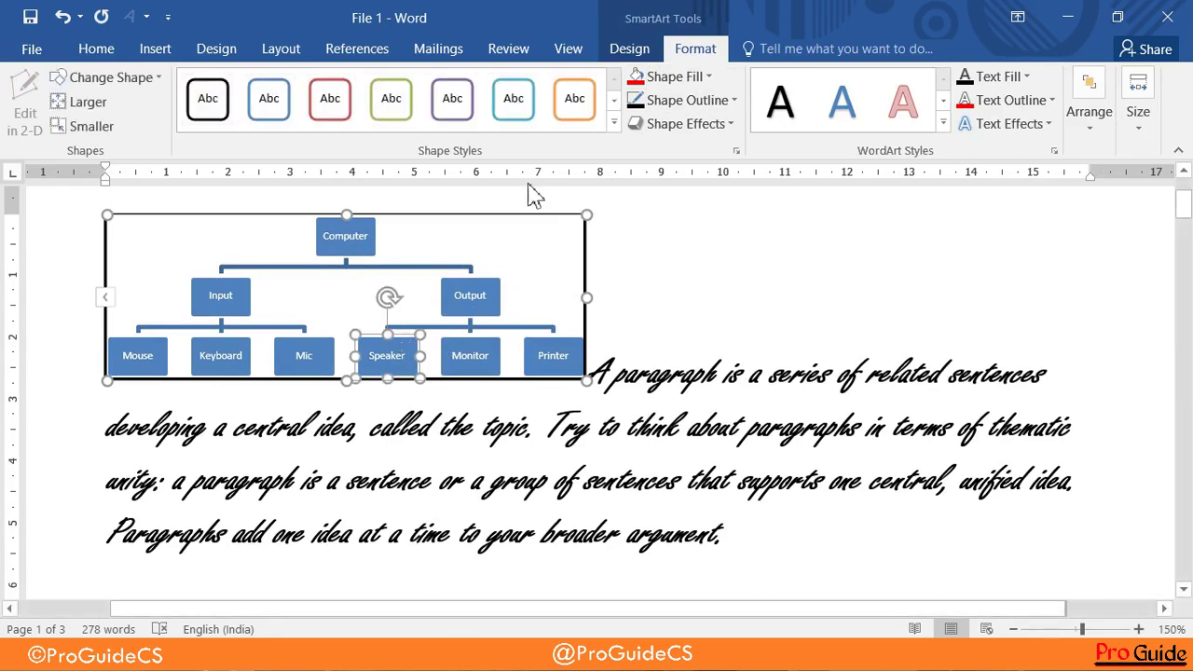
click(652, 100)
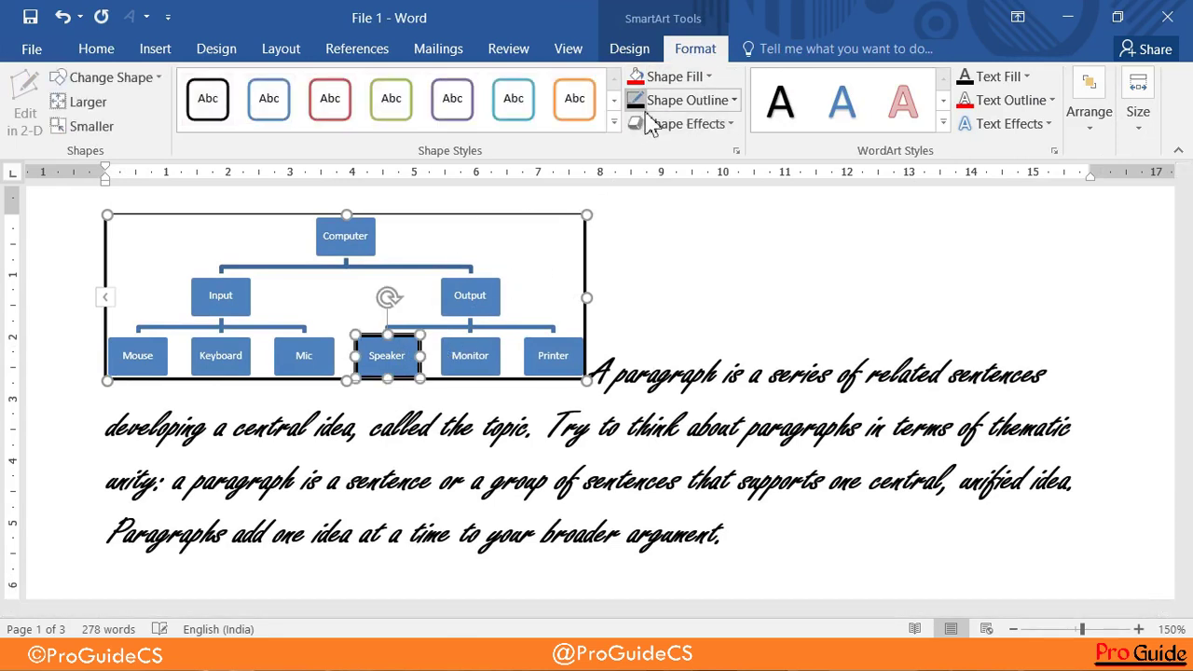
click(652, 248)
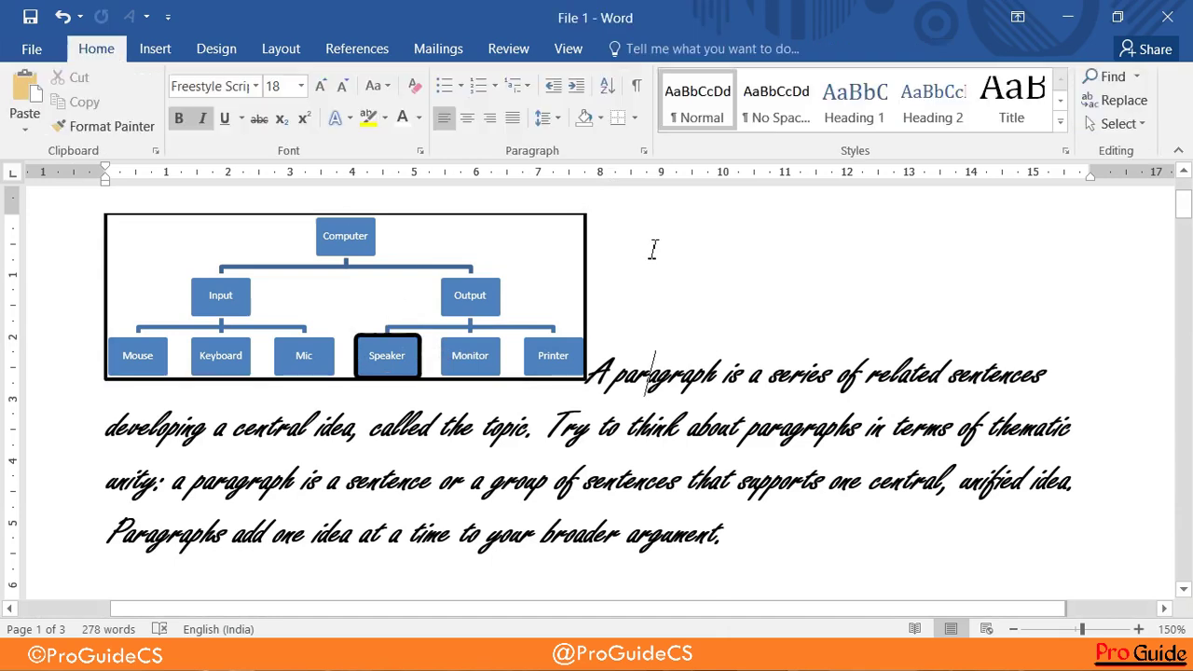
click(510, 333)
click(550, 233)
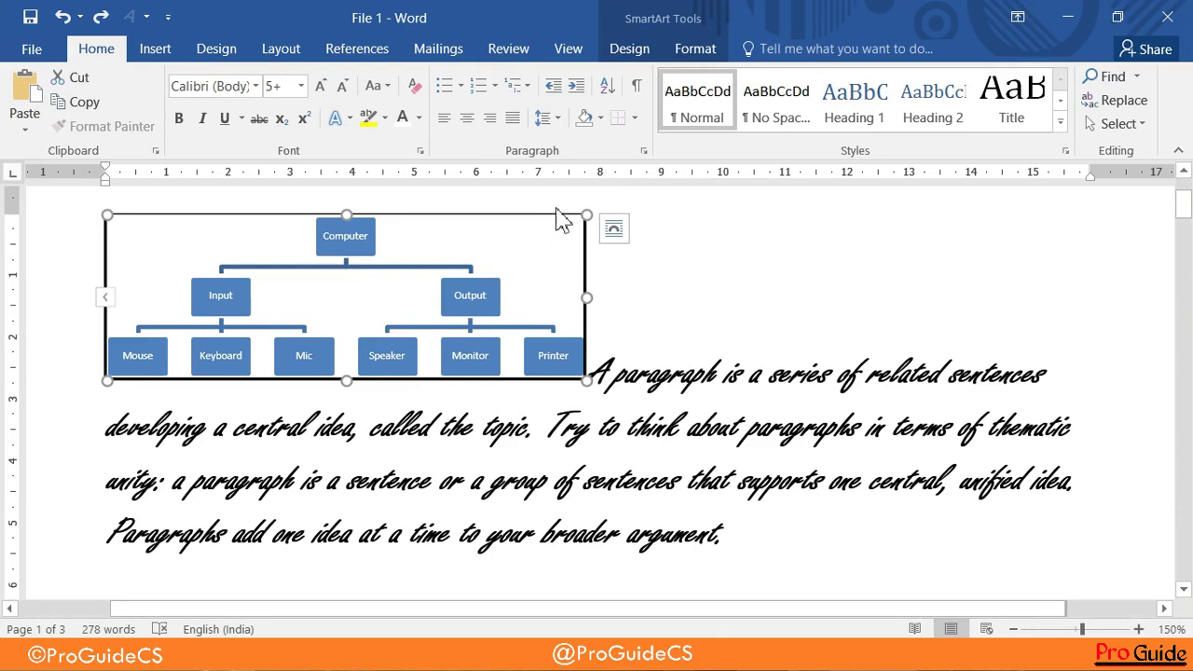
- Set the Computer chart's Shape Fill to a light blue theme colour
click(688, 51)
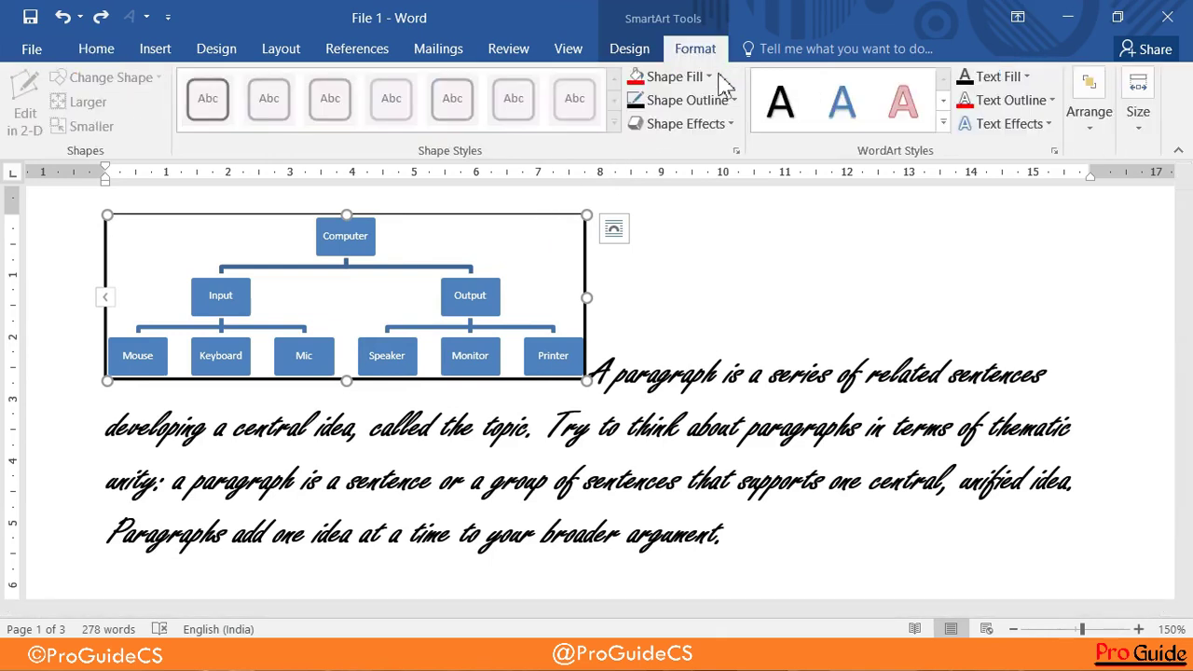
click(707, 77)
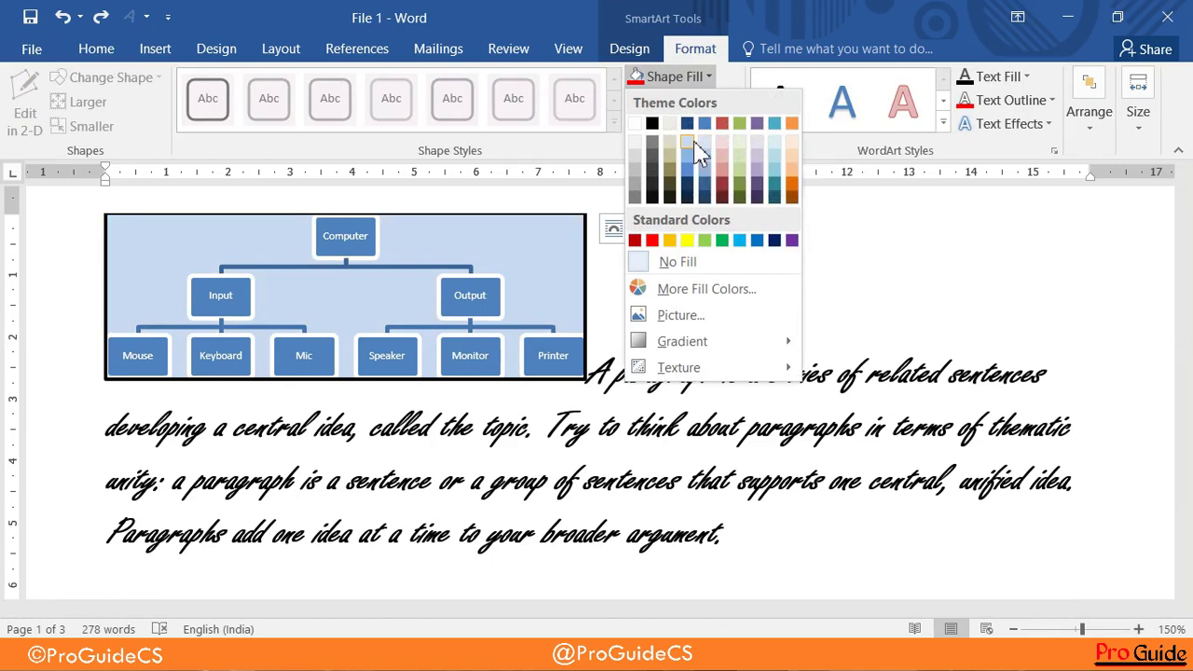
click(708, 172)
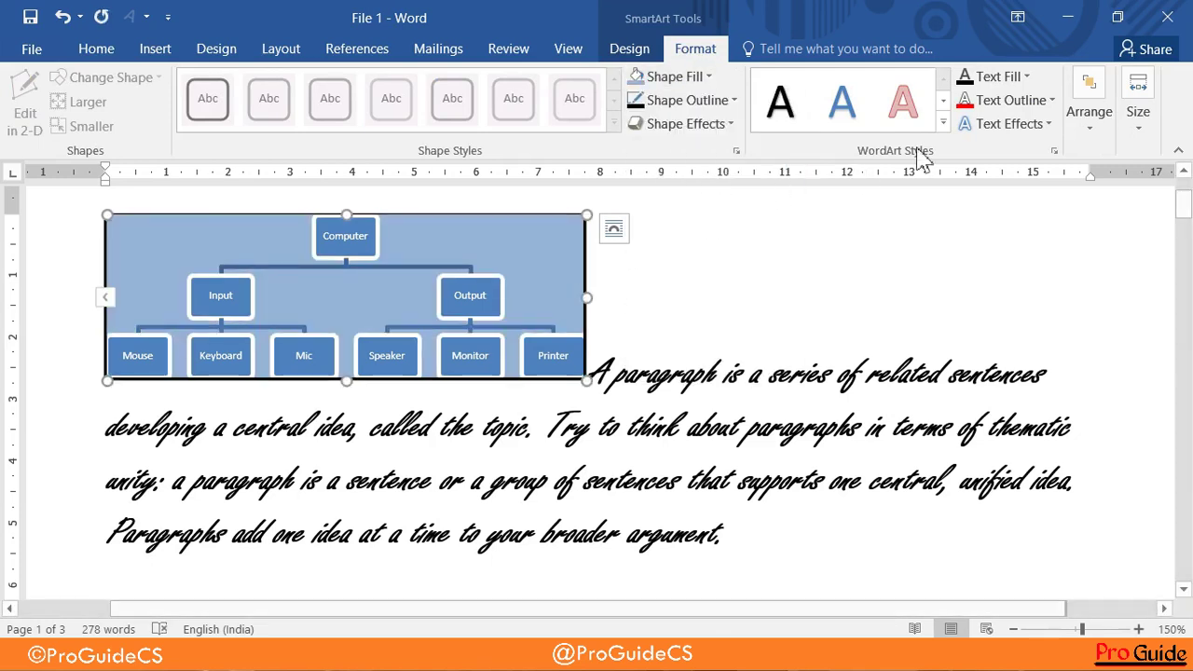
click(1102, 131)
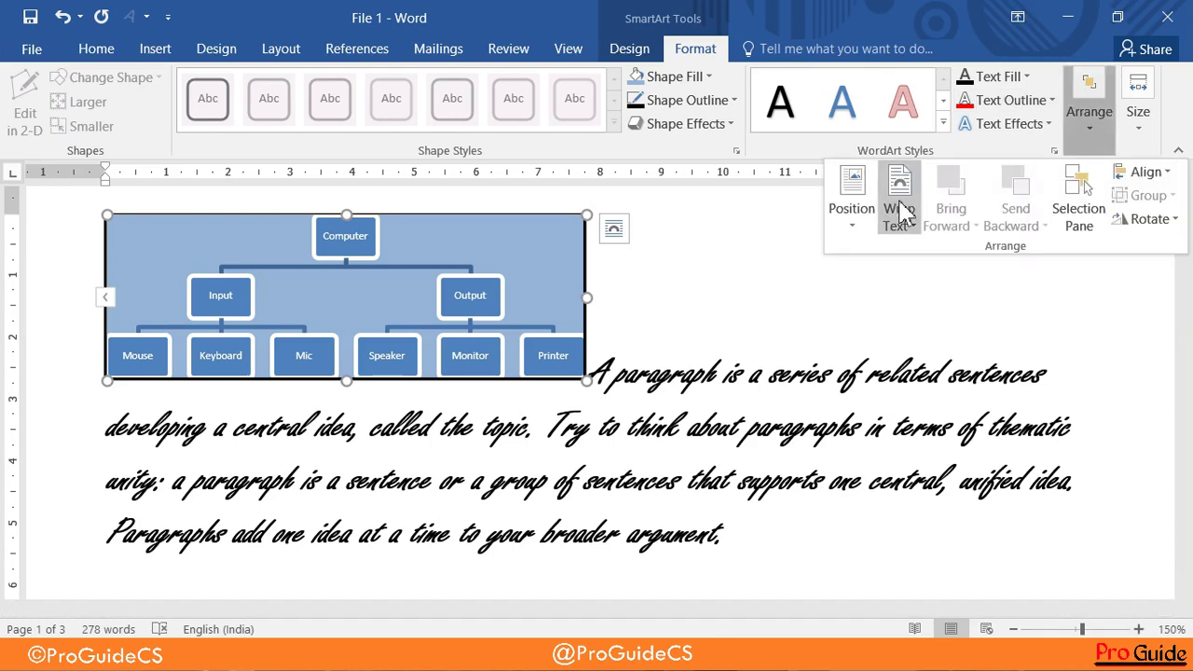
- Set the chart's text wrapping to Tight and nudge it slightly lower
click(856, 224)
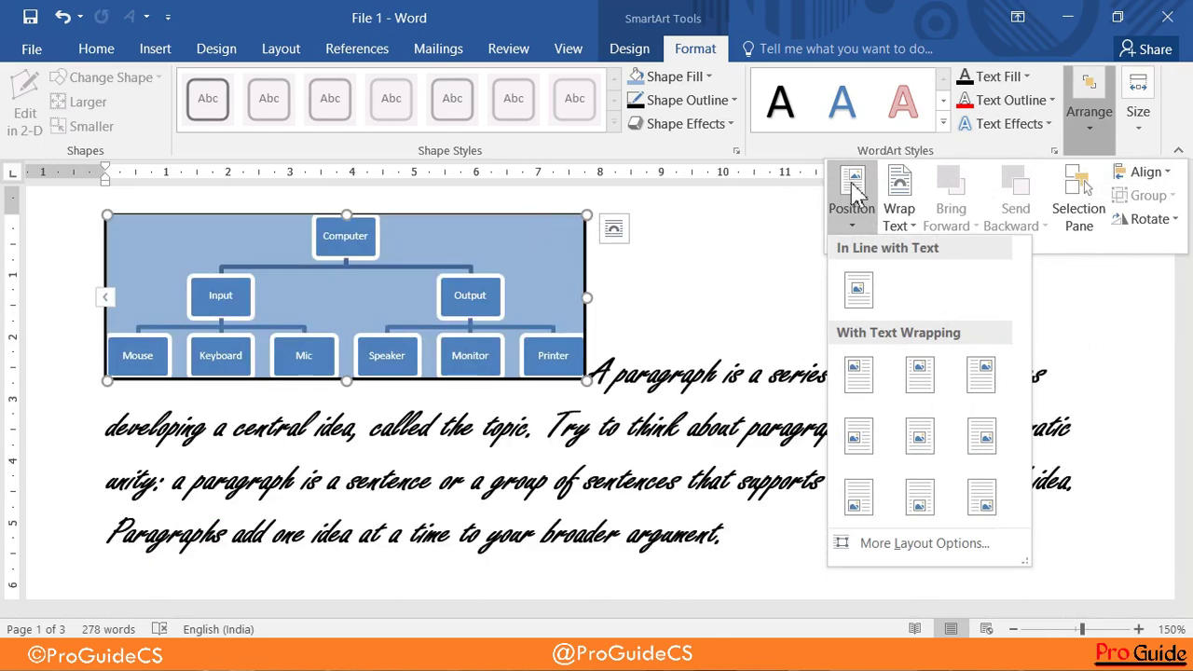
click(901, 219)
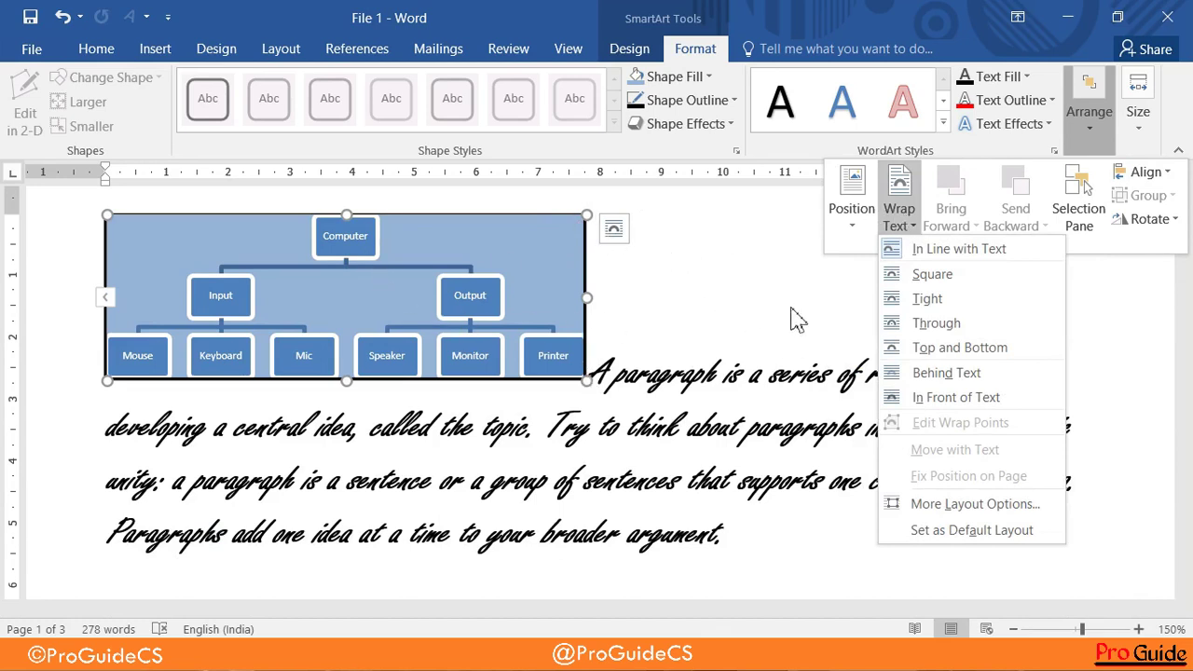
click(920, 311)
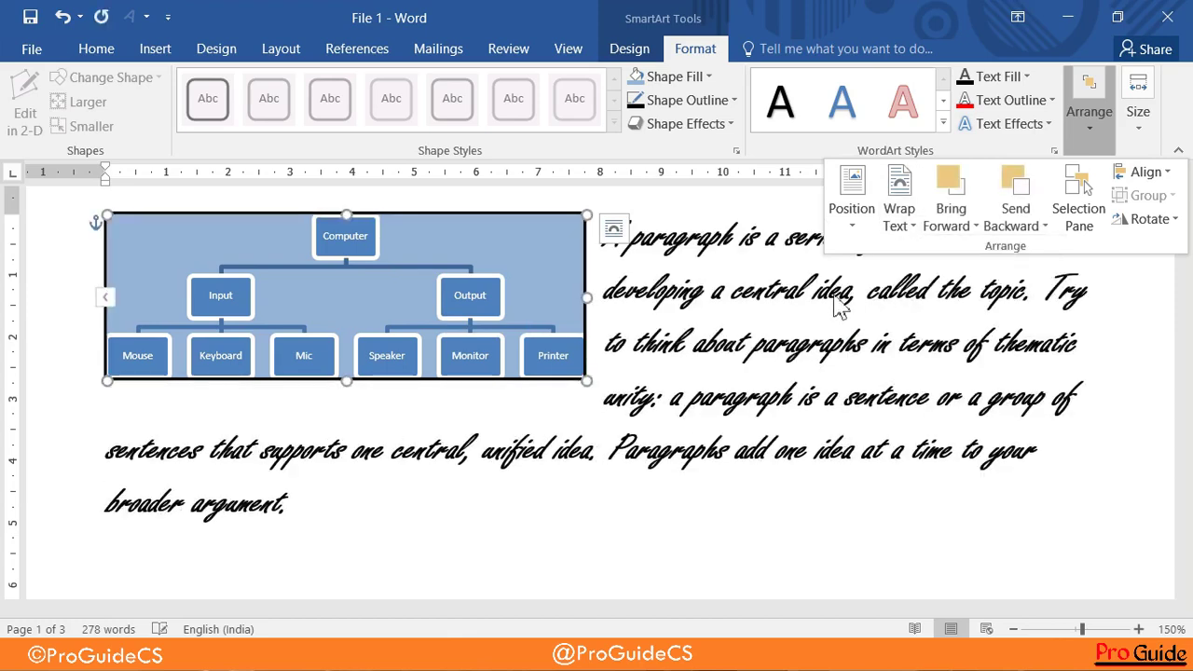
click(457, 237)
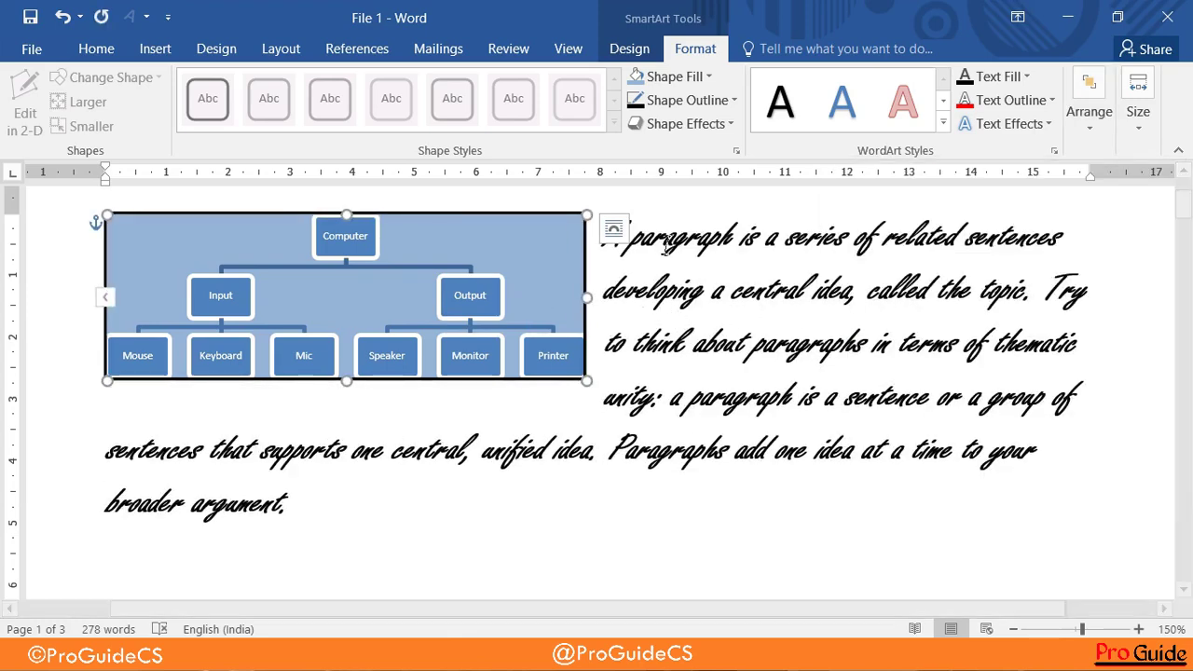
mouse_move(419, 218)
mouse_down()
mouse_move(656, 260)
mouse_move(407, 240)
mouse_up()
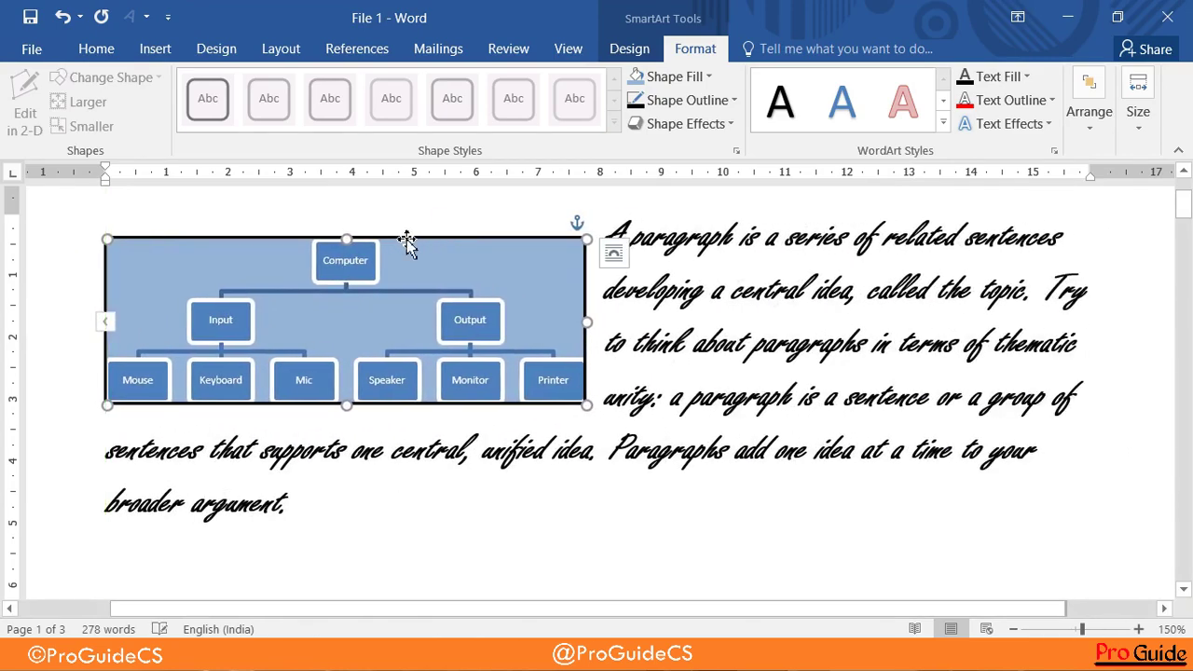
- Review the chart's Position, Wrap Text and Align options and show its Size settings
click(1092, 116)
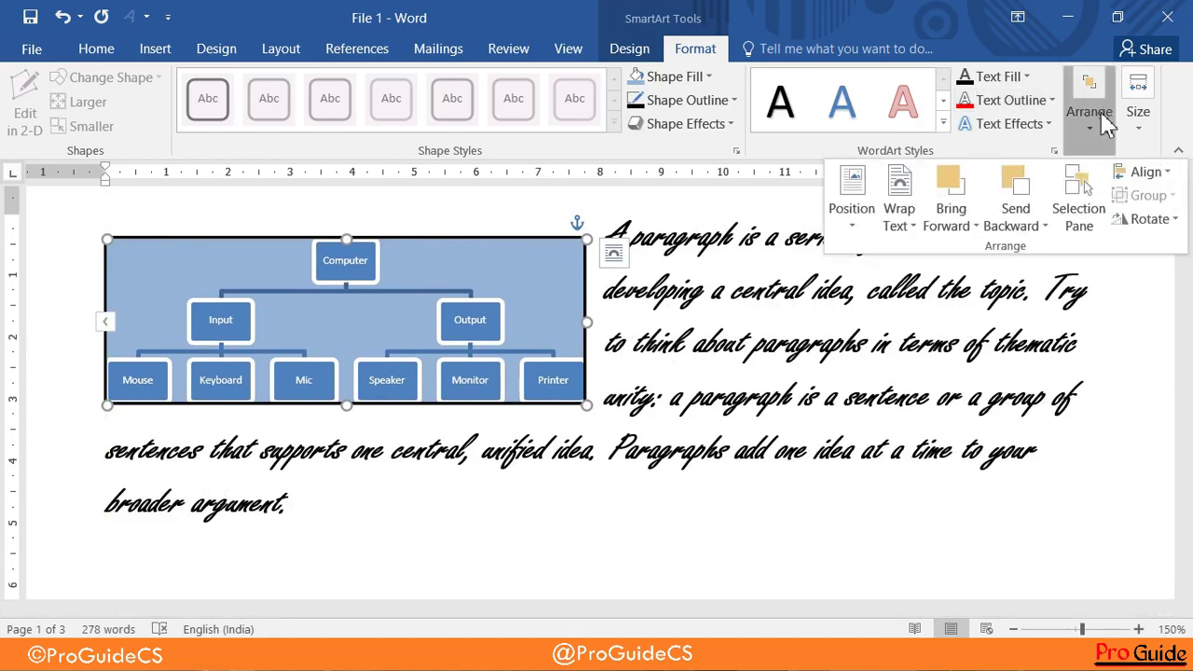
click(852, 202)
click(900, 207)
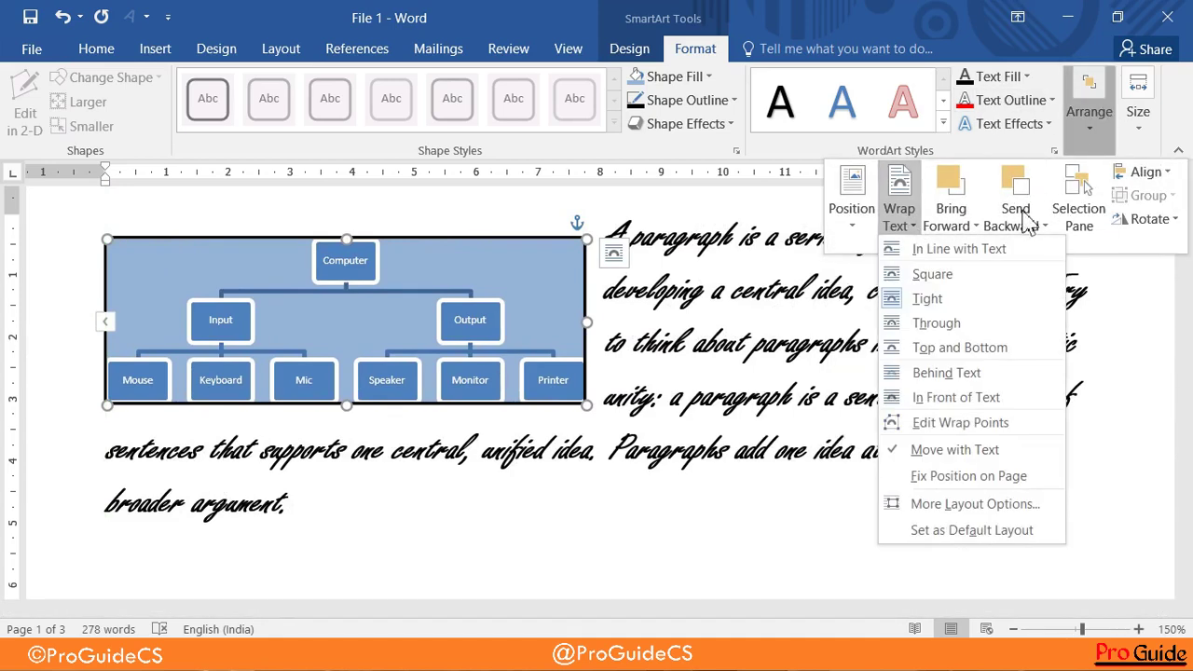
click(1159, 177)
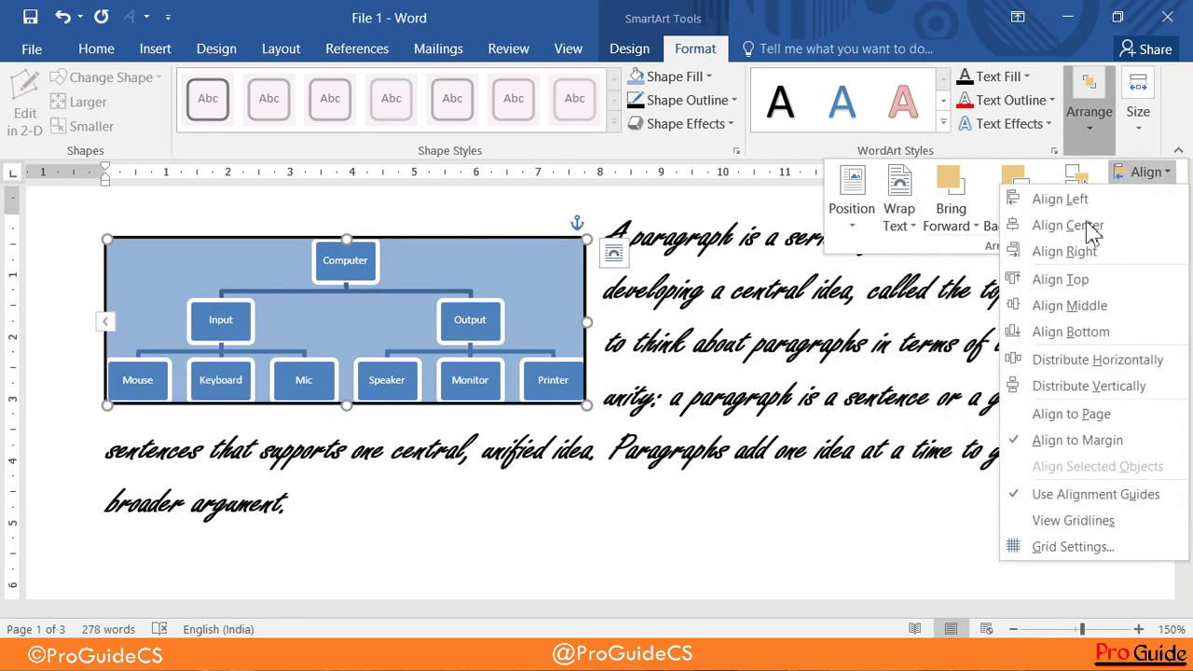
click(1174, 140)
click(1106, 134)
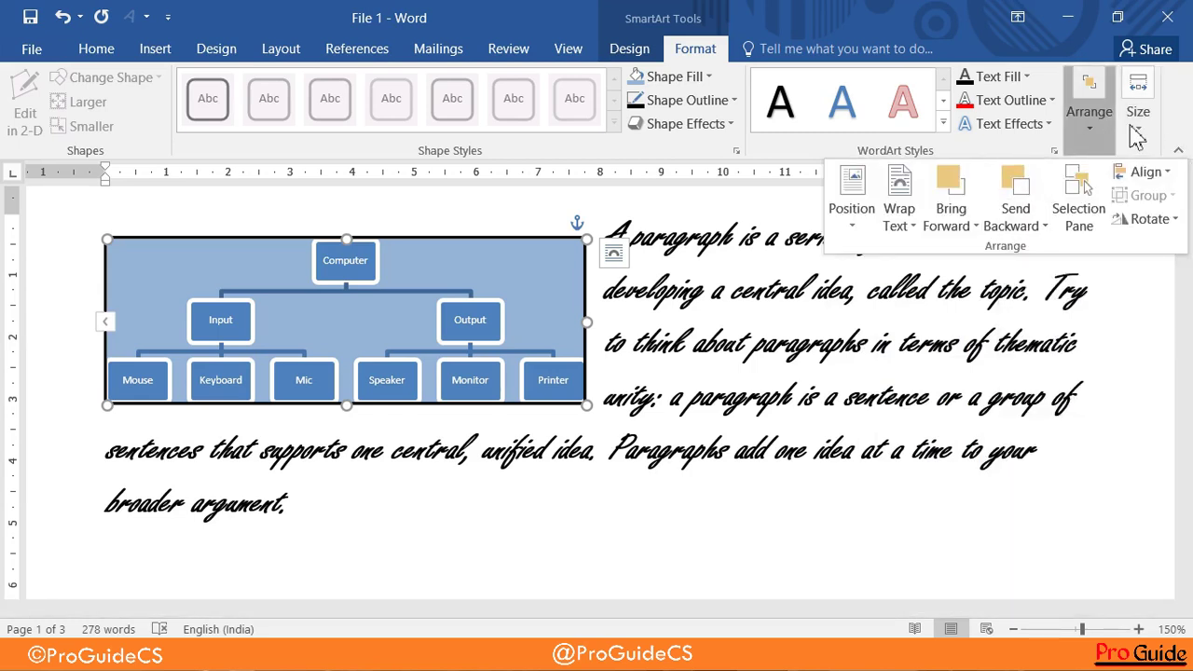
click(1138, 131)
- Resize the chart to 3.4 cm high and 8.6 cm wide, then drag it larger
click(1176, 176)
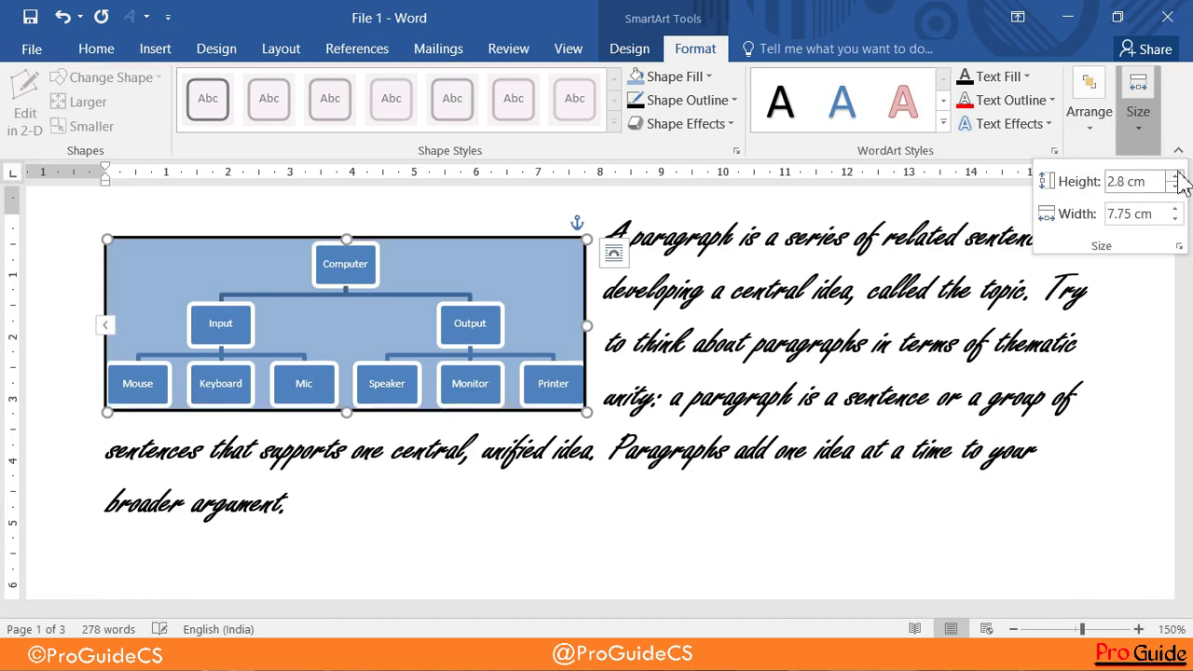
double_click(1177, 176)
double_click(1177, 176)
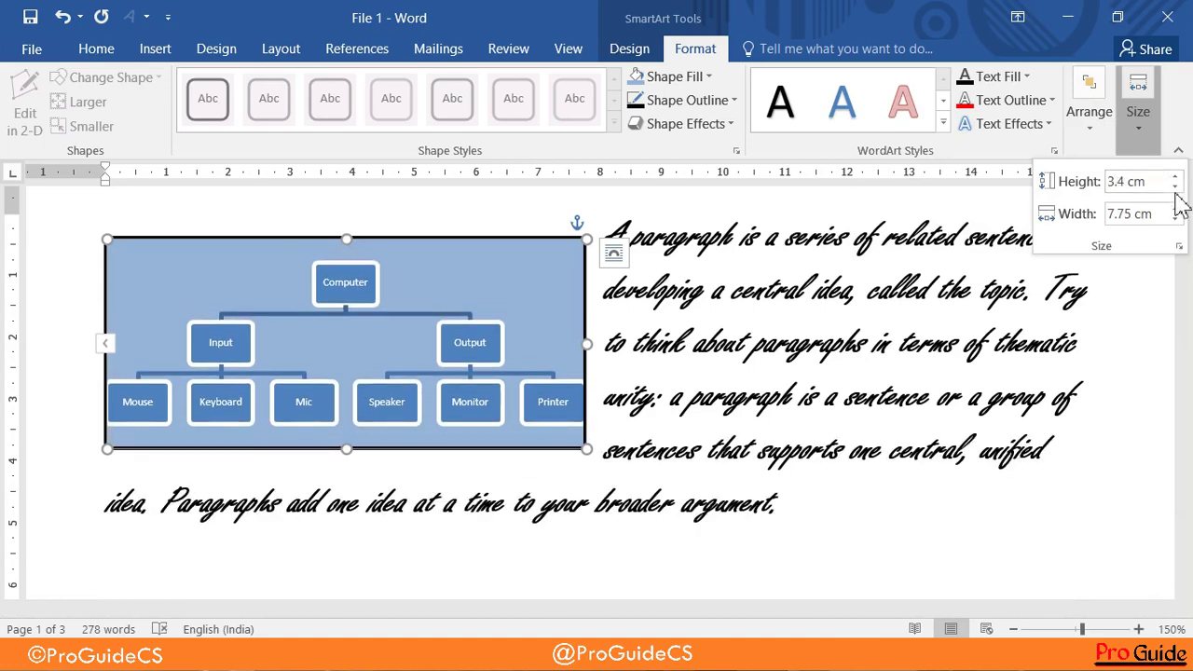
click(1177, 210)
click(1176, 209)
click(1177, 209)
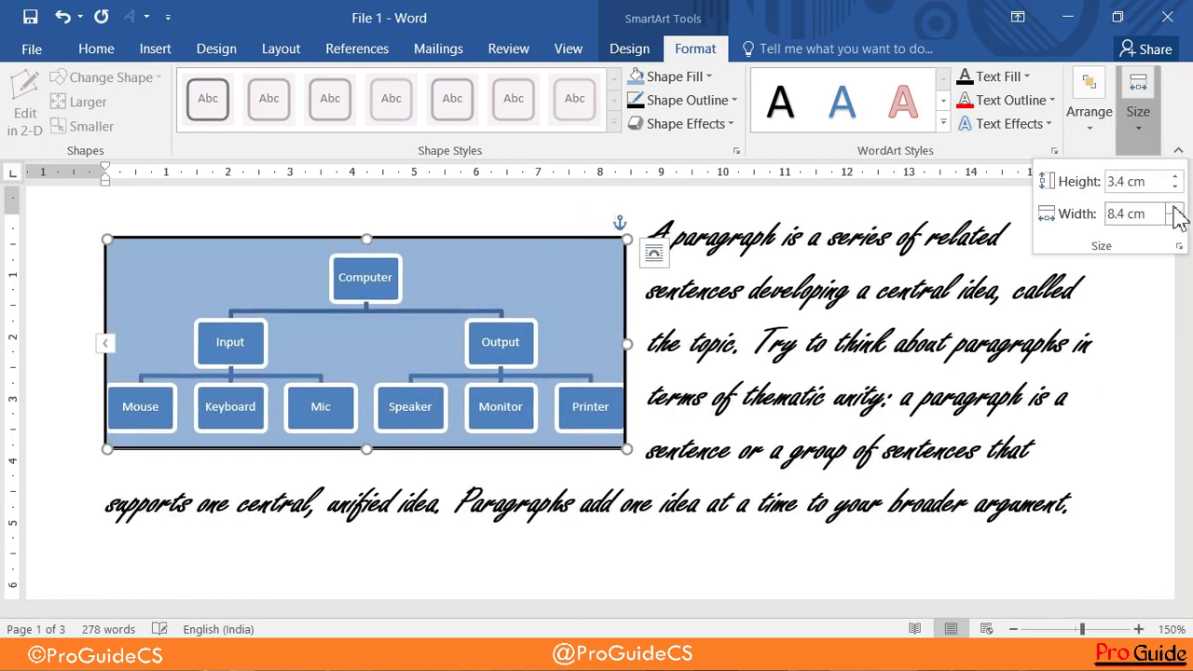
click(1176, 210)
click(1176, 210)
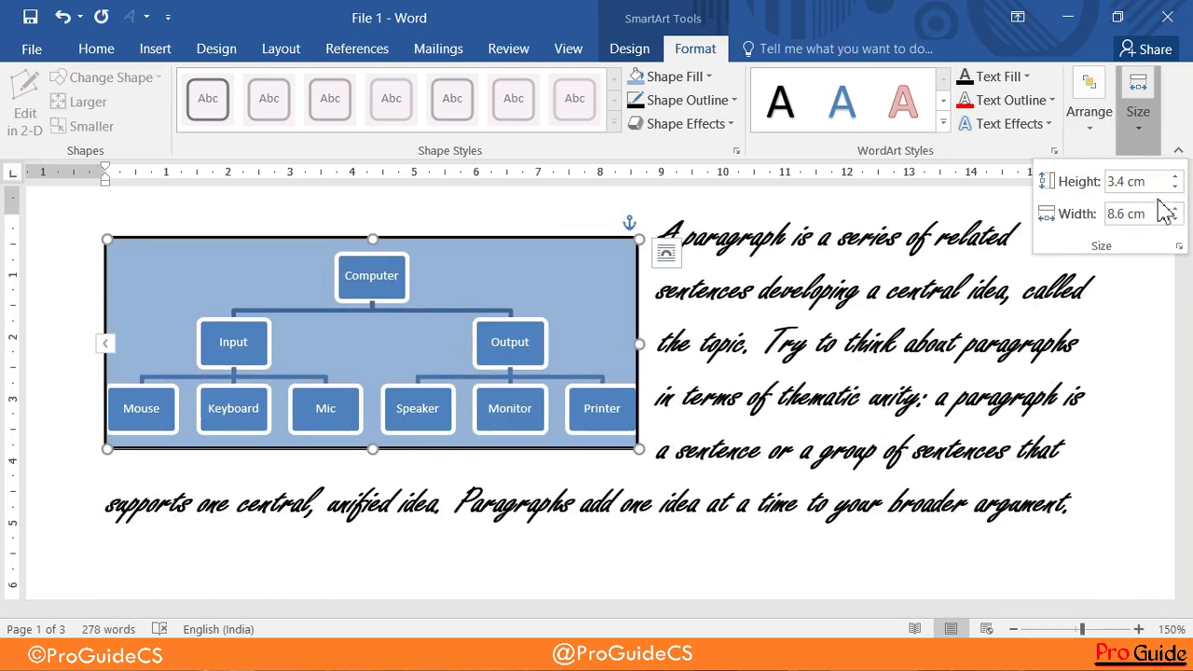
click(638, 449)
drag(639, 449, 724, 454)
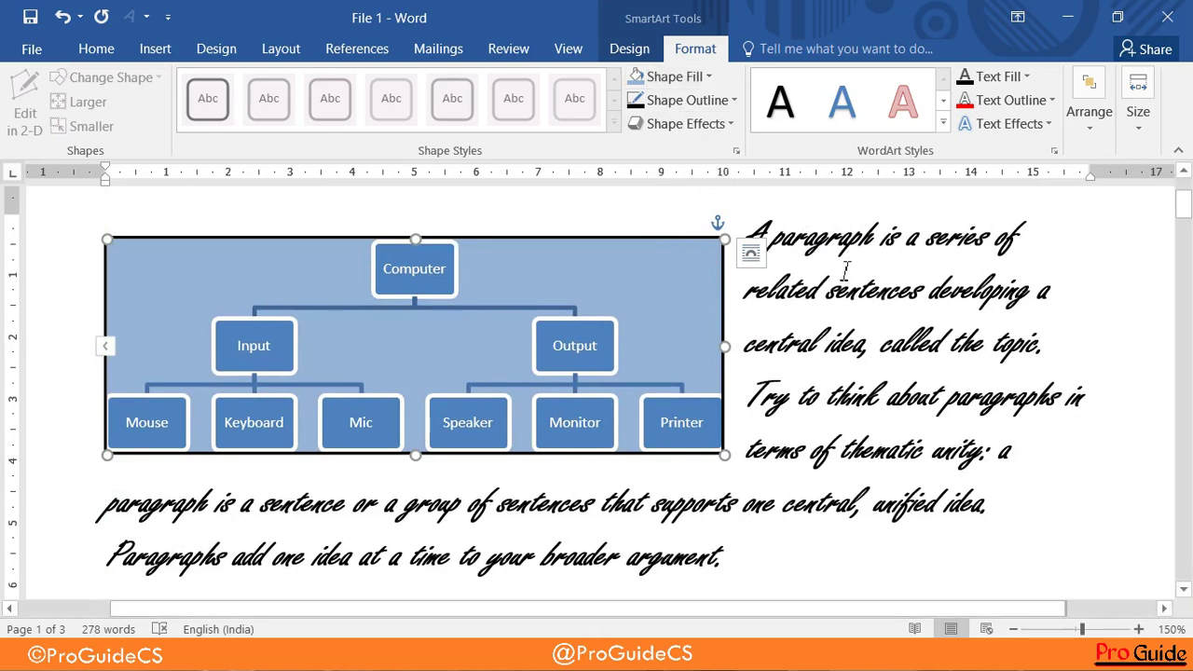
- Set the Computer chart's Shape Fill to No Fill, leaving white inside the outline
click(629, 49)
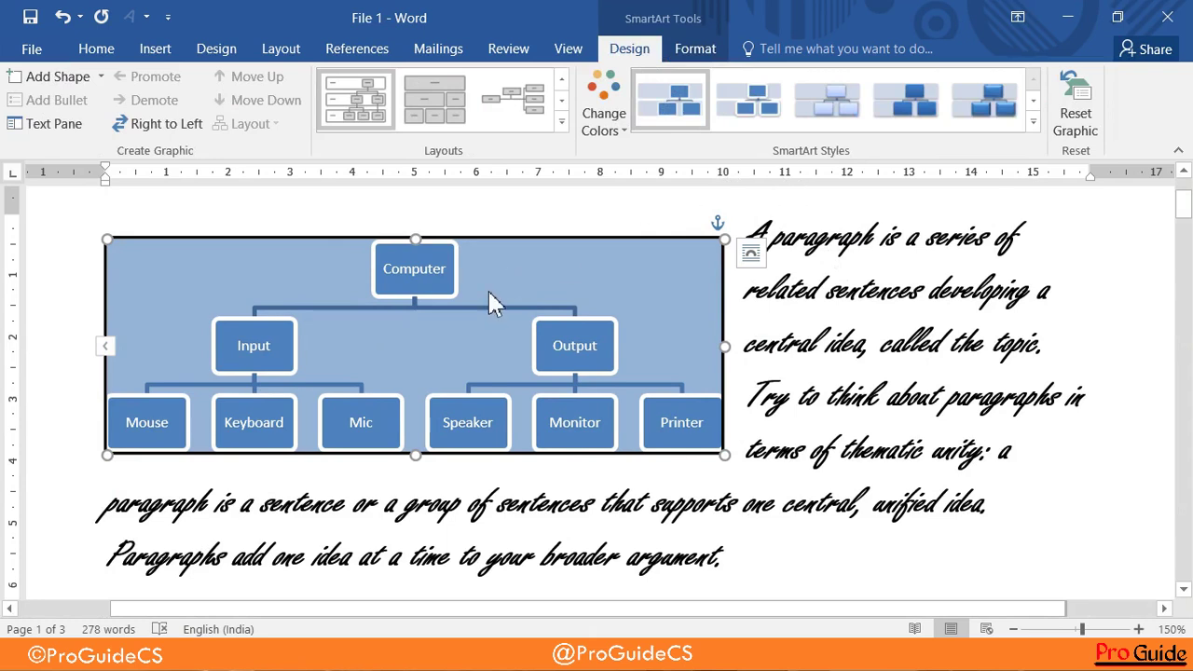
click(681, 50)
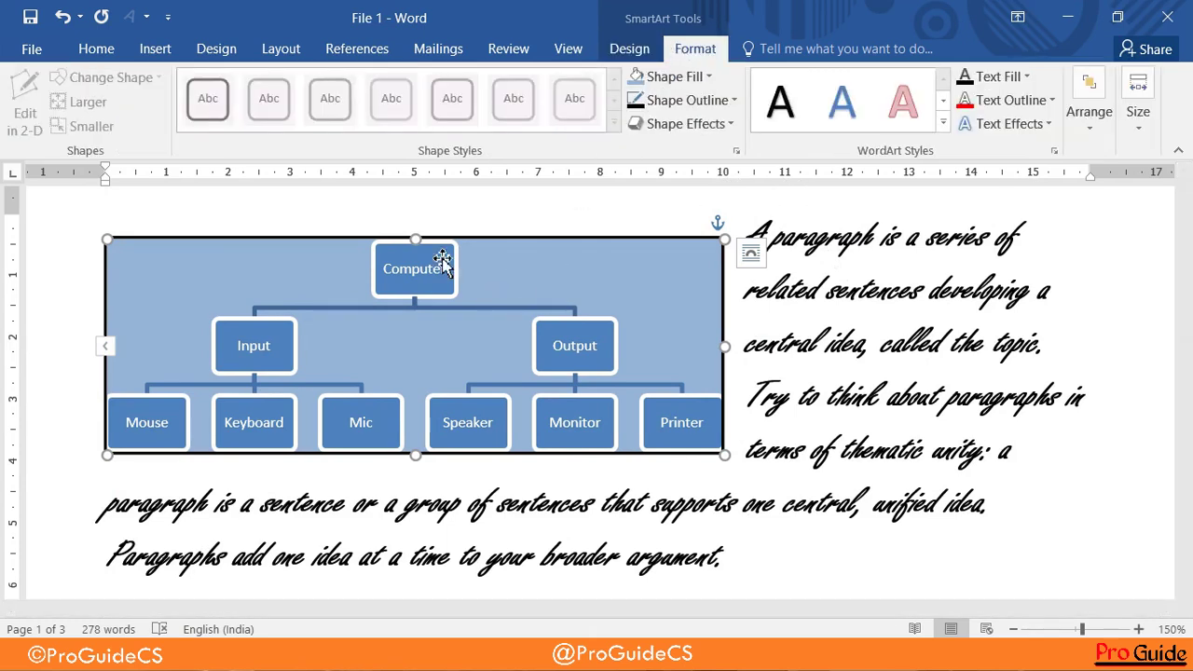
click(664, 76)
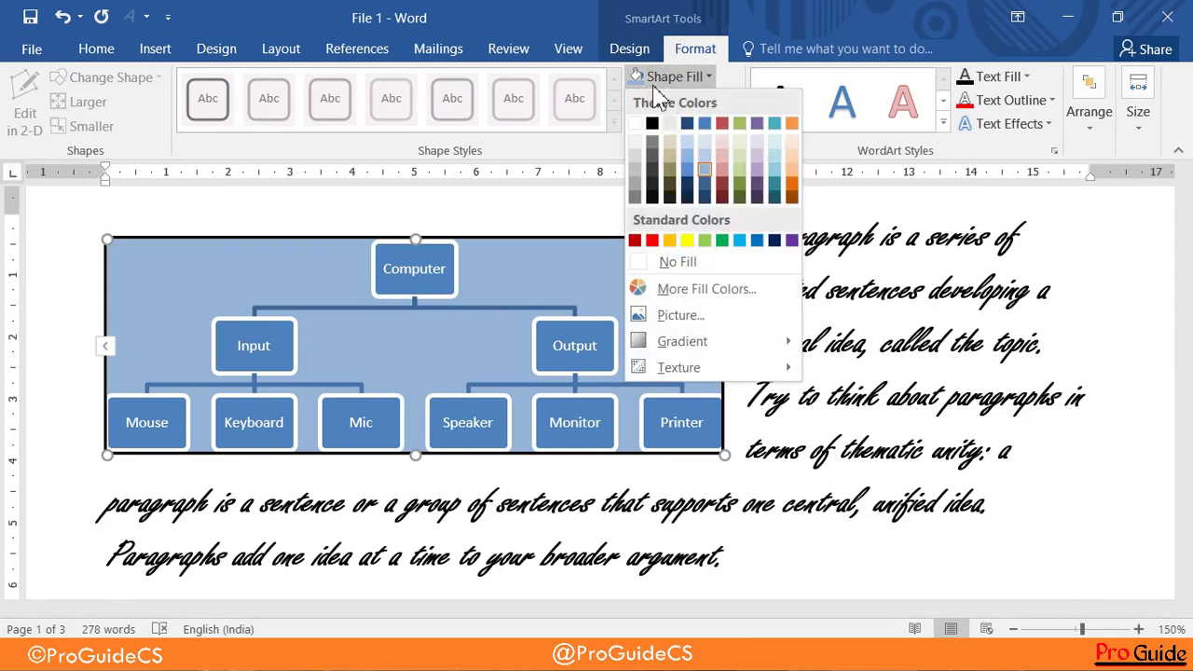
click(671, 281)
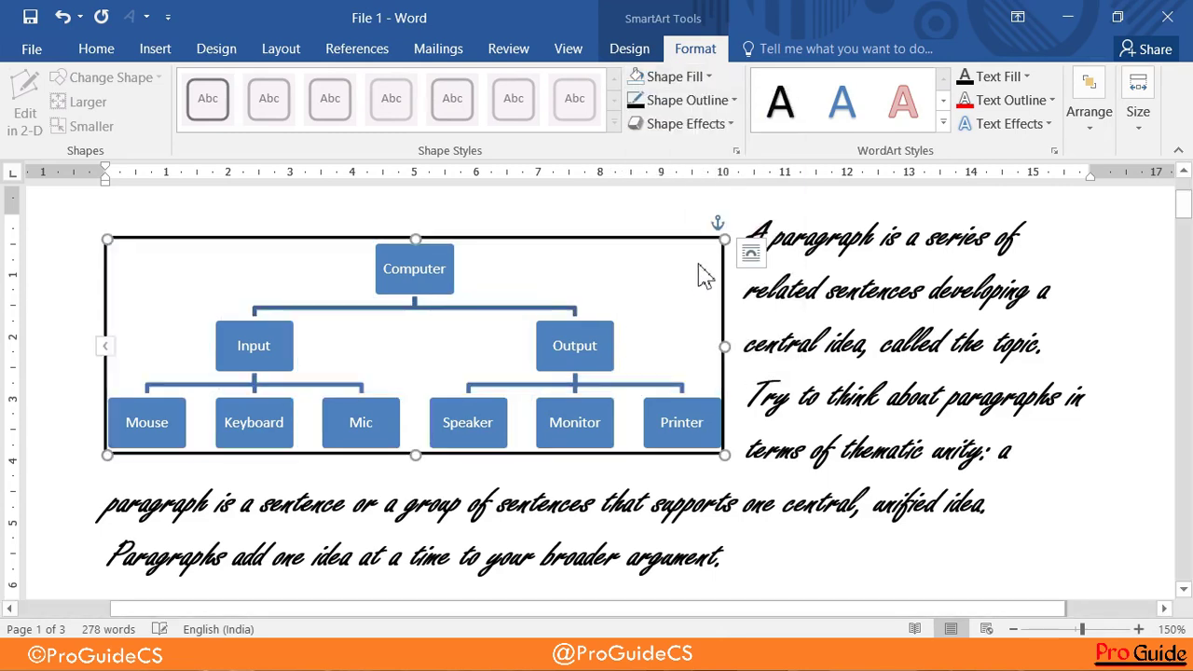